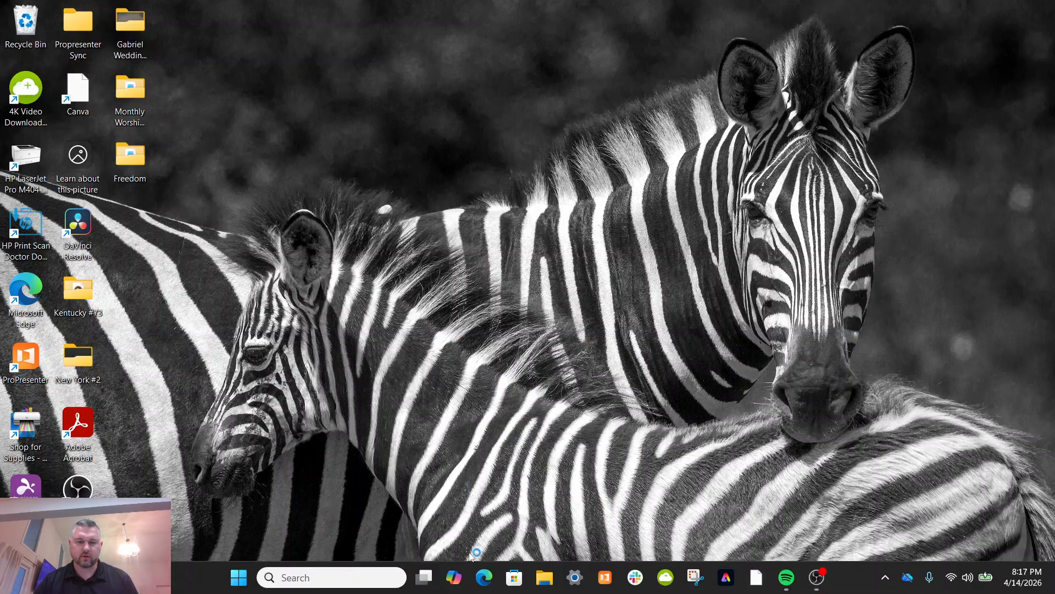
# Open Microsoft Edge, search Google for "planning center", and open the Planning Center: Church Management Software site
pyautogui.click(484, 577)
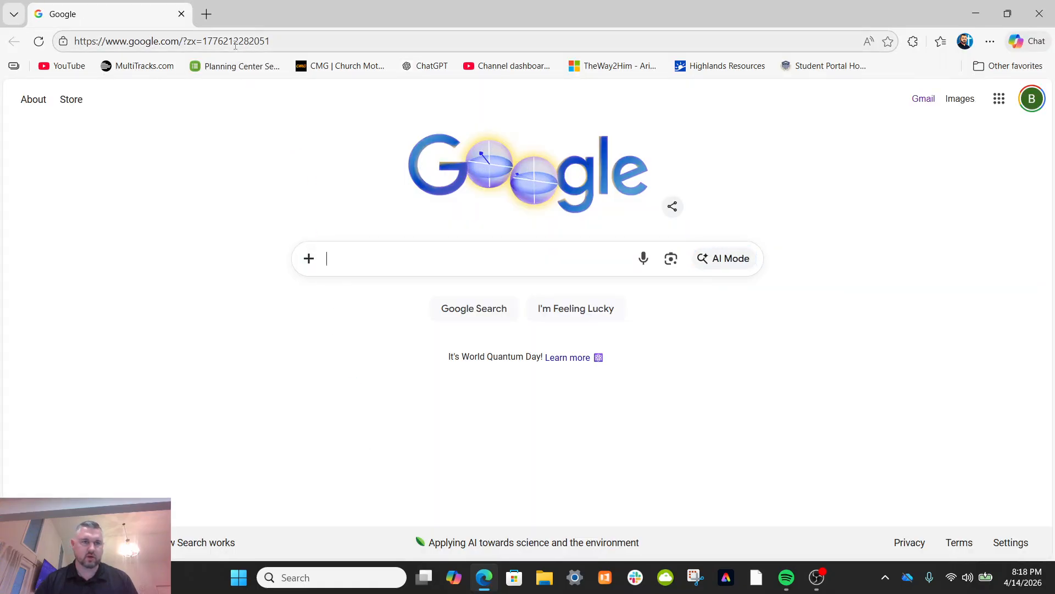
pyautogui.click(334, 258)
pyautogui.write('plann')
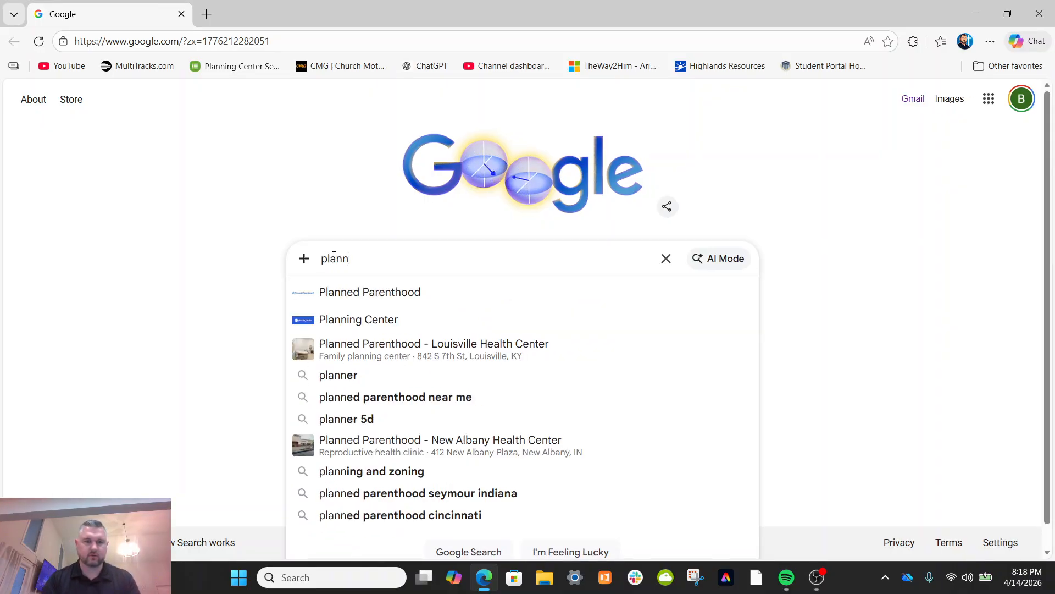
pyautogui.write('ing center')
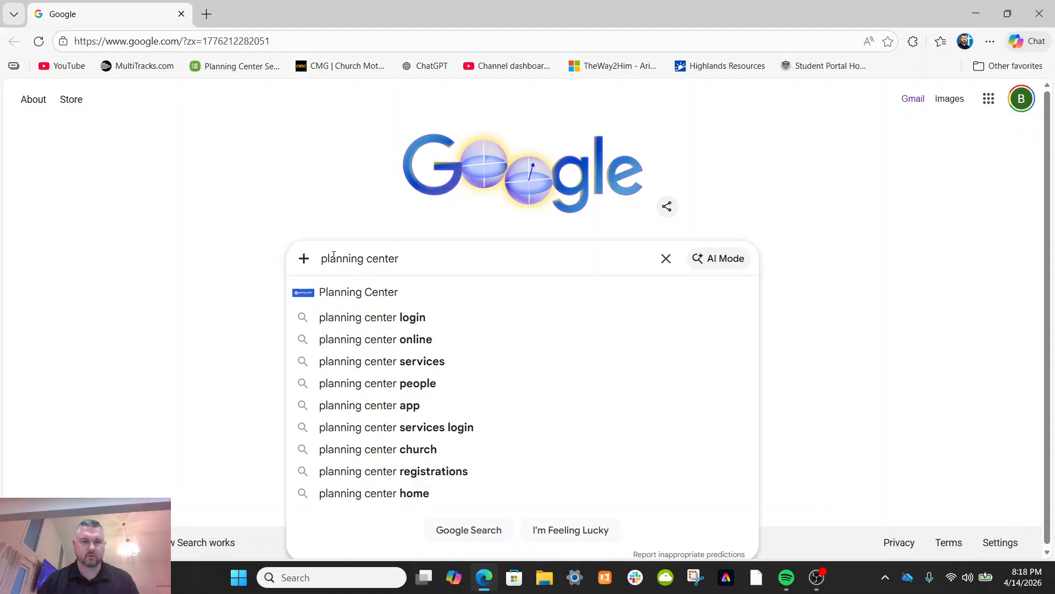
pyautogui.click(376, 294)
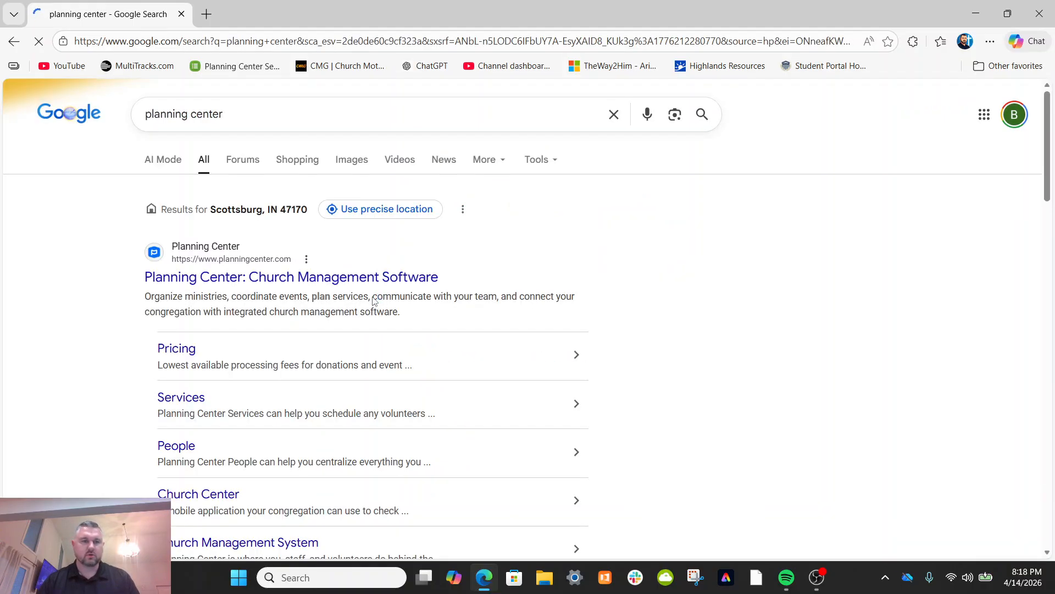
pyautogui.click(307, 279)
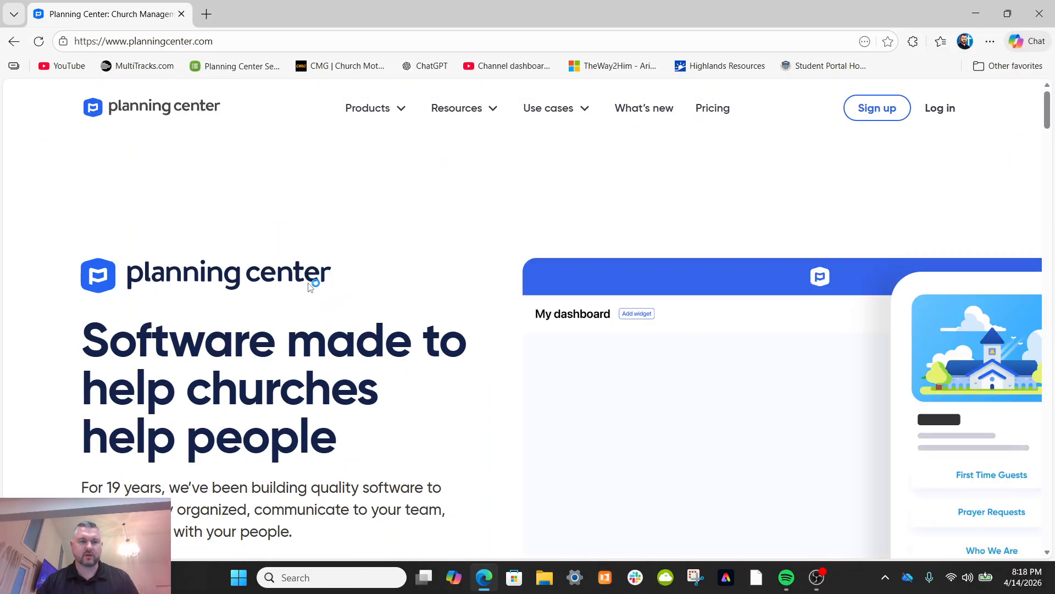
# Go from the Planning Center site into the account's home dashboard and log out of the account
pyautogui.click(945, 109)
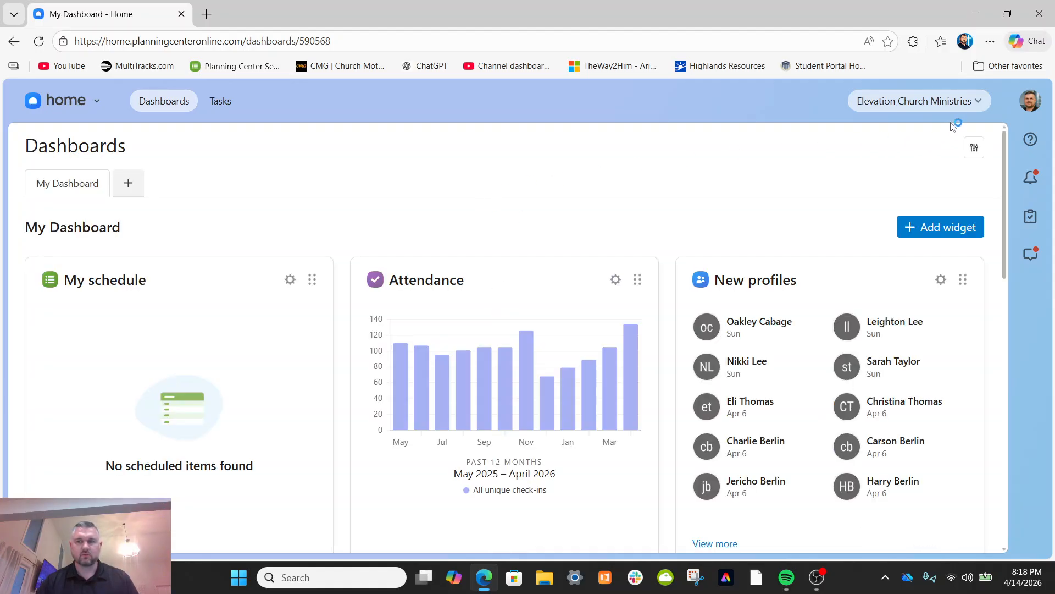
pyautogui.click(1030, 100)
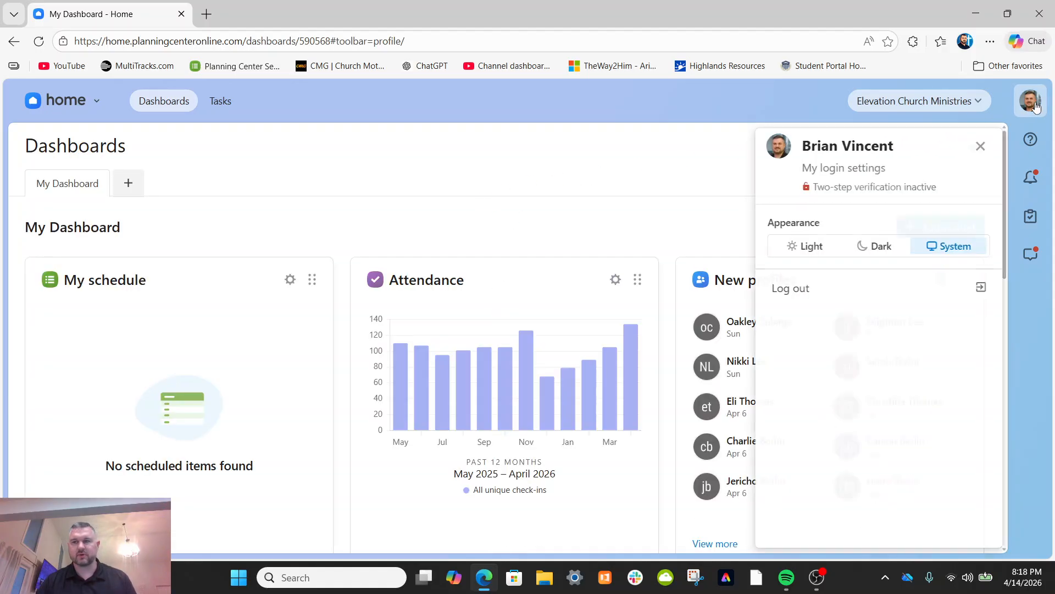
pyautogui.click(810, 294)
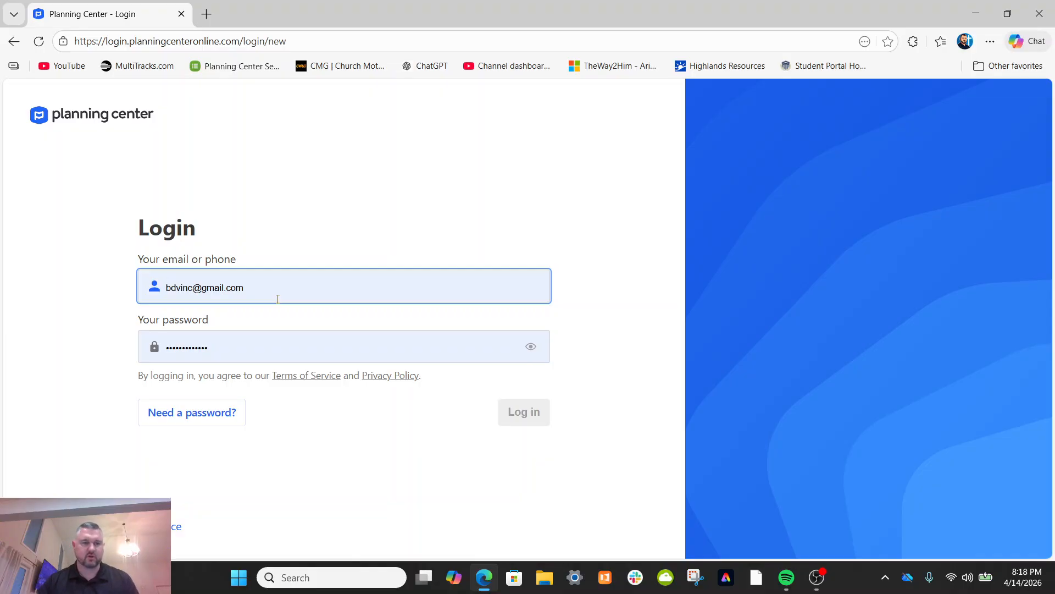
# Log in with the prefilled account credentials and choose Elevation Church Ministries as the organization
pyautogui.click(426, 296)
pyautogui.click(584, 410)
pyautogui.click(518, 418)
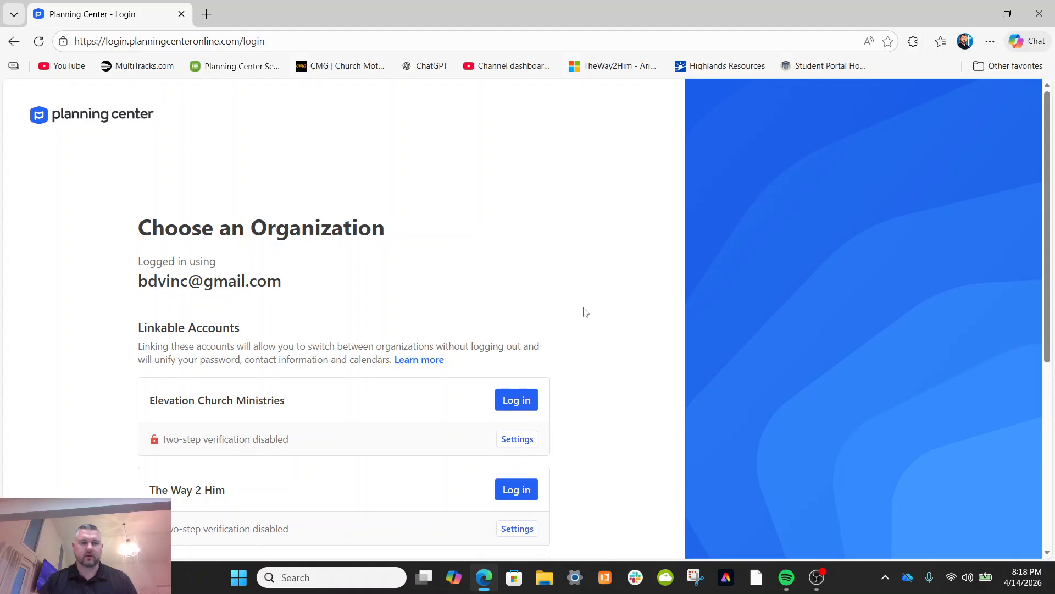
pyautogui.scroll(-3, 584, 312)
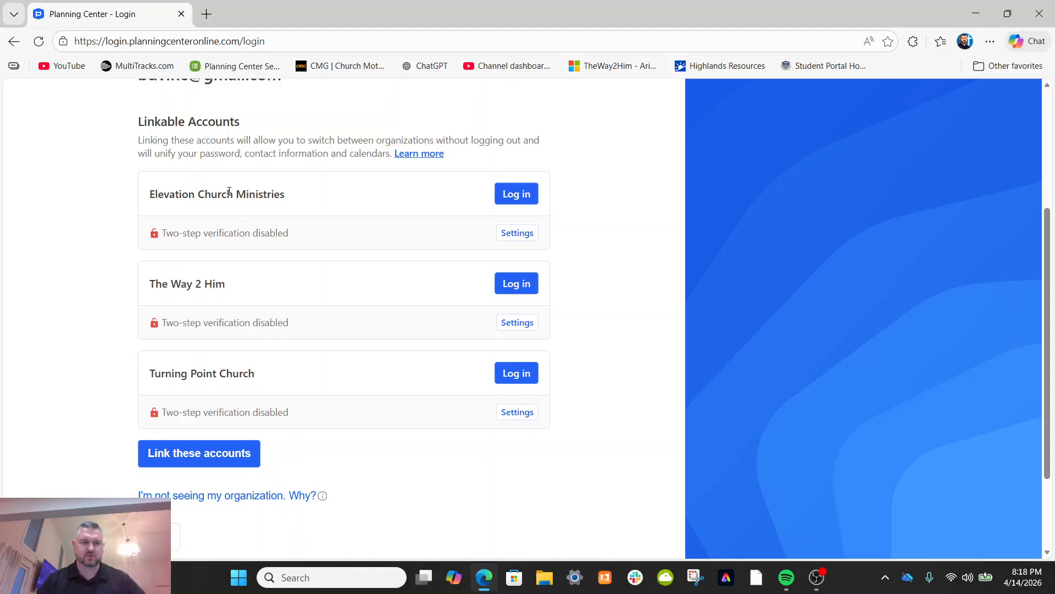
pyautogui.click(513, 195)
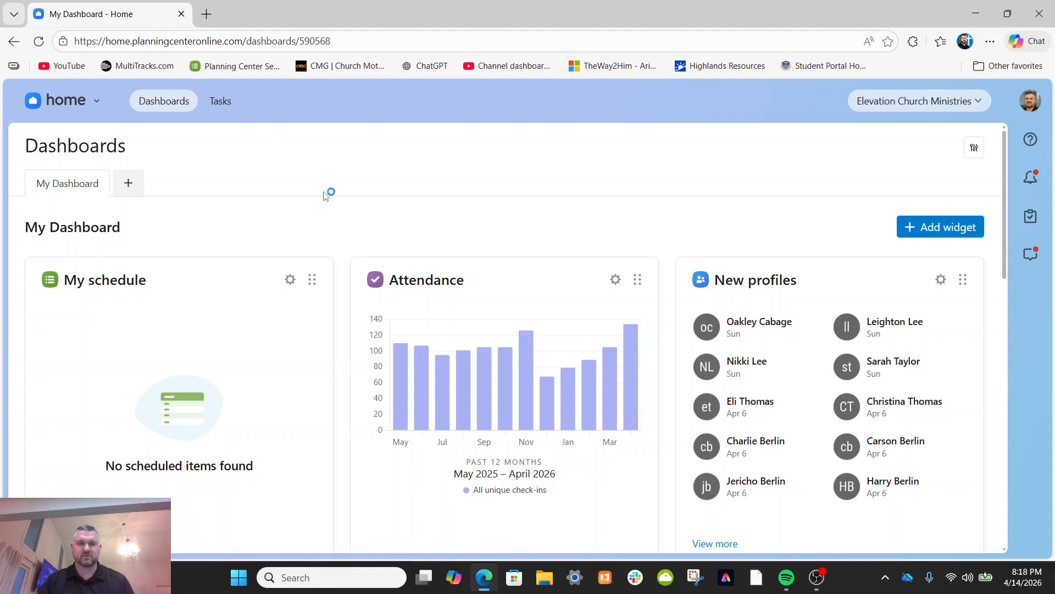
# Switch from Home to the Services product and collapse the Weekend Services plans to view the list of service types
pyautogui.click(90, 104)
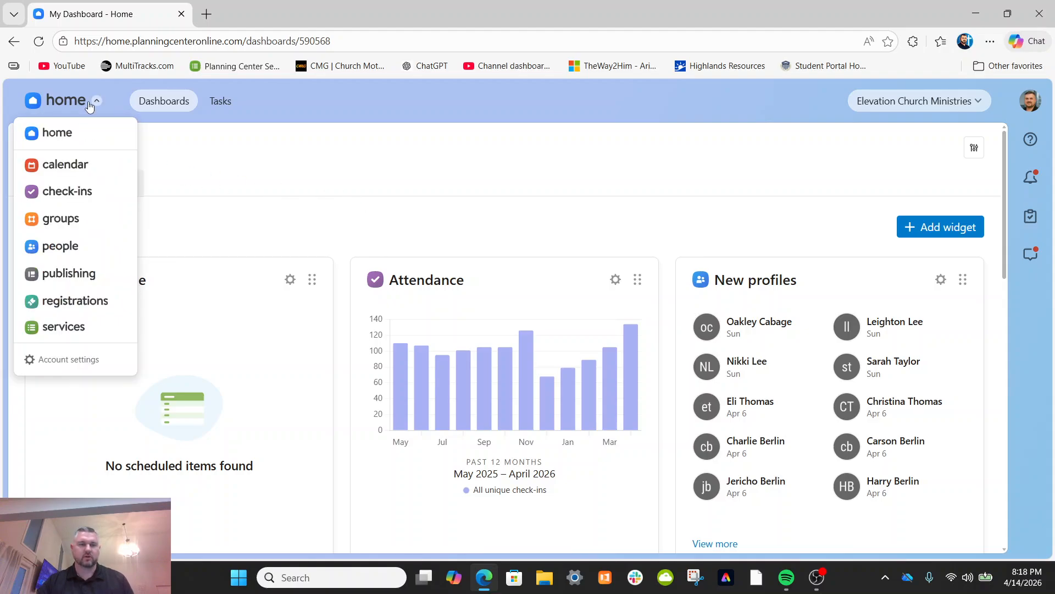
pyautogui.click(59, 333)
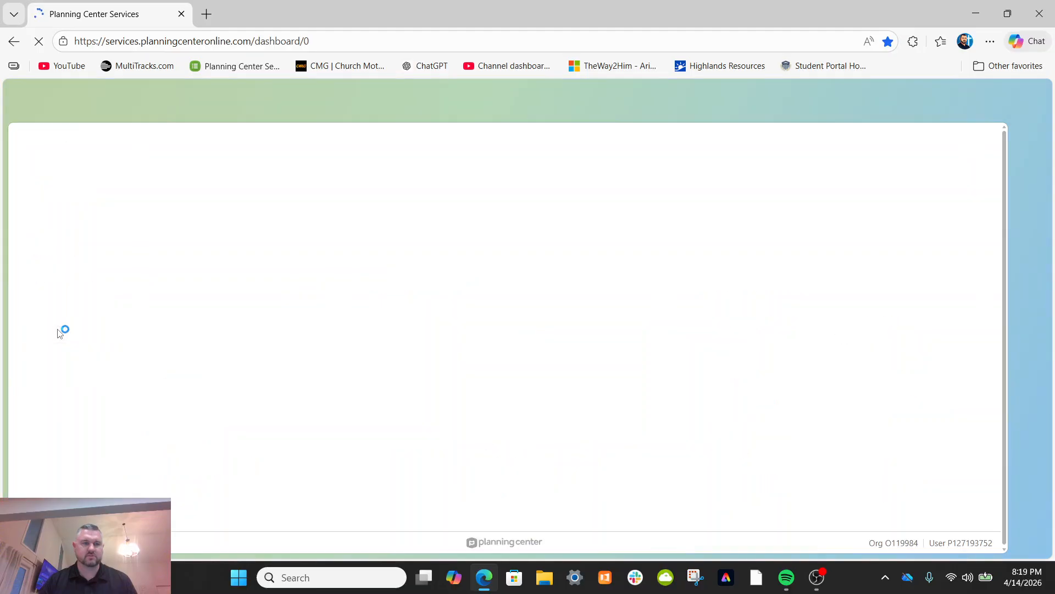
pyautogui.scroll(-3, 473, 182)
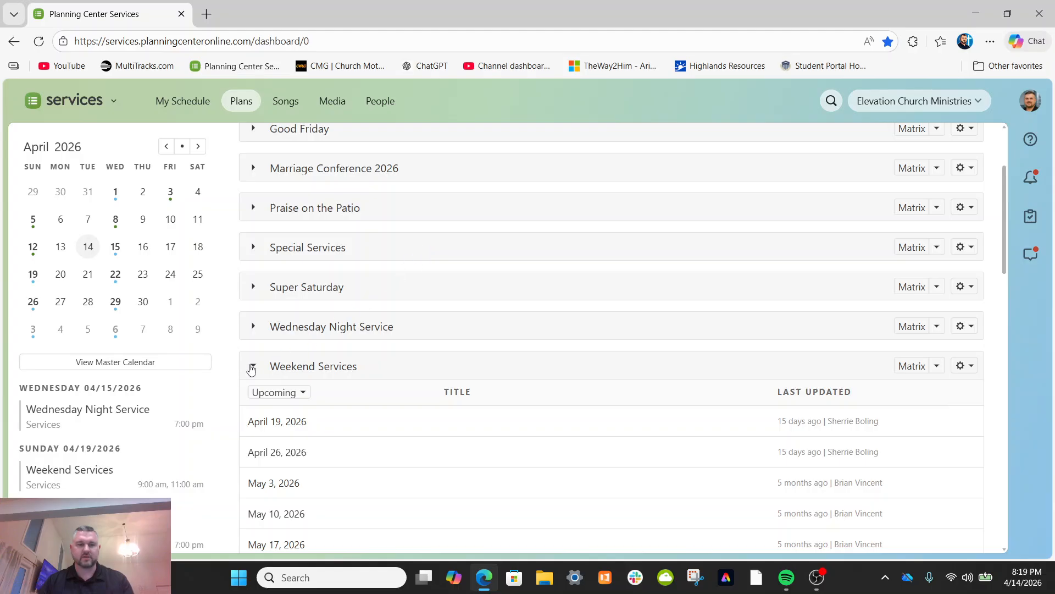
pyautogui.click(252, 368)
pyautogui.scroll(2, 379, 278)
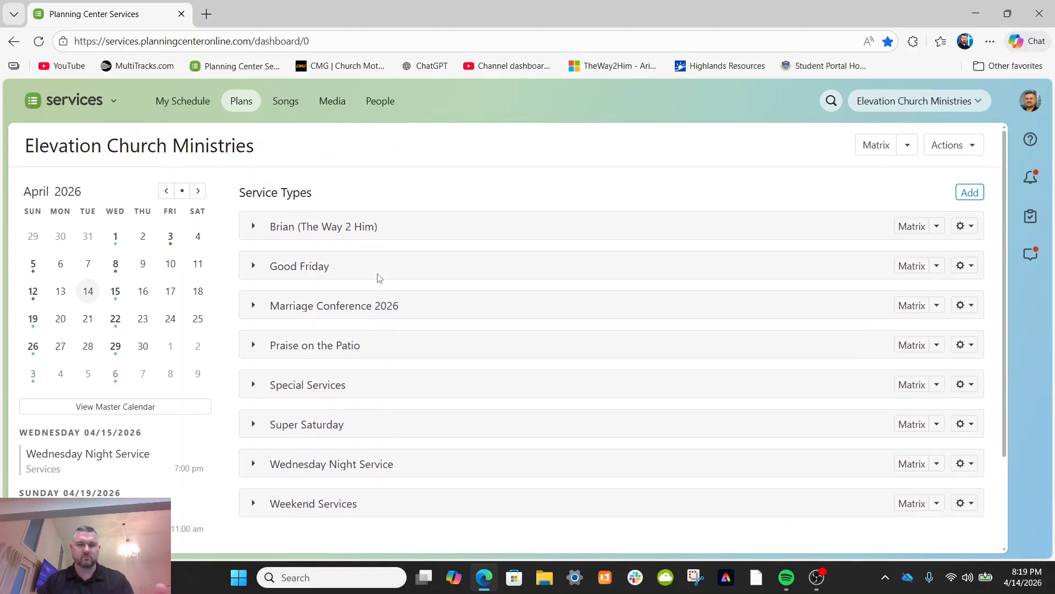
pyautogui.scroll(-1, 380, 278)
pyautogui.scroll(1, 379, 278)
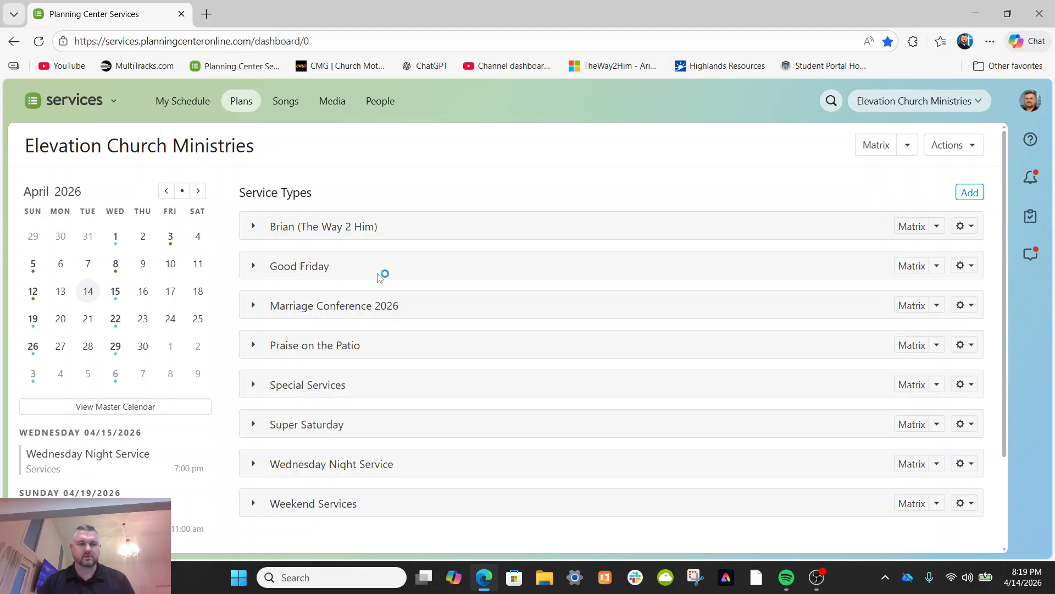
pyautogui.scroll(-1, 379, 278)
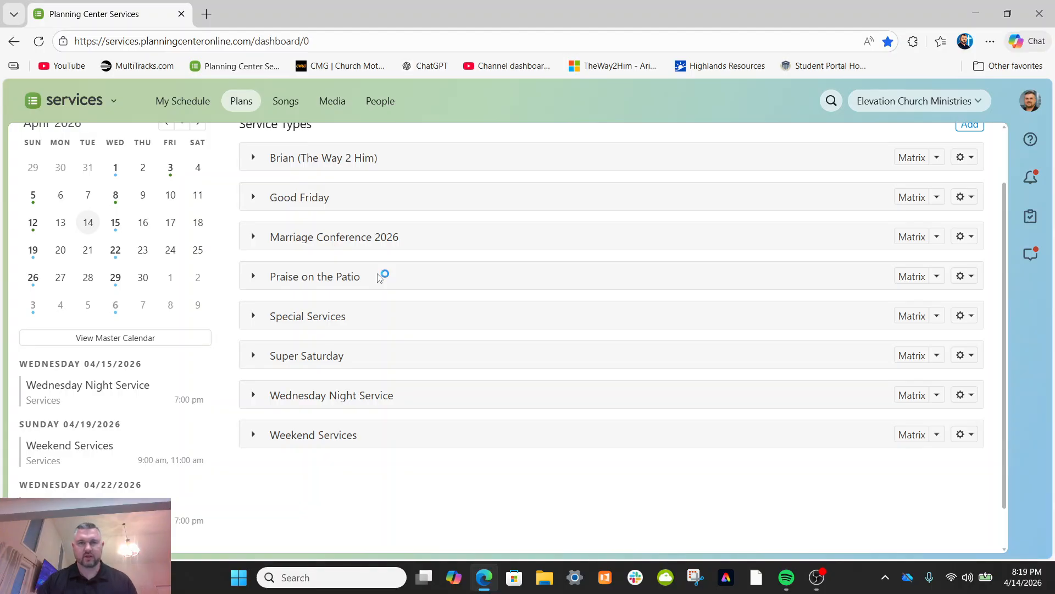
# Expand the Weekend Services service type and open its April 19, 2026 plan
pyautogui.click(254, 436)
pyautogui.scroll(-3, 332, 352)
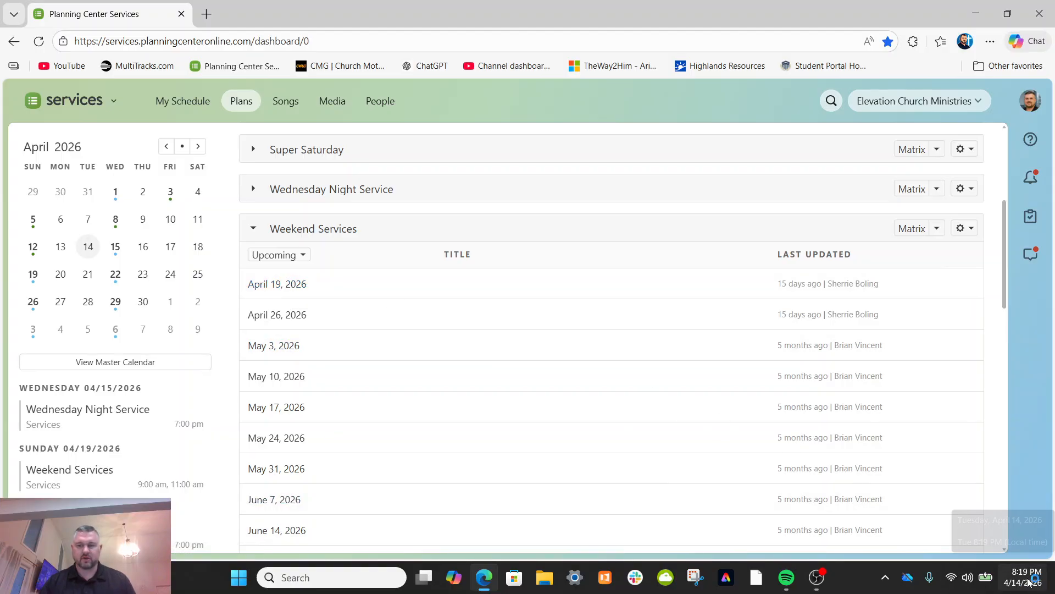
pyautogui.click(281, 284)
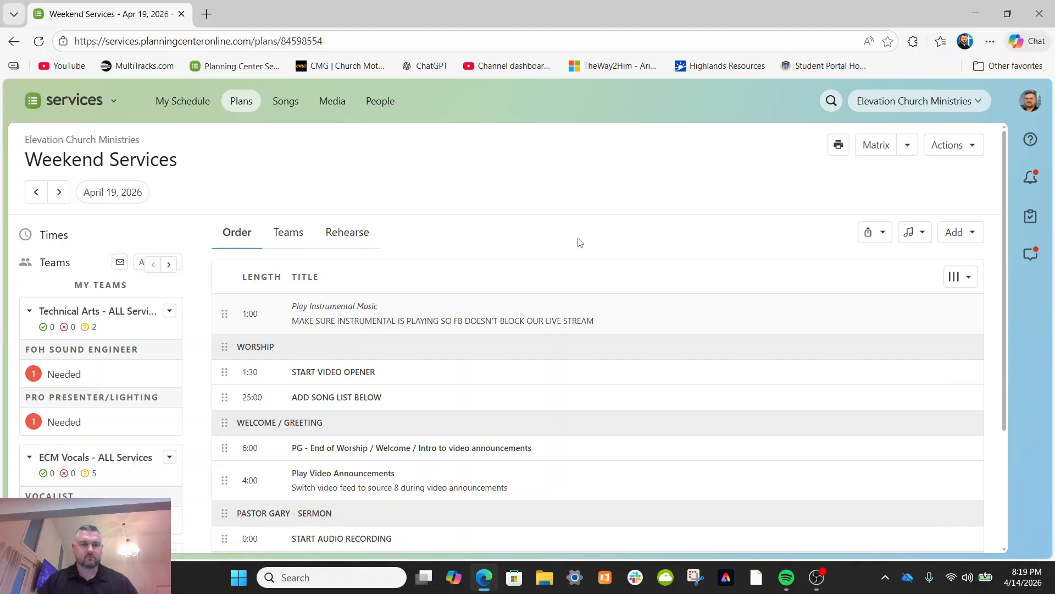
# Examine the April 19, 2026 plan's order of service and the positions needed in its teams
pyautogui.scroll(-3, 648, 232)
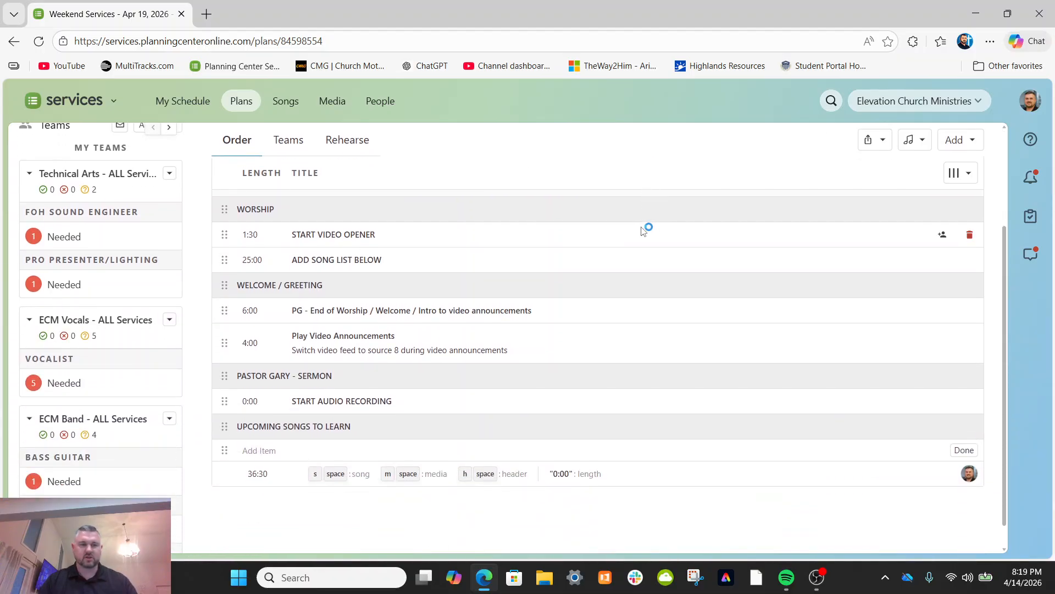
pyautogui.scroll(3, 643, 232)
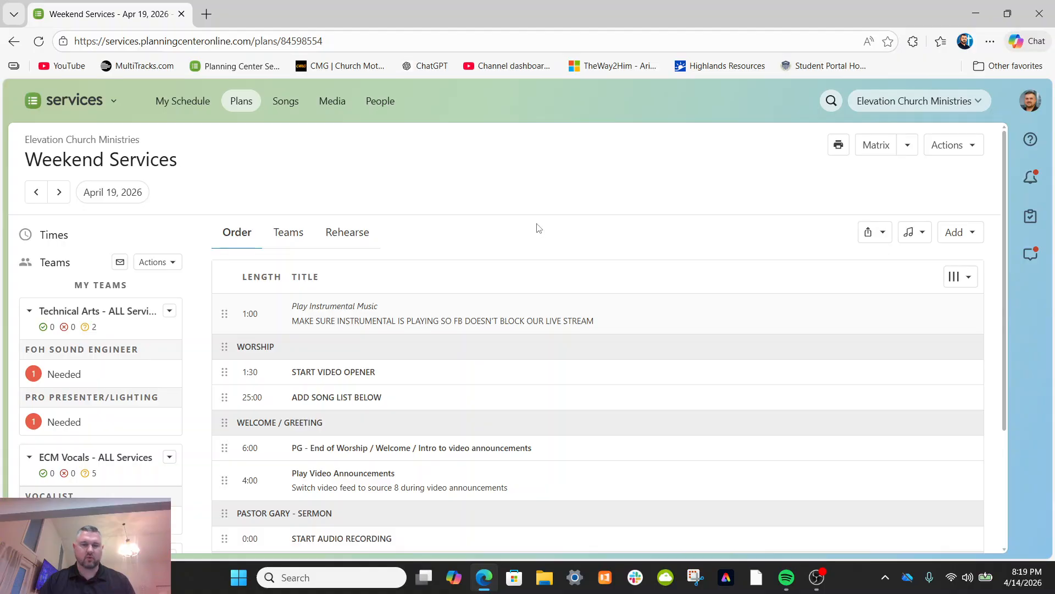
pyautogui.scroll(-1, 537, 230)
pyautogui.scroll(-1, 440, 281)
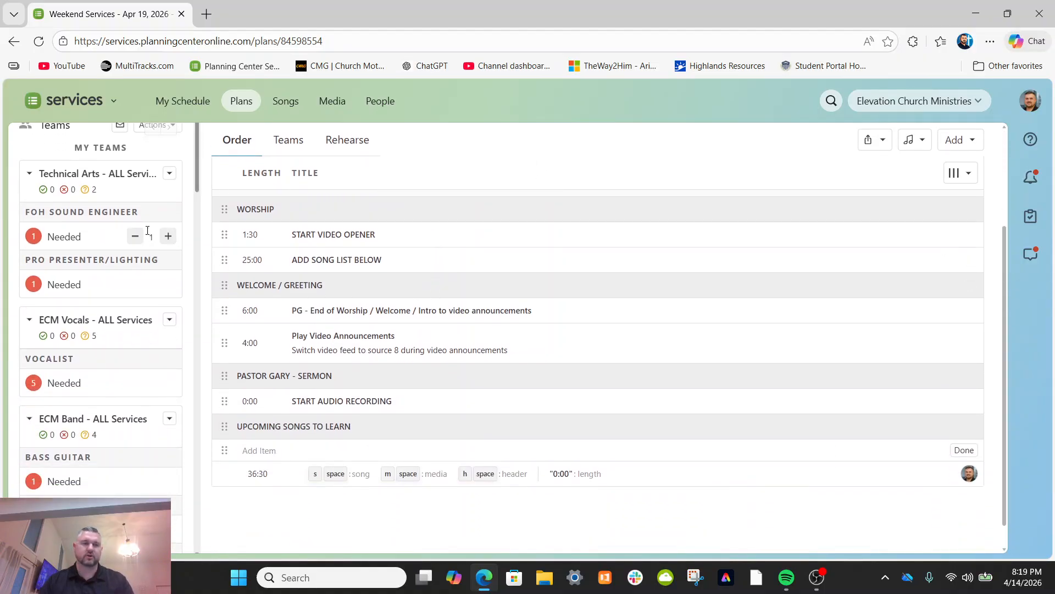
pyautogui.scroll(2, 319, 231)
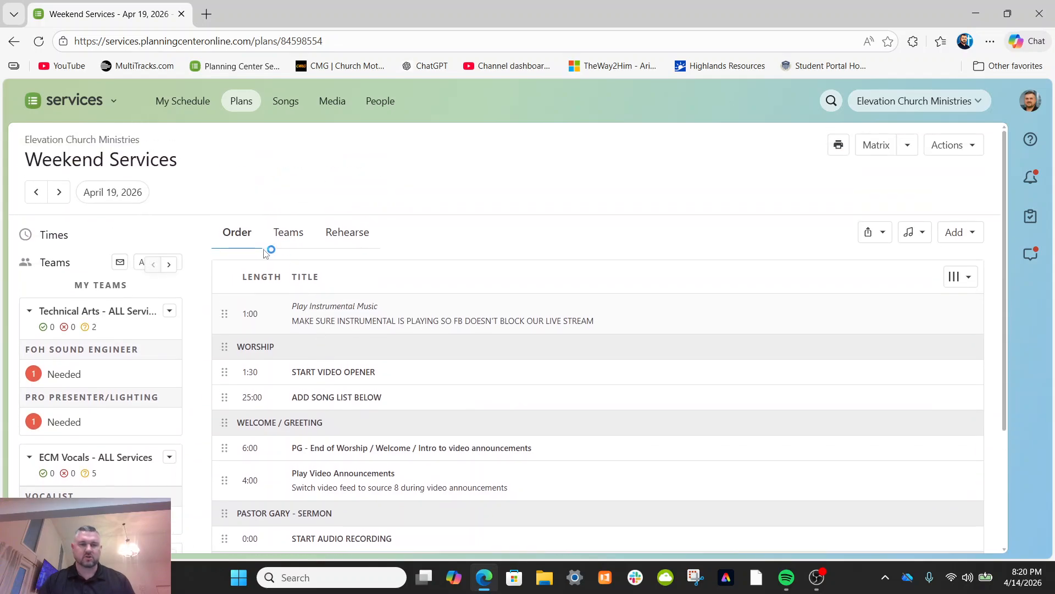
pyautogui.click(237, 233)
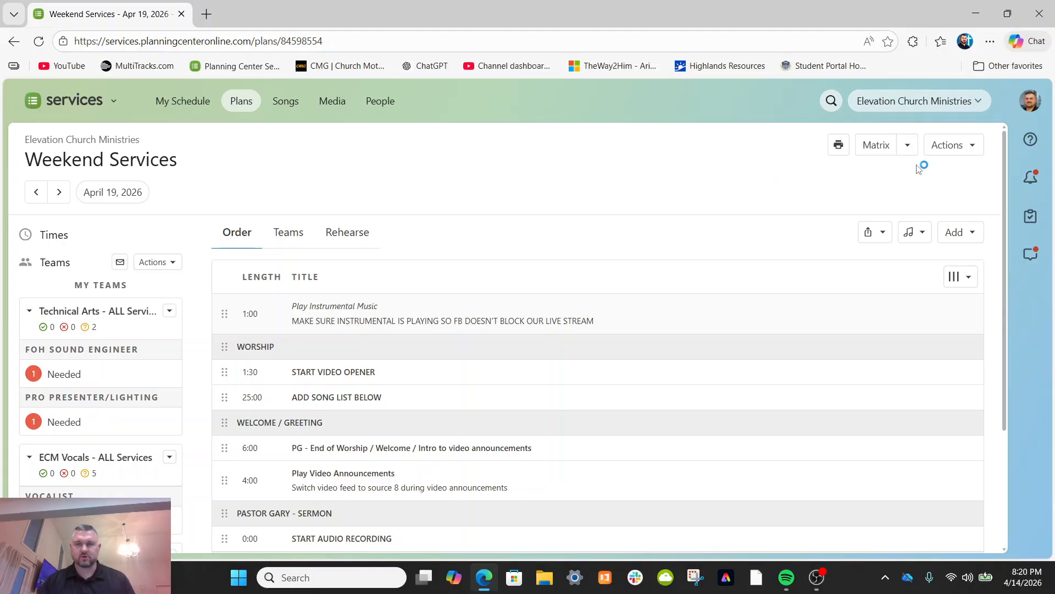
# Open the Weekend Services Matrix and add a new song item directly below Welcome / Greeting in the April 19, 2026 plan
pyautogui.click(877, 149)
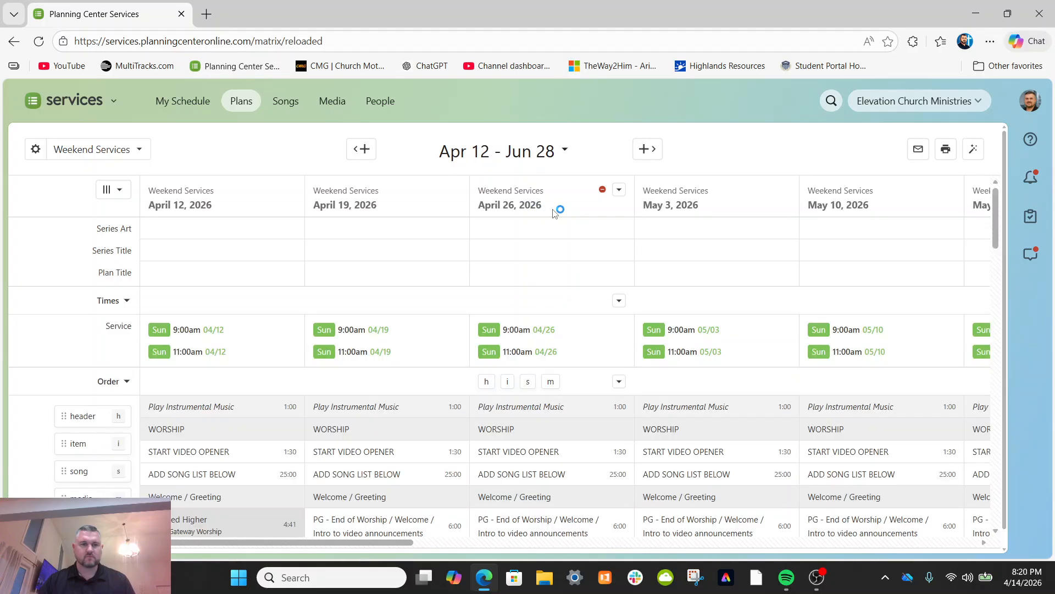
pyautogui.scroll(-3, 555, 211)
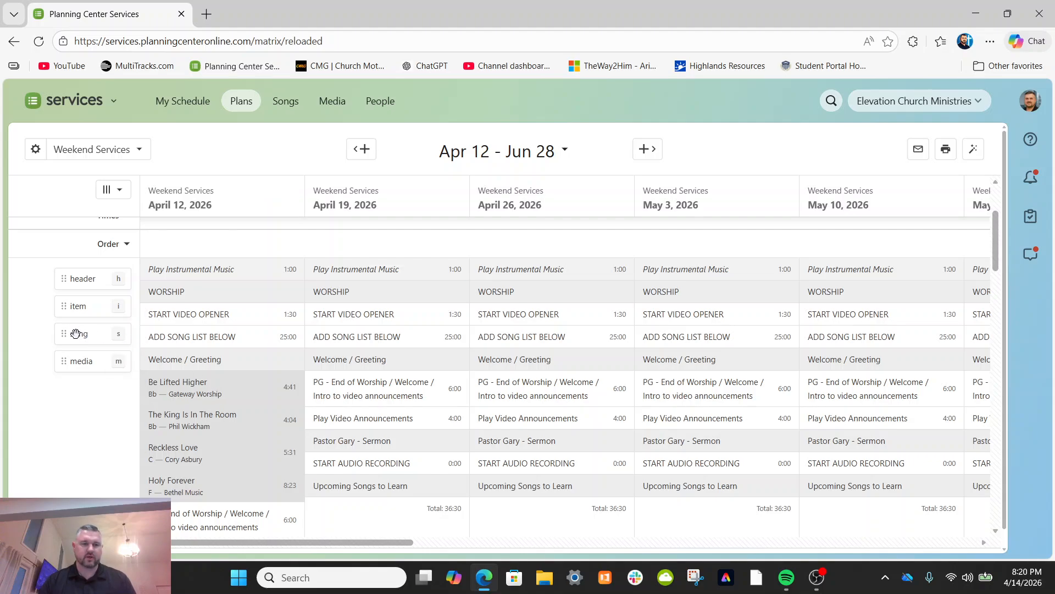
pyautogui.moveTo(75, 333); pyautogui.dragTo(351, 382)
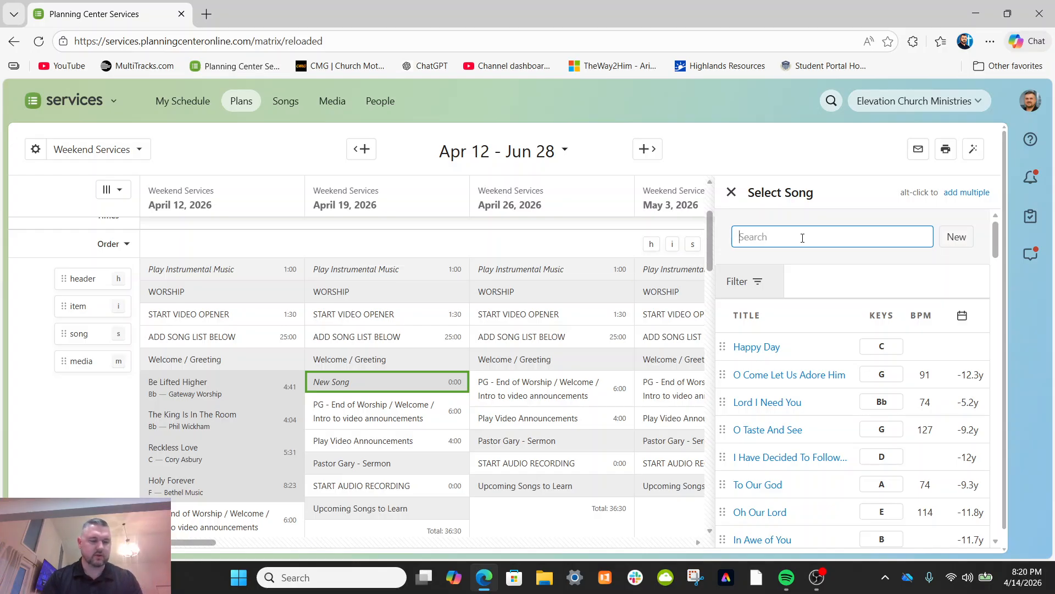
# Search the song library for "praise" and assign the song Praise to the new item
pyautogui.write('praise')
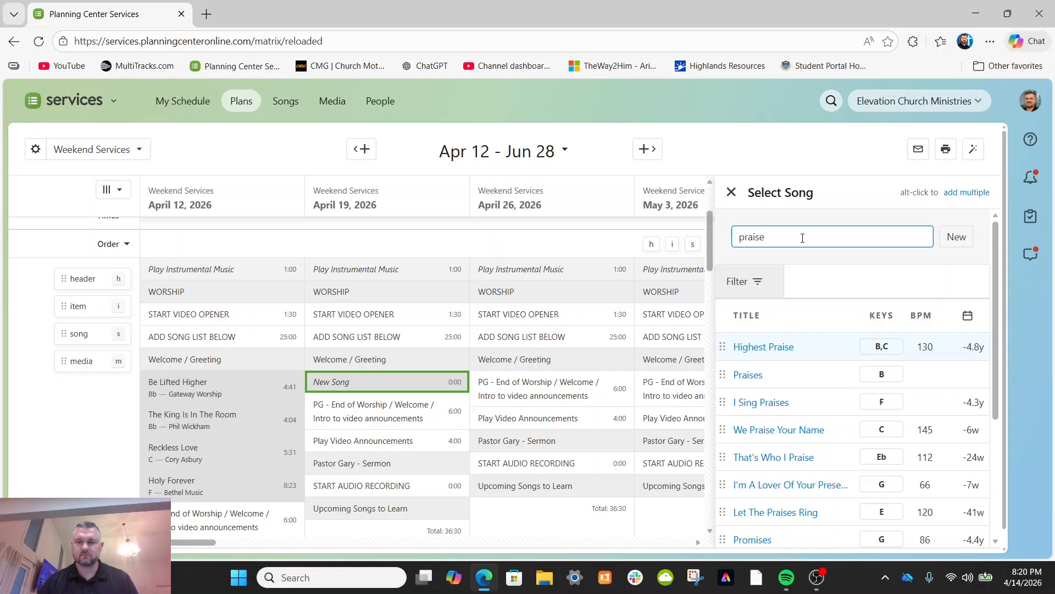
pyautogui.scroll(-1, 757, 385)
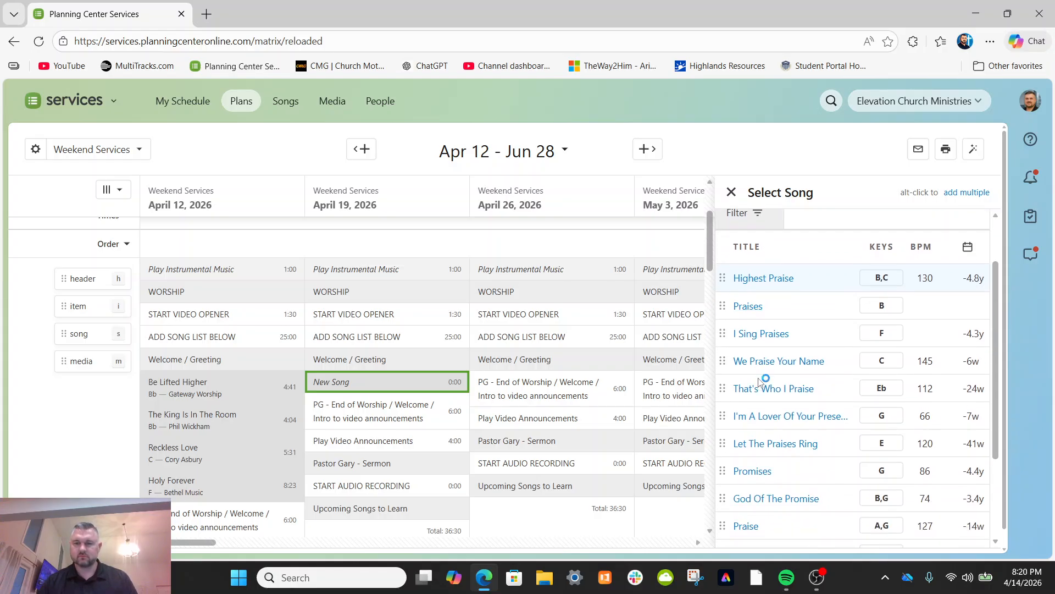
pyautogui.scroll(-1, 761, 385)
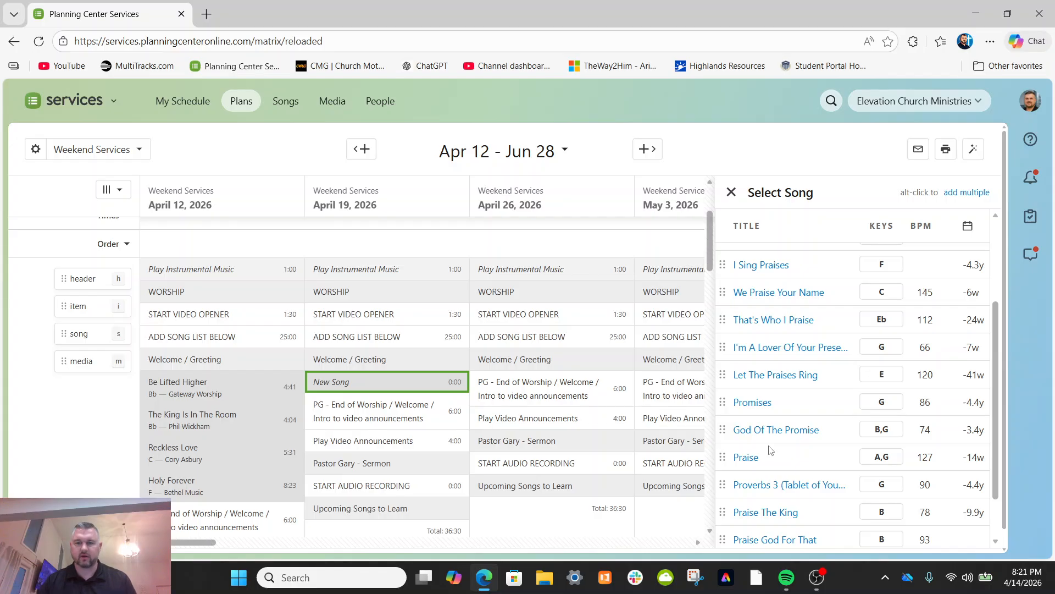
pyautogui.scroll(-1, 769, 451)
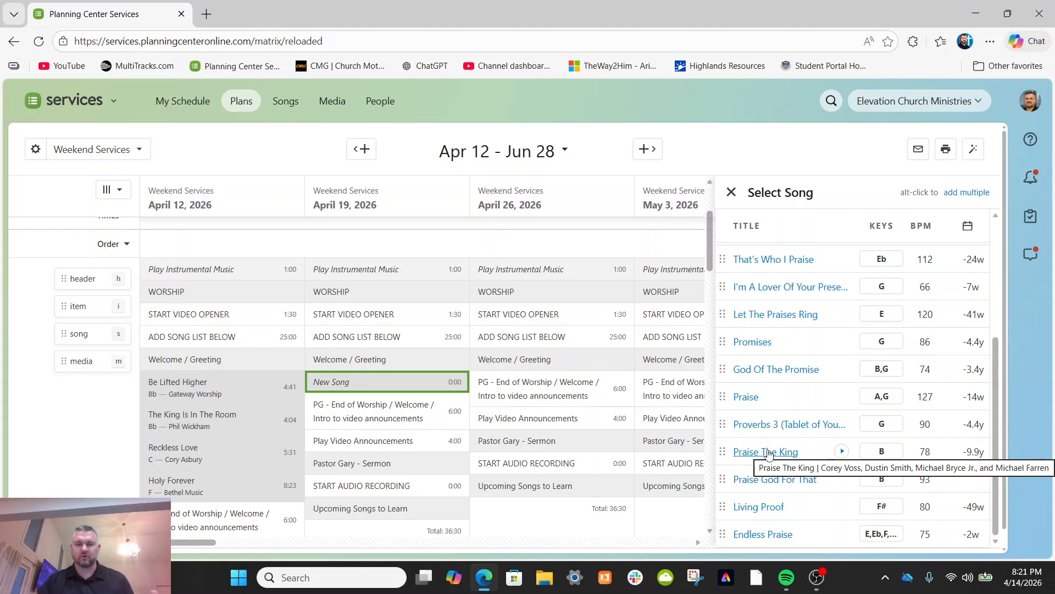
pyautogui.click(747, 396)
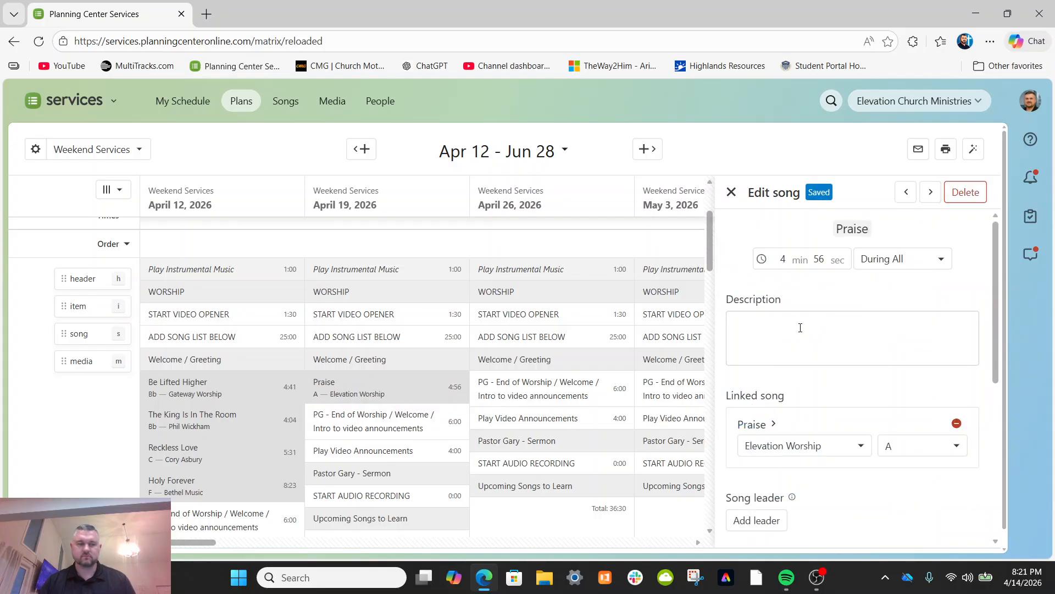
# Enter a description for the song Praise reading "Led by" followed by the song leader's first name
pyautogui.click(801, 327)
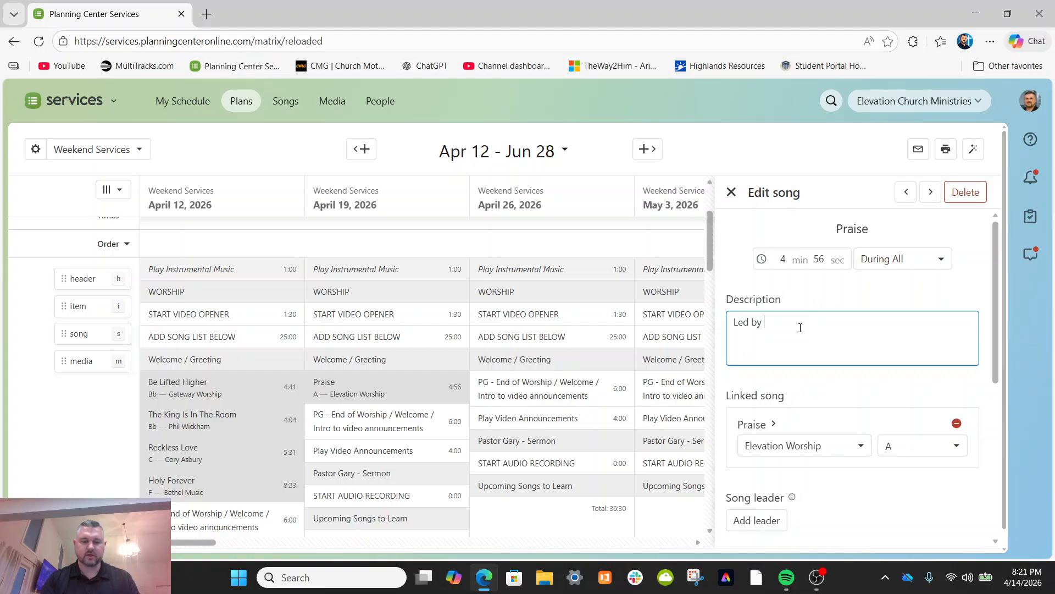
pyautogui.write('Led by Melissa')
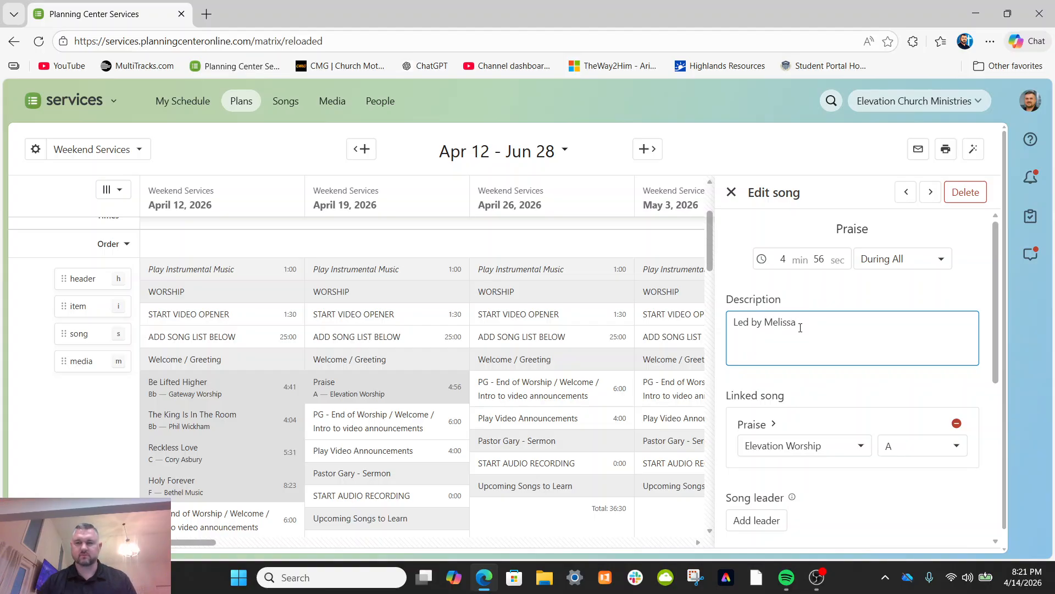
pyautogui.scroll(-1, 865, 383)
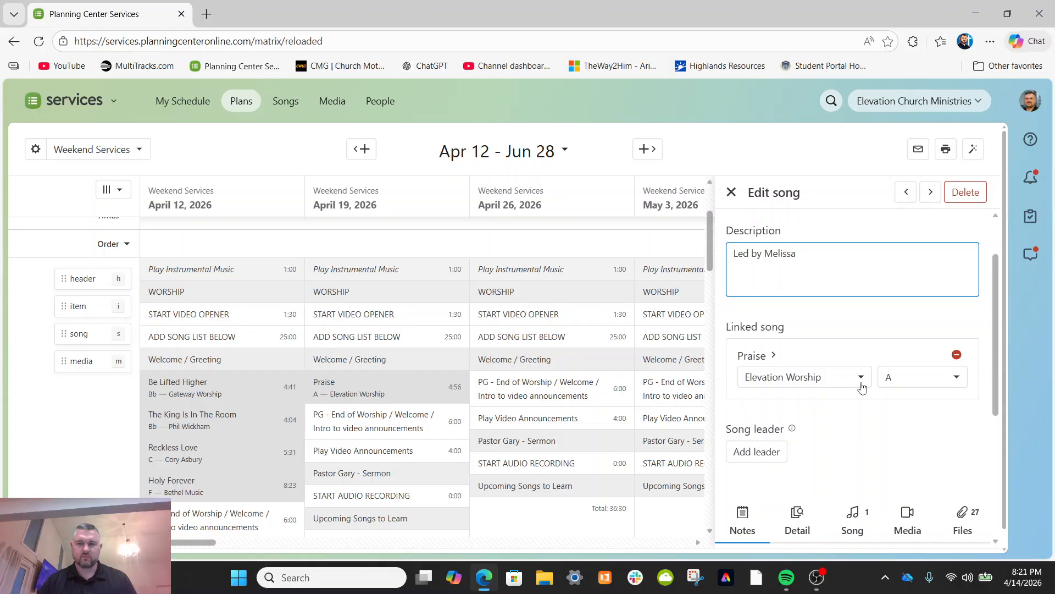
# Check the arrangement options for Praise and choose A as its key
pyautogui.click(812, 387)
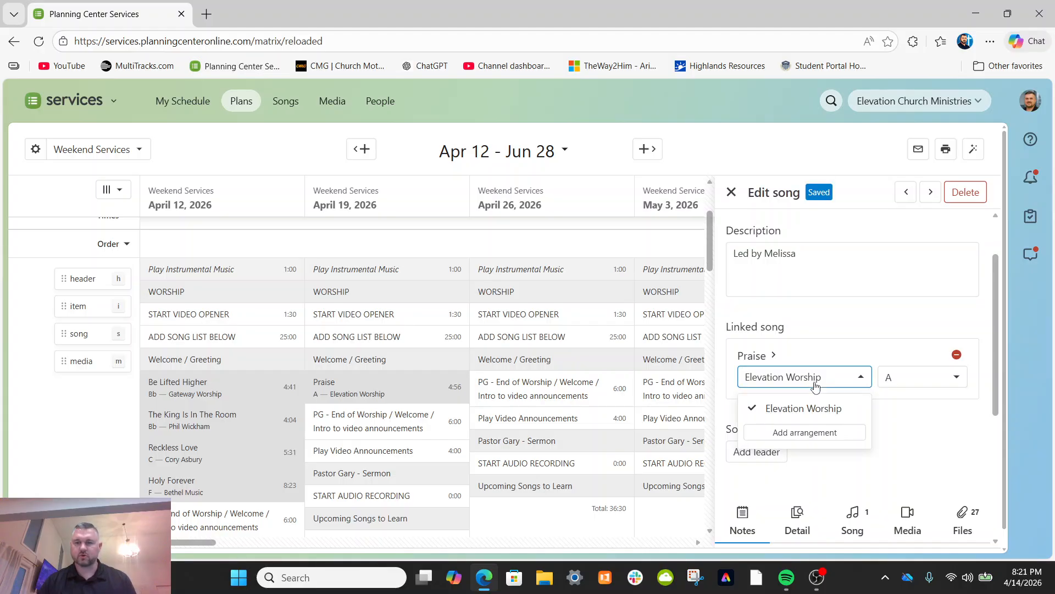
pyautogui.click(816, 386)
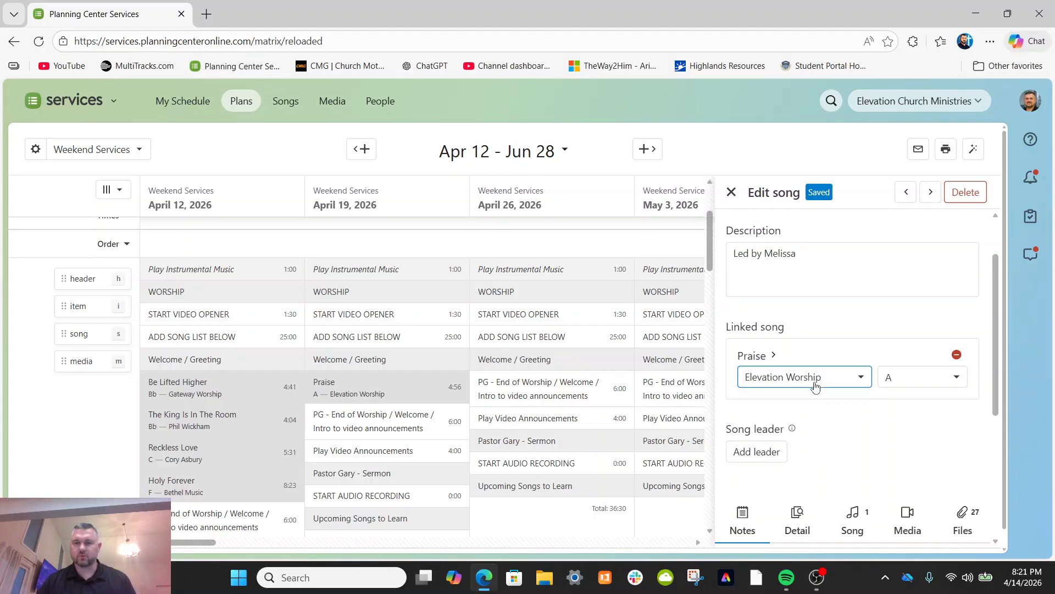
pyautogui.click(911, 386)
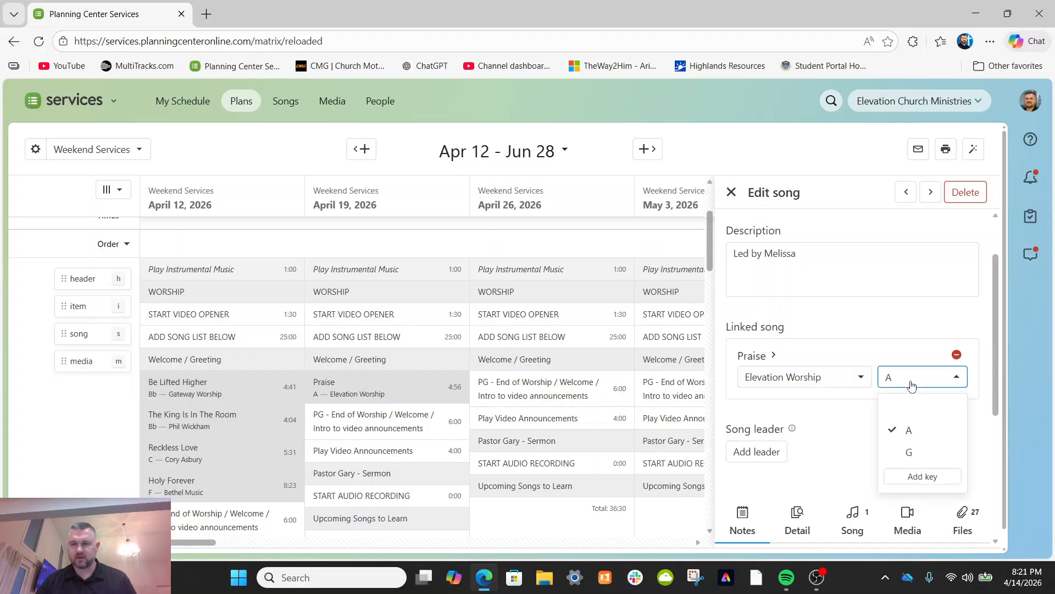
pyautogui.click(910, 432)
# Examine the arrangement info for Praise, then the full list of key A files on its song page
pyautogui.scroll(-3, 824, 417)
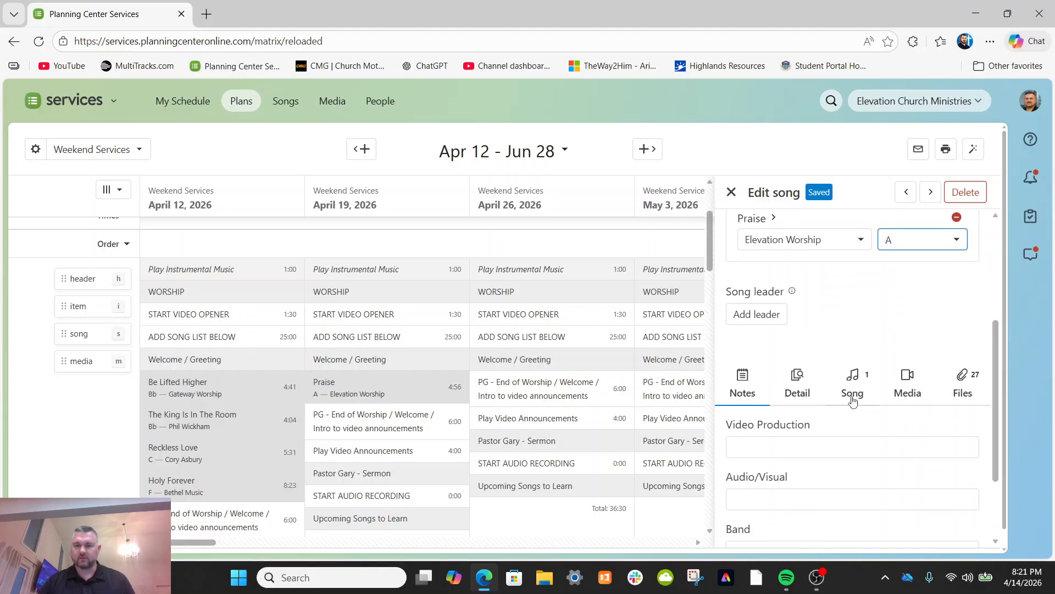
pyautogui.click(852, 393)
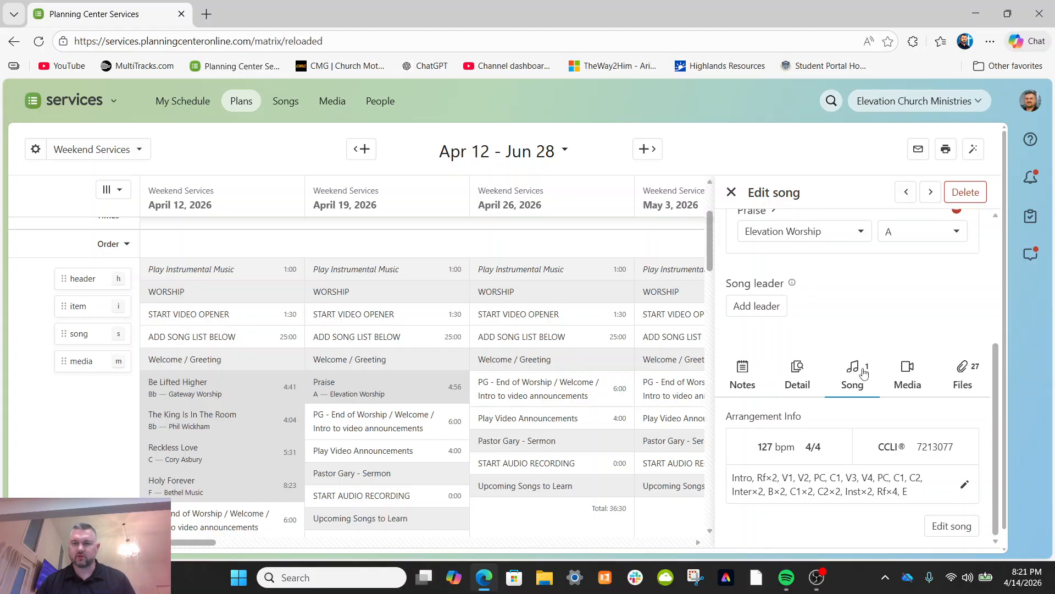
pyautogui.click(952, 526)
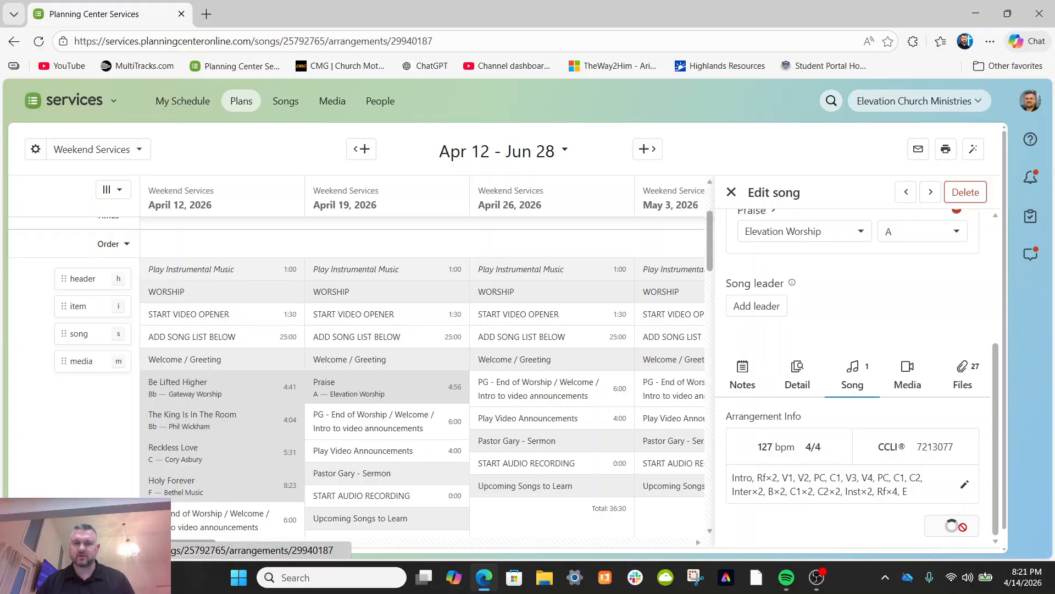
pyautogui.scroll(-2, 495, 363)
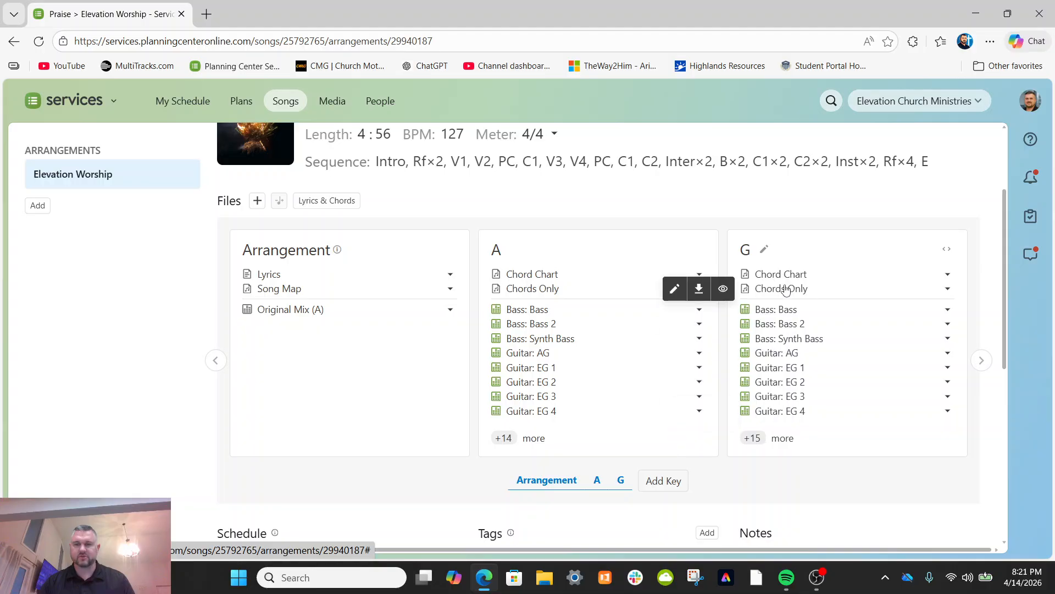
pyautogui.click(516, 438)
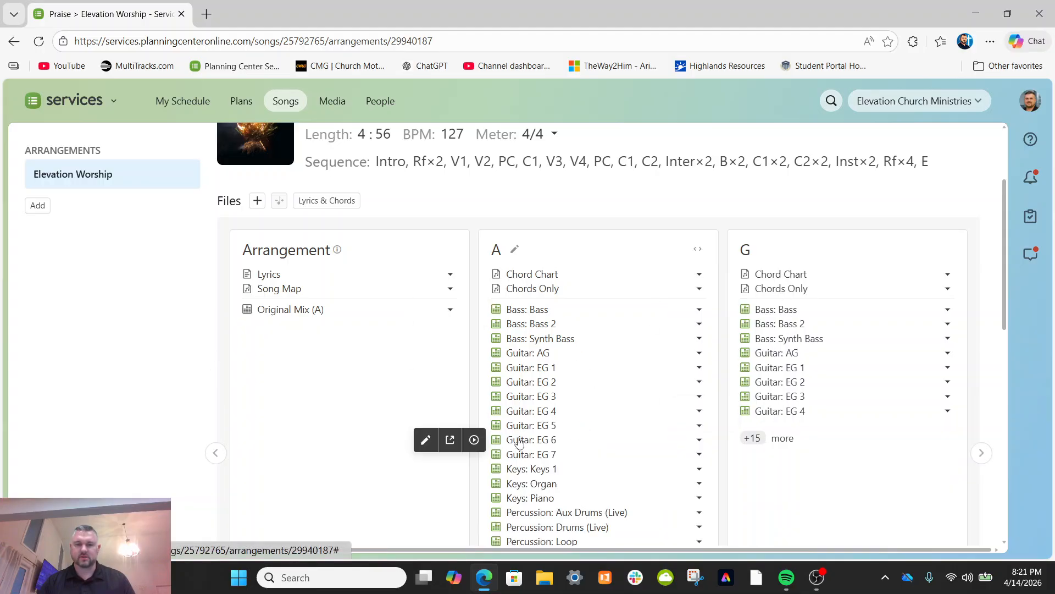
pyautogui.scroll(-2, 539, 309)
pyautogui.scroll(-3, 539, 308)
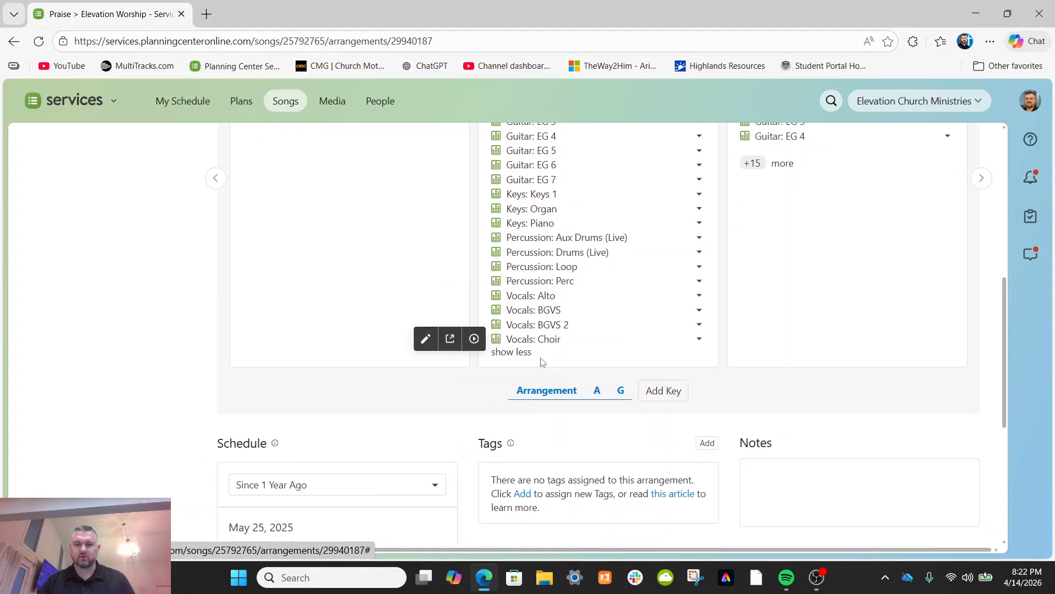
pyautogui.scroll(6, 539, 308)
pyautogui.scroll(2, 515, 318)
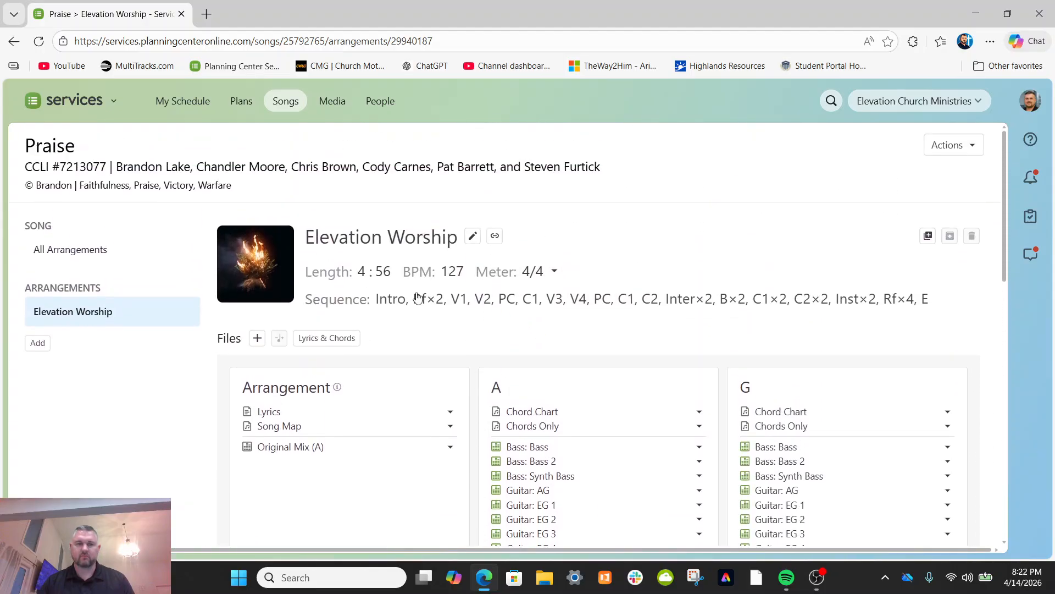
# Return to the Matrix and add a new song item directly below Praise in the April 19, 2026 plan
pyautogui.click(14, 41)
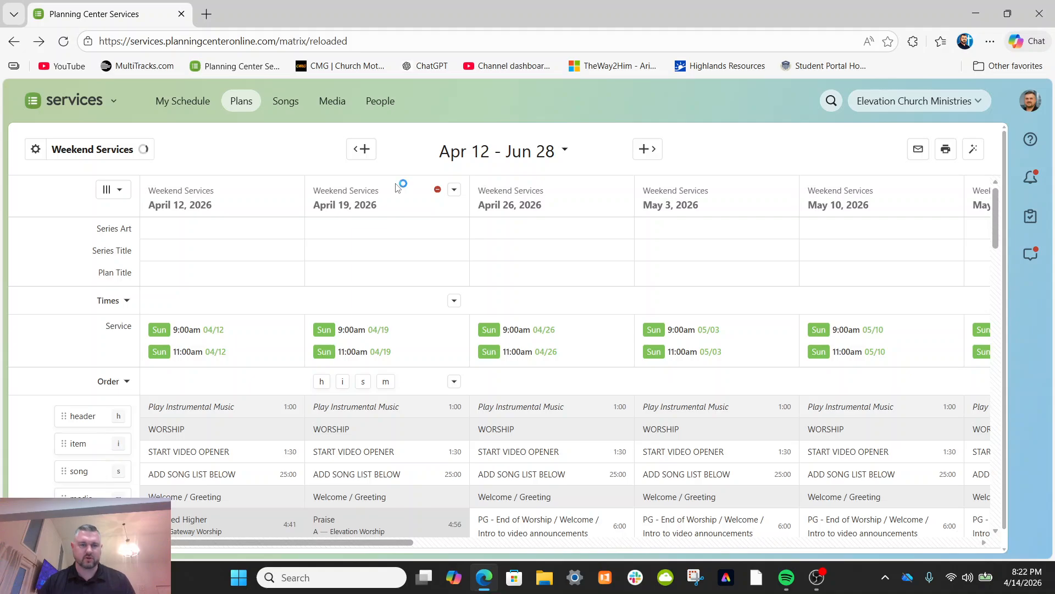
pyautogui.scroll(-3, 399, 231)
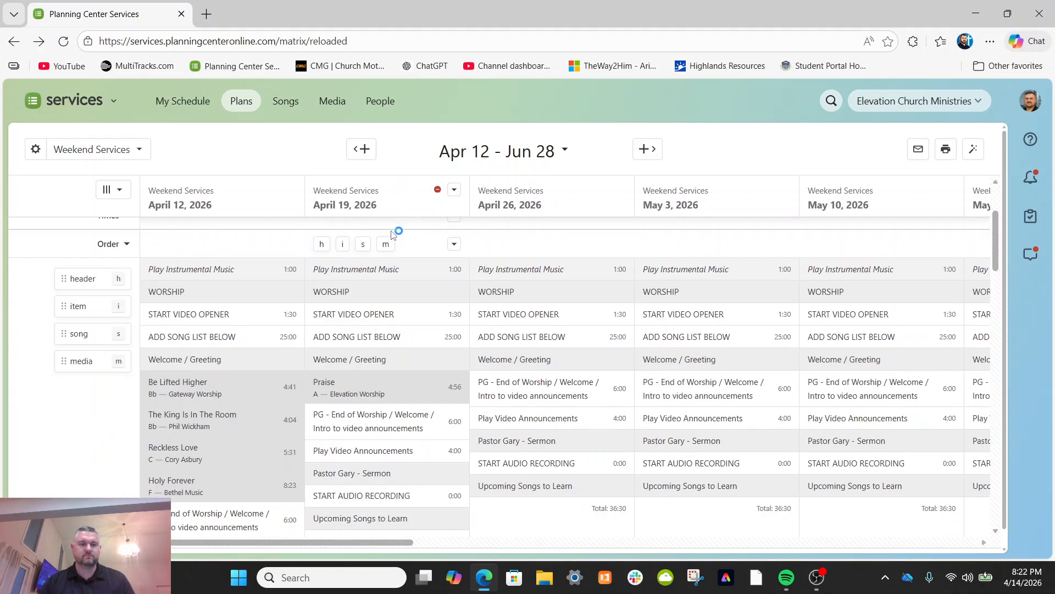
pyautogui.click(113, 336)
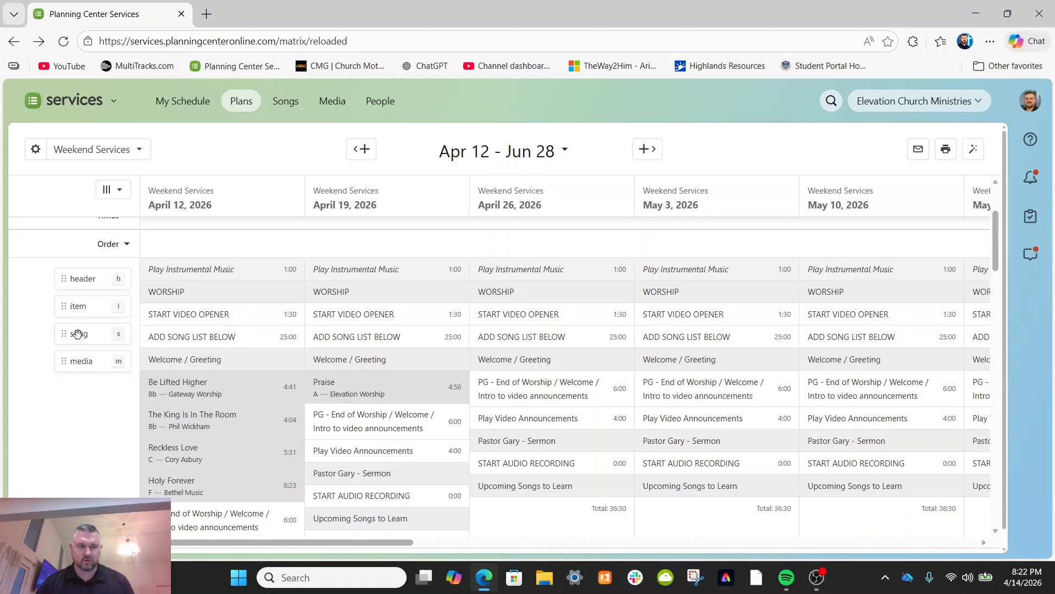
pyautogui.moveTo(78, 333); pyautogui.dragTo(335, 415)
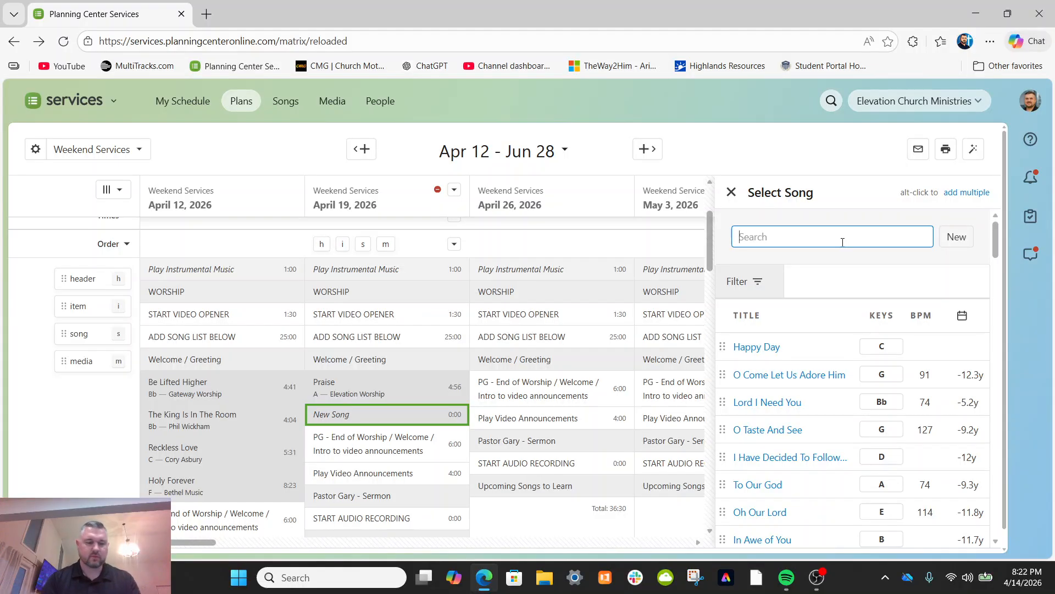
# Search the song library for "break every chain" and assign the song Break Every Chain to the new item
pyautogui.write('break every chain')
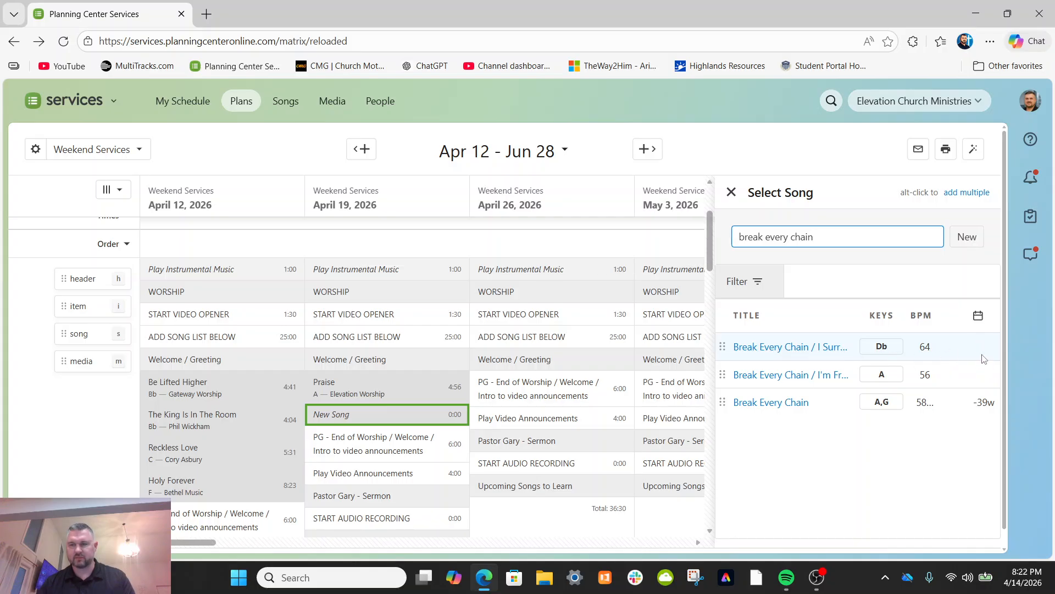
pyautogui.moveTo(991, 407)
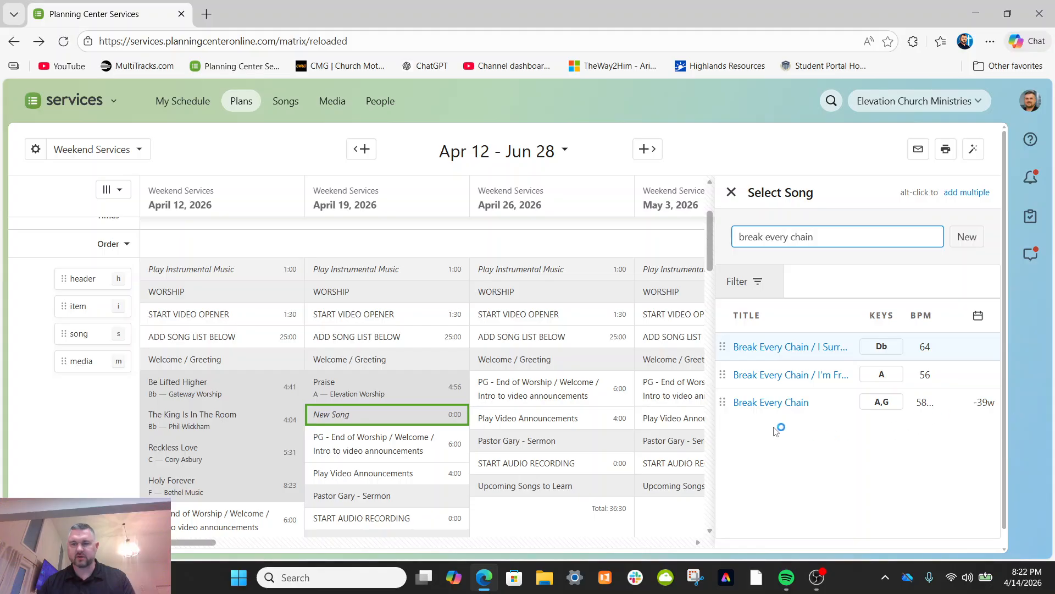
pyautogui.click(774, 408)
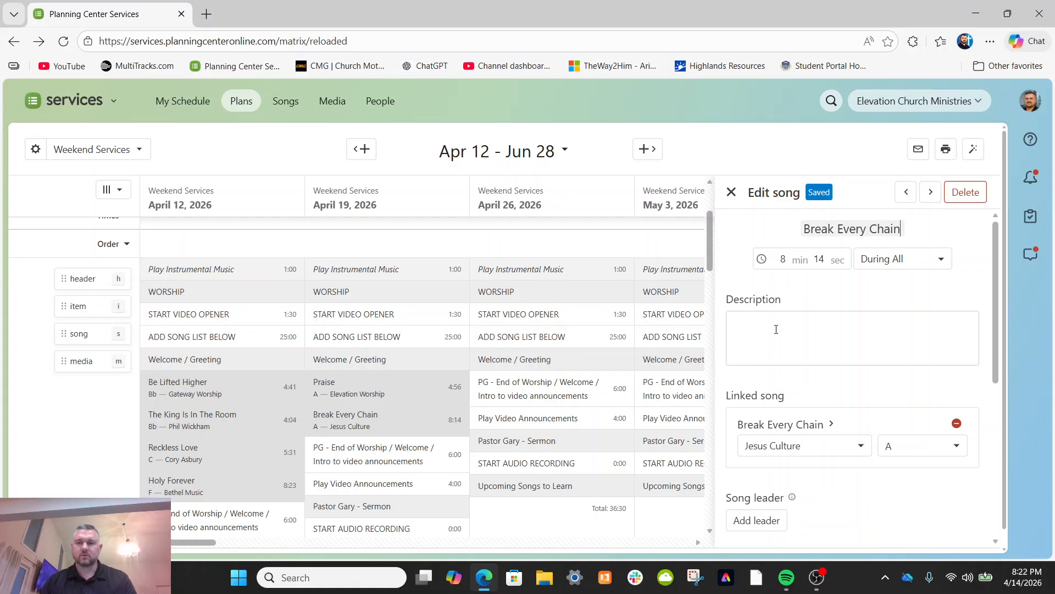
# Enter a description for Break Every Chain reading "Led by" followed by the song leader's first name
pyautogui.click(776, 330)
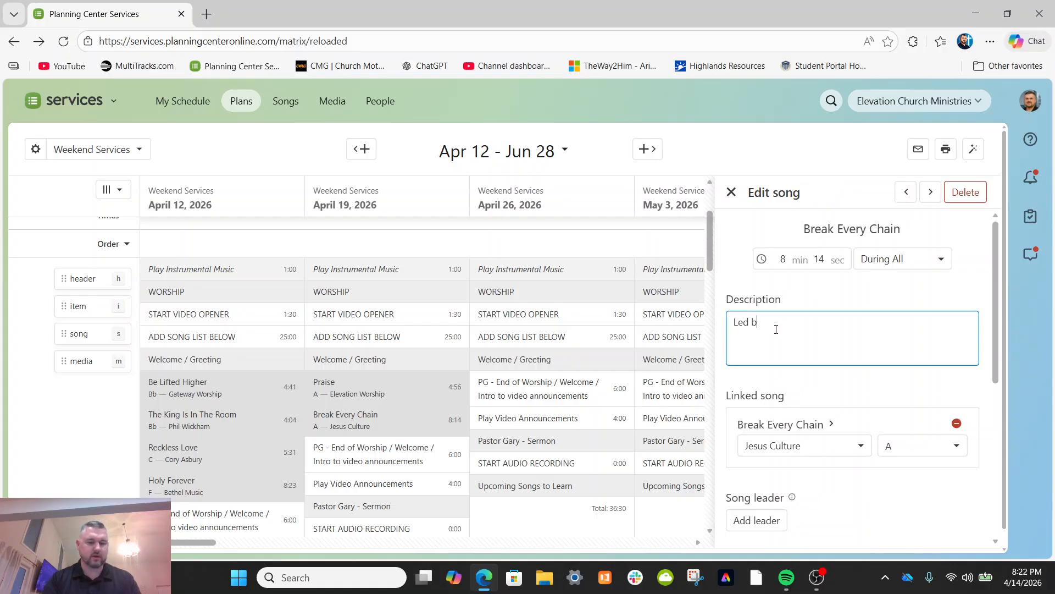
pyautogui.write('Led by Kimberl')
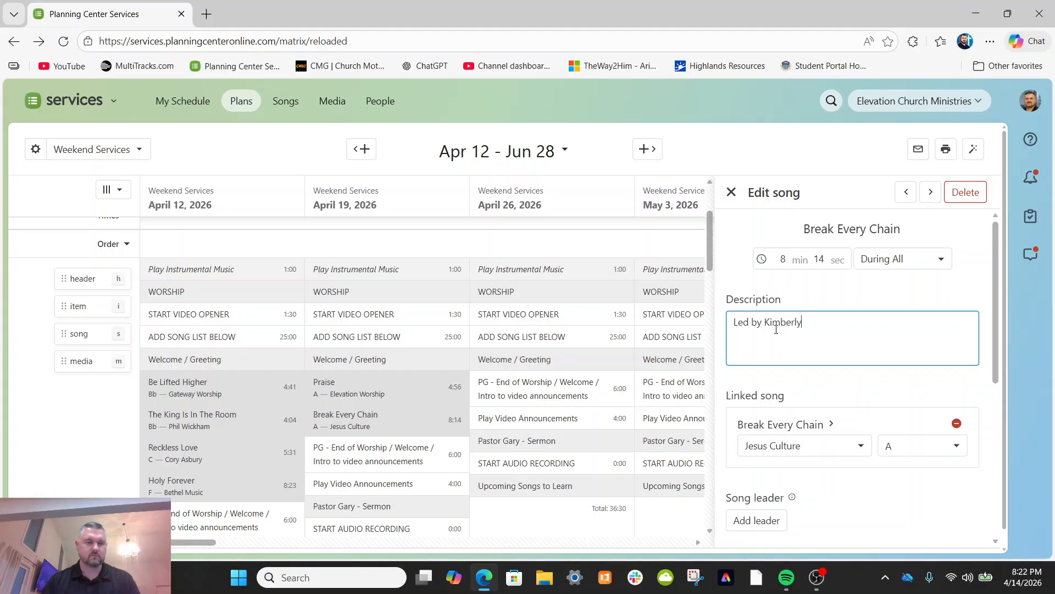
pyautogui.write('y')
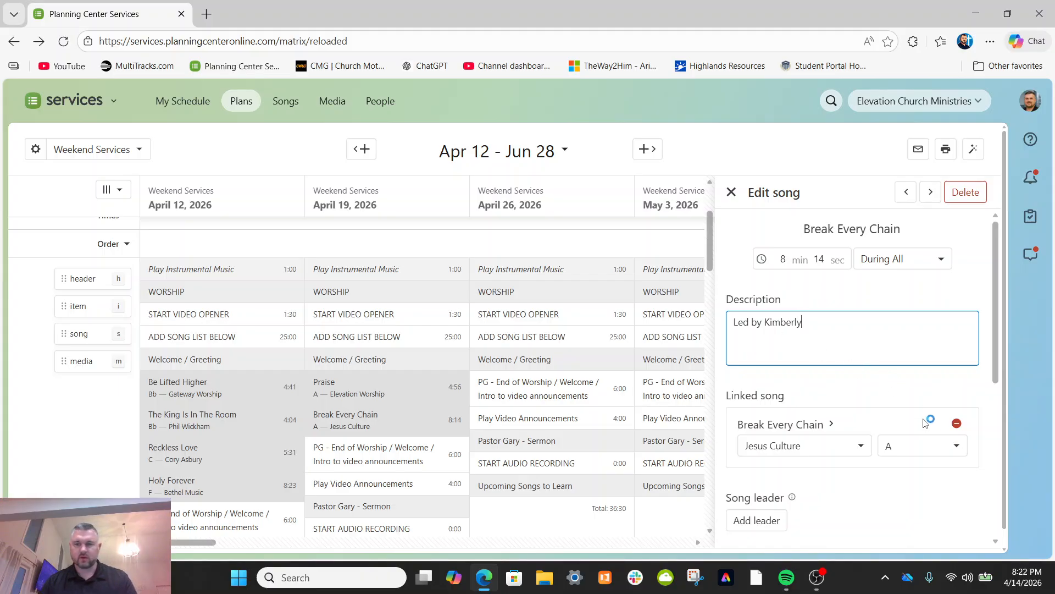
pyautogui.click(907, 398)
# Review the available arrangements and keys for Break Every Chain, along with its tempo, meter and sequence information
pyautogui.scroll(-5, 902, 393)
pyautogui.scroll(2, 868, 381)
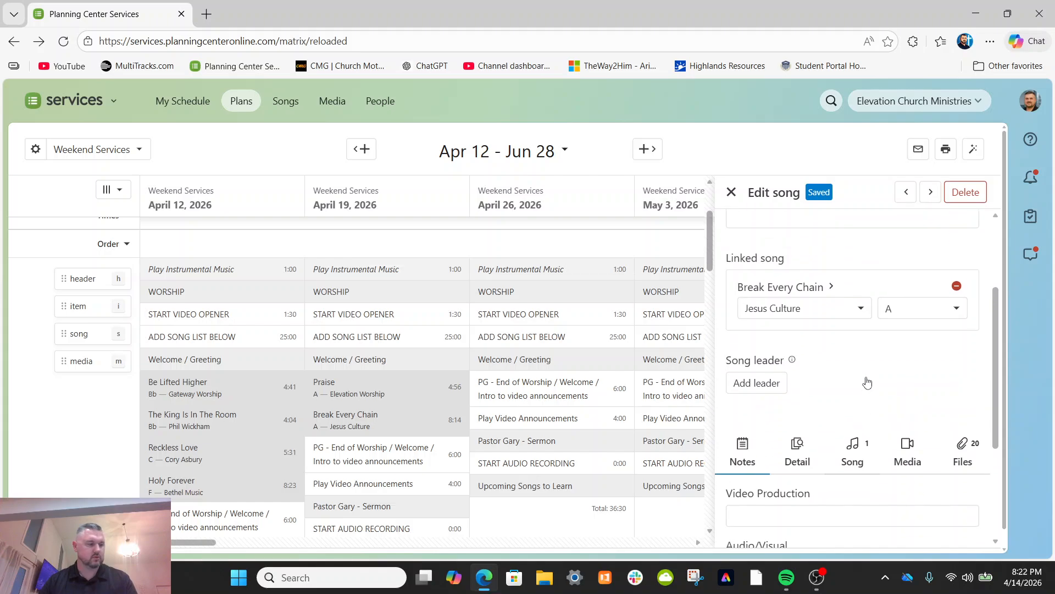
pyautogui.click(805, 316)
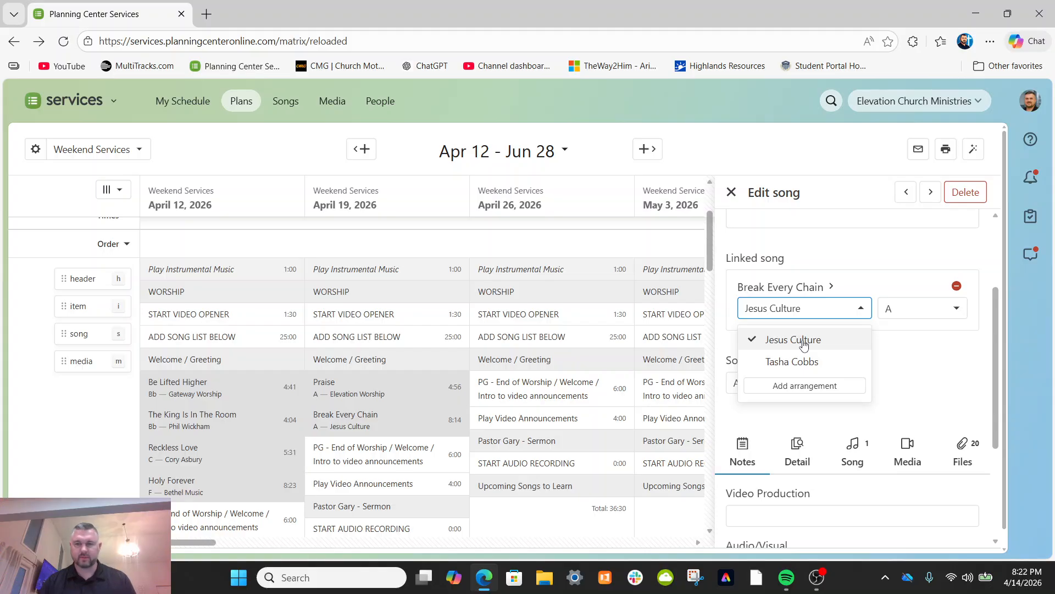
pyautogui.click(843, 312)
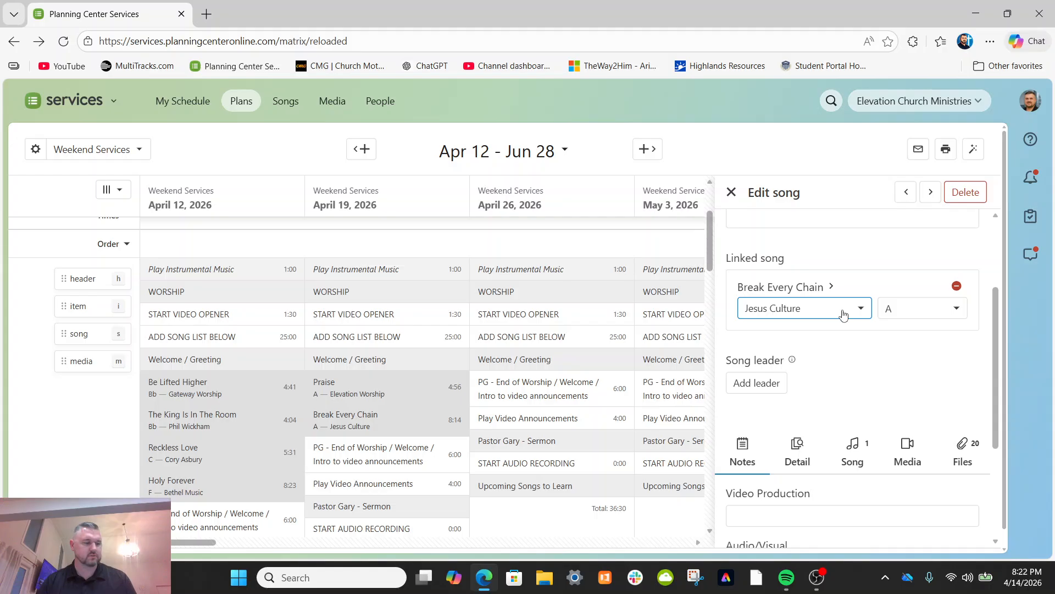
pyautogui.click(902, 311)
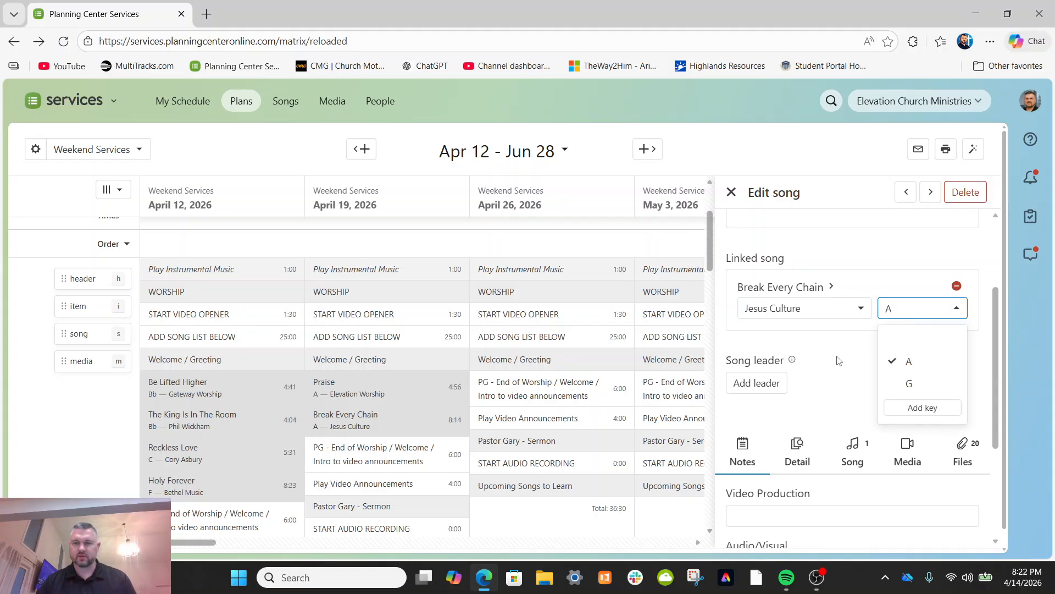
pyautogui.click(859, 340)
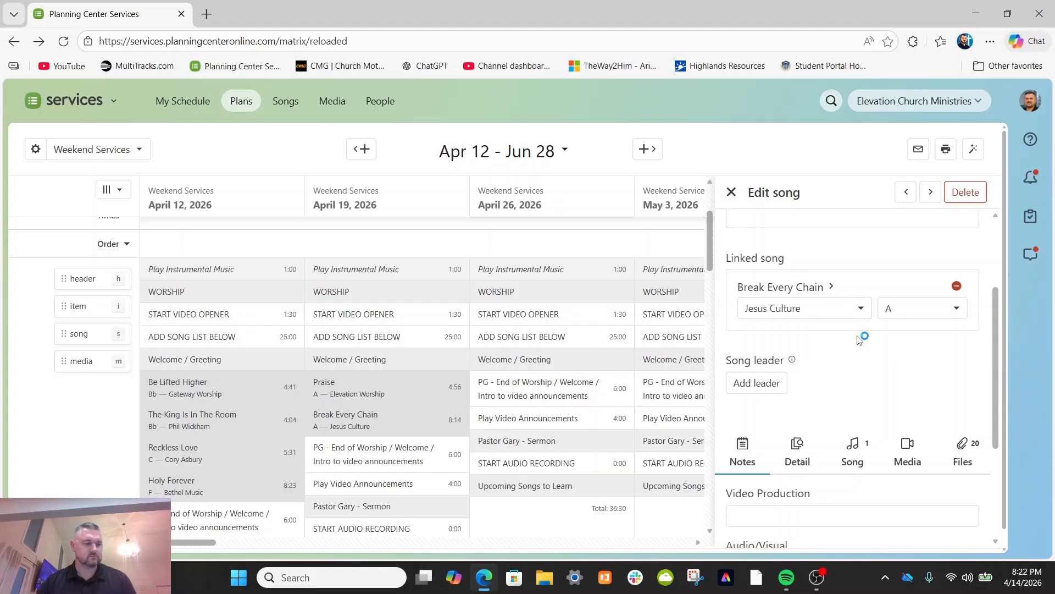
pyautogui.scroll(-3, 859, 339)
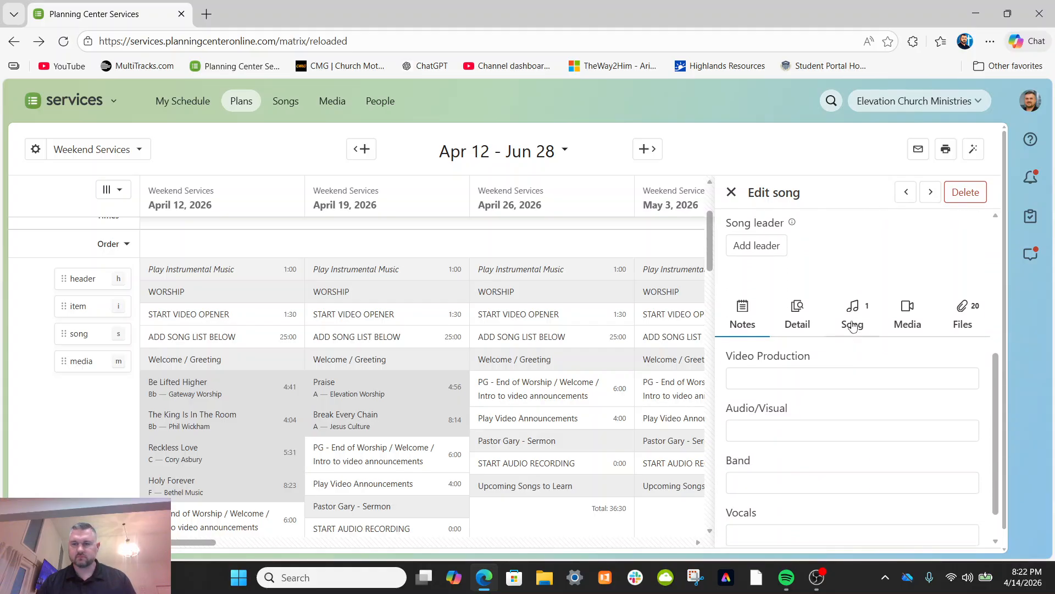
pyautogui.click(852, 324)
pyautogui.scroll(-1, 929, 483)
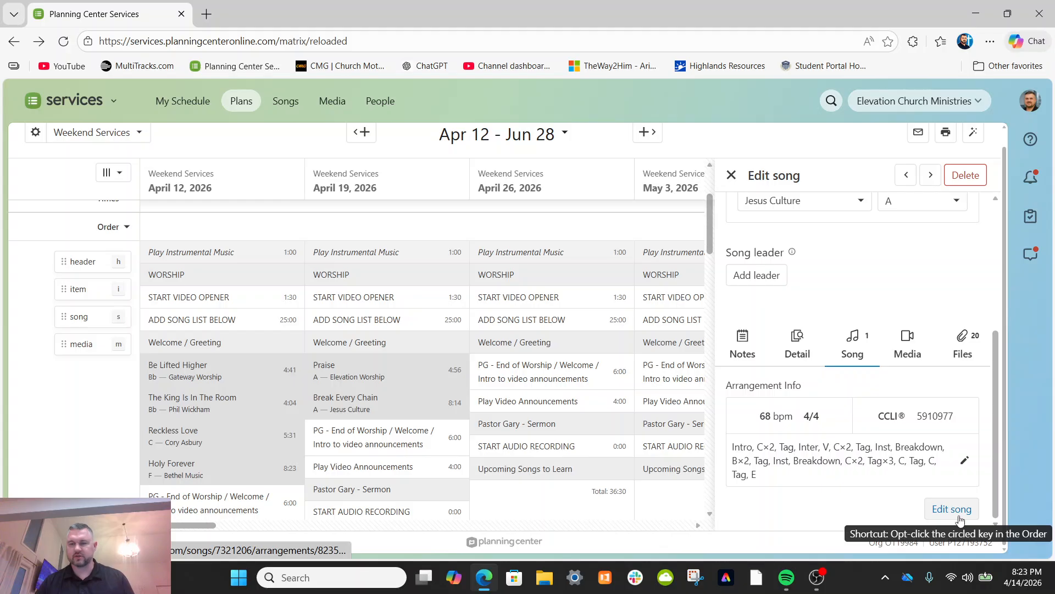
pyautogui.scroll(2, 741, 197)
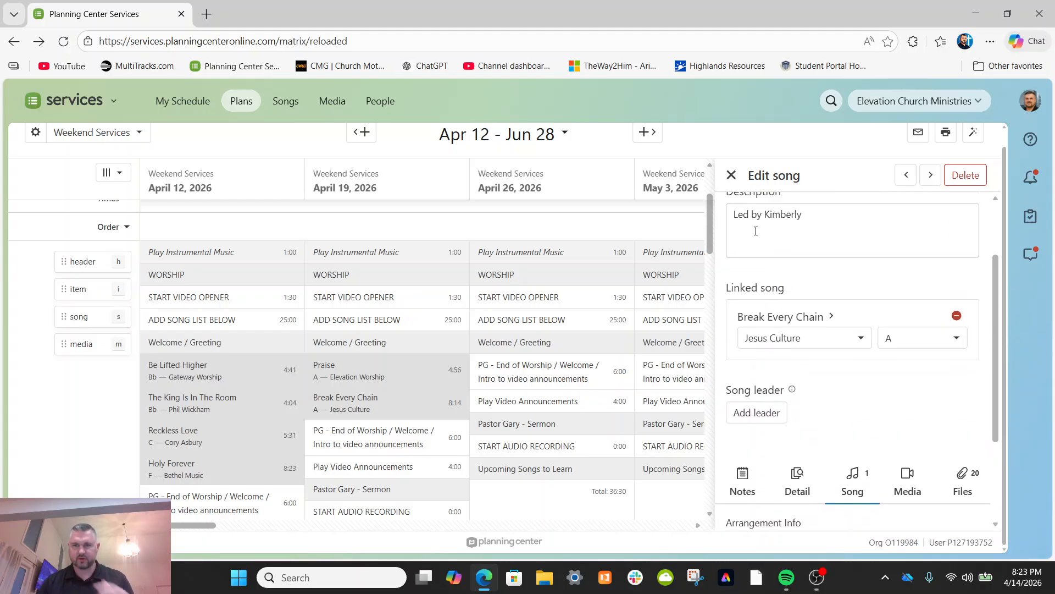
# Close the song details and add a new song item directly below Break Every Chain in the April 19, 2026 plan
pyautogui.click(732, 176)
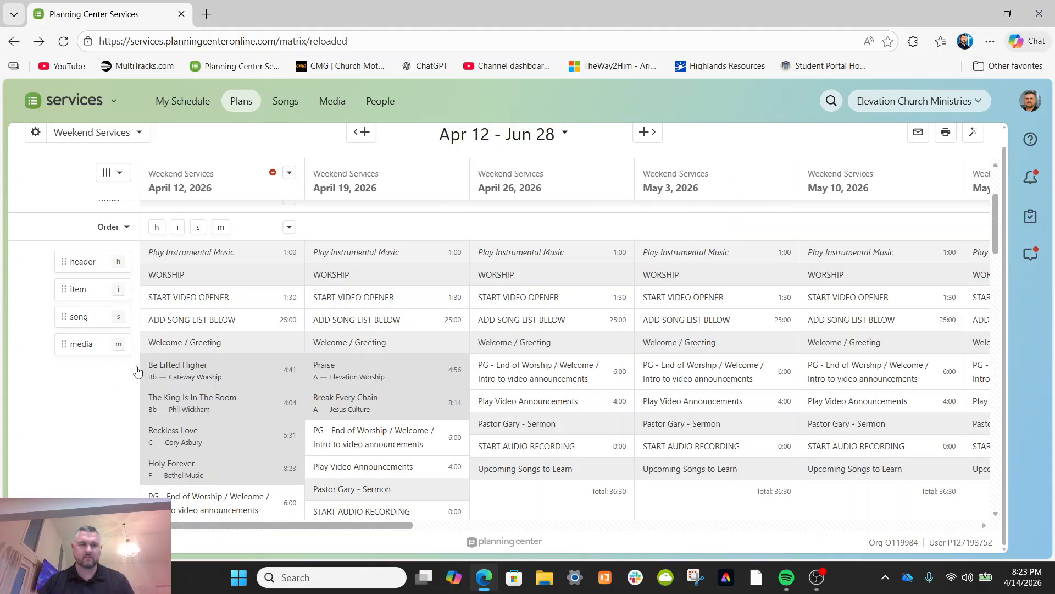
pyautogui.scroll(-1, 94, 319)
pyautogui.moveTo(83, 249); pyautogui.dragTo(329, 362)
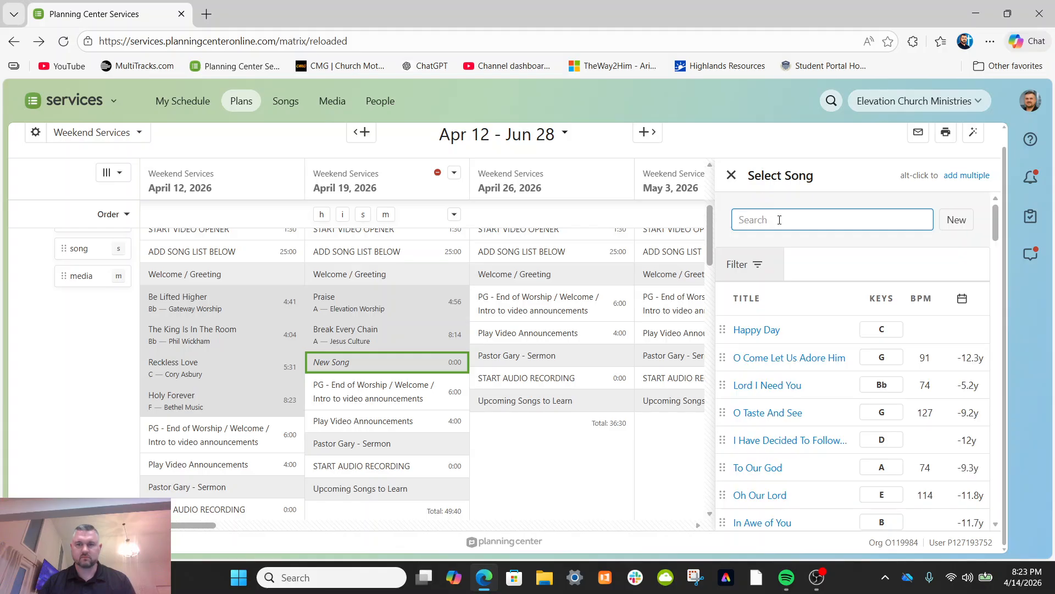
# Search the song library for "good good" and assign the song Good Good Father to the new item
pyautogui.write('g')
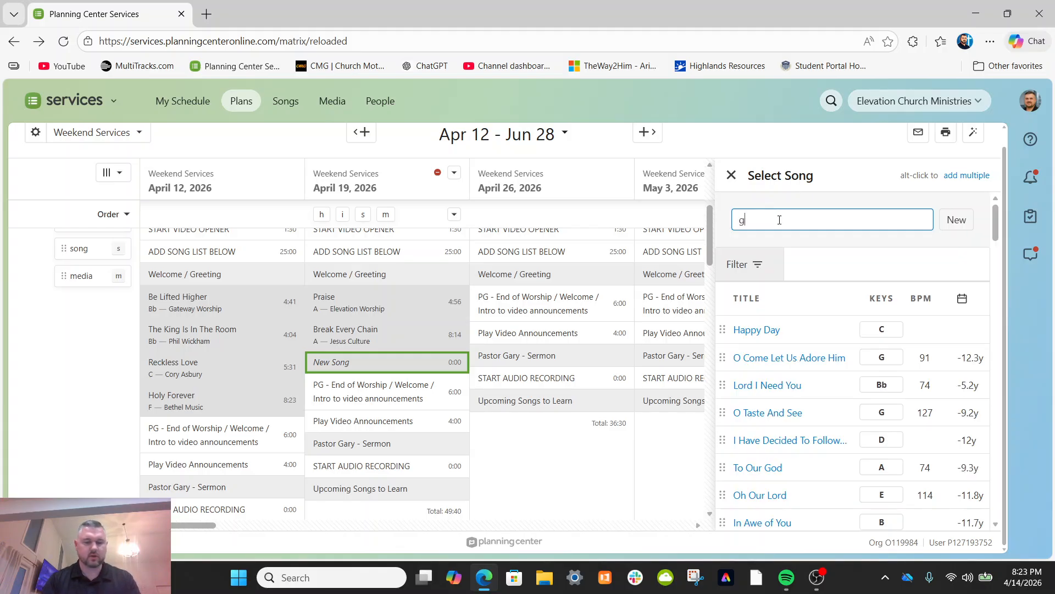
pyautogui.write('ood ')
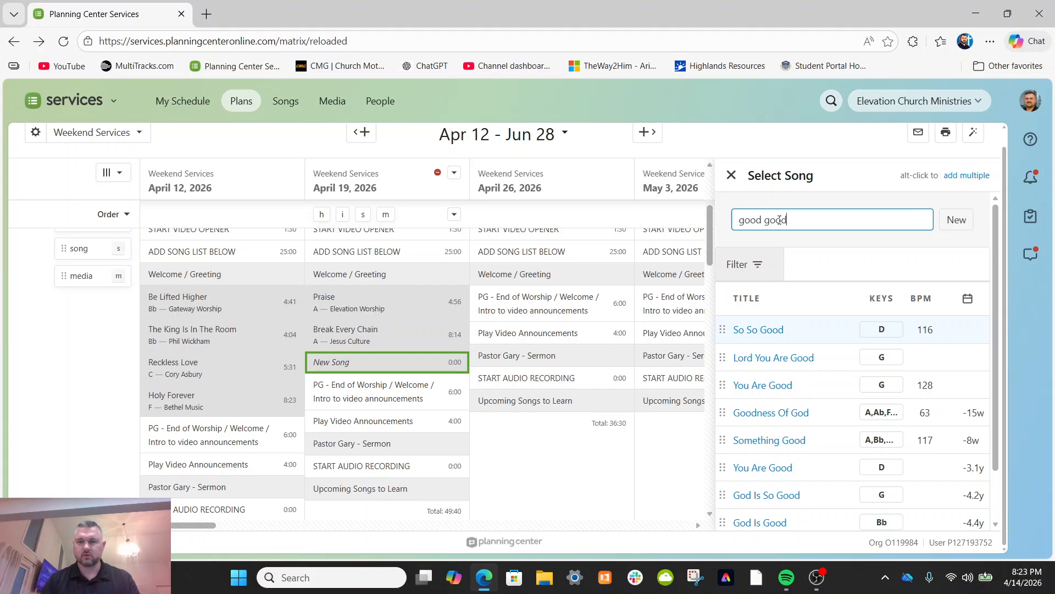
pyautogui.write('good')
pyautogui.scroll(-1, 792, 379)
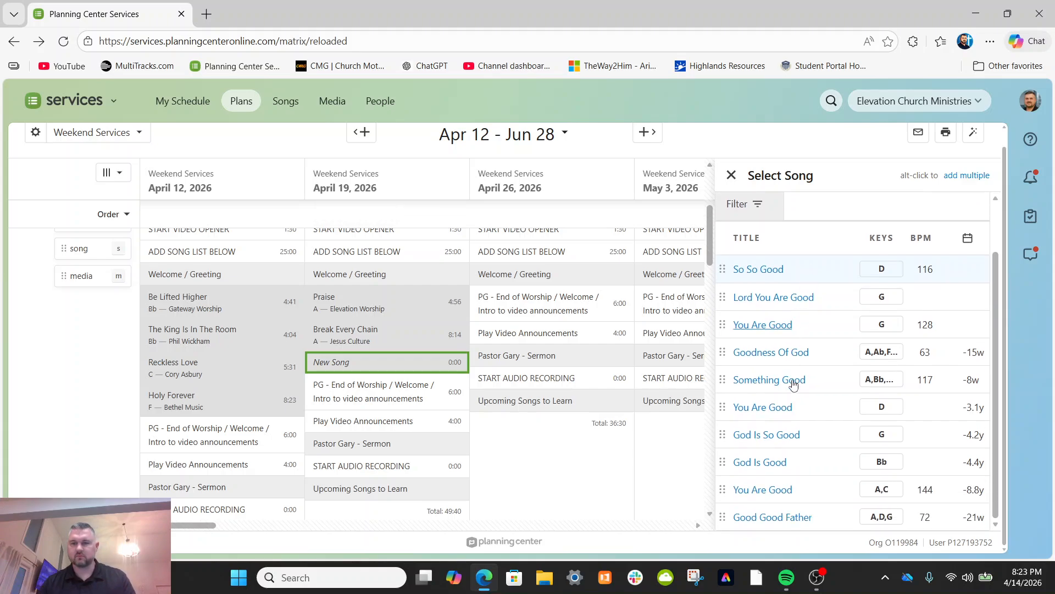
pyautogui.click(781, 520)
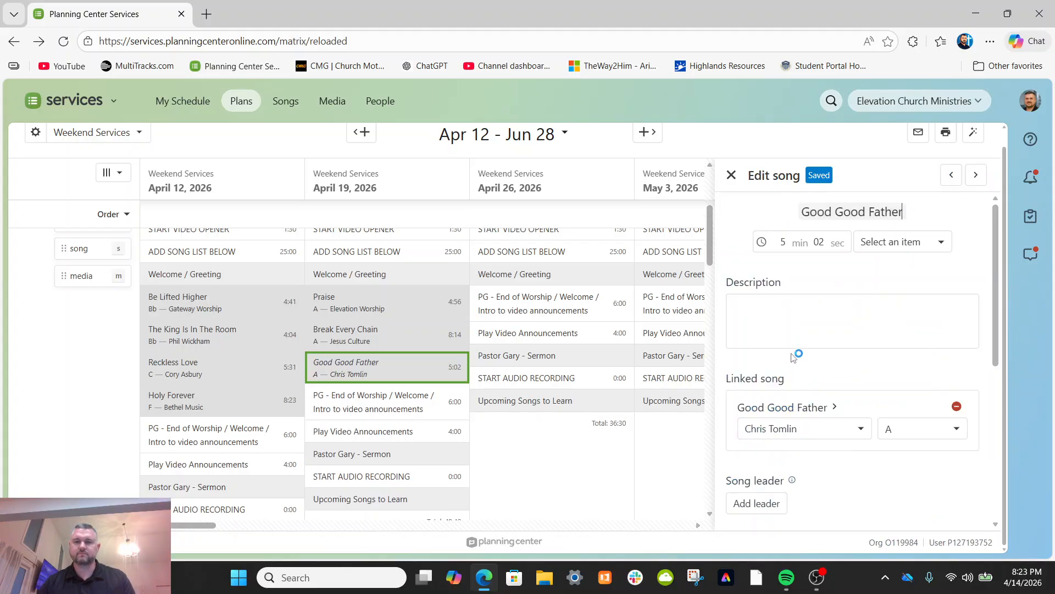
# Enter a description for Good Good Father reading "Led by" plus the song leader's first name, and check its arrangement choices
pyautogui.click(772, 311)
pyautogui.write('Led')
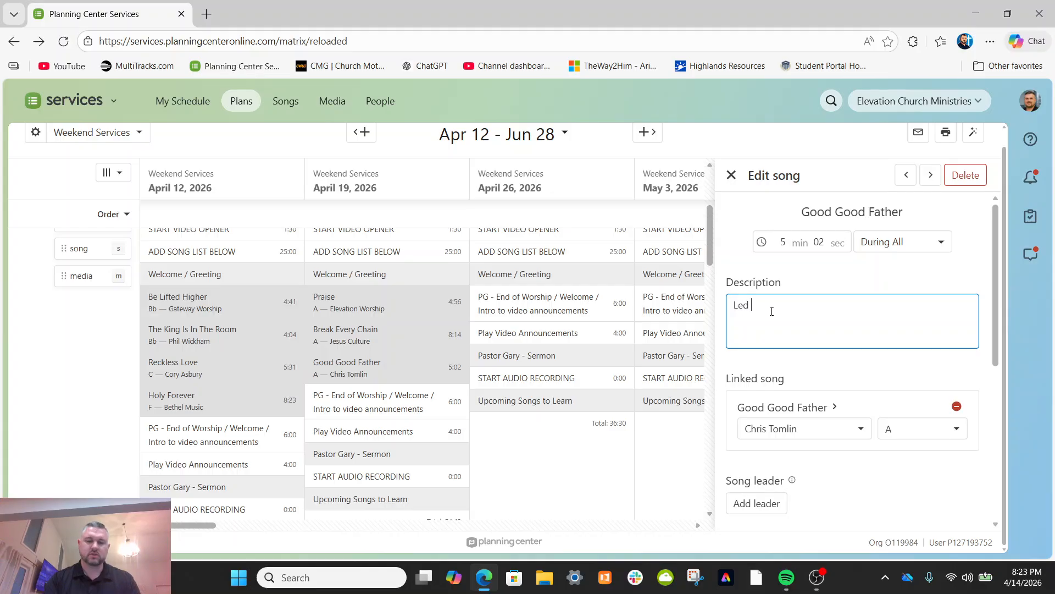
pyautogui.write(' by Shelly')
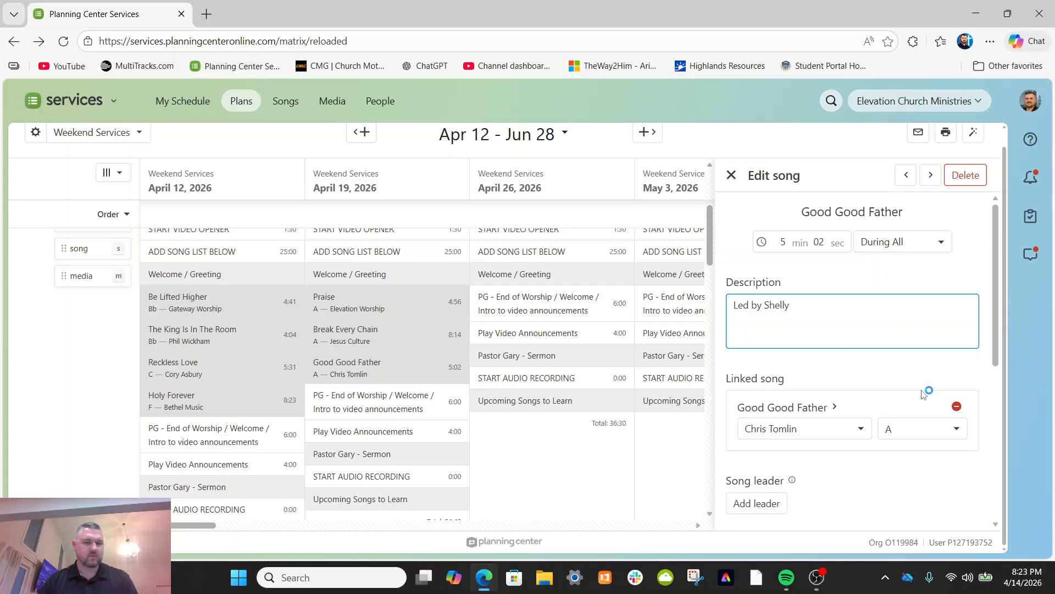
pyautogui.click(886, 379)
pyautogui.scroll(-2, 875, 383)
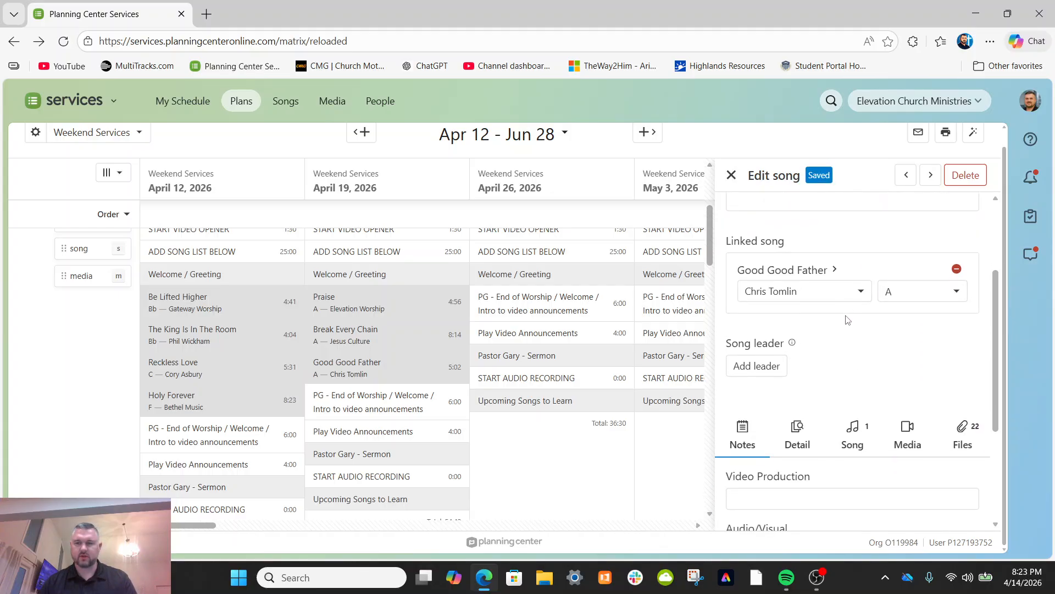
pyautogui.click(850, 294)
pyautogui.click(812, 324)
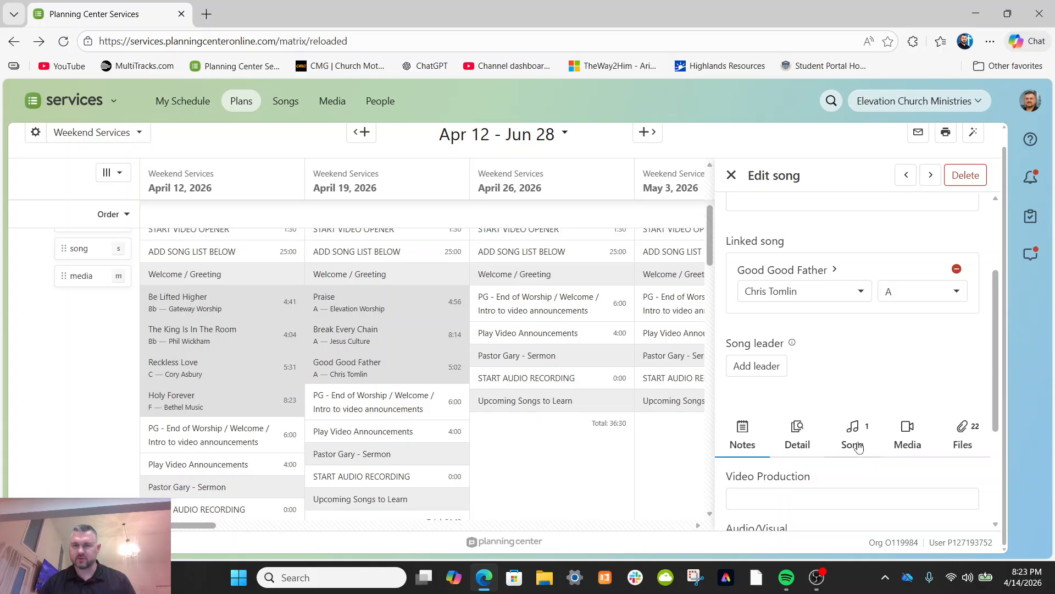
# Add a new song item directly below Good Good Father in the April 19, 2026 plan and assign the song Gratitude to it
pyautogui.click(732, 176)
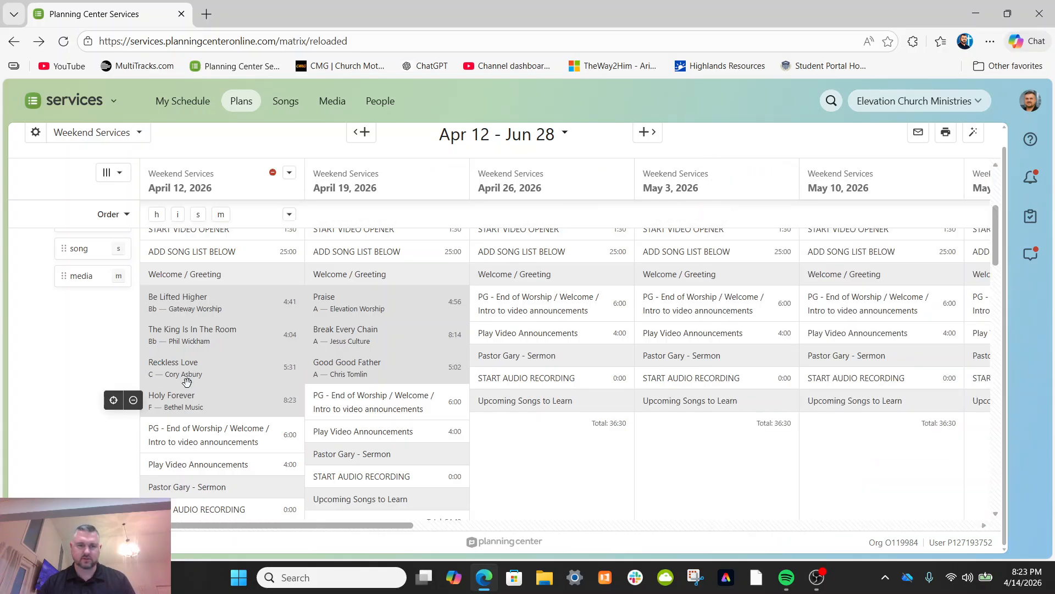
pyautogui.moveTo(94, 252); pyautogui.dragTo(358, 394)
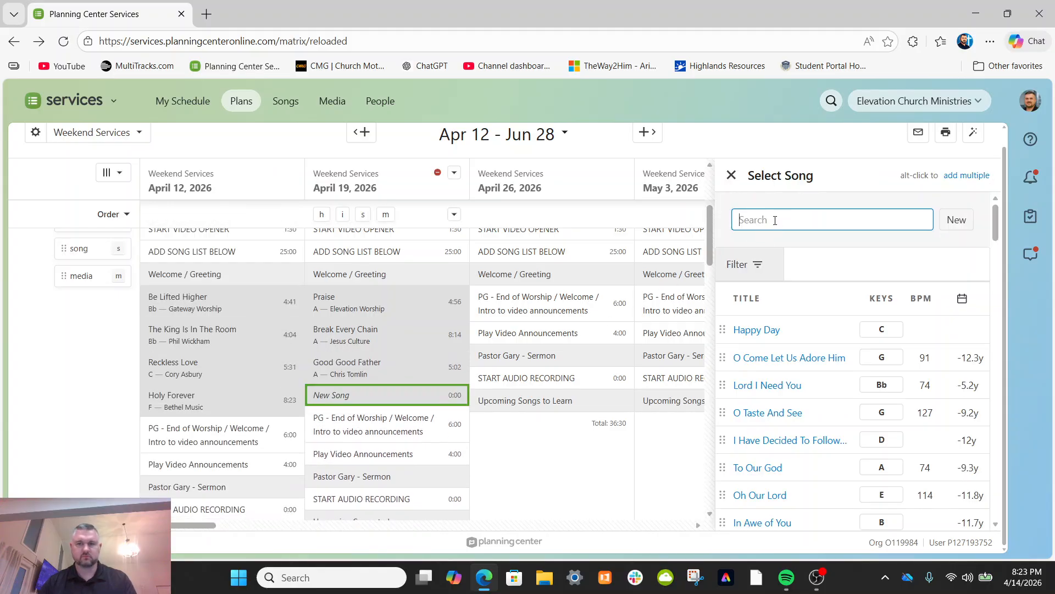
pyautogui.write('Gratiti')
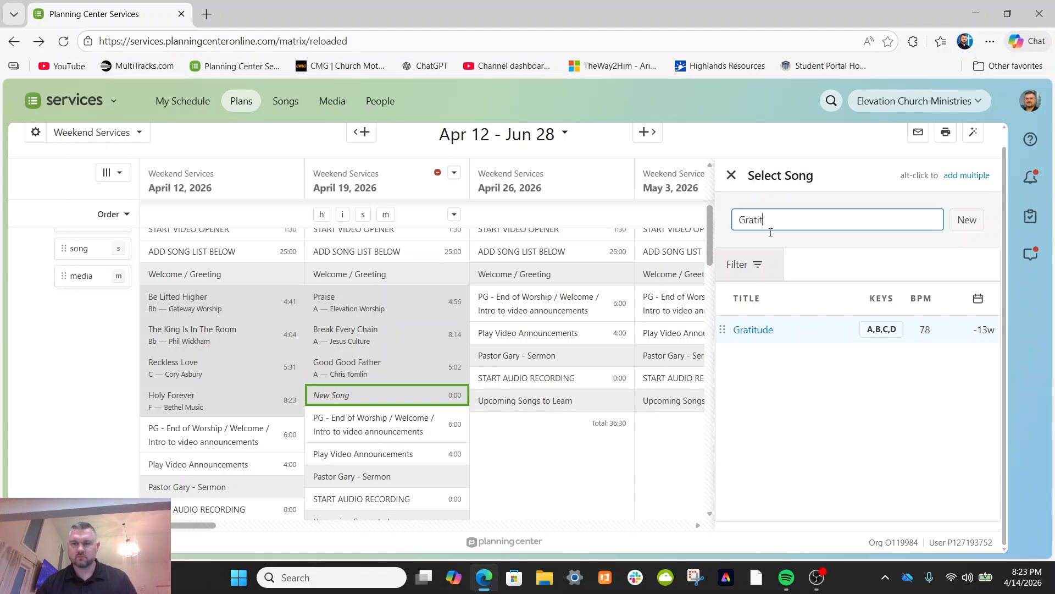
pyautogui.click(760, 335)
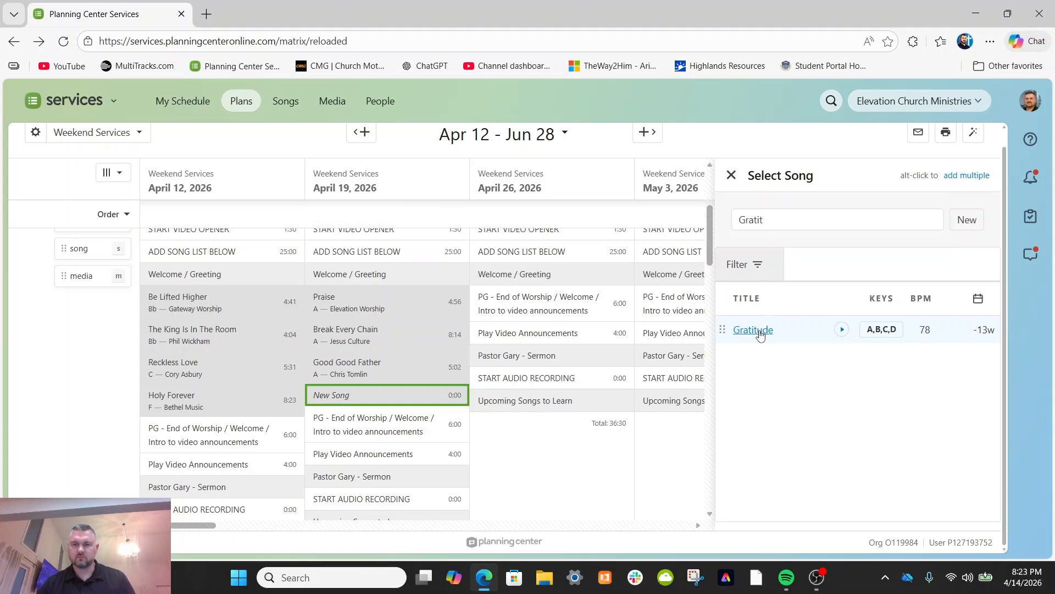
pyautogui.click(753, 330)
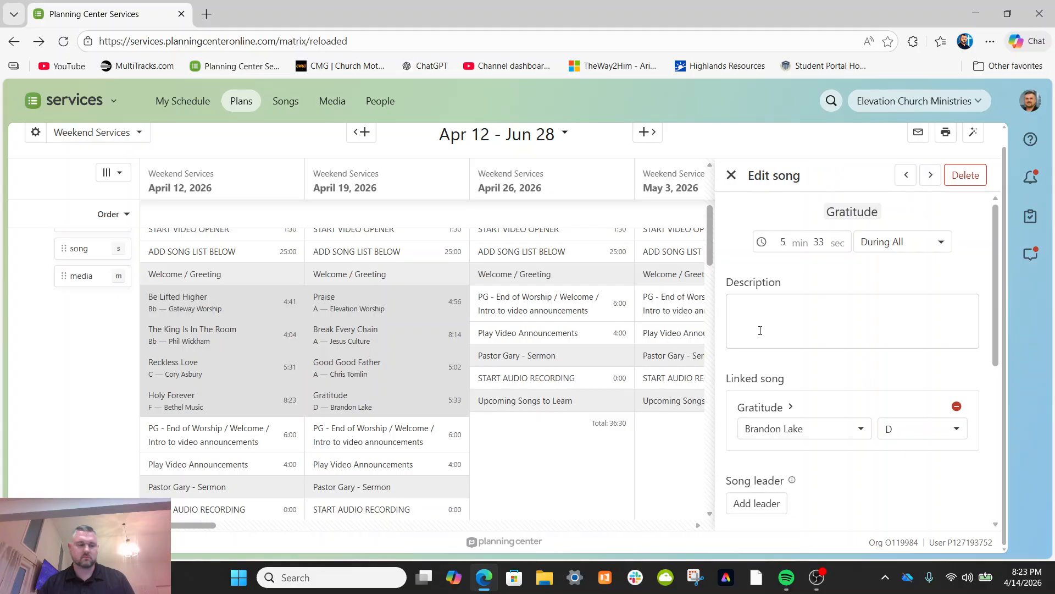
# Check the arrangement choices for Gratitude and enter a description reading "Led by" plus the song leader's first name
pyautogui.scroll(-1, 760, 330)
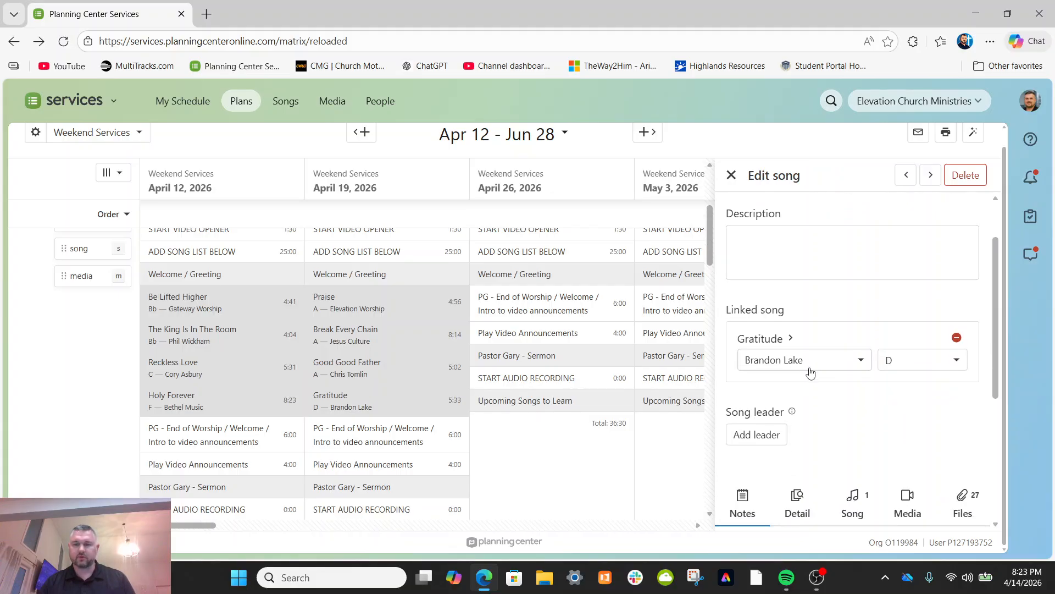
pyautogui.click(813, 369)
pyautogui.click(815, 370)
pyautogui.scroll(1, 824, 363)
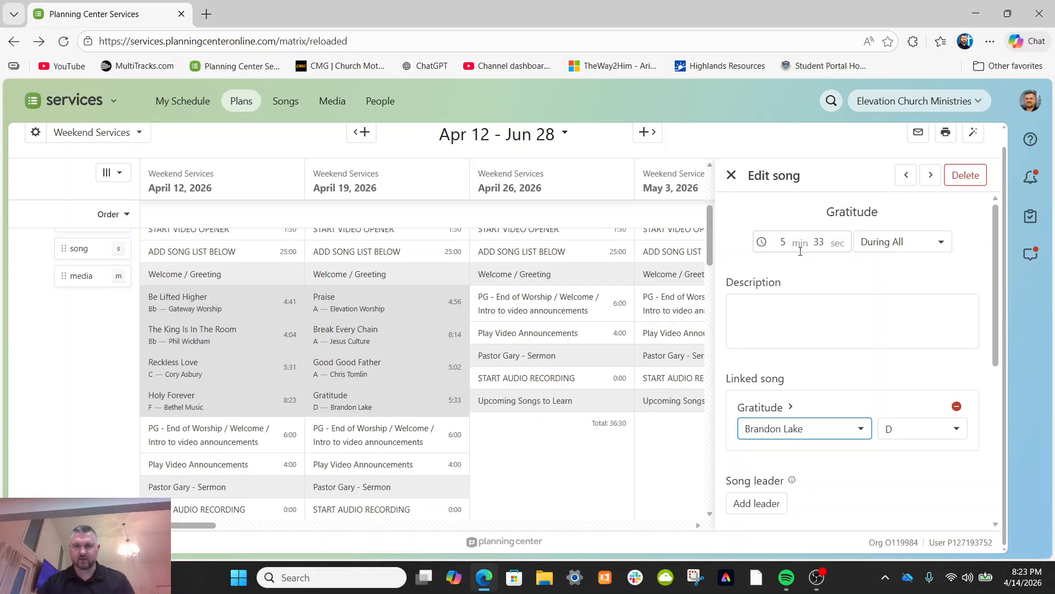
pyautogui.click(791, 309)
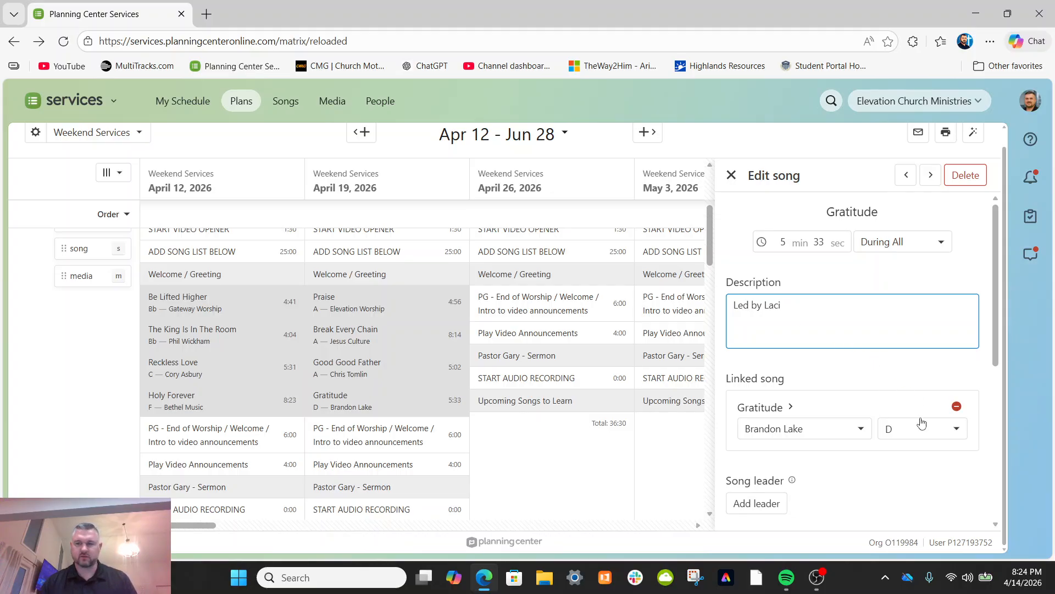
pyautogui.click(872, 358)
# Check the keys available for Gratitude and close its song details
pyautogui.scroll(-1, 879, 358)
pyautogui.click(880, 358)
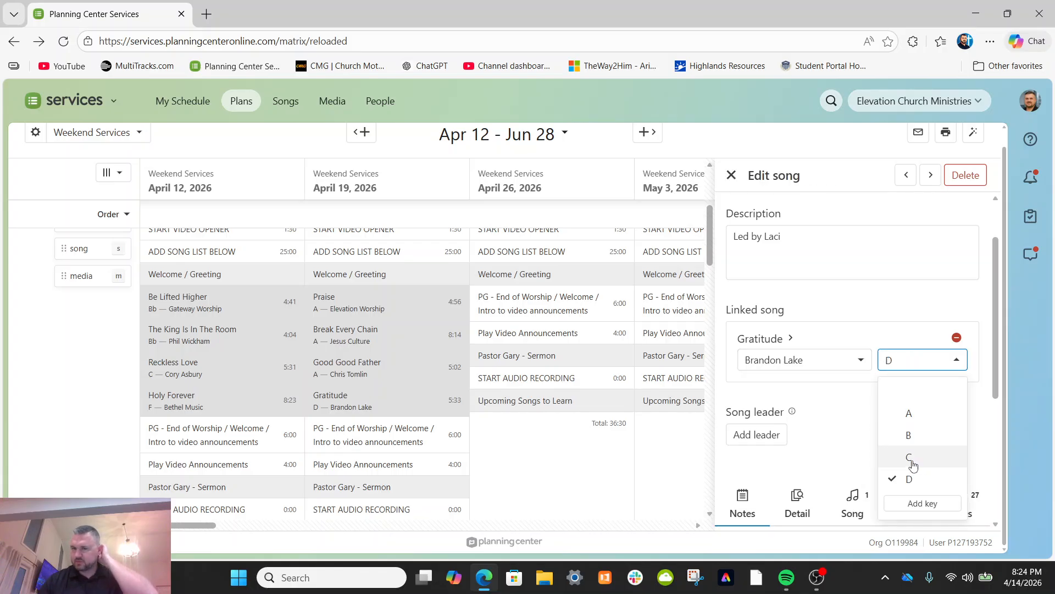
pyautogui.click(896, 305)
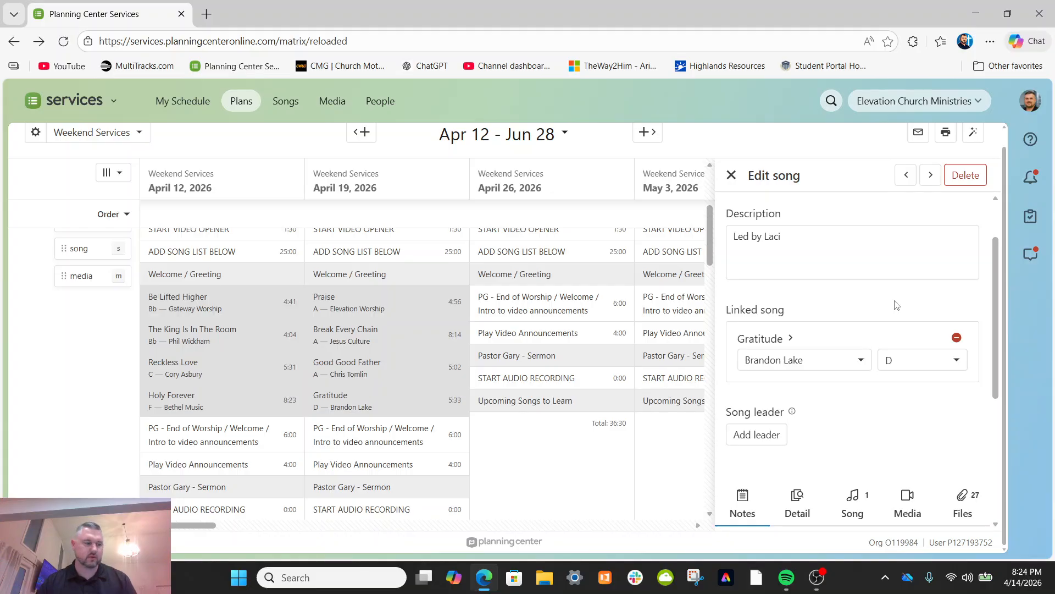
pyautogui.scroll(-3, 897, 304)
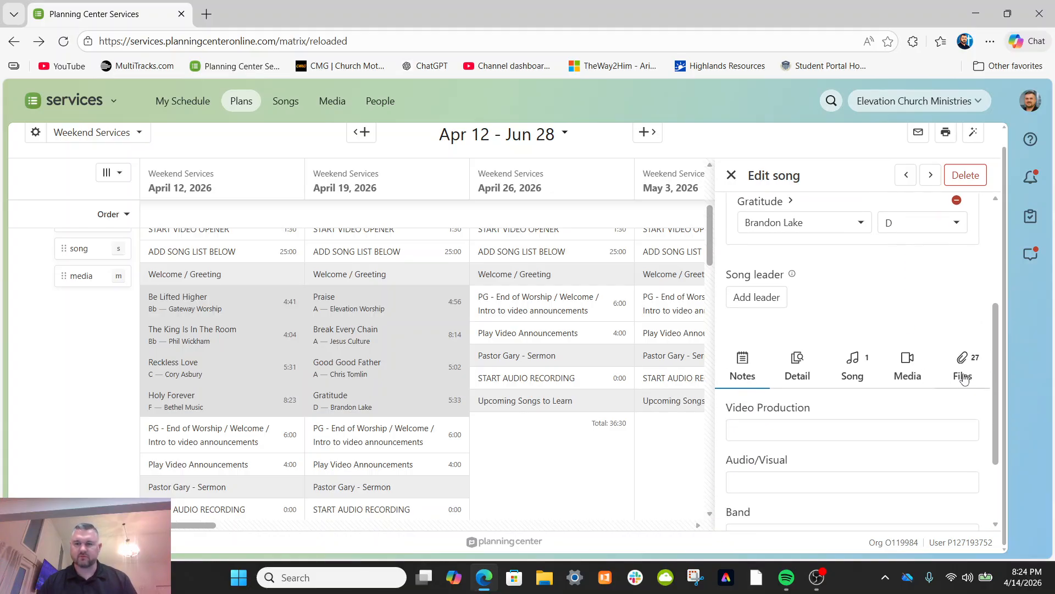
pyautogui.click(732, 176)
# Copy No One Like The Lord (We Crown You) and Rejoice from the April 12 plan to below Upcoming Songs to Learn on April 19
pyautogui.scroll(-4, 412, 296)
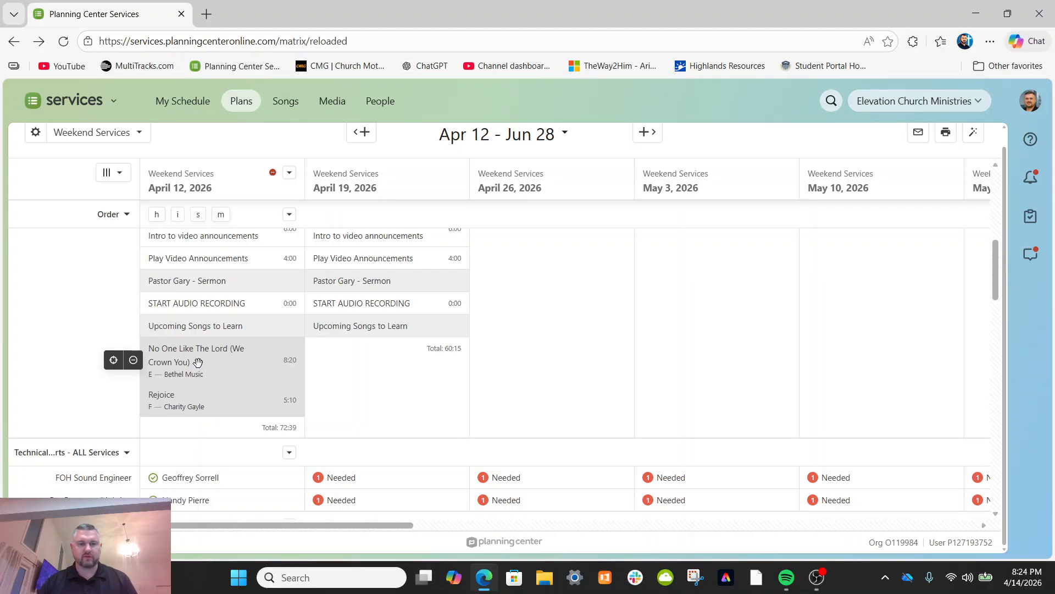
pyautogui.moveTo(198, 361); pyautogui.dragTo(381, 364)
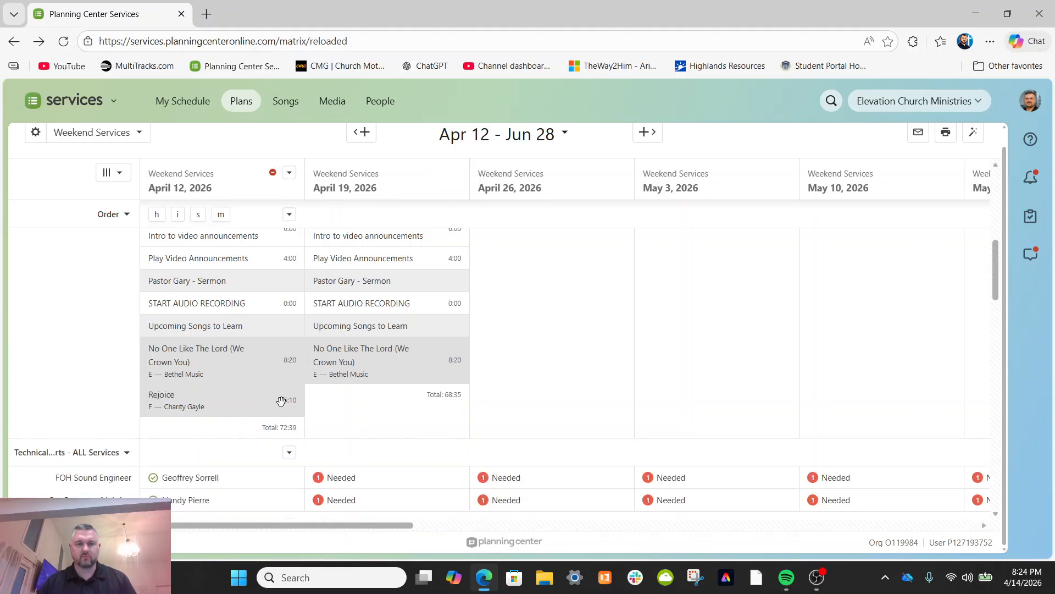
pyautogui.moveTo(278, 400); pyautogui.dragTo(434, 403)
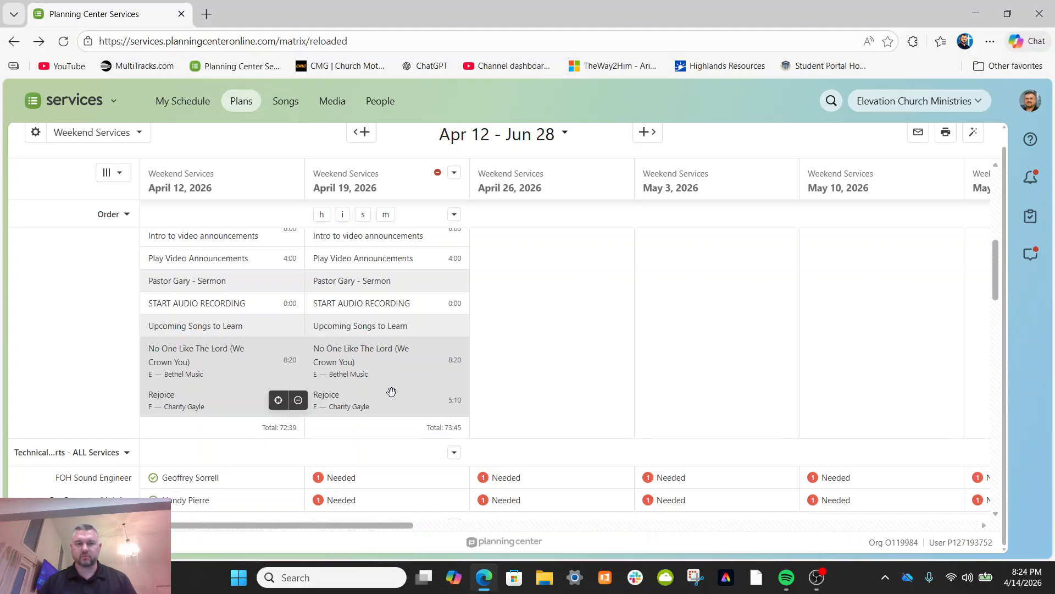
# Look over the April 19 column's songs and service times, and return from the matrix to the April 19, 2026 plan page
pyautogui.scroll(3, 391, 392)
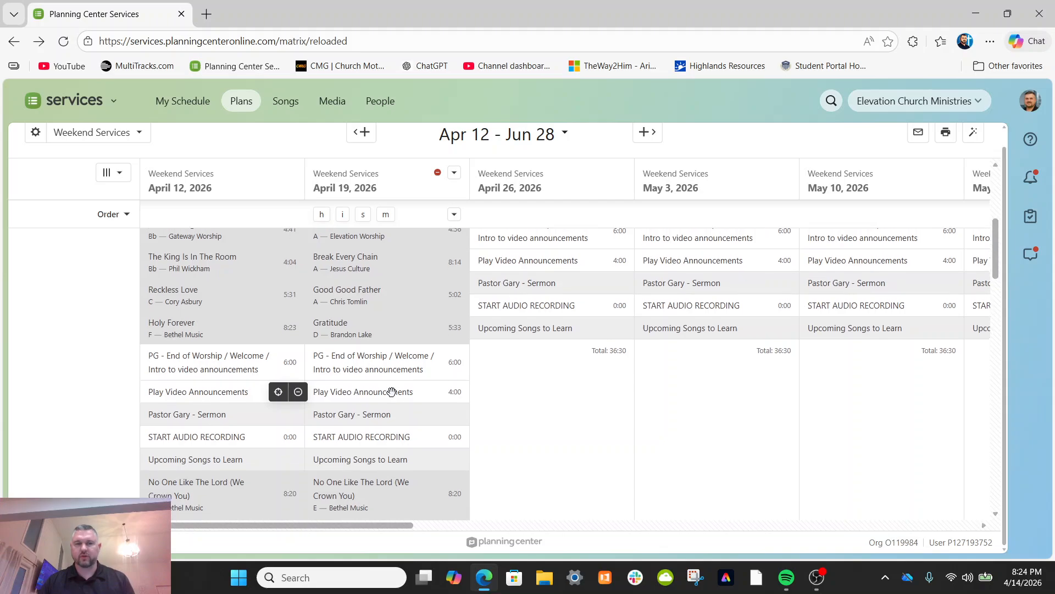
pyautogui.scroll(-2, 391, 392)
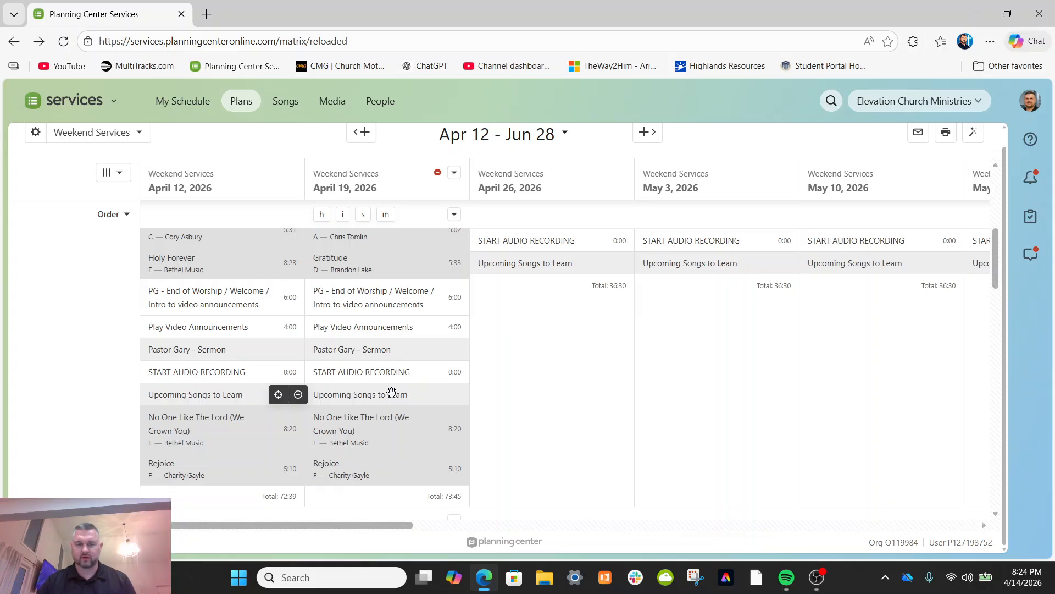
pyautogui.scroll(5, 391, 391)
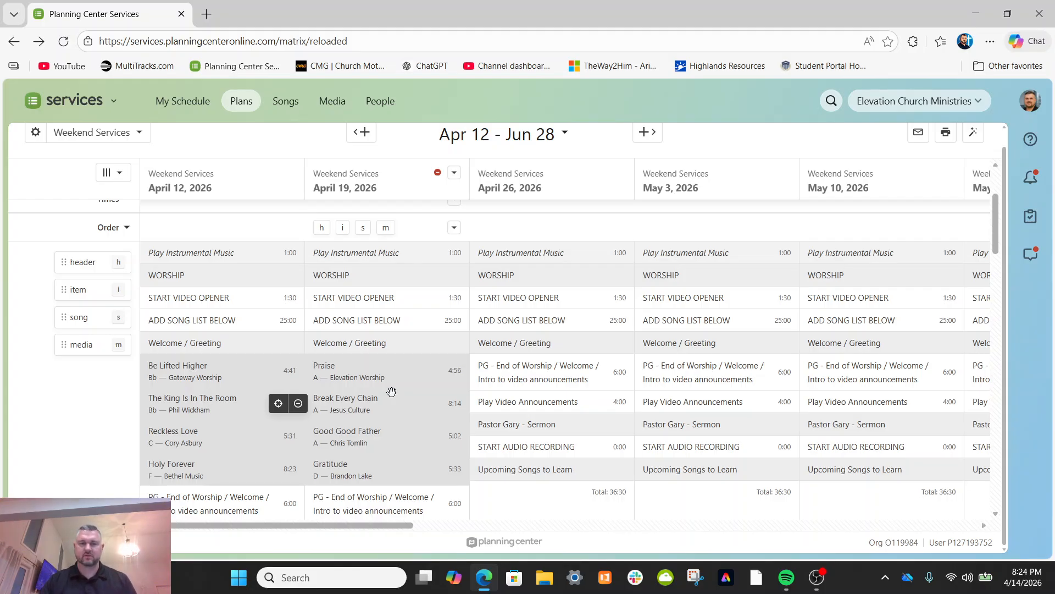
pyautogui.scroll(3, 391, 392)
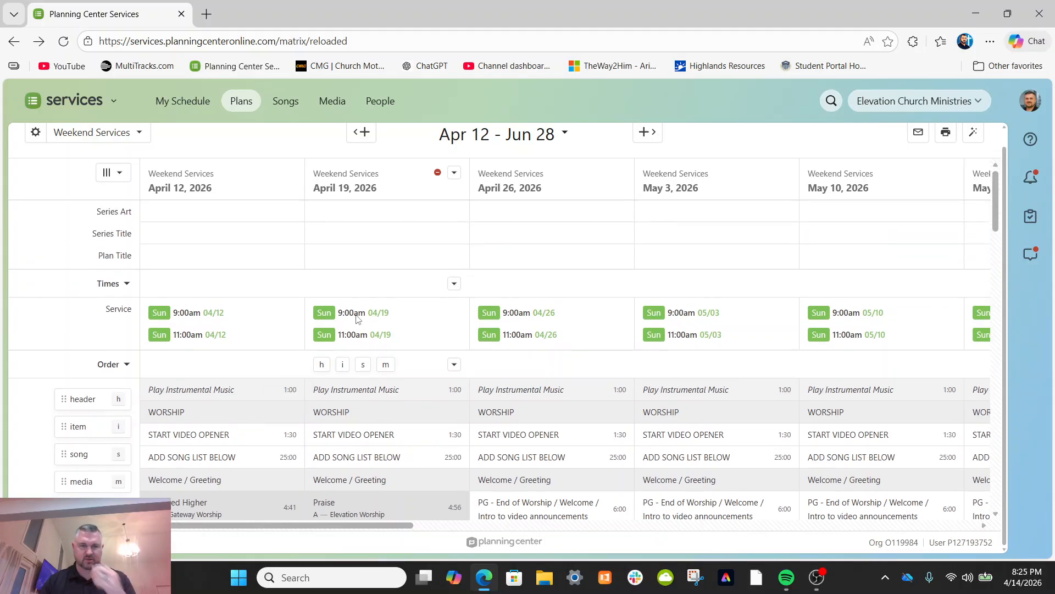
pyautogui.click(14, 43)
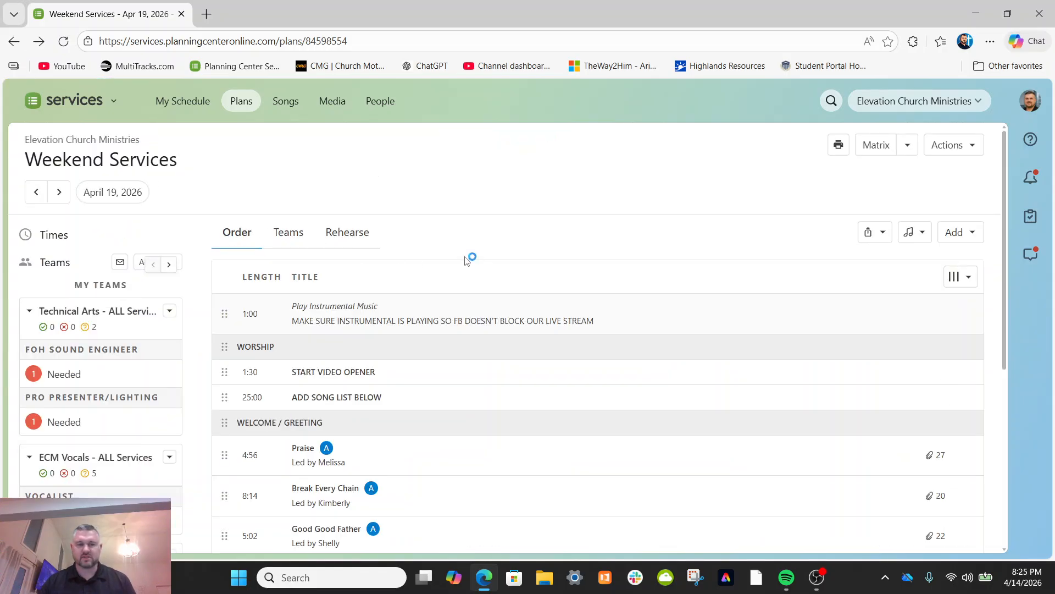
# Review the team positions and the full order of service for the April 19, 2026 plan
pyautogui.click(286, 233)
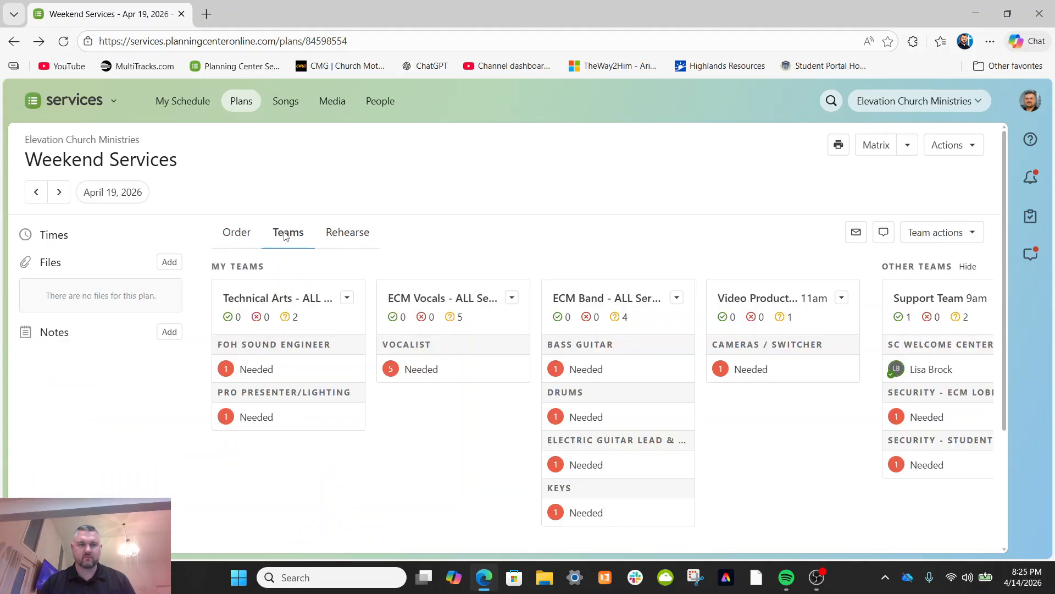
pyautogui.click(237, 235)
pyautogui.scroll(-3, 349, 360)
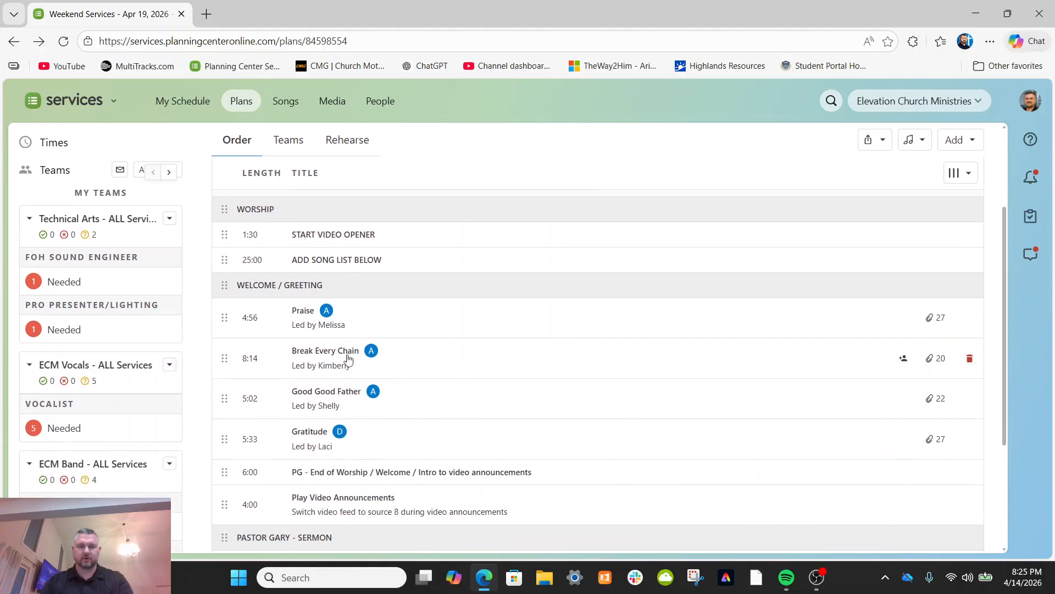
pyautogui.scroll(-3, 348, 359)
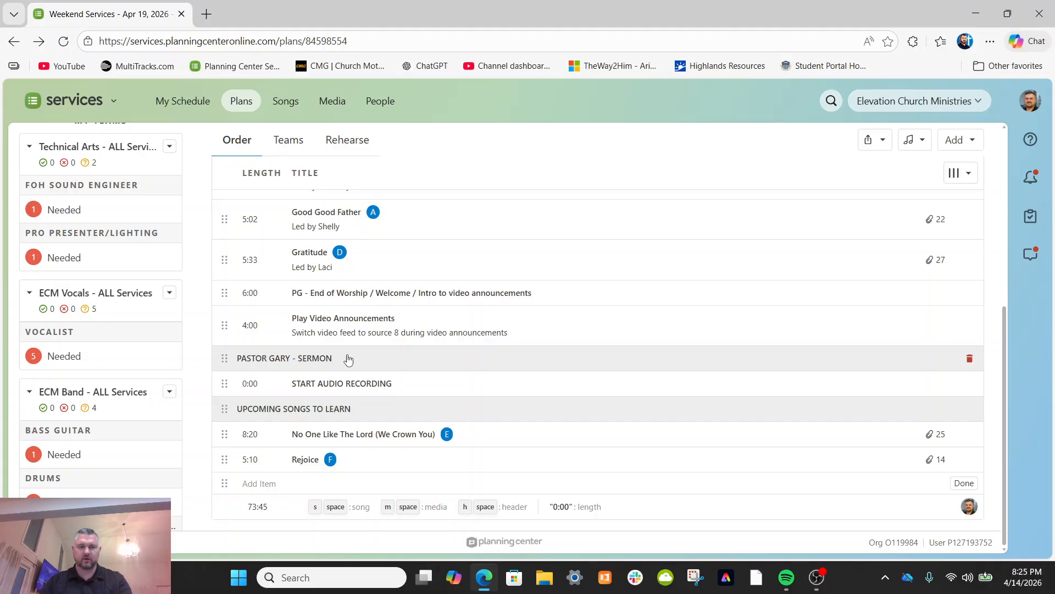
pyautogui.scroll(1, 332, 437)
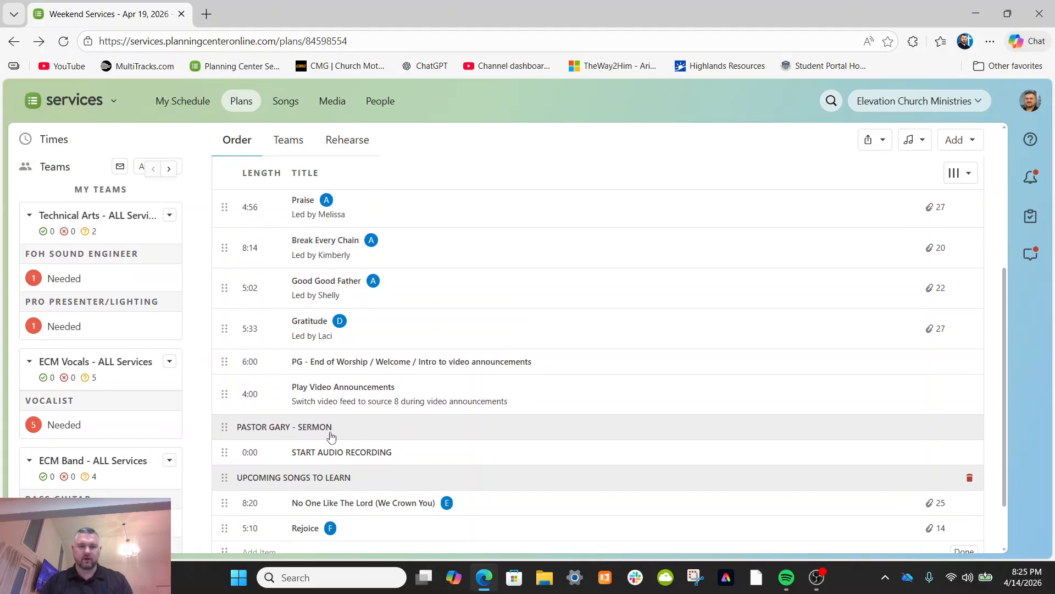
pyautogui.scroll(5, 332, 438)
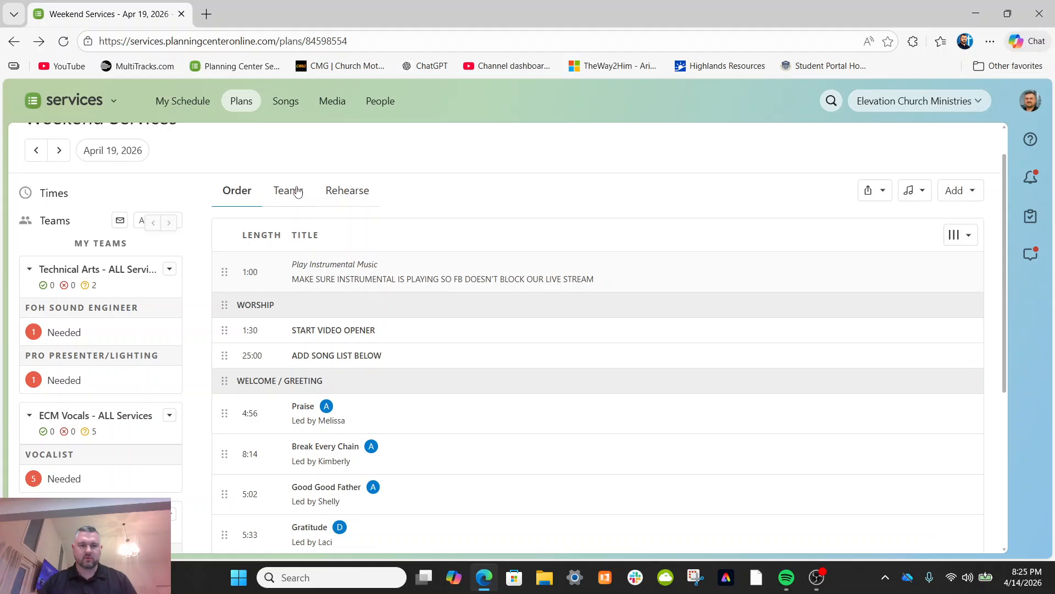
# Schedule the second listed conflict-free team member as FOH Sound Engineer for the April 19, 2026 plan
pyautogui.click(298, 192)
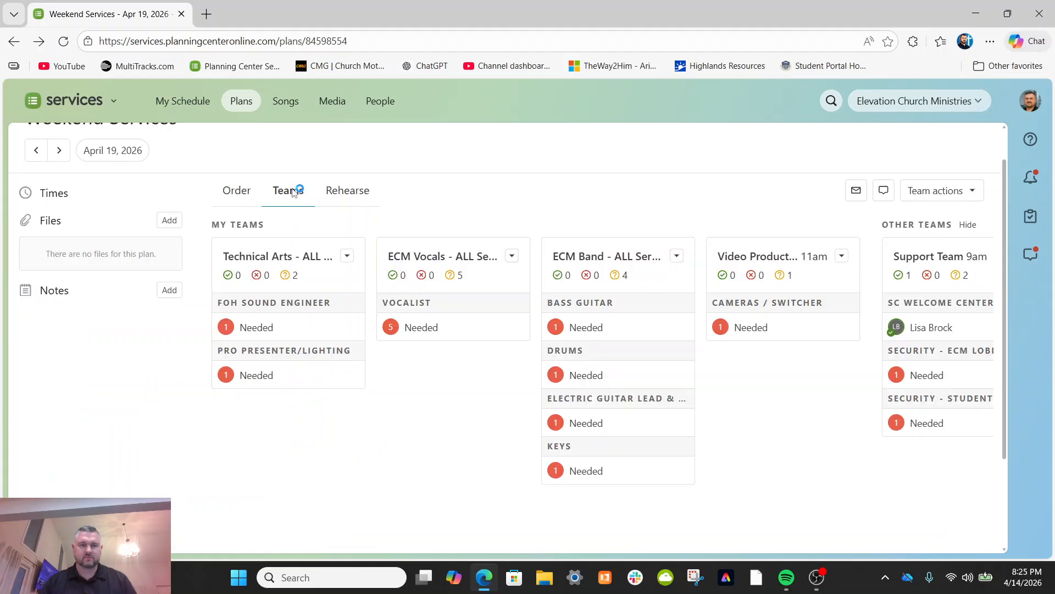
pyautogui.click(270, 328)
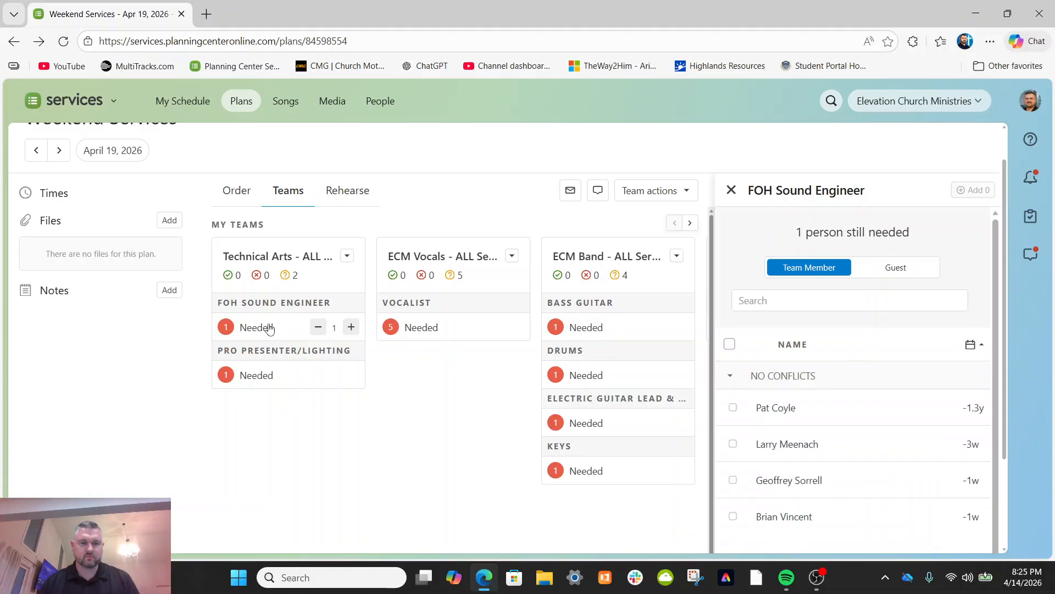
pyautogui.click(733, 444)
pyautogui.click(970, 190)
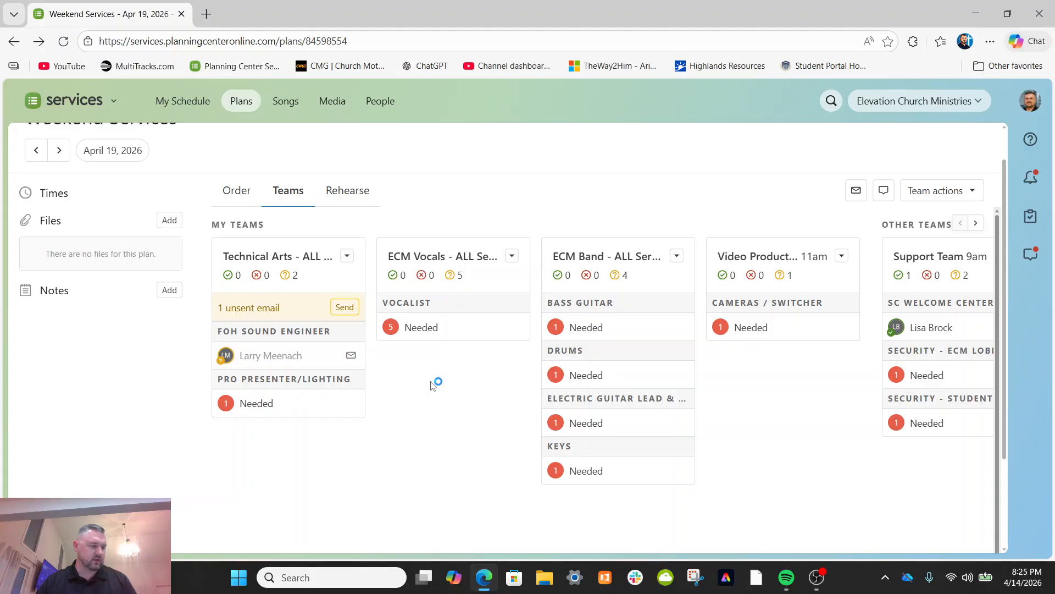
# Schedule four conflict-free vocalists for ECM Vocals: the first three members marked -1w and the one marked +1w
pyautogui.click(413, 328)
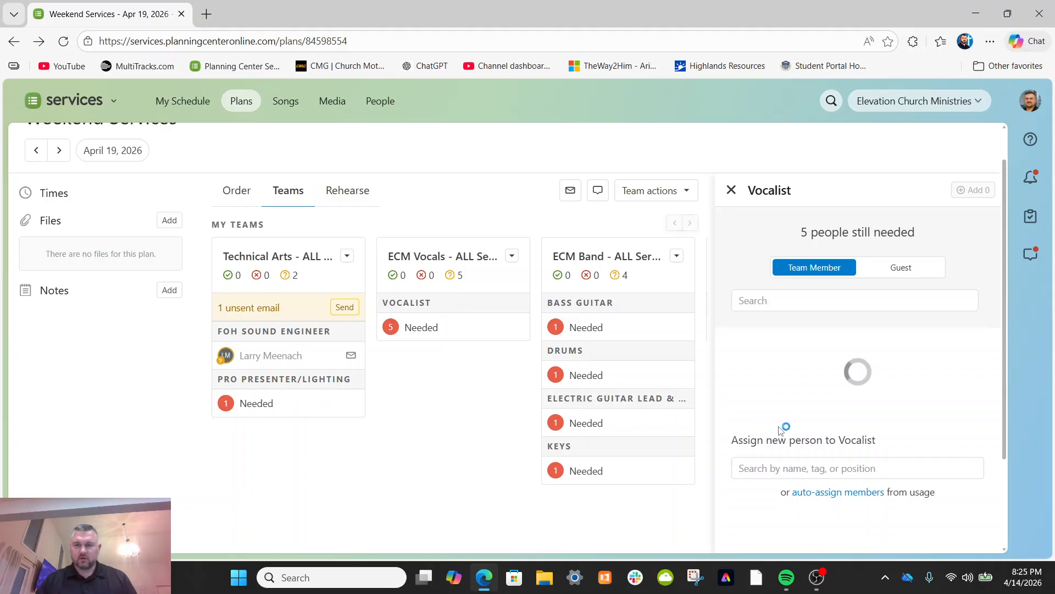
pyautogui.scroll(-5, 737, 418)
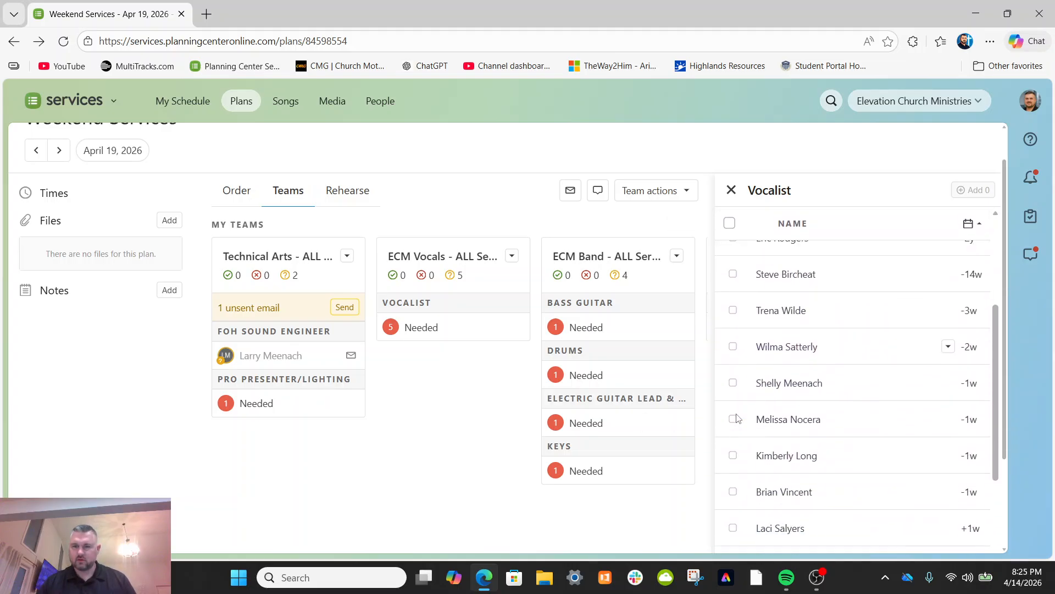
pyautogui.click(732, 350)
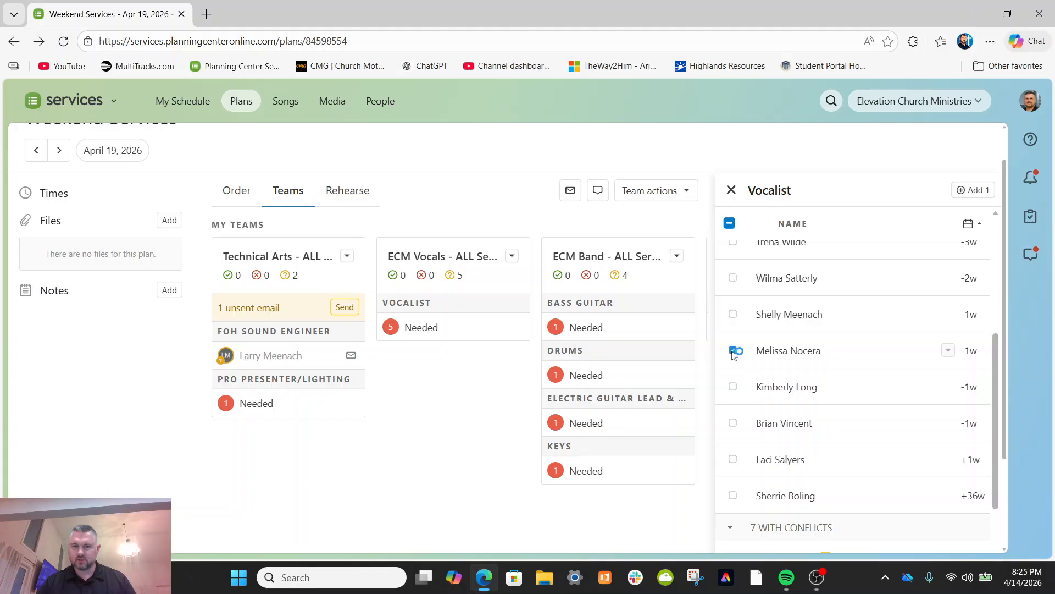
pyautogui.click(731, 385)
pyautogui.click(732, 315)
pyautogui.click(732, 459)
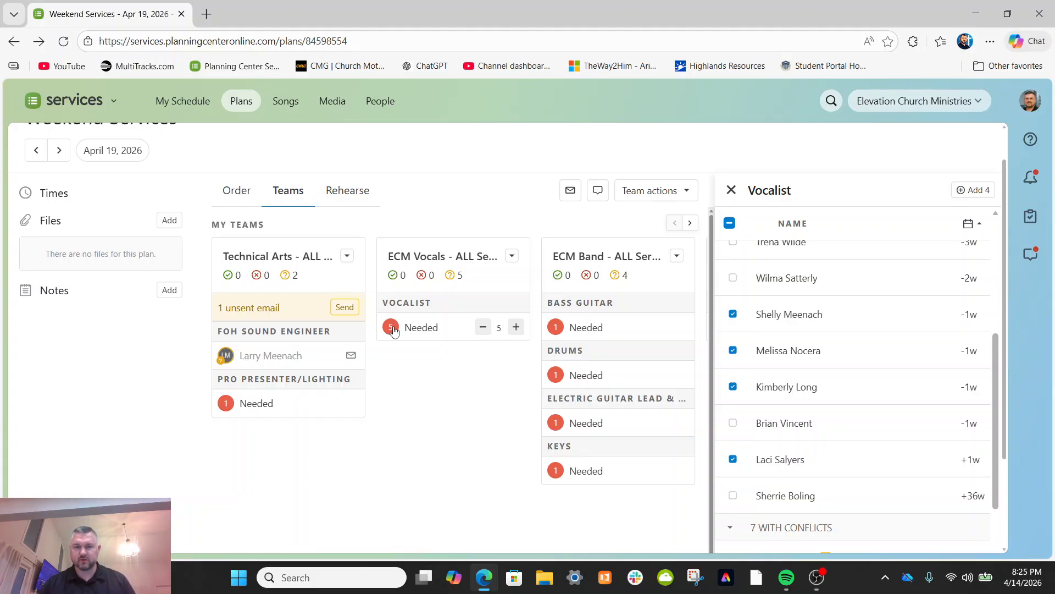
pyautogui.click(973, 190)
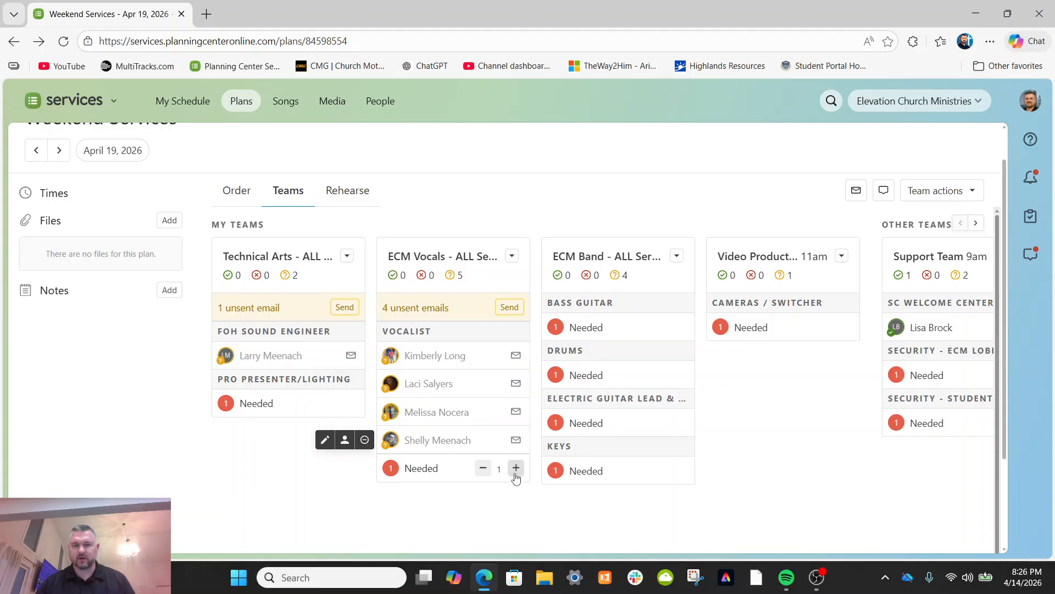
# Review and send the Planning Center Scheduling Email to the four ECM Vocals members with prepared notifications
pyautogui.click(510, 308)
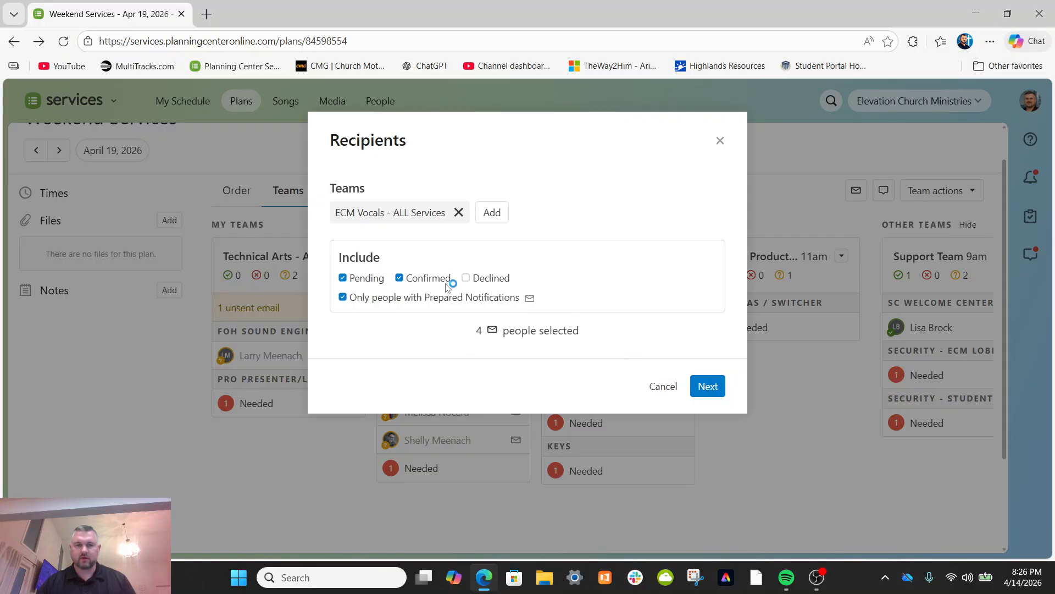
pyautogui.click(708, 386)
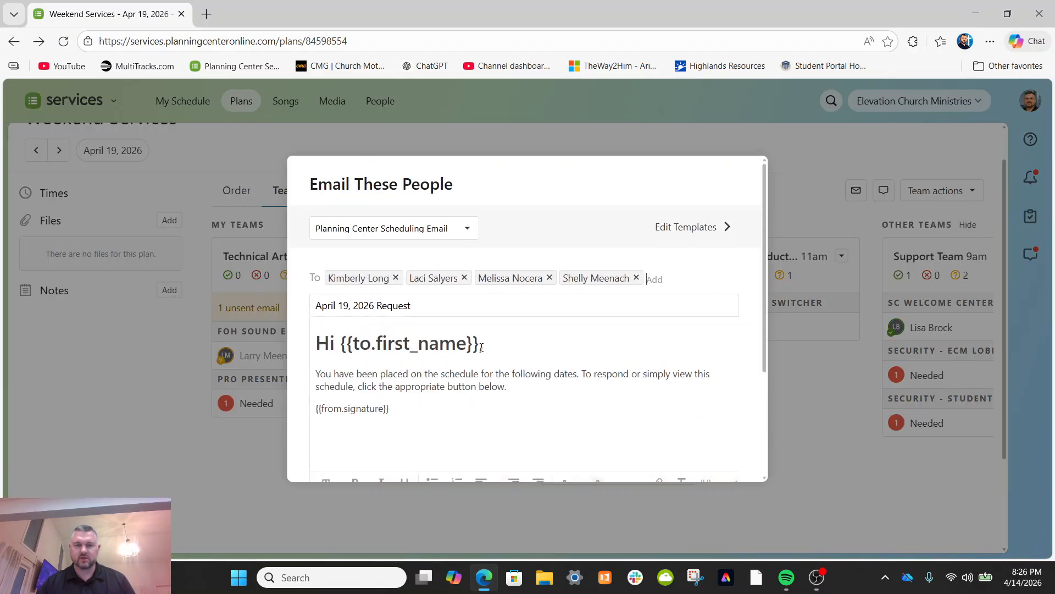
pyautogui.scroll(-3, 650, 339)
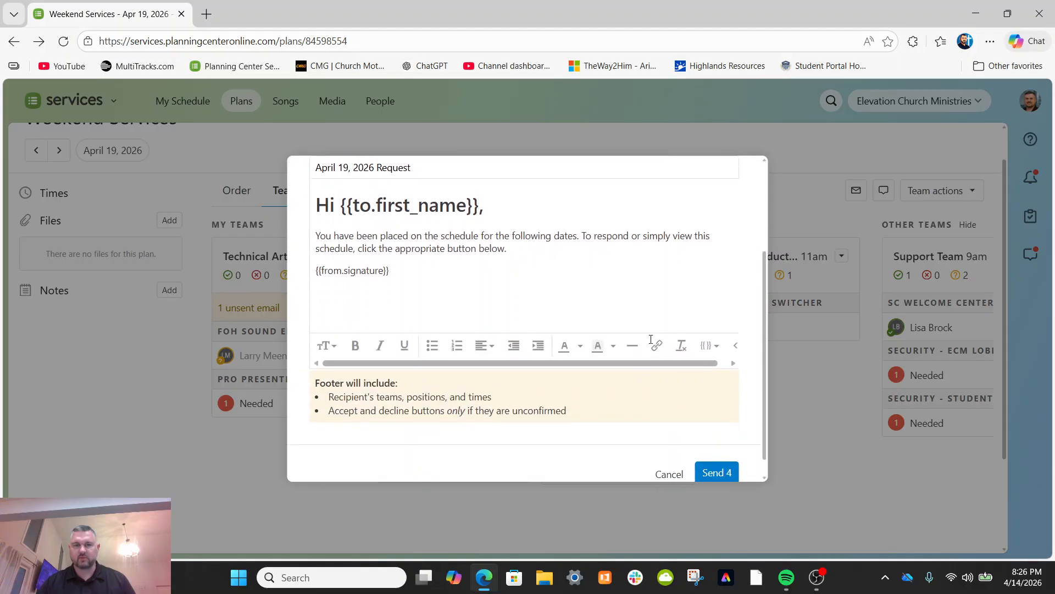
pyautogui.scroll(3, 649, 340)
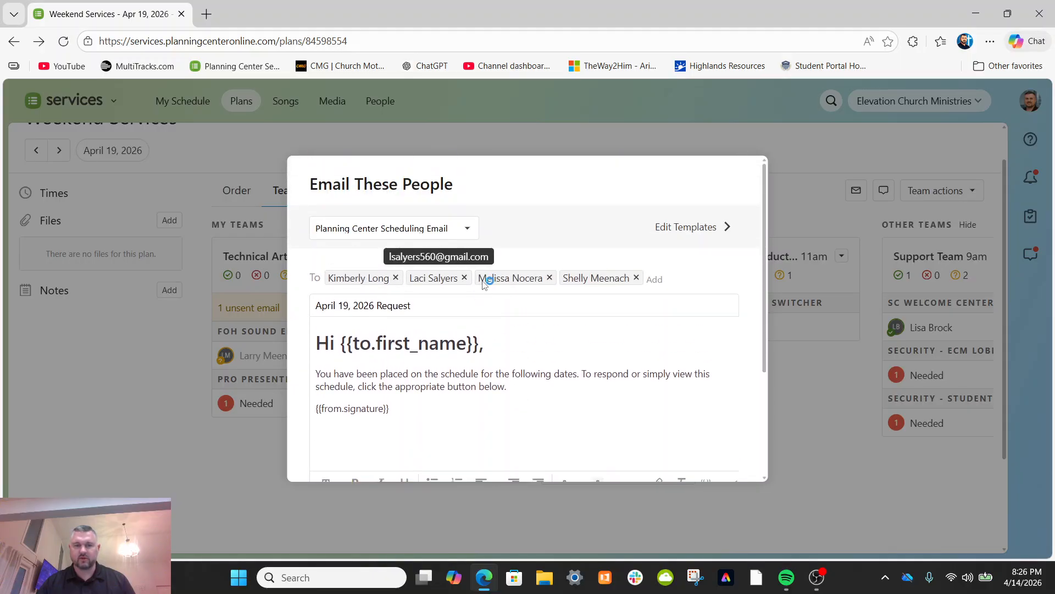
pyautogui.scroll(-3, 704, 319)
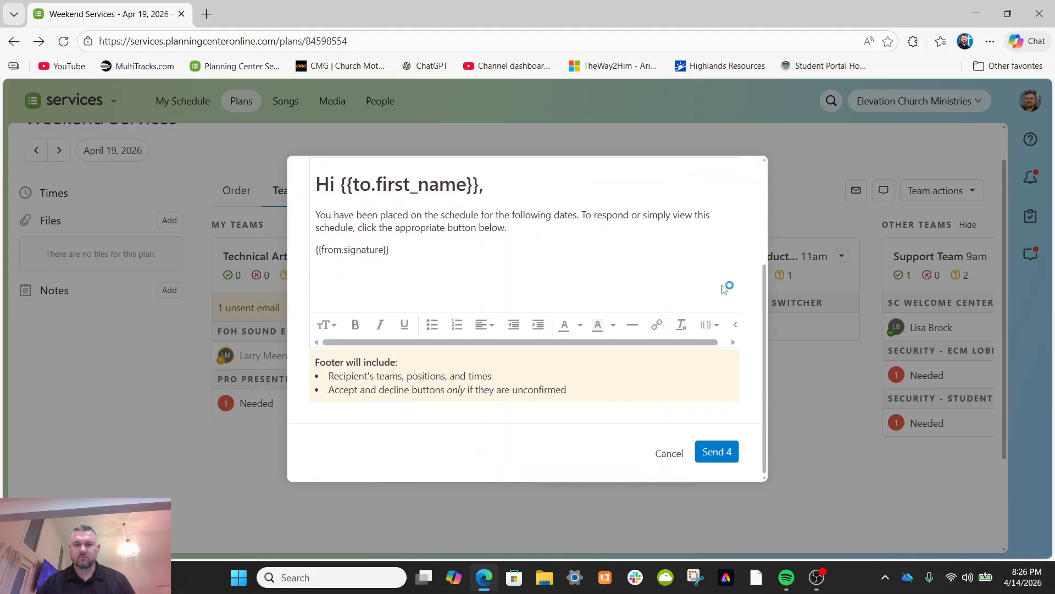
pyautogui.click(717, 459)
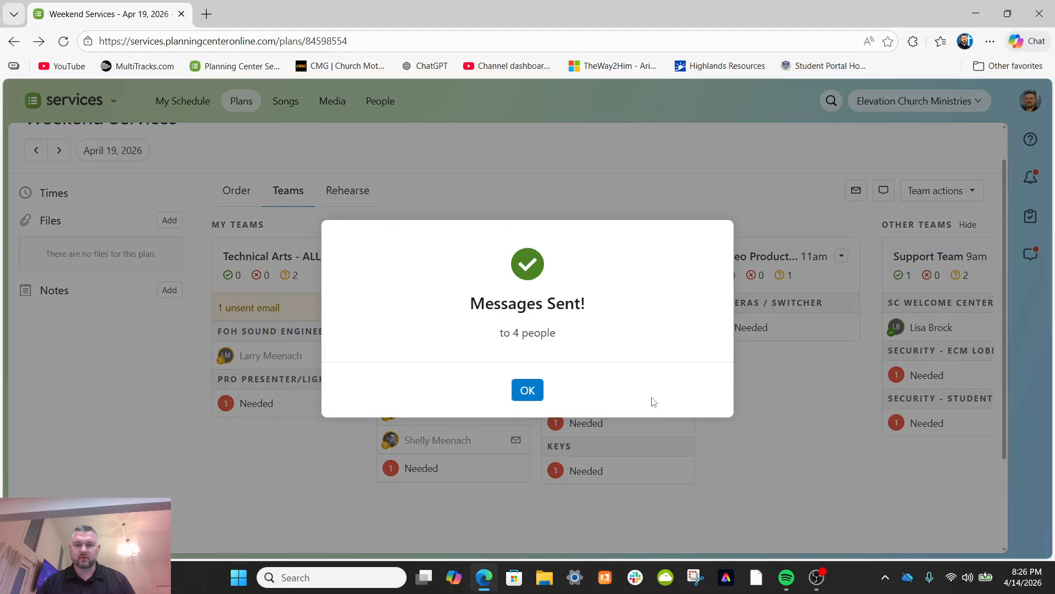
pyautogui.click(525, 388)
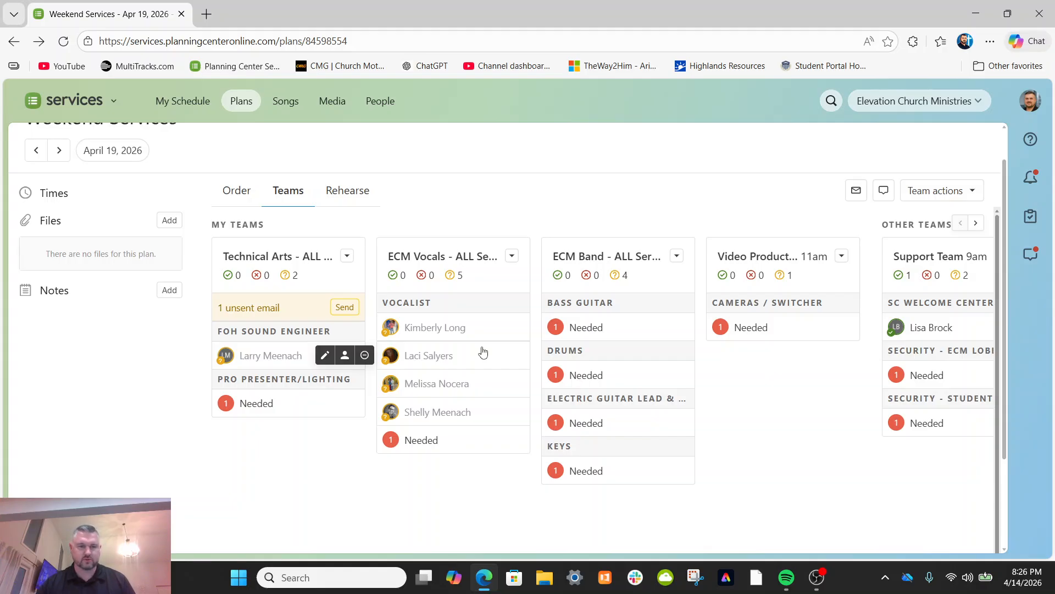
# Schedule the third listed conflict-free member for Bass Guitar and the third listed conflict-free member for Drums in ECM Band
pyautogui.click(582, 330)
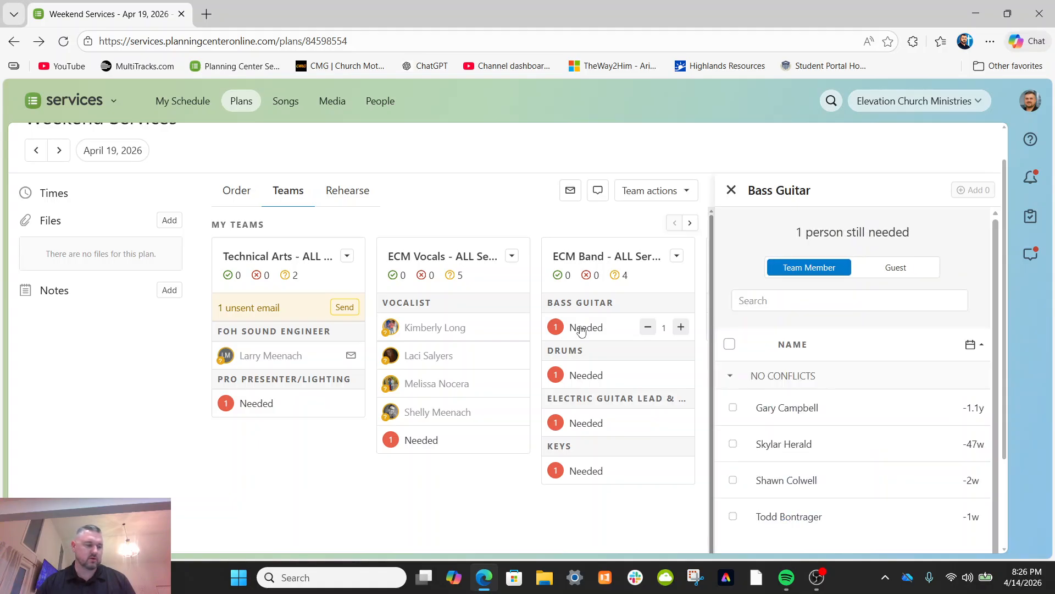
pyautogui.click(733, 478)
pyautogui.click(973, 190)
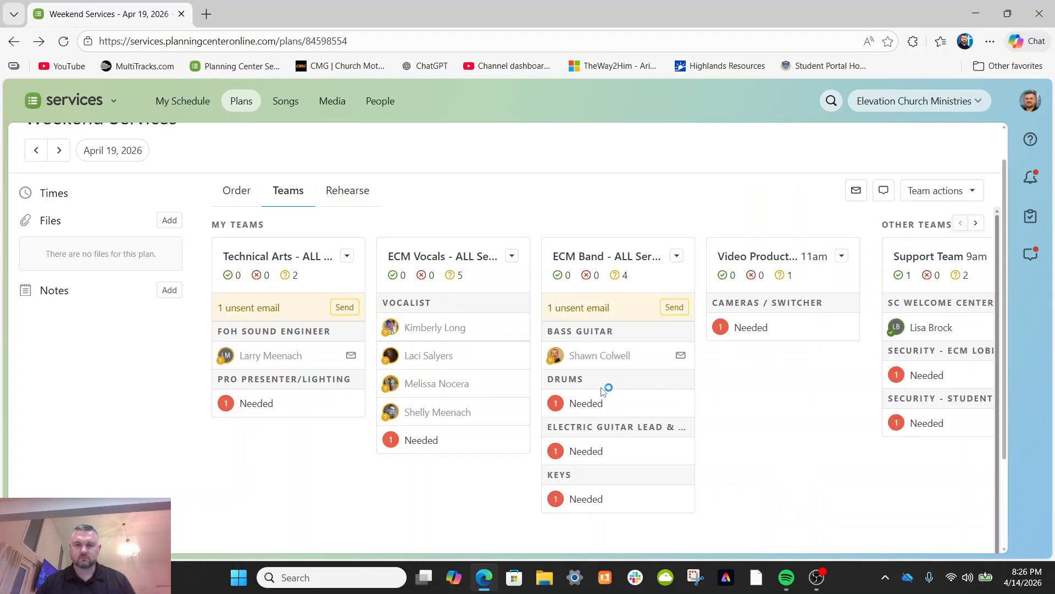
pyautogui.click(585, 410)
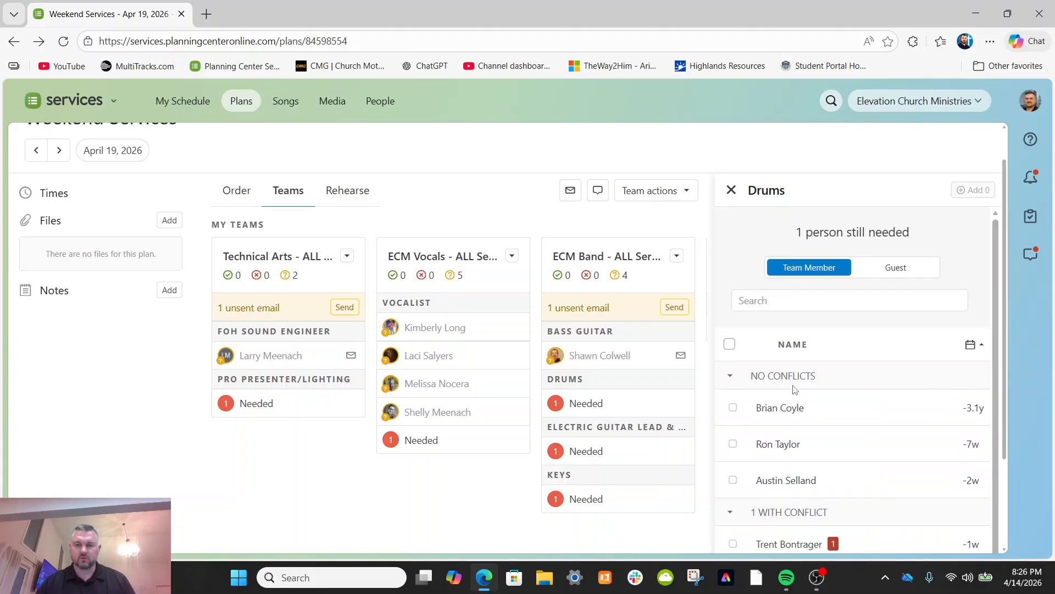
pyautogui.scroll(-1, 794, 388)
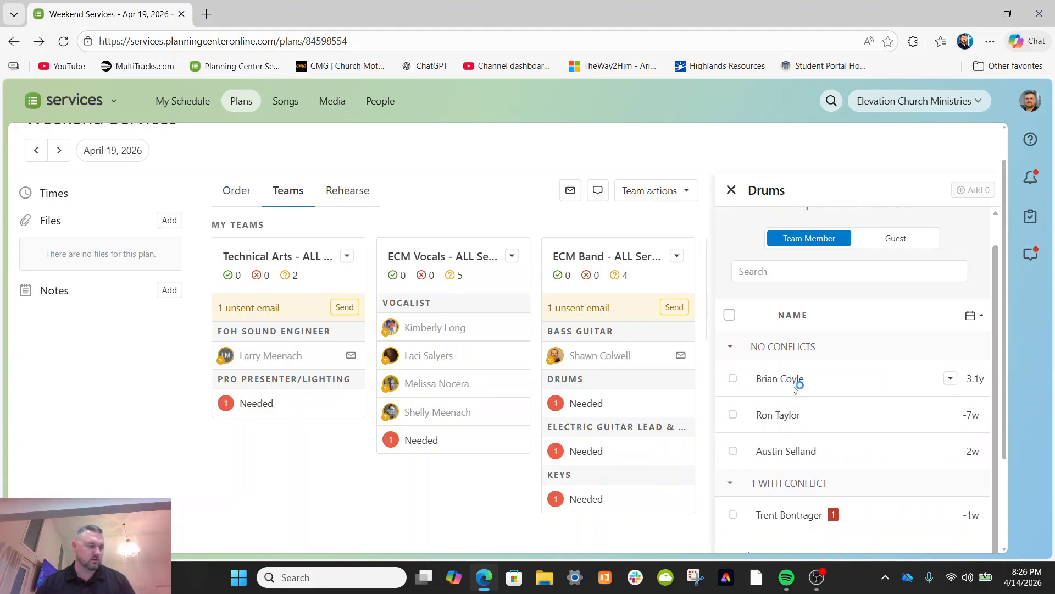
pyautogui.click(733, 451)
pyautogui.click(960, 190)
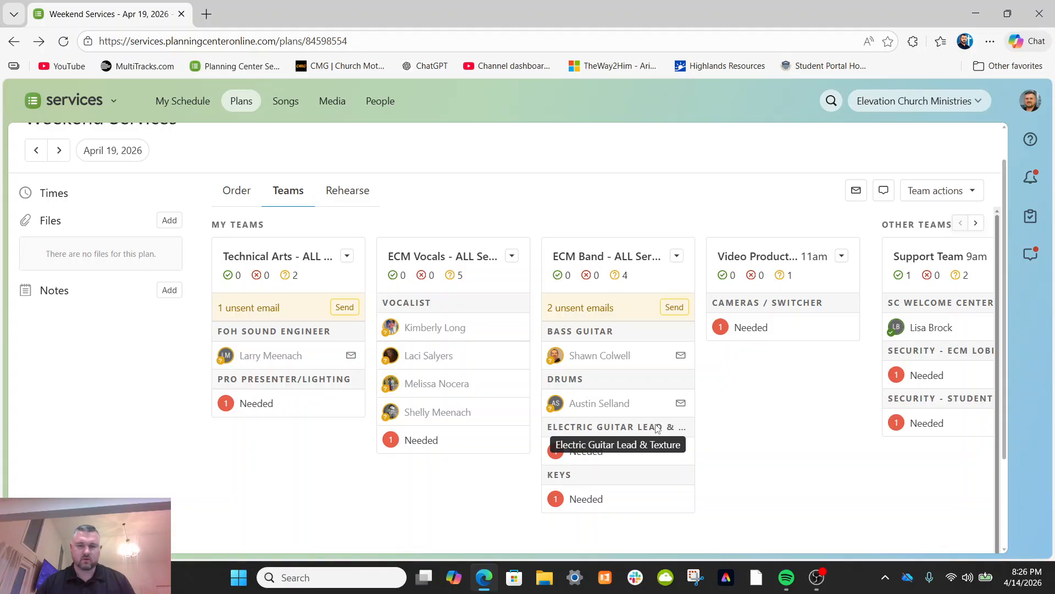
# Check the Electric Guitar Lead & Texture candidate's conflict, and schedule the fourth listed conflict-free member on Keys
pyautogui.scroll(-1, 656, 430)
pyautogui.click(579, 421)
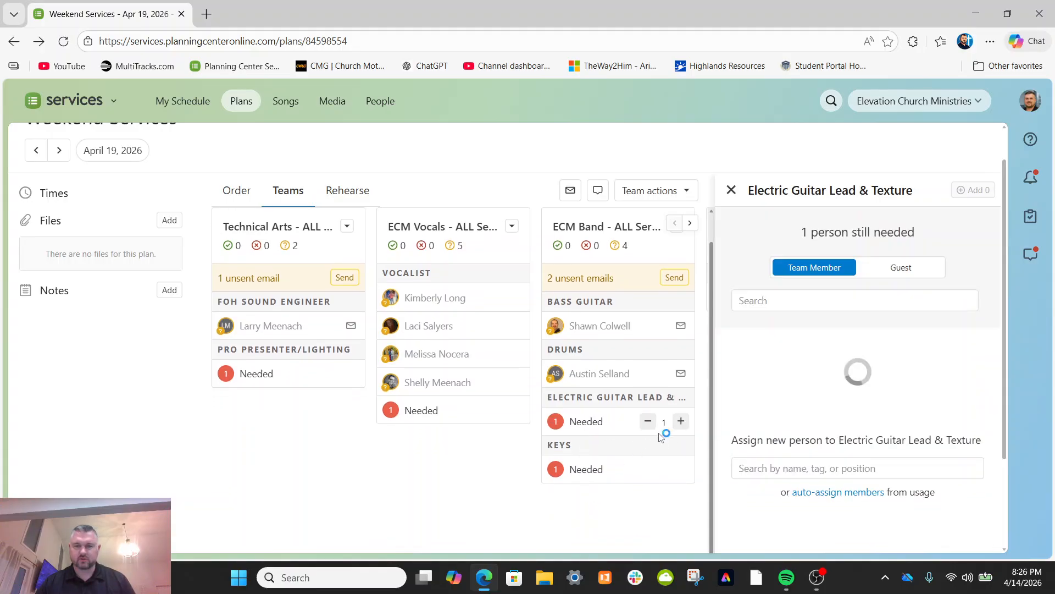
pyautogui.moveTo(819, 409)
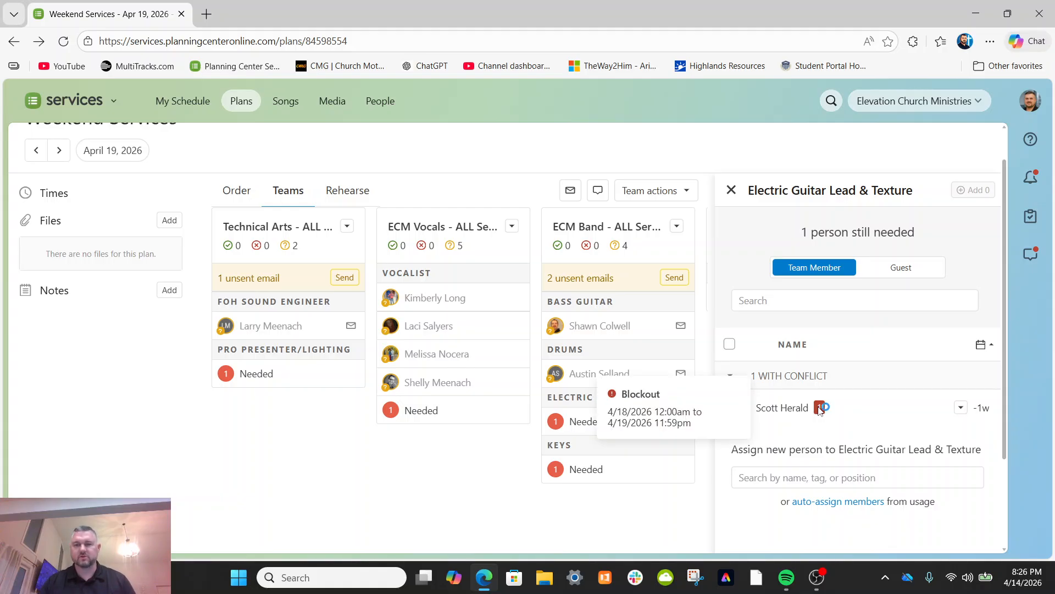
pyautogui.click(730, 192)
pyautogui.click(587, 470)
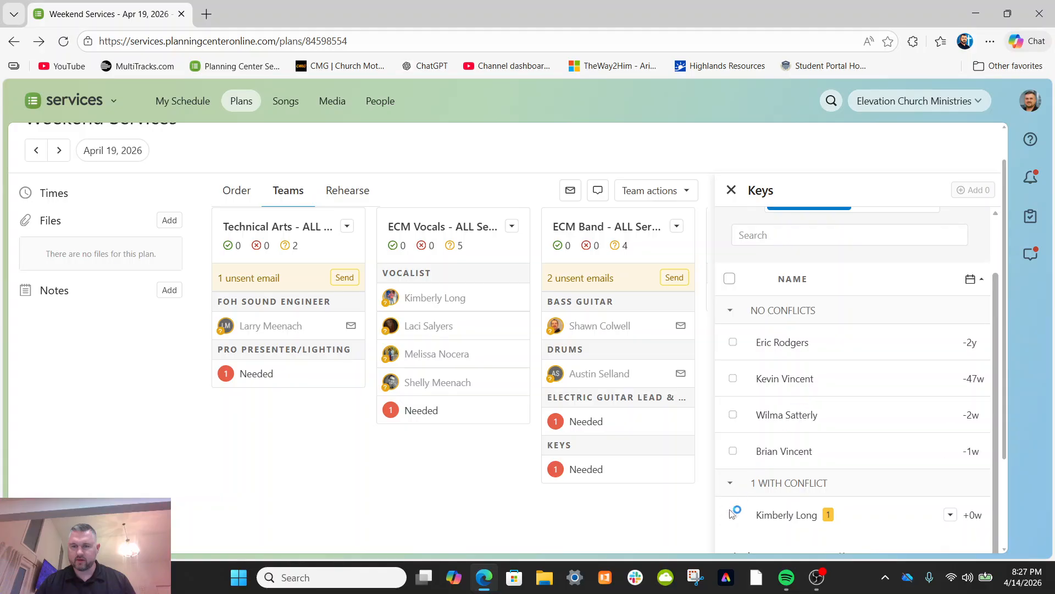
pyautogui.click(733, 451)
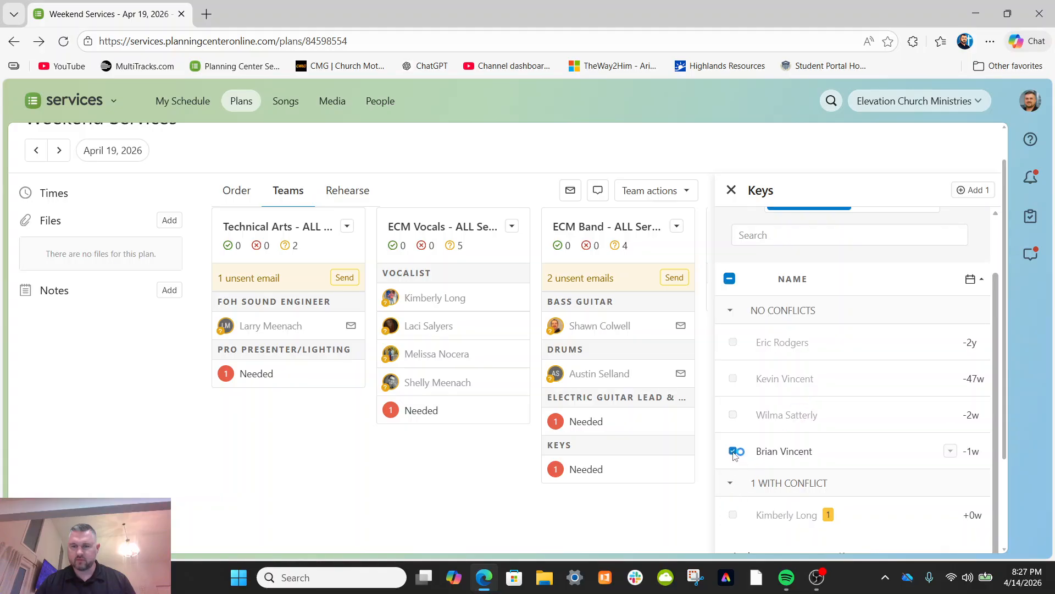
pyautogui.click(972, 189)
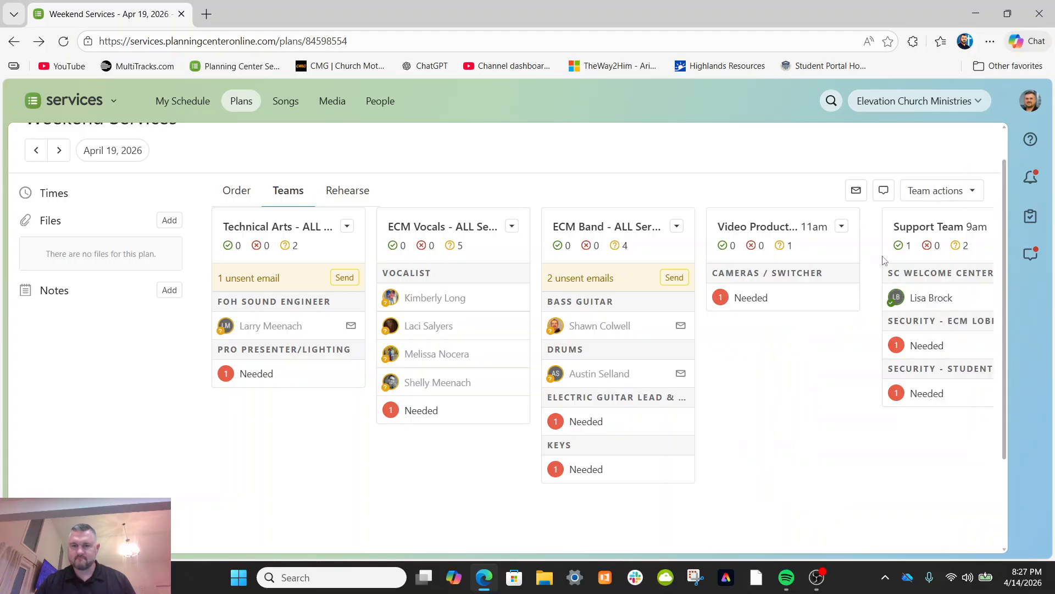
# Send the scheduling email to the ECM Band members with prepared notifications, and accept the Keys request for ECM Band
pyautogui.click(675, 277)
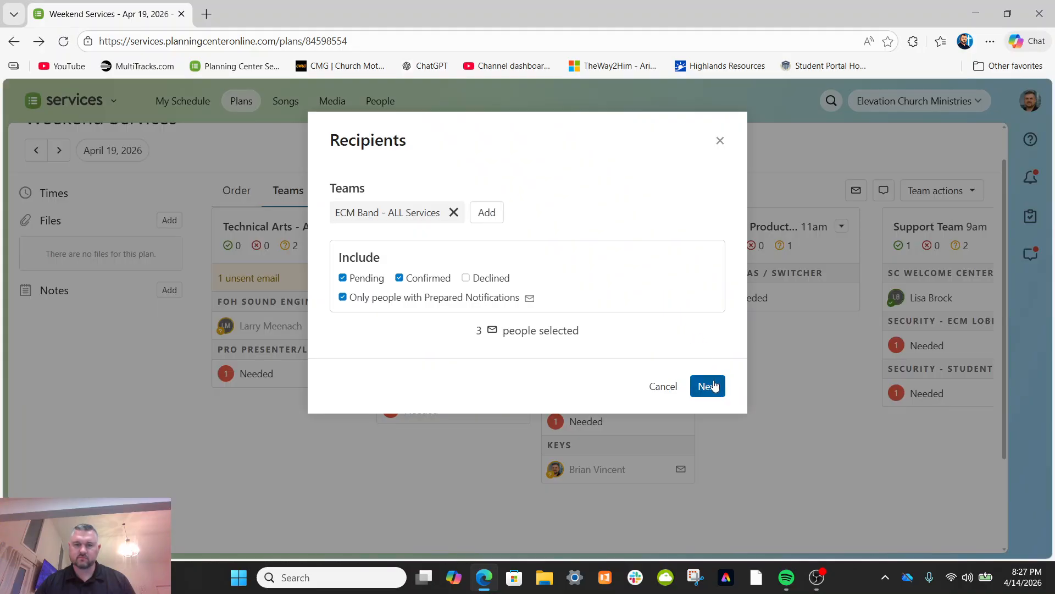
pyautogui.click(714, 386)
pyautogui.scroll(-3, 712, 422)
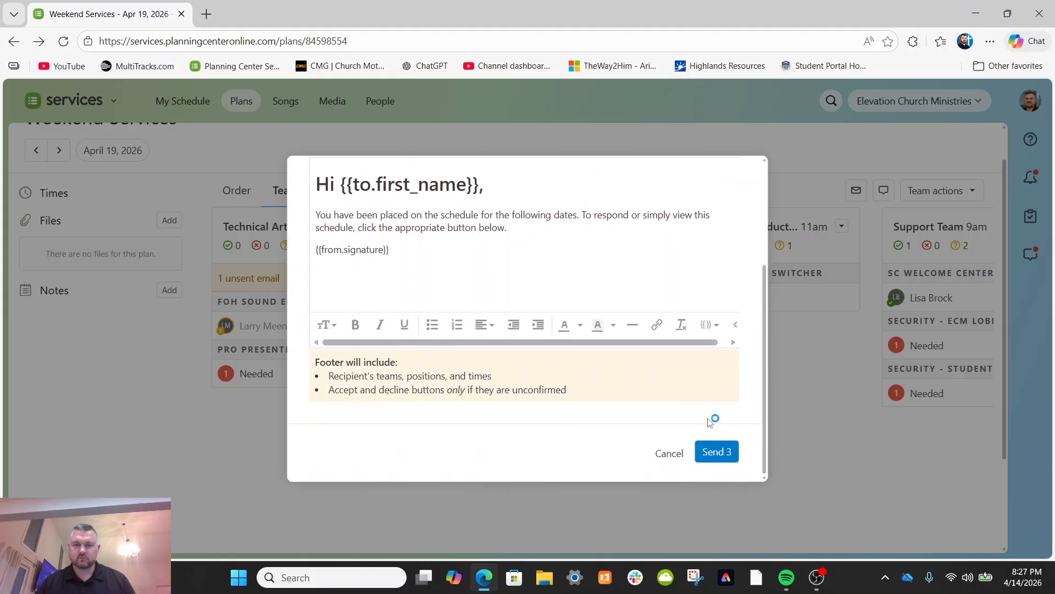
pyautogui.click(716, 452)
pyautogui.click(529, 389)
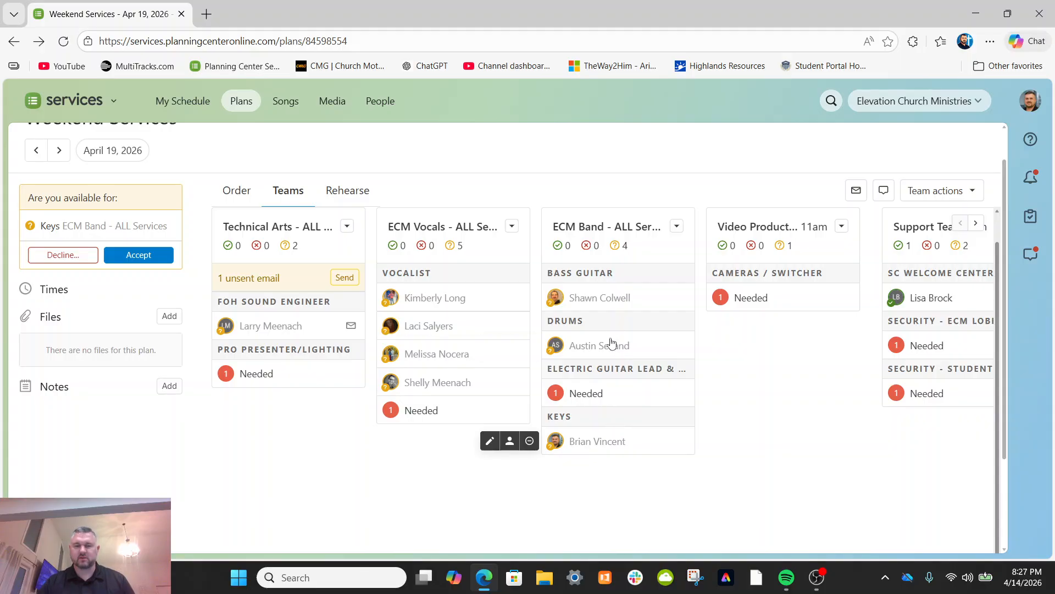
pyautogui.moveTo(605, 443)
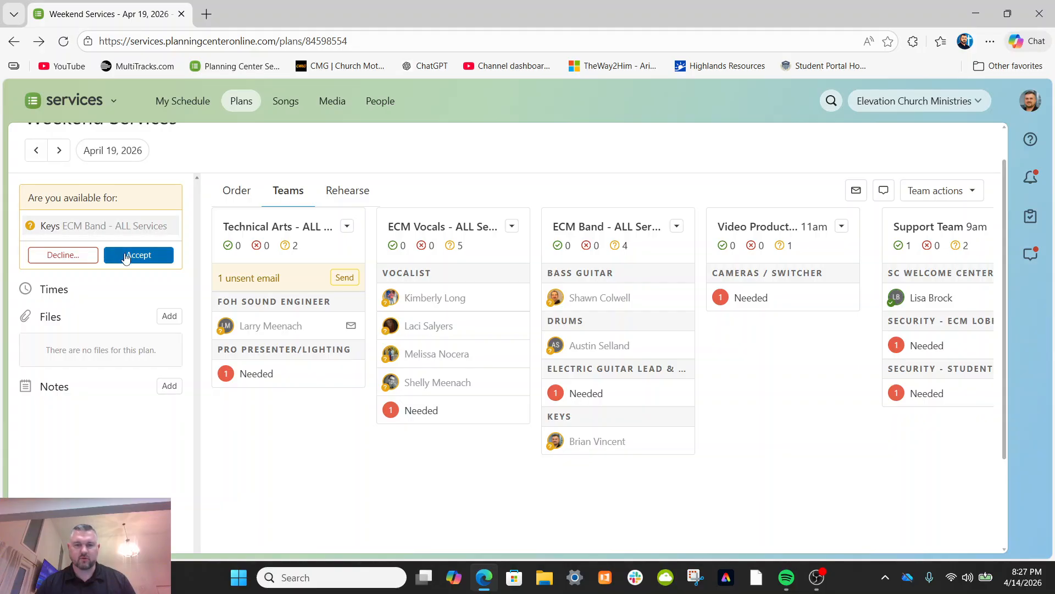
pyautogui.click(154, 260)
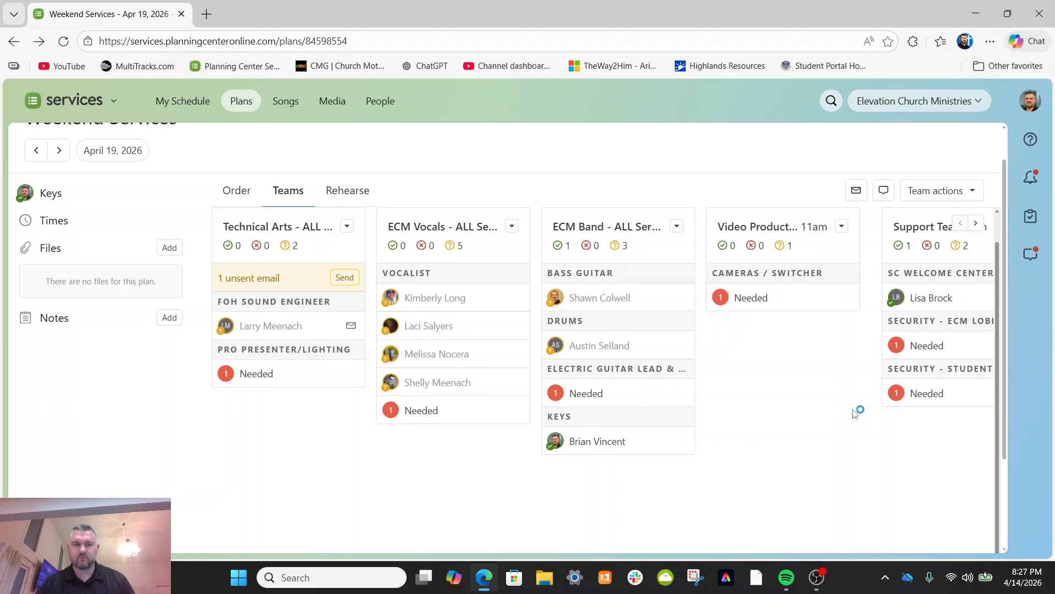
# Schedule the second listed conflict-free member for Cameras / Switcher 11am, checking the blockout of the member with a conflict
pyautogui.click(746, 299)
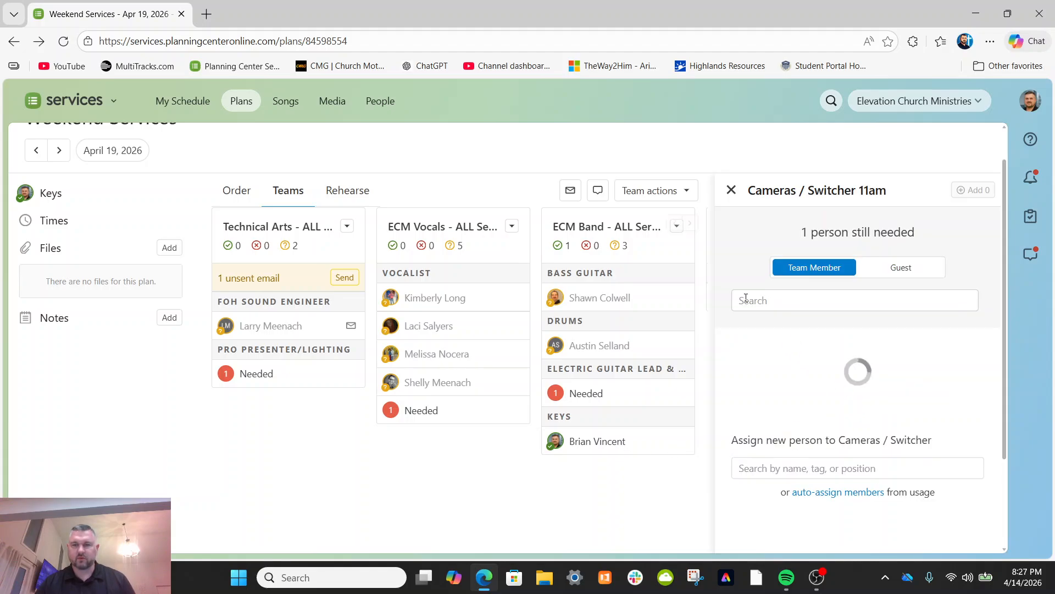
pyautogui.scroll(-1, 819, 334)
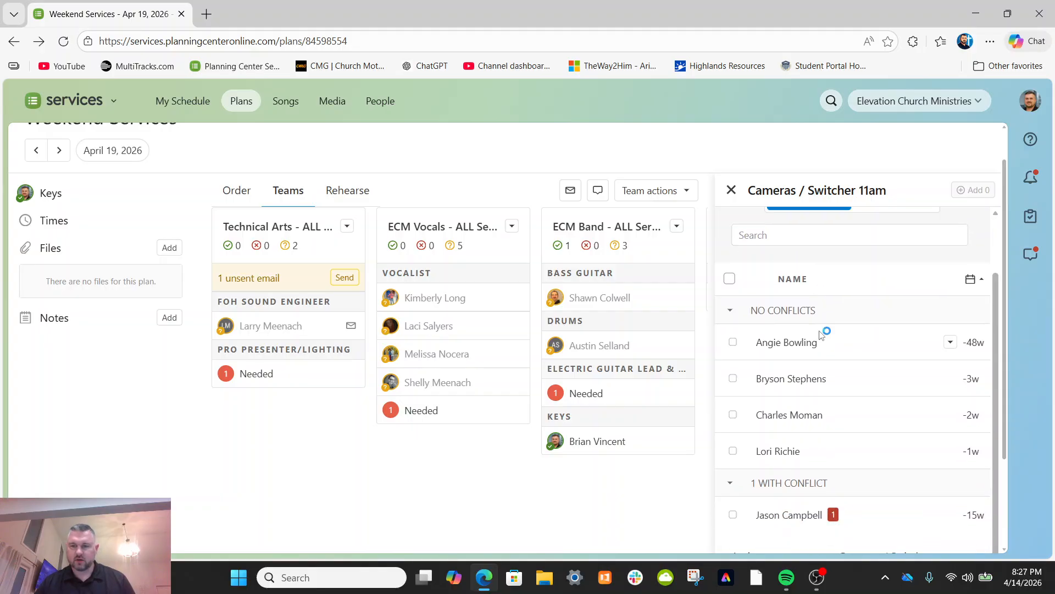
pyautogui.click(734, 378)
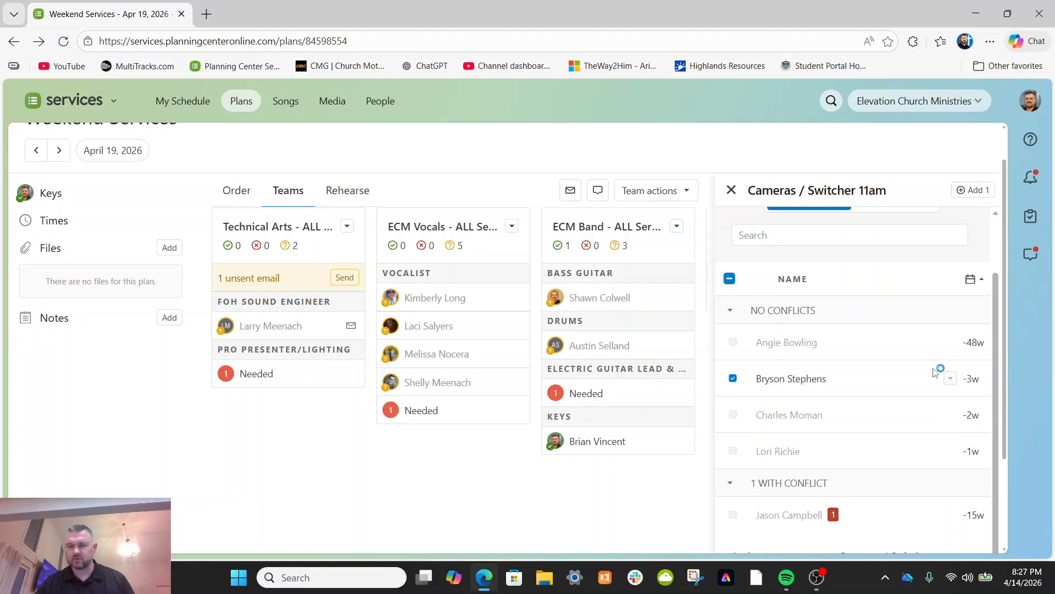
pyautogui.scroll(-1, 937, 374)
pyautogui.scroll(2, 934, 375)
pyautogui.scroll(-3, 841, 436)
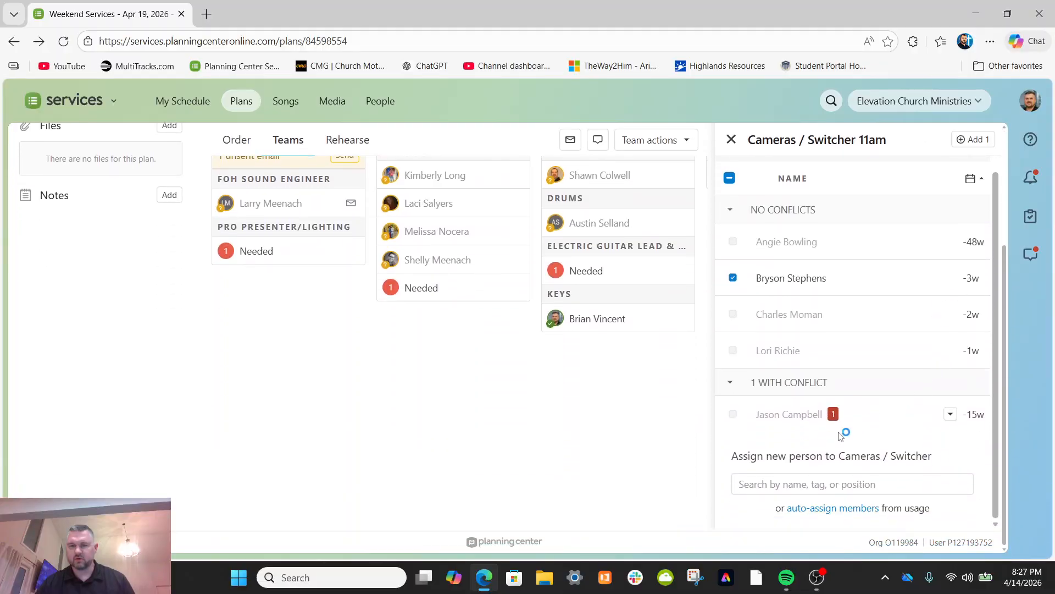
pyautogui.moveTo(835, 421)
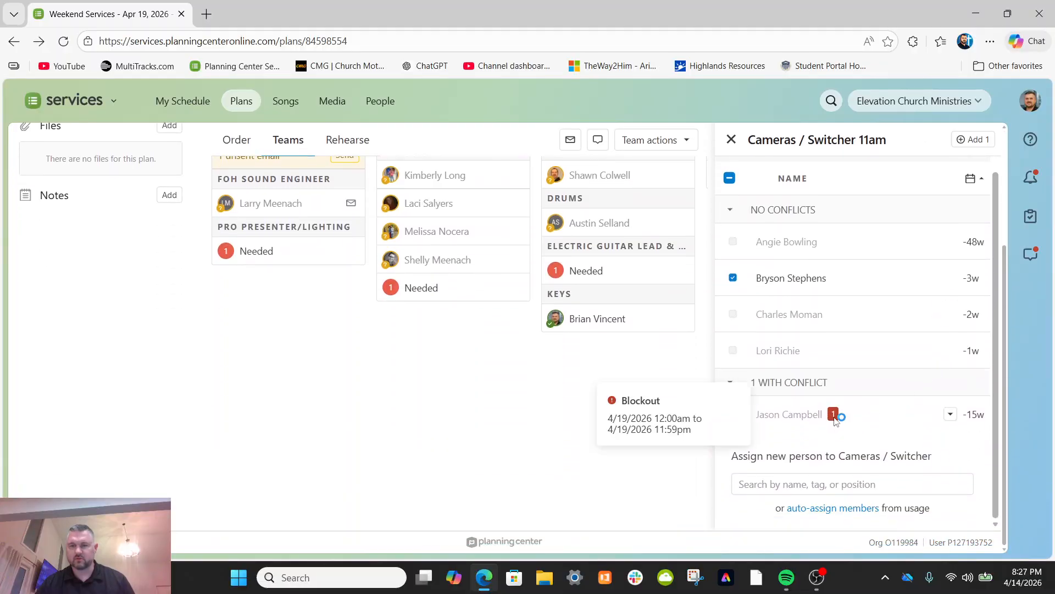
pyautogui.scroll(4, 836, 415)
pyautogui.click(971, 207)
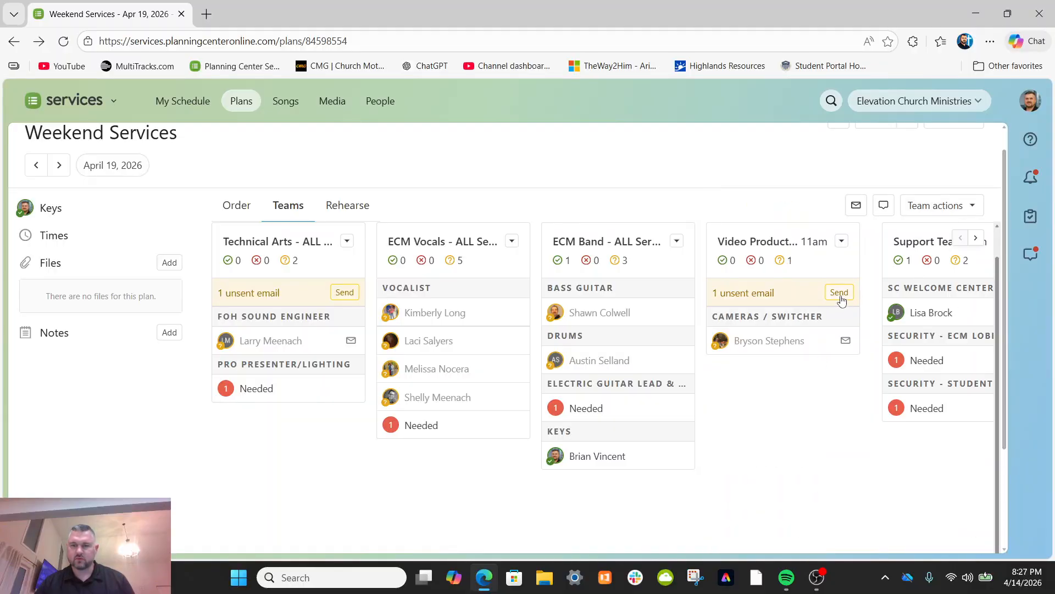
# Send the scheduling request email to the Video Production 11am team member with a prepared notification
pyautogui.click(839, 292)
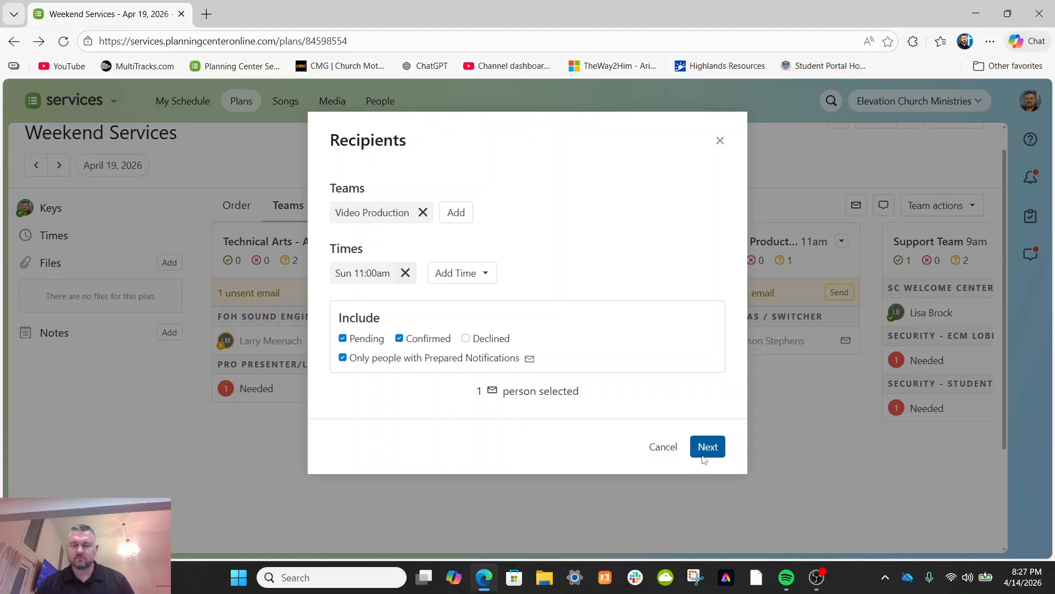
pyautogui.click(707, 446)
pyautogui.scroll(-5, 714, 455)
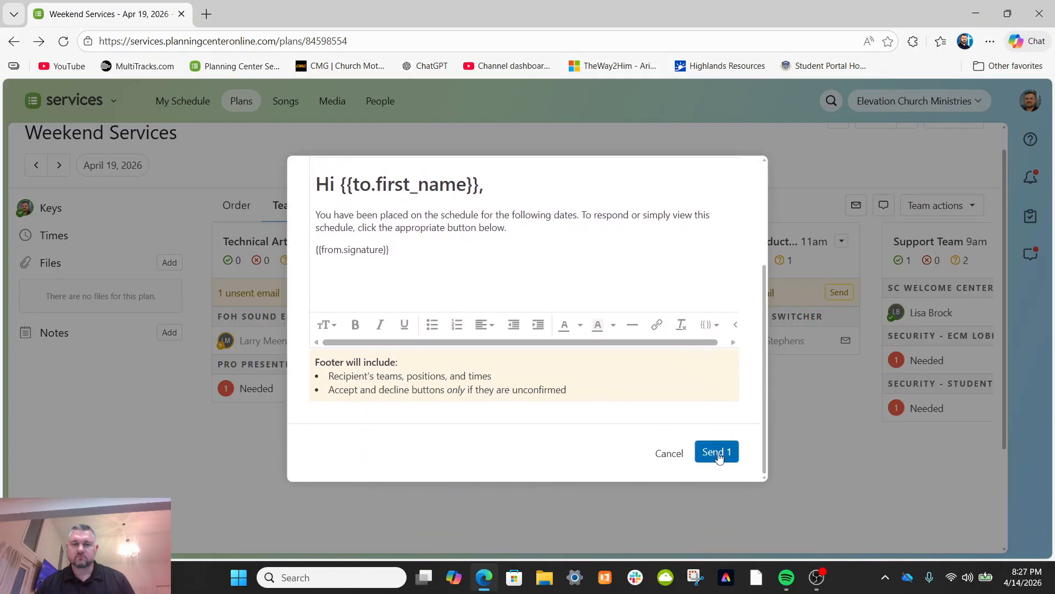
pyautogui.click(718, 454)
pyautogui.click(525, 391)
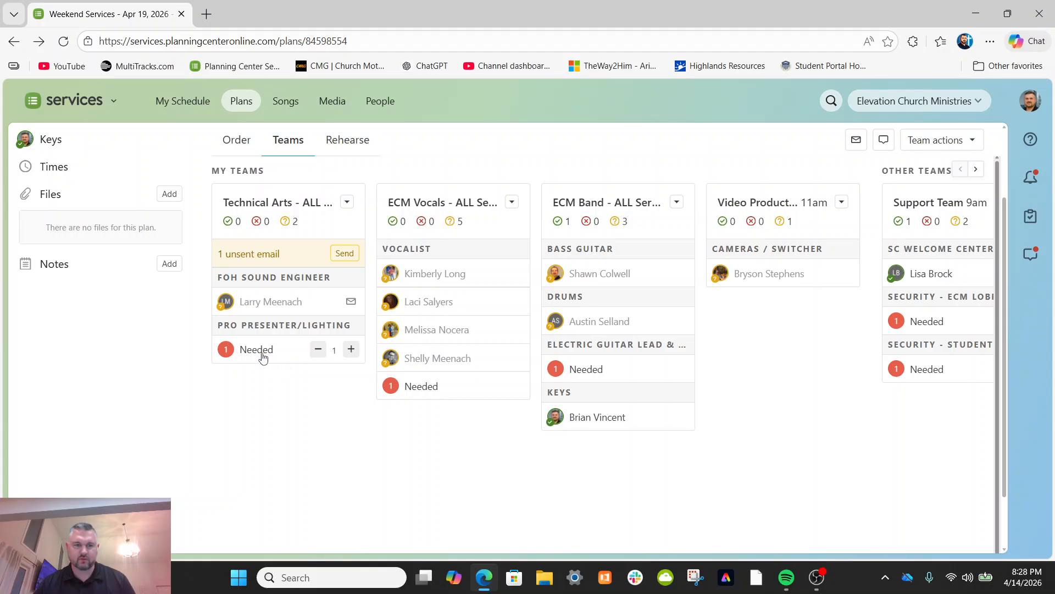
pyautogui.click(816, 579)
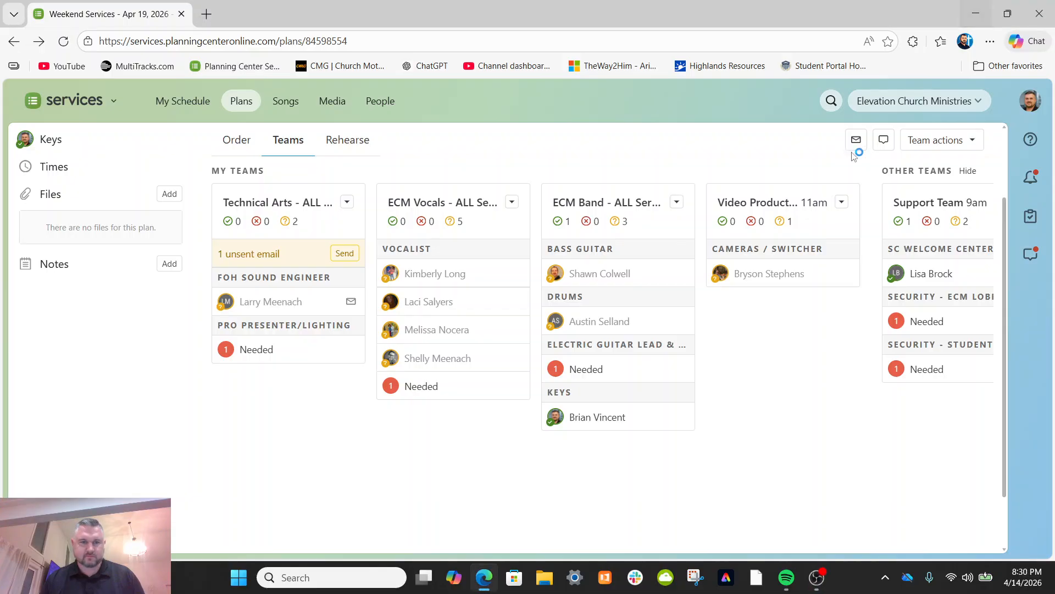
# Schedule the first listed member for Pro Presenter/Lighting, and send the scheduling email to the Technical Arts members with prepared notifications
pyautogui.click(250, 352)
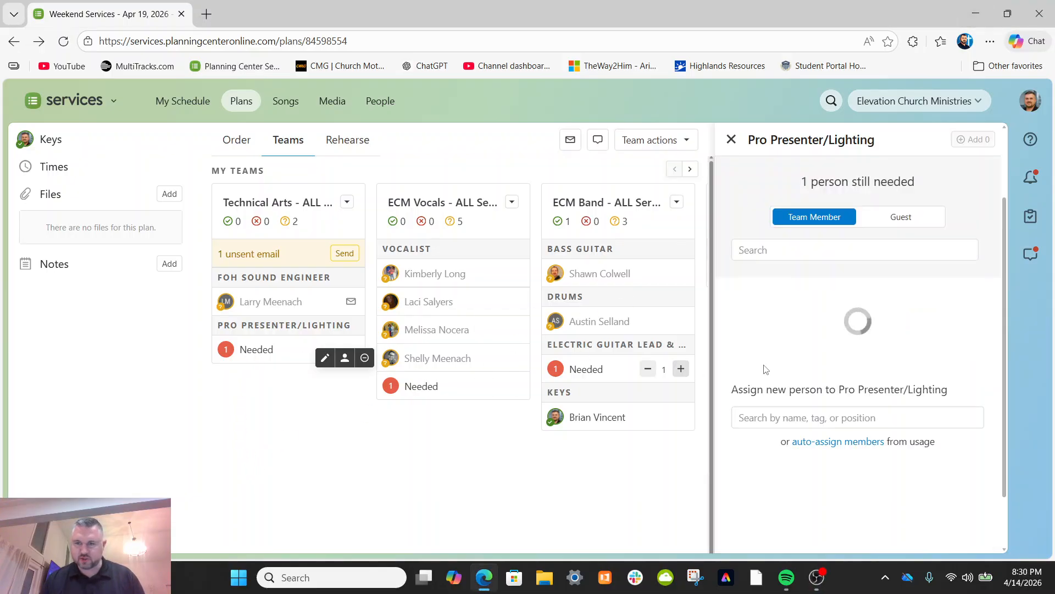
pyautogui.click(733, 357)
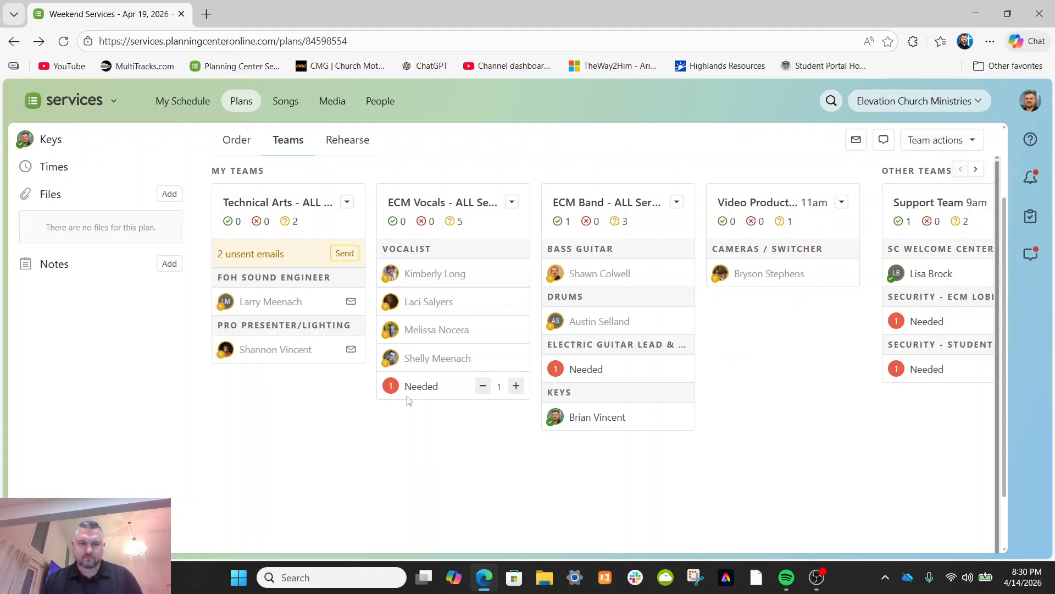
pyautogui.click(344, 253)
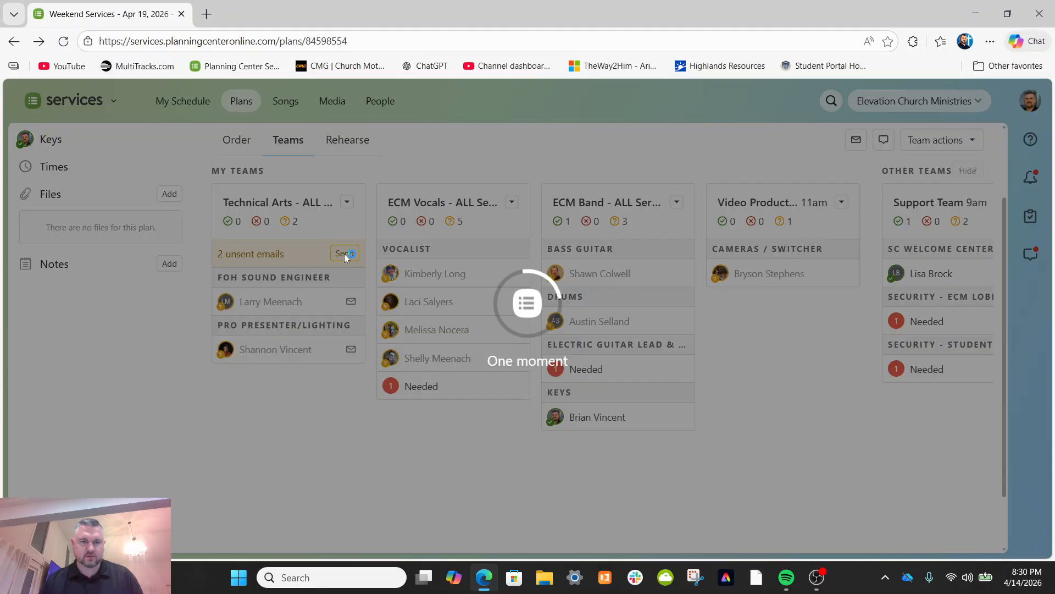
pyautogui.click(709, 386)
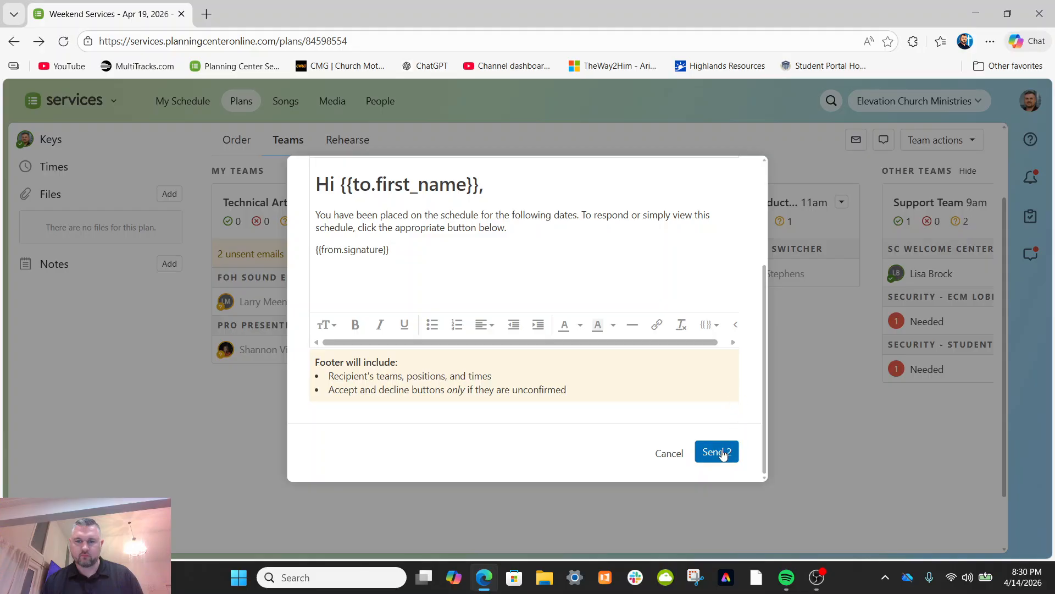
pyautogui.click(721, 449)
pyautogui.click(528, 390)
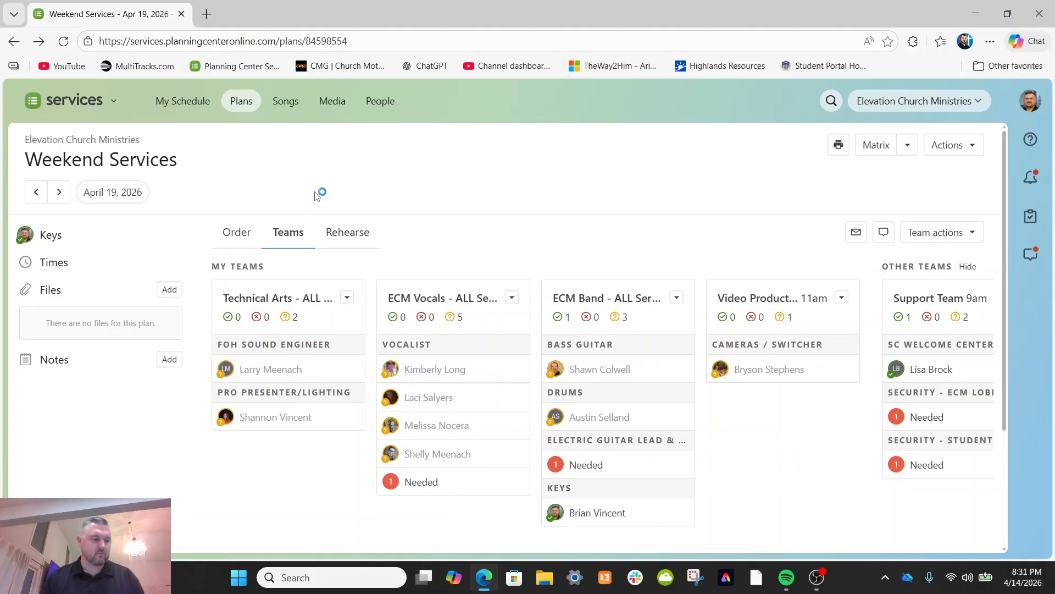
# Open the April 15, 2026 plan of the Wednesday Night Service
pyautogui.click(240, 102)
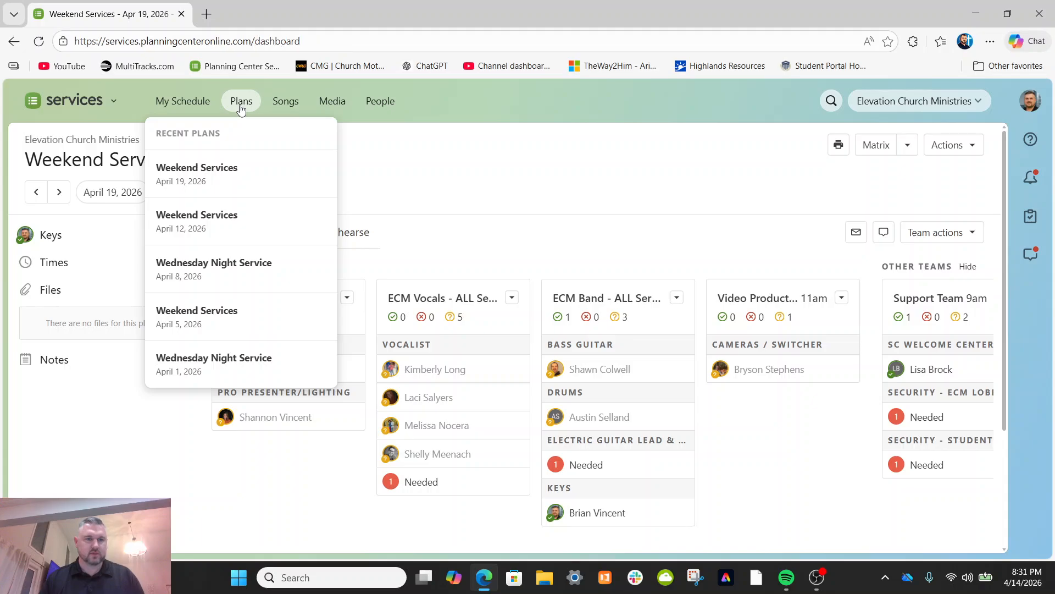
pyautogui.scroll(-3, 317, 260)
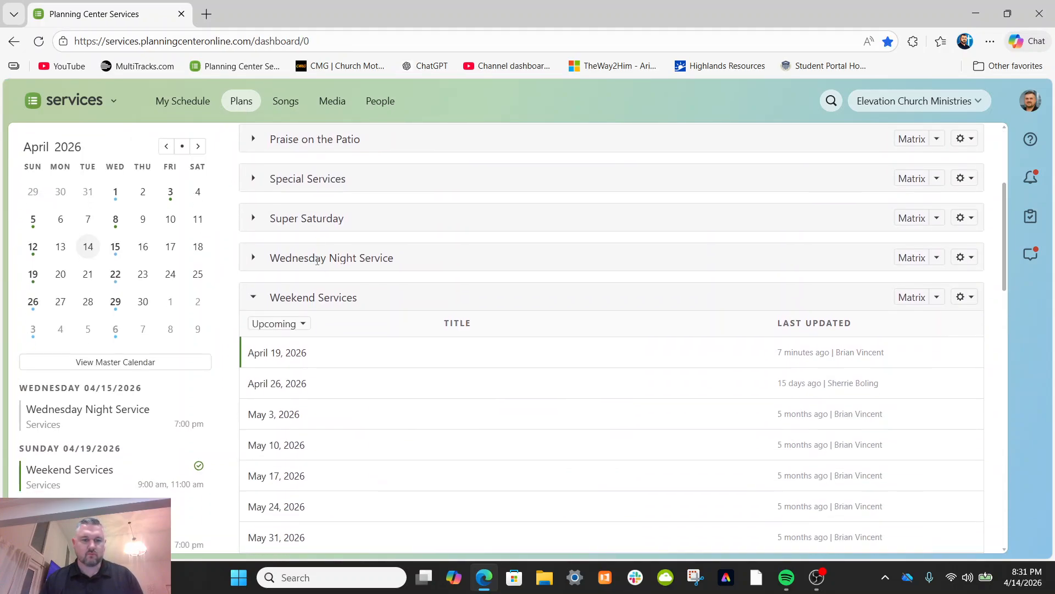
pyautogui.moveTo(238, 107)
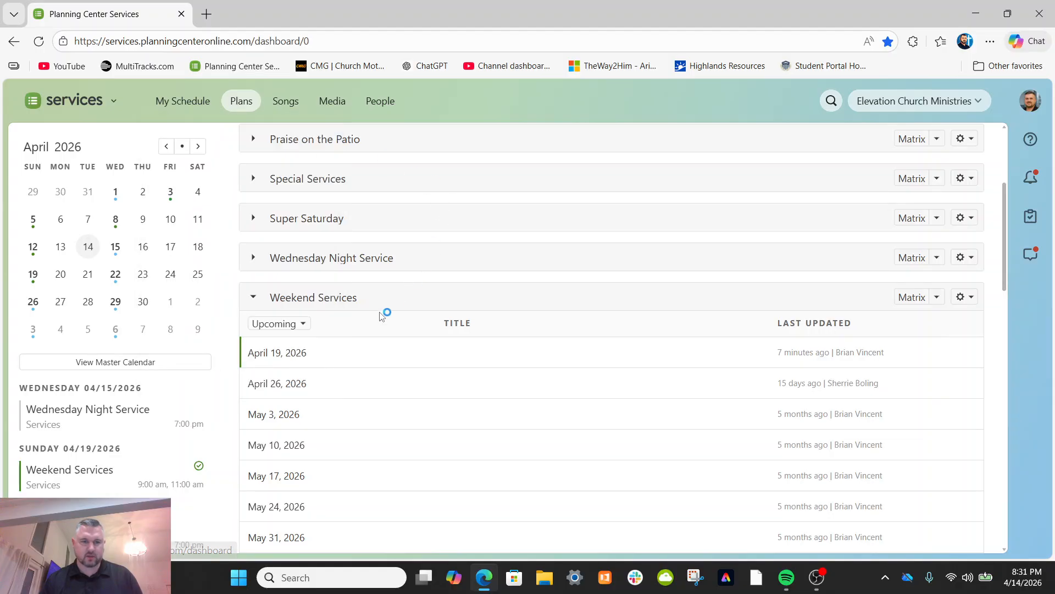
pyautogui.click(253, 301)
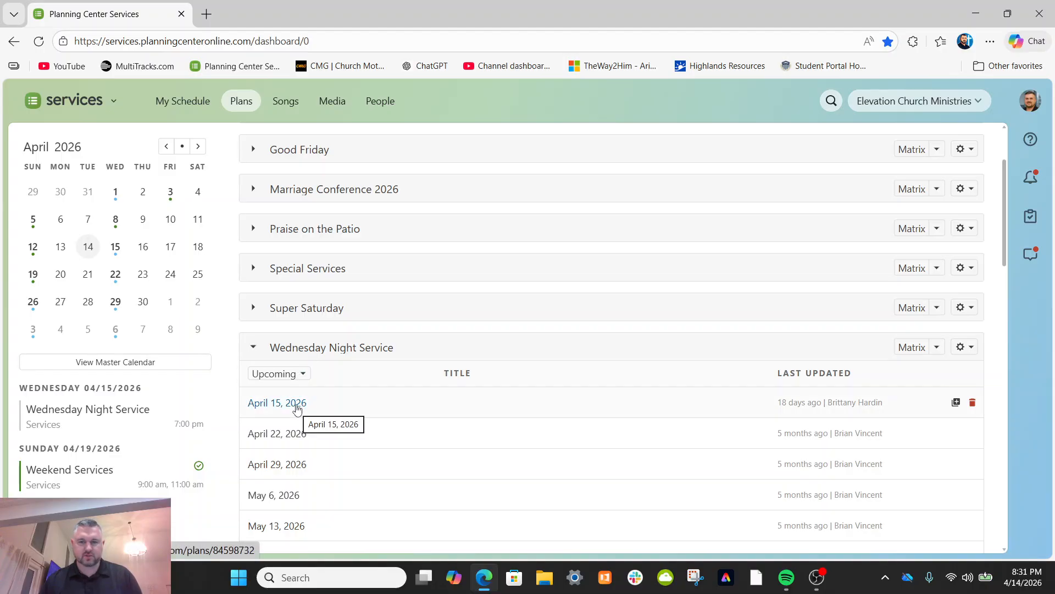
pyautogui.click(296, 405)
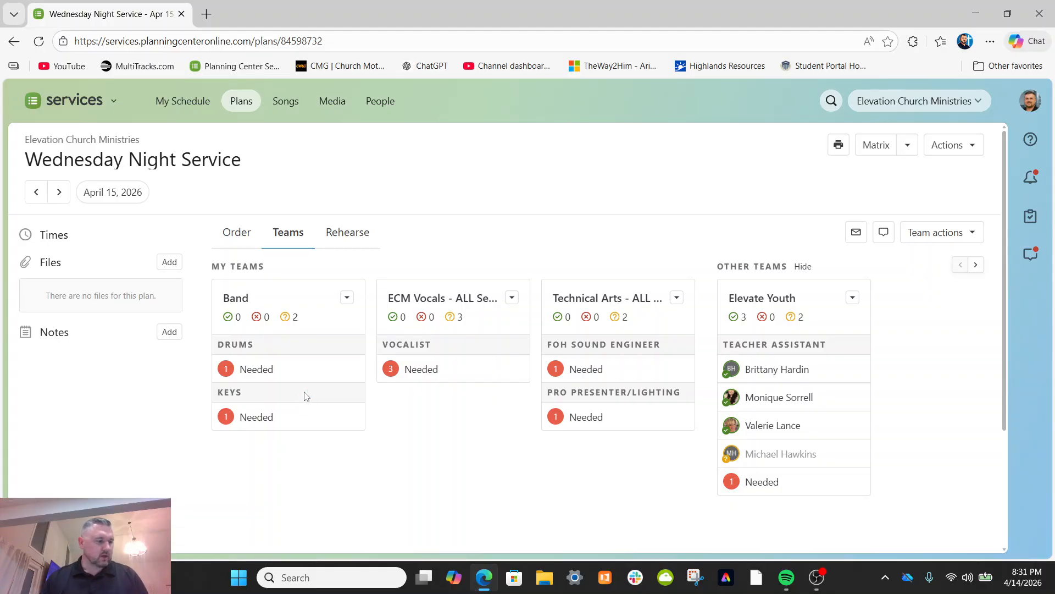
# Set the needed positions for Acoustic Guitar to 1 in the Band team
pyautogui.click(346, 298)
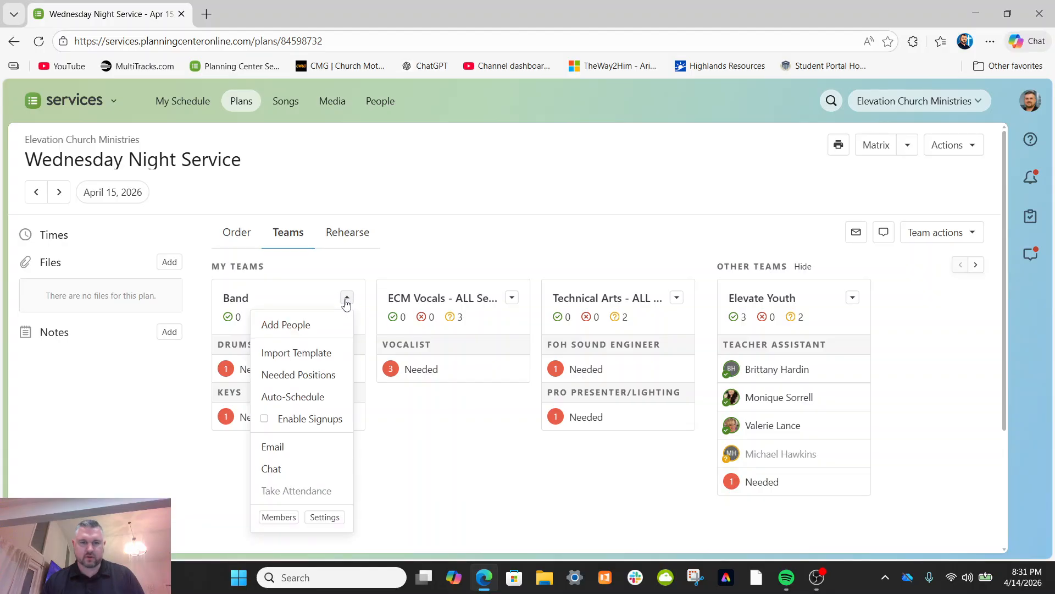
pyautogui.click(310, 375)
pyautogui.scroll(-2, 263, 395)
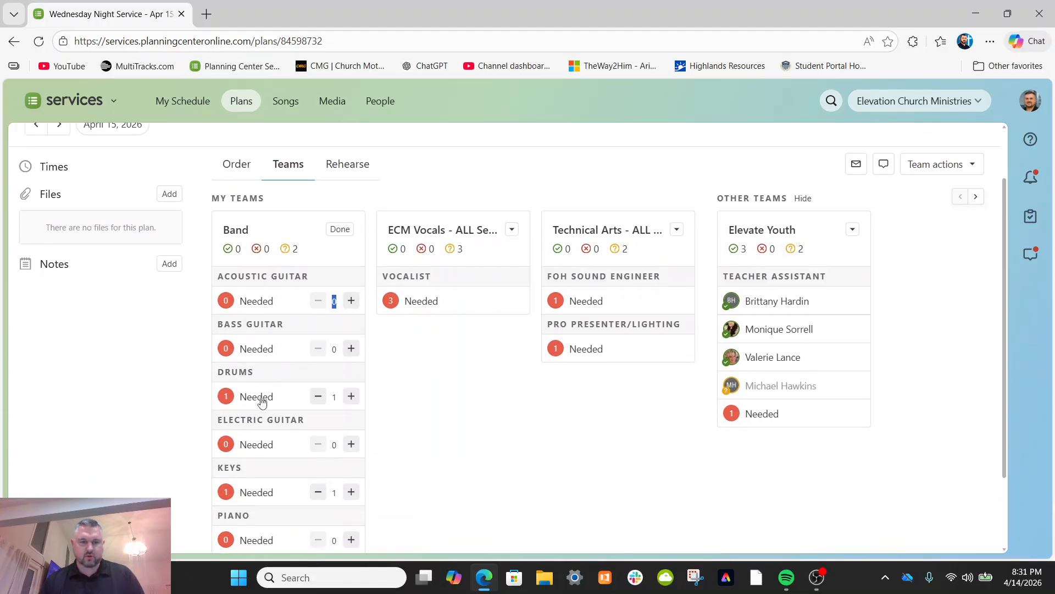
pyautogui.scroll(1, 260, 405)
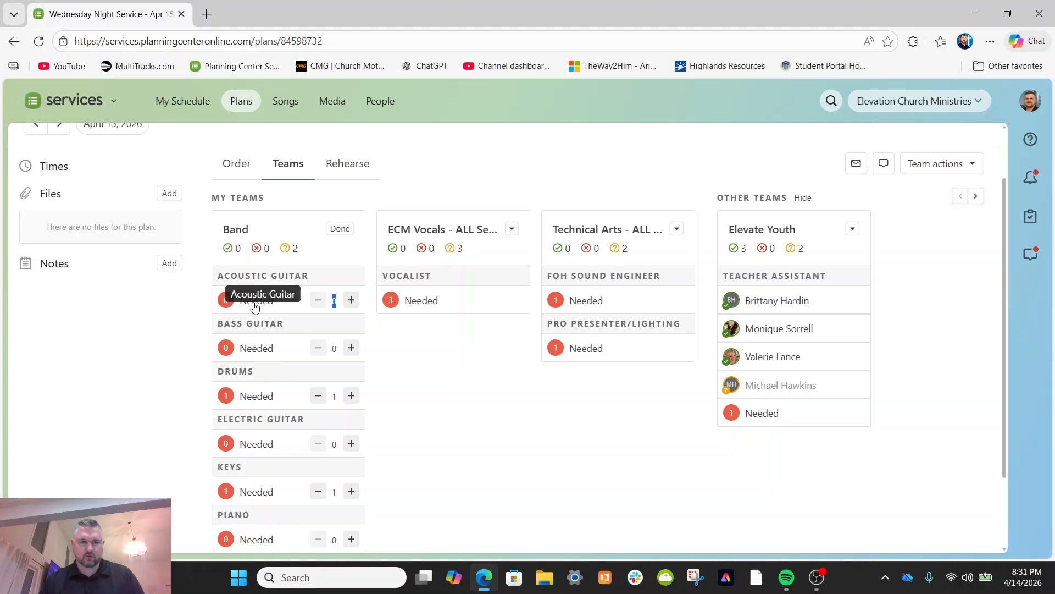
pyautogui.click(351, 301)
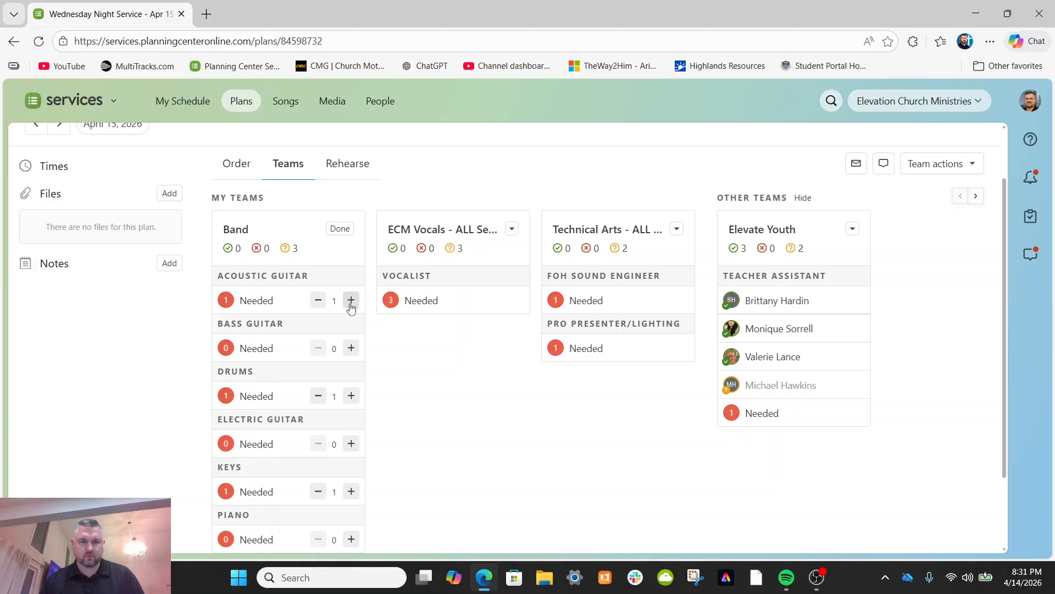
pyautogui.click(340, 229)
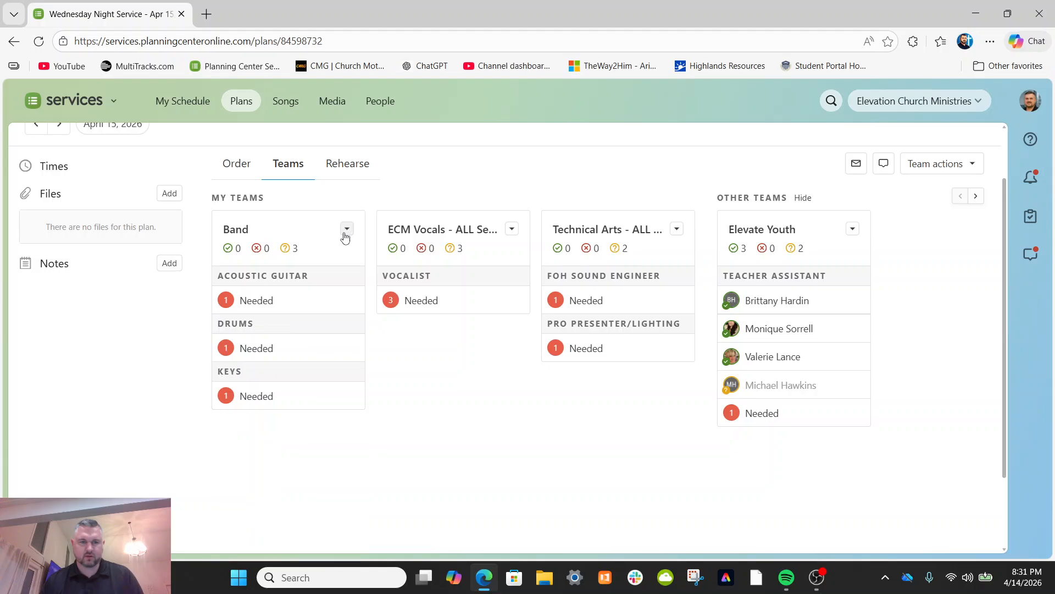
# Schedule a member for Acoustic Guitar and the second listed conflict-free member for Drums in the Band team
pyautogui.click(252, 301)
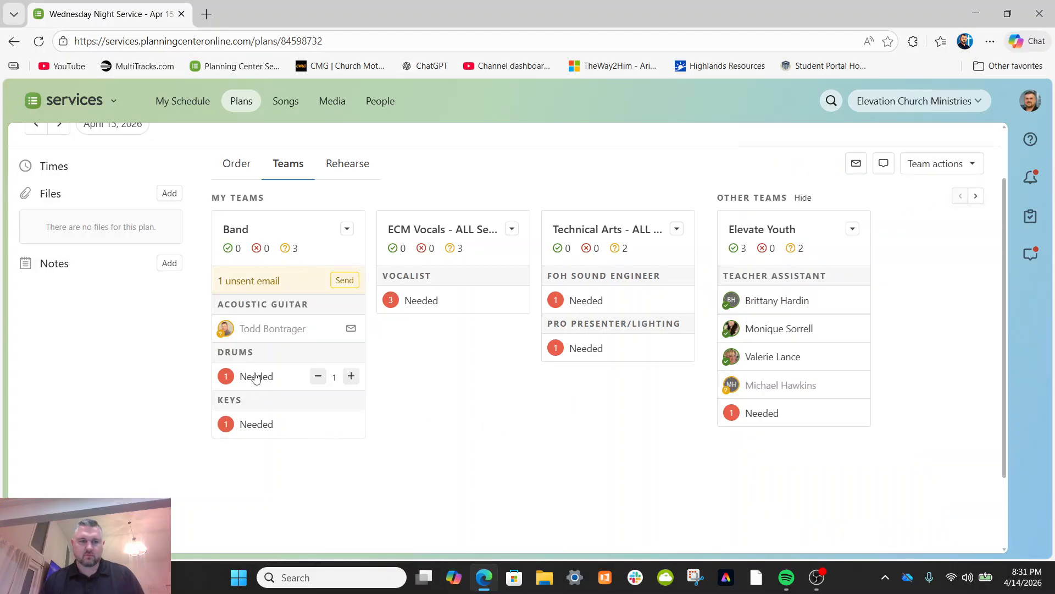
pyautogui.click(254, 376)
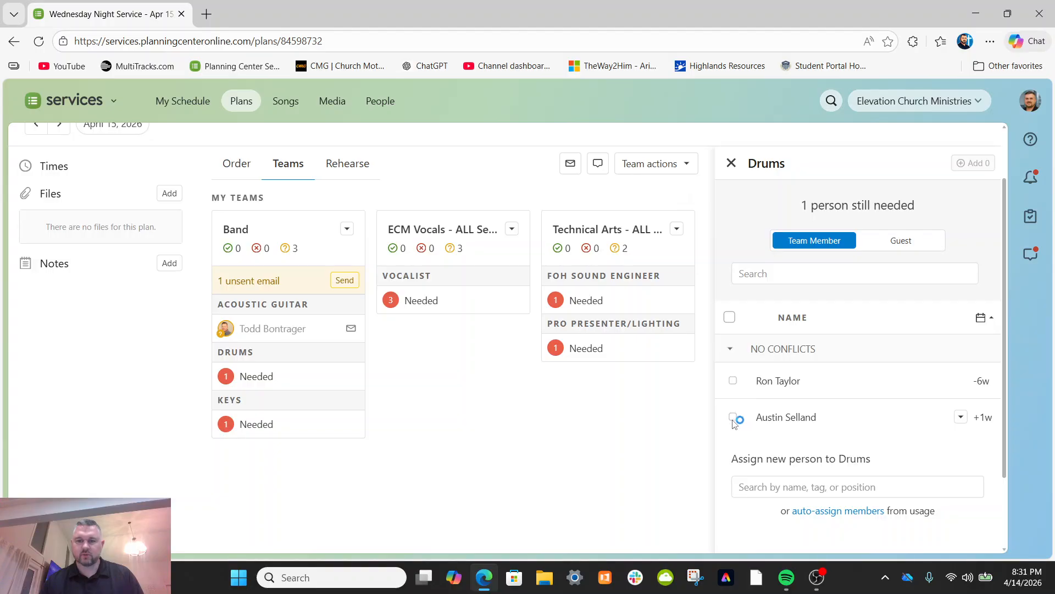
pyautogui.click(733, 418)
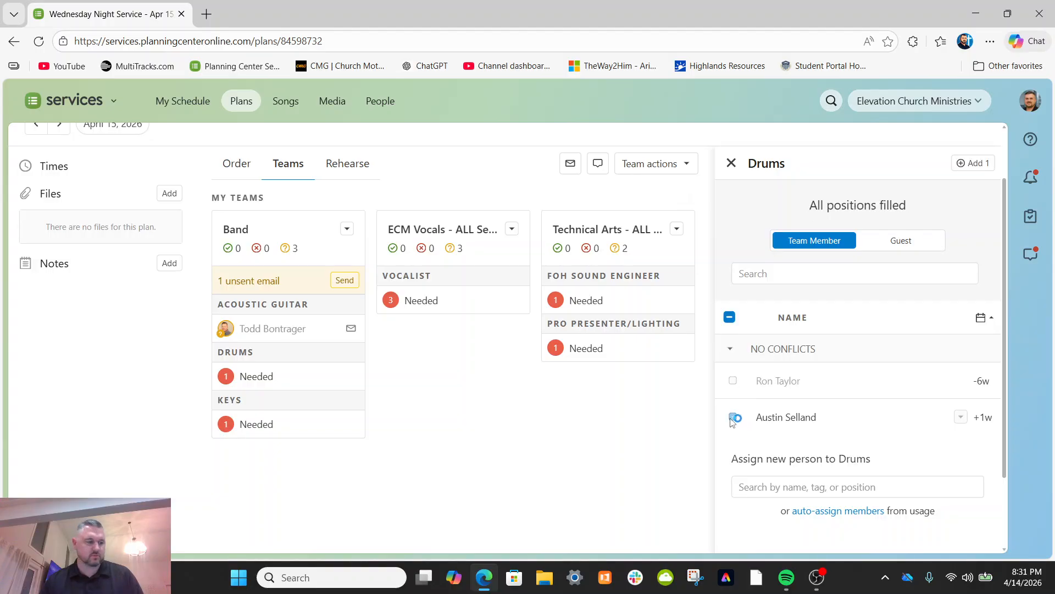
pyautogui.click(971, 164)
# Schedule the third listed conflict-free member for Keys in the Band team
pyautogui.click(252, 424)
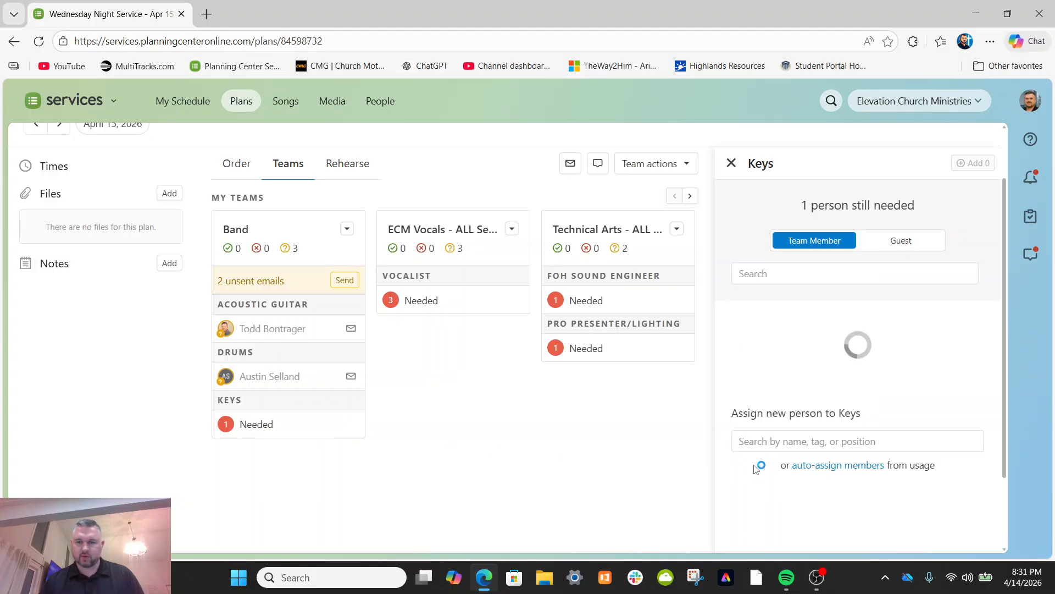
pyautogui.click(734, 454)
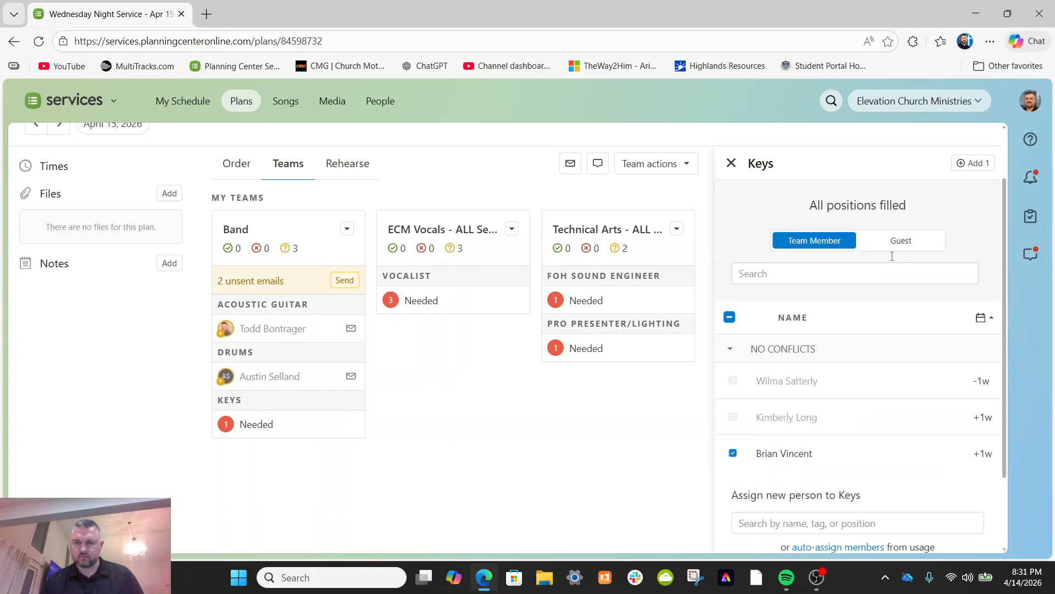
pyautogui.click(971, 163)
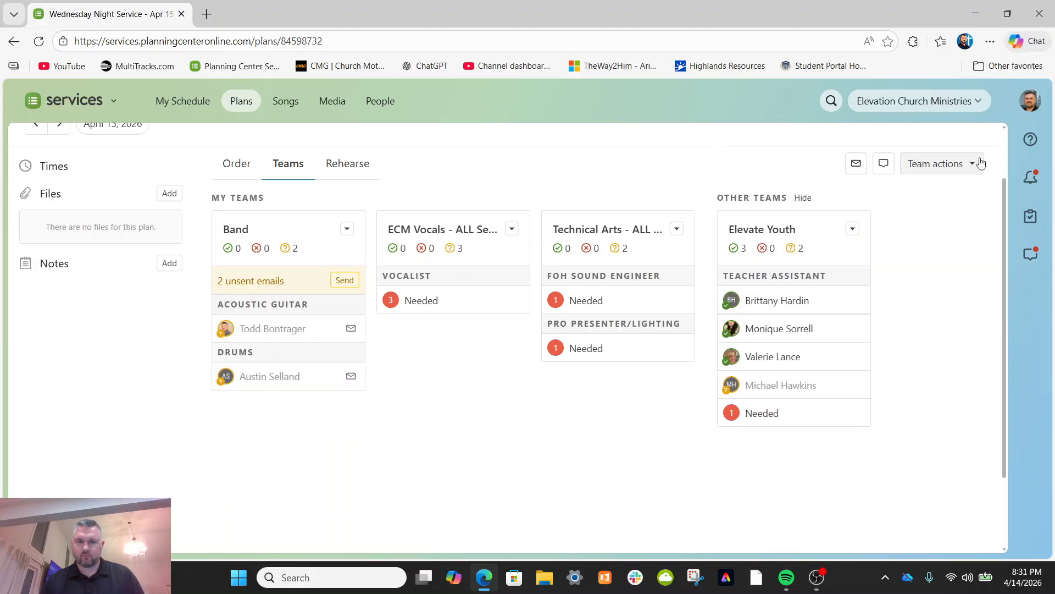
# Send the April 15, 2026 request email to the Band members with prepared notifications, and accept the Keys request
pyautogui.click(345, 279)
pyautogui.click(700, 386)
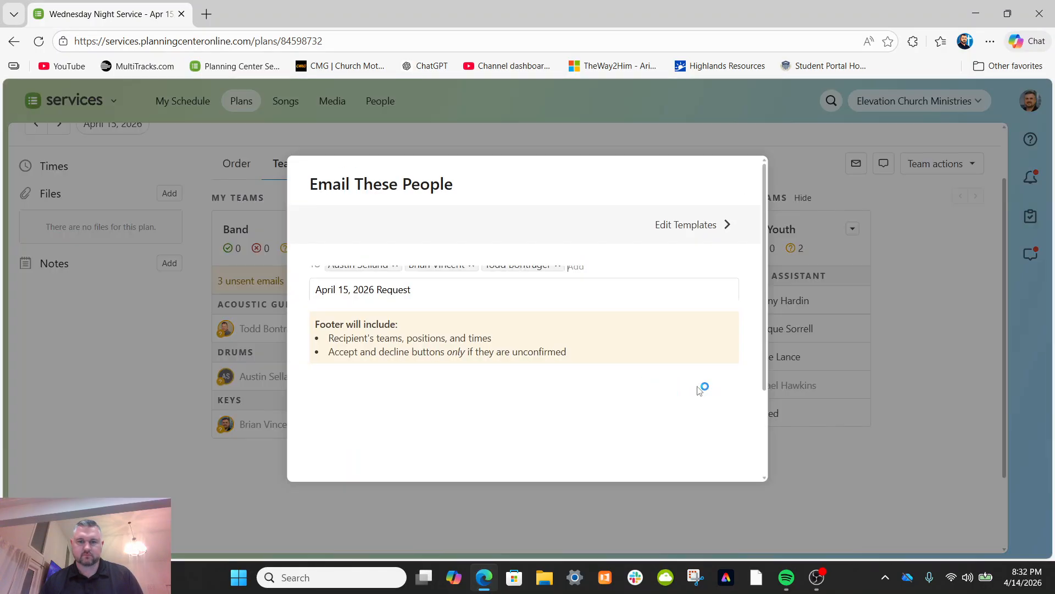
pyautogui.scroll(-3, 697, 444)
pyautogui.click(716, 449)
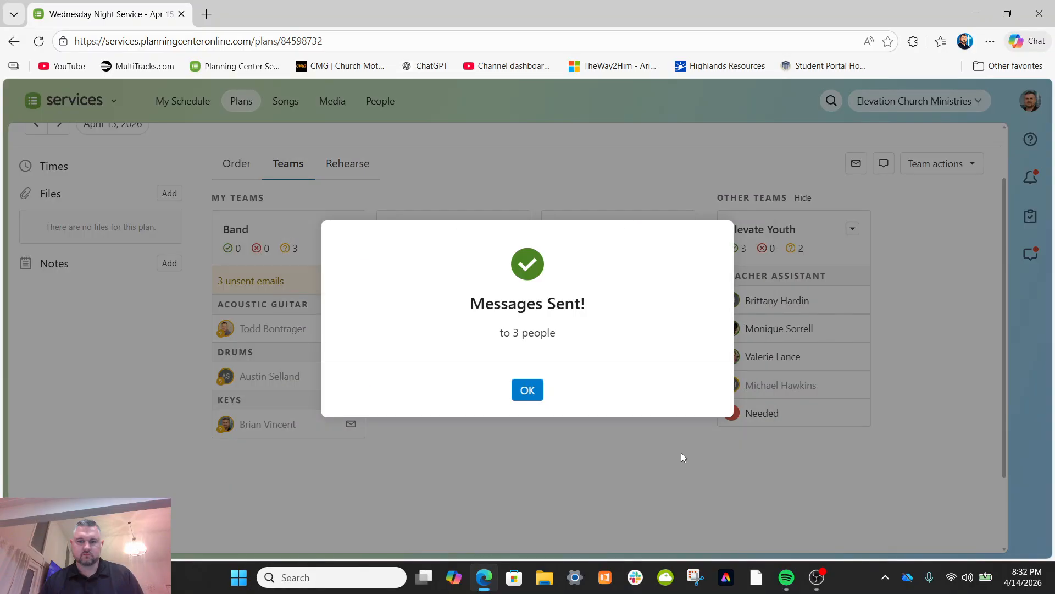
pyautogui.click(528, 393)
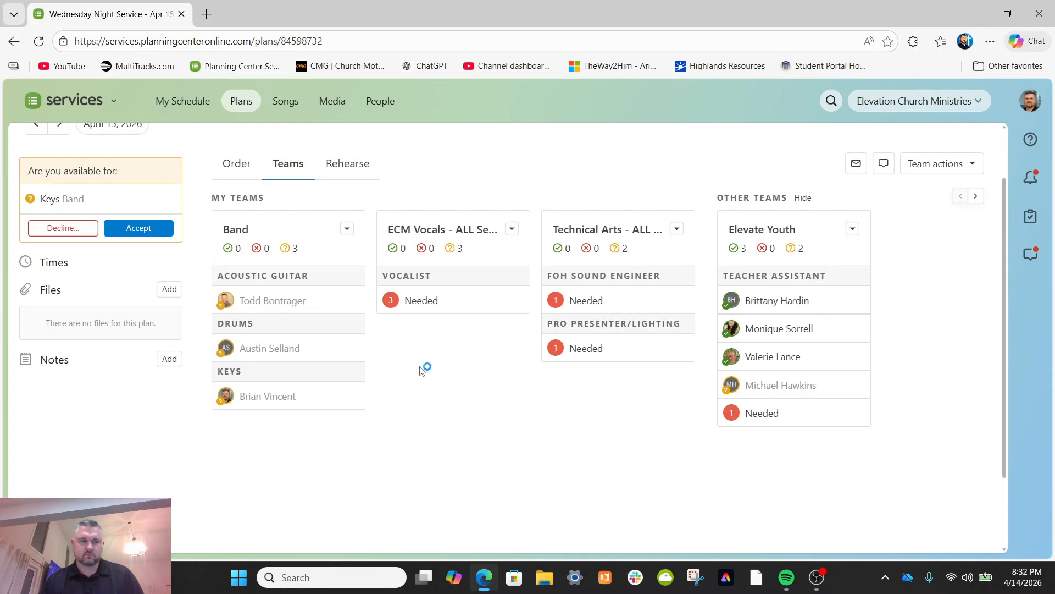
pyautogui.click(136, 230)
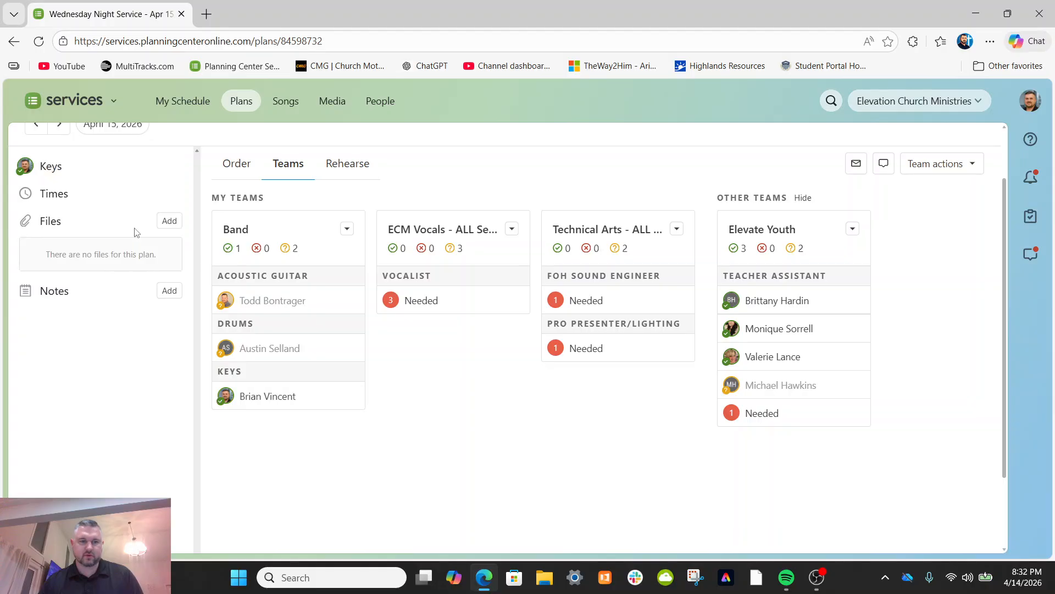
# Set the needed Vocalist count to 4 in ECM Vocals, and schedule the eighth through eleventh listed conflict-free members
pyautogui.moveTo(249, 406)
pyautogui.moveTo(417, 302)
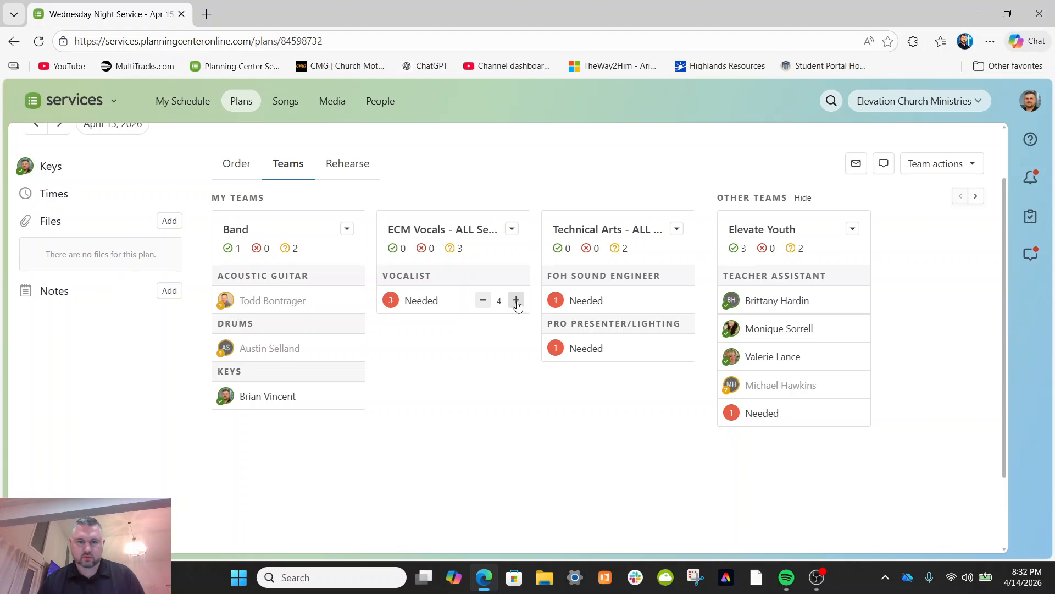
pyautogui.click(417, 306)
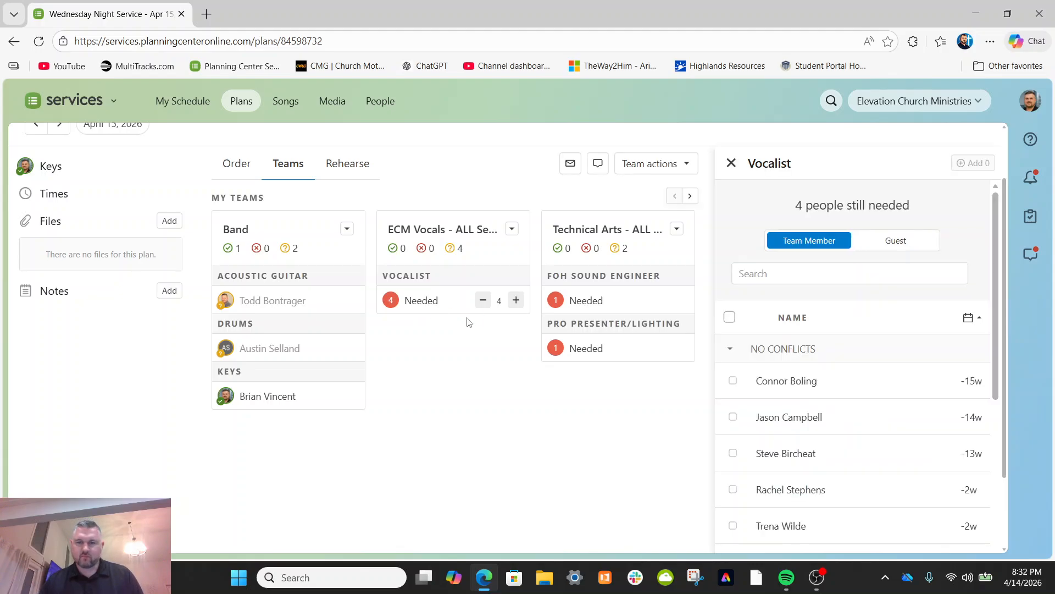
pyautogui.scroll(-3, 810, 377)
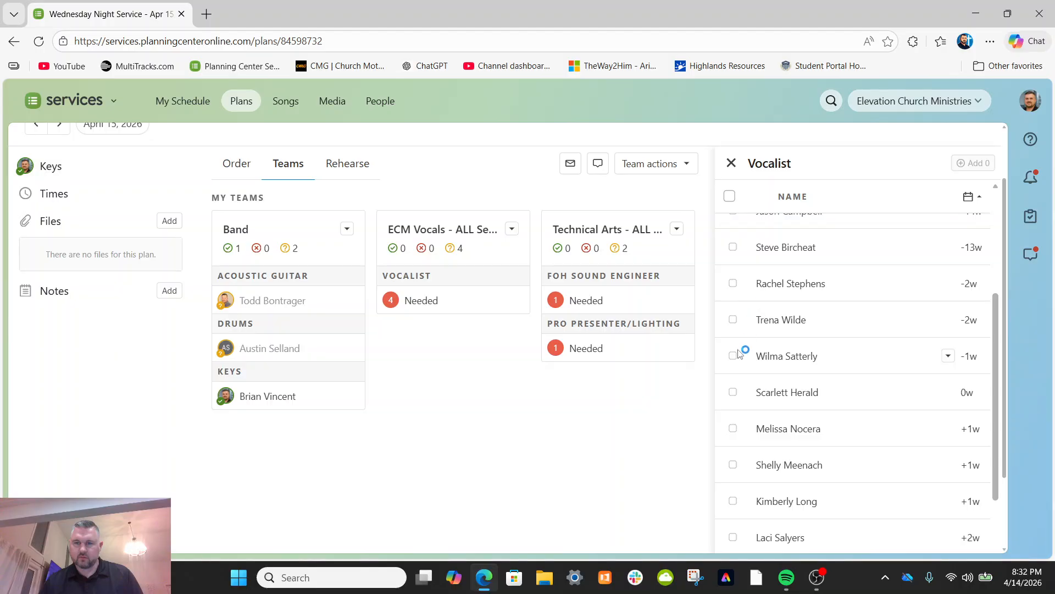
pyautogui.scroll(-1, 735, 386)
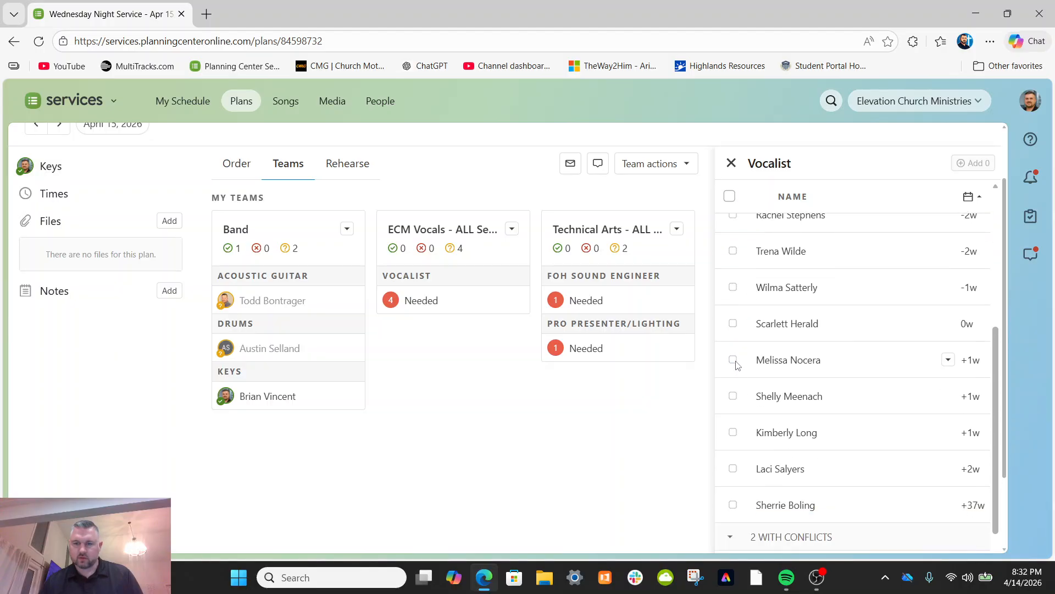
pyautogui.click(733, 361)
pyautogui.click(734, 397)
pyautogui.click(733, 433)
pyautogui.click(734, 469)
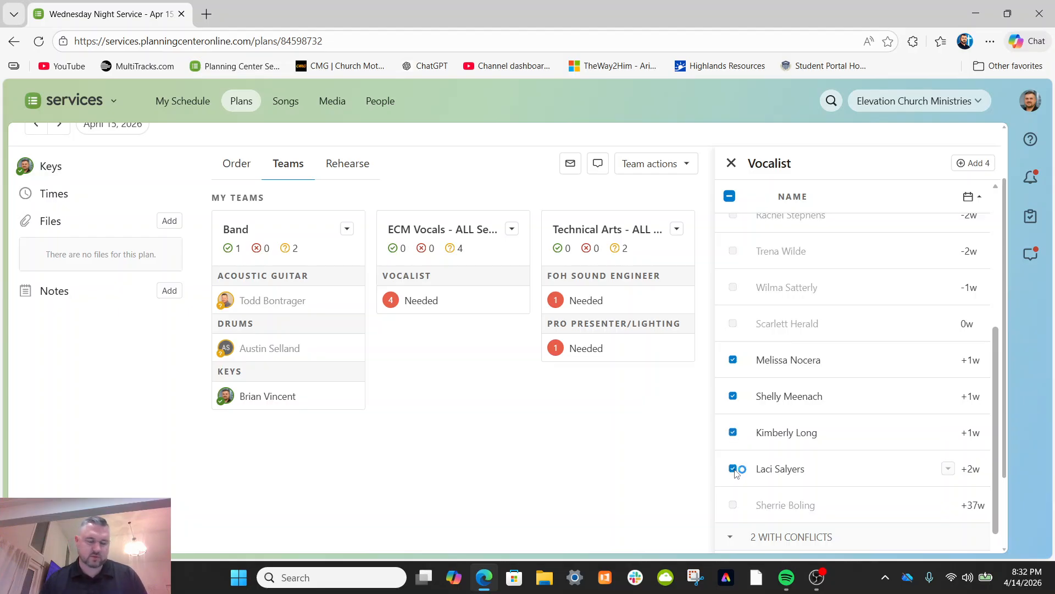
pyautogui.click(971, 164)
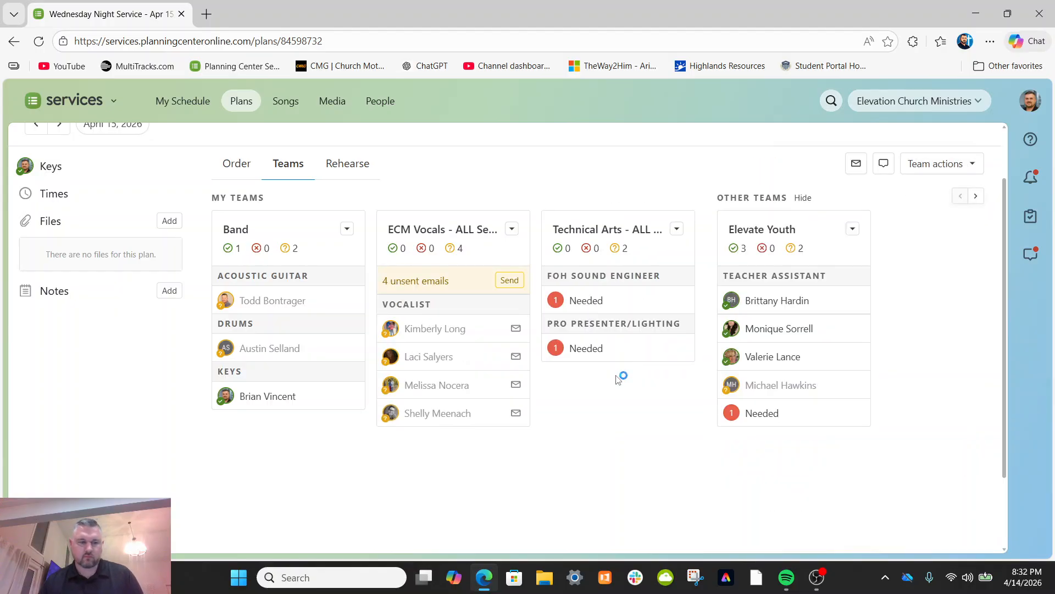
# Send the April 15, 2026 request email to the four ECM Vocals members with prepared notifications
pyautogui.click(509, 281)
pyautogui.click(707, 386)
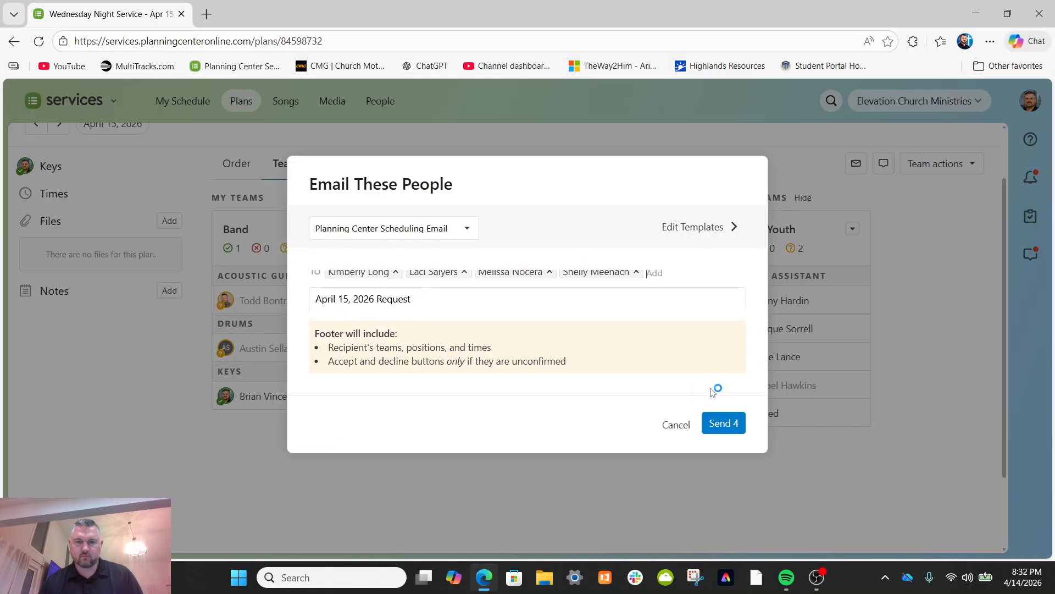
pyautogui.scroll(-3, 719, 435)
pyautogui.click(717, 451)
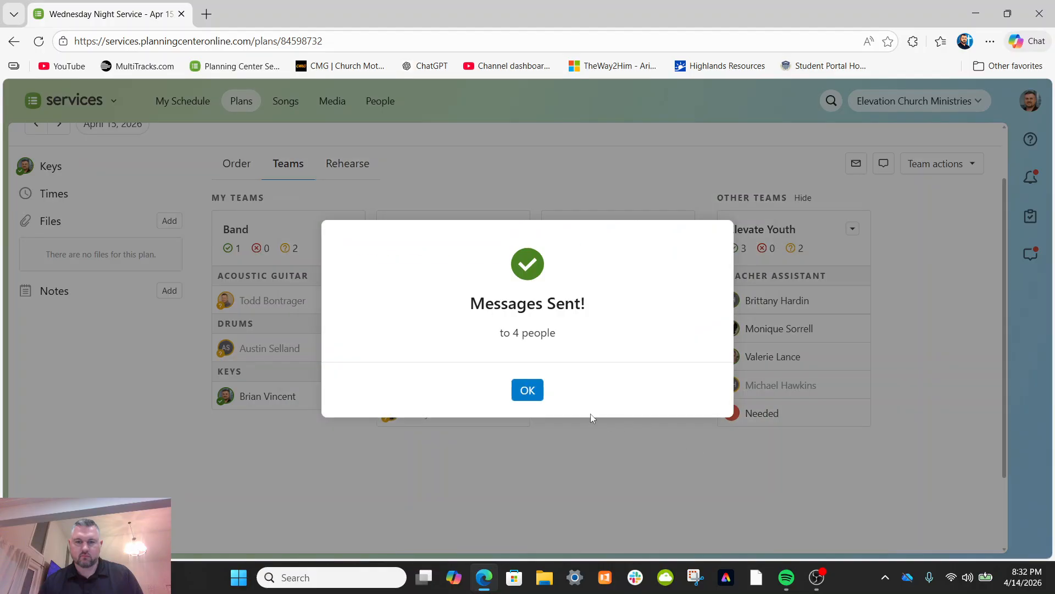
pyautogui.click(528, 390)
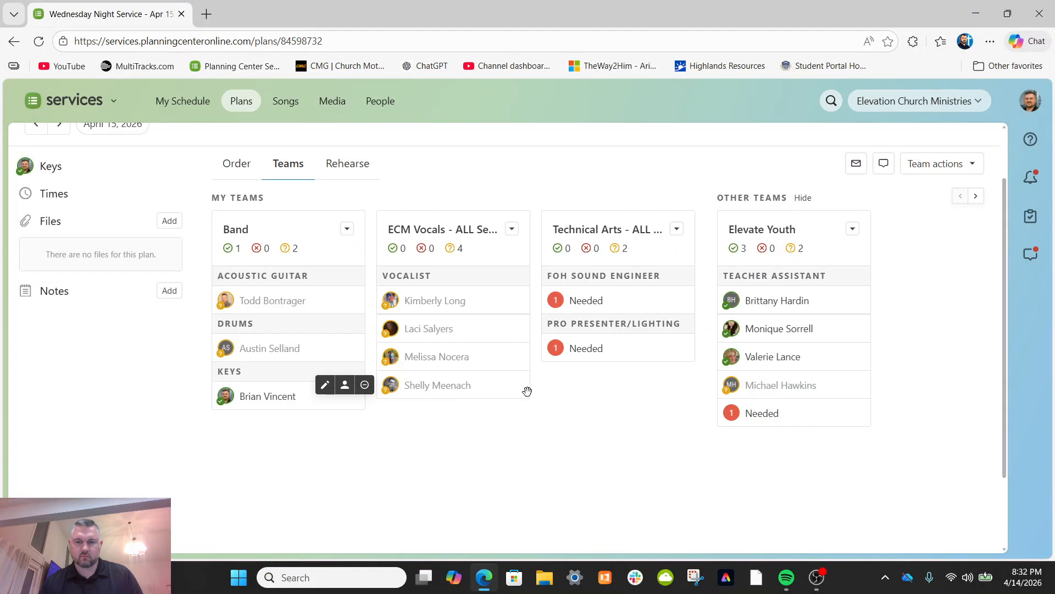
# Schedule the second listed conflict-free member as FOH Sound Engineer and the first listed conflict-free member for Pro Presenter/Lighting in Technical Arts
pyautogui.click(586, 306)
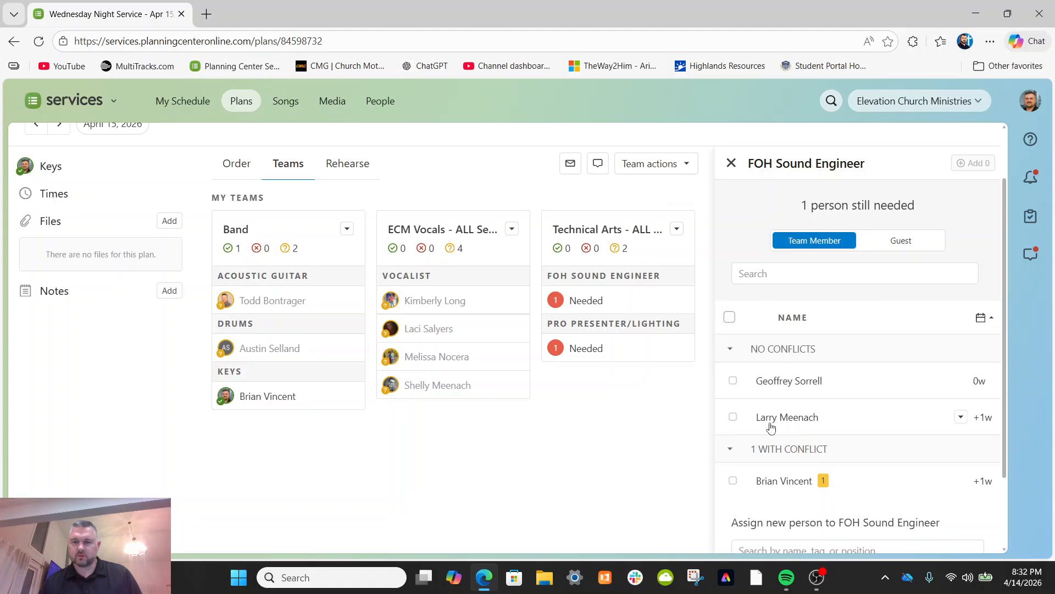
pyautogui.click(734, 418)
pyautogui.click(972, 163)
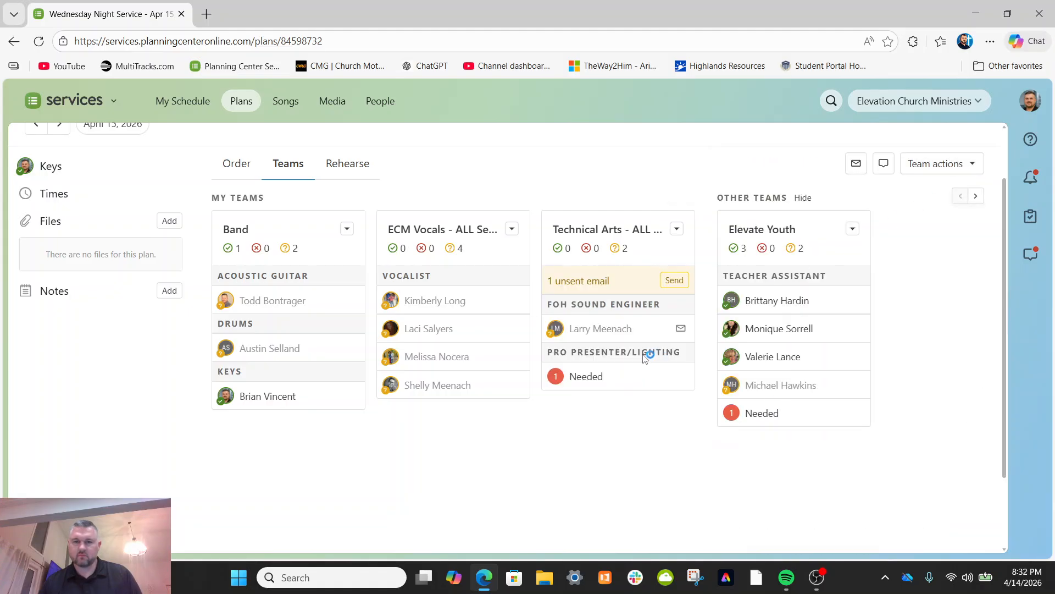
pyautogui.click(577, 385)
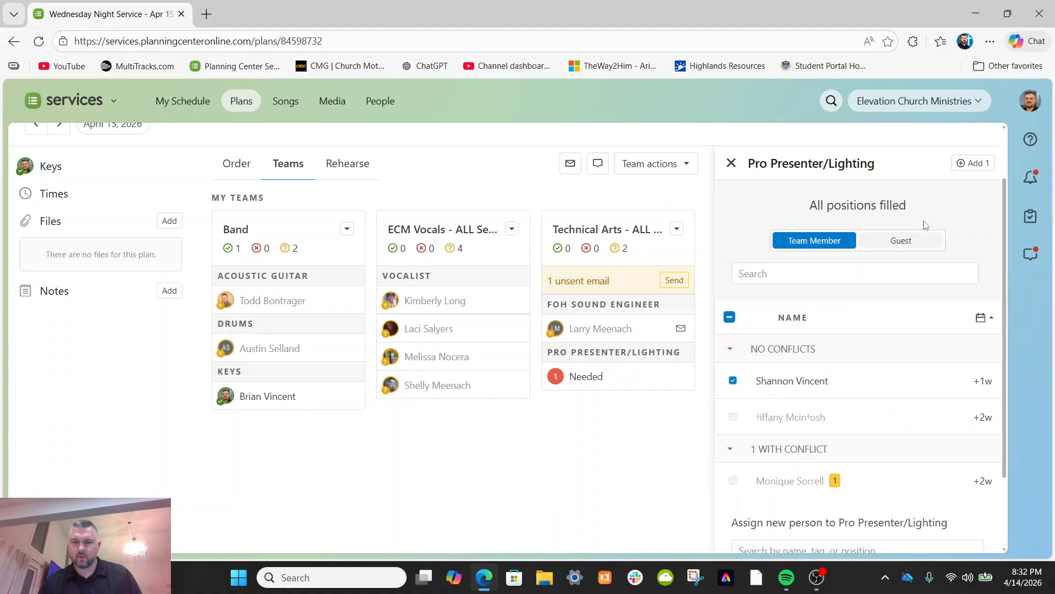
pyautogui.click(972, 163)
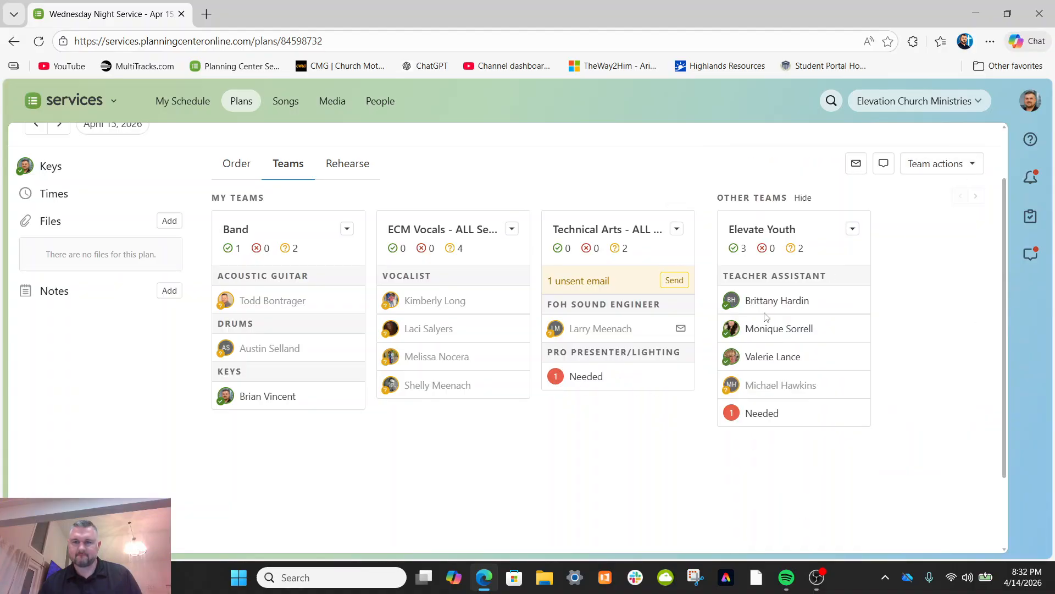
# Send the scheduling request email to the two Technical Arts members with prepared notifications
pyautogui.click(675, 281)
pyautogui.click(706, 385)
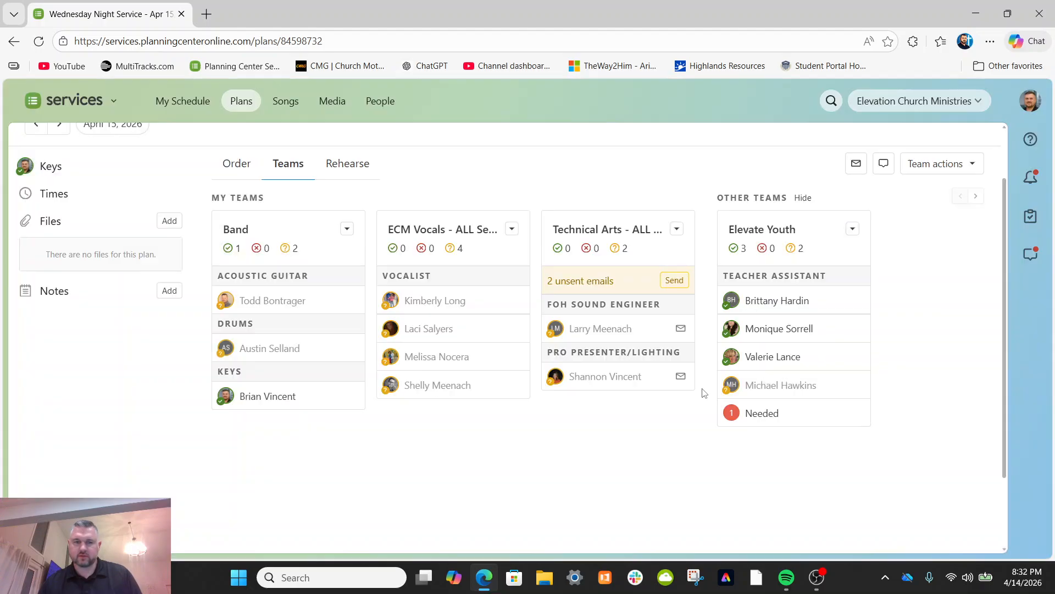
pyautogui.scroll(-3, 723, 443)
pyautogui.click(717, 452)
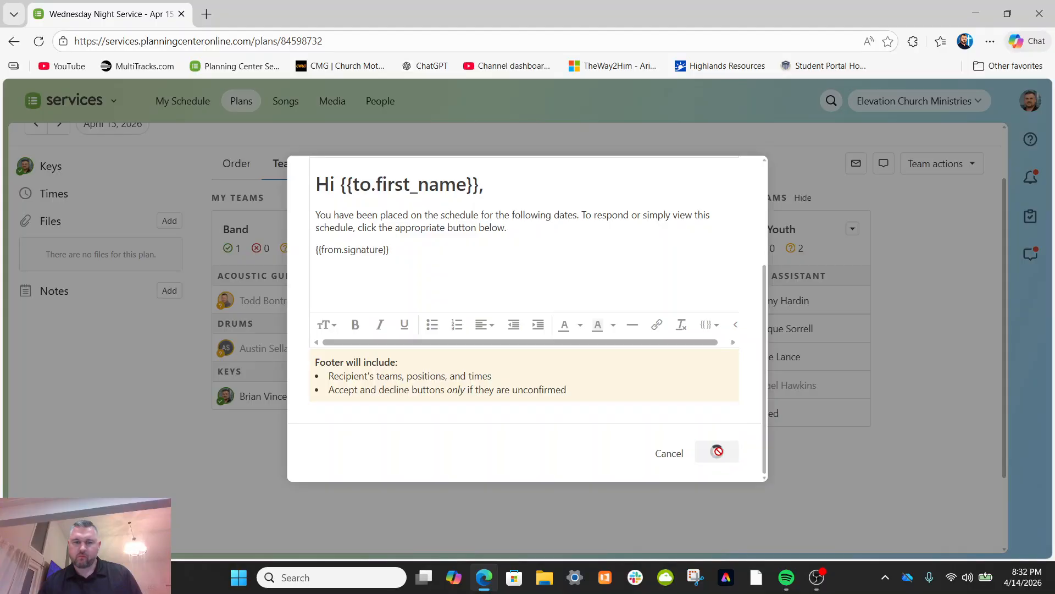
pyautogui.click(527, 388)
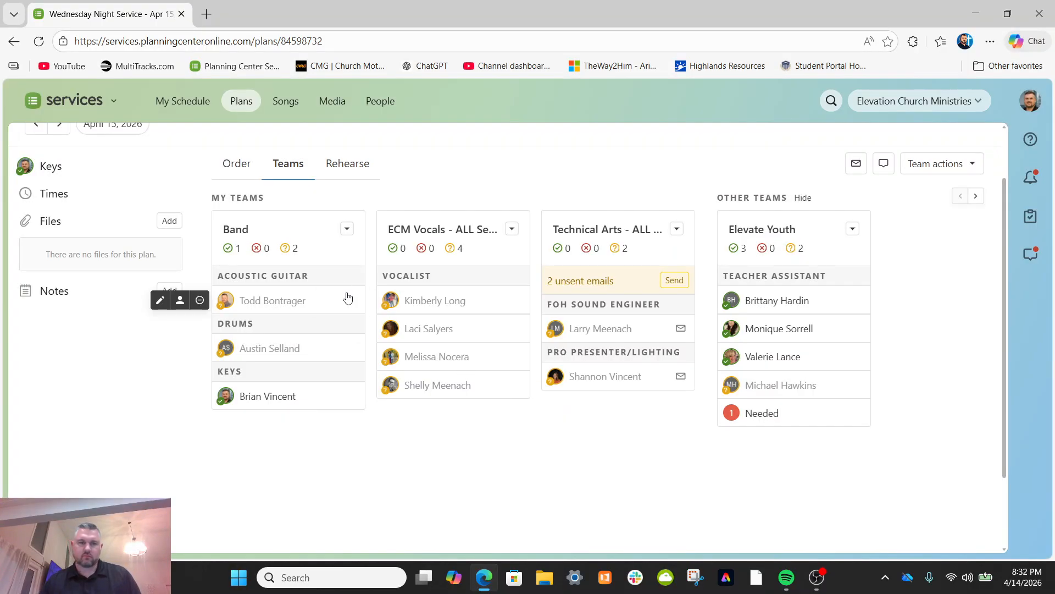
# Return to the April 15, 2026 plan's order of service and open the Wednesday Night Service plans in the Matrix
pyautogui.click(238, 166)
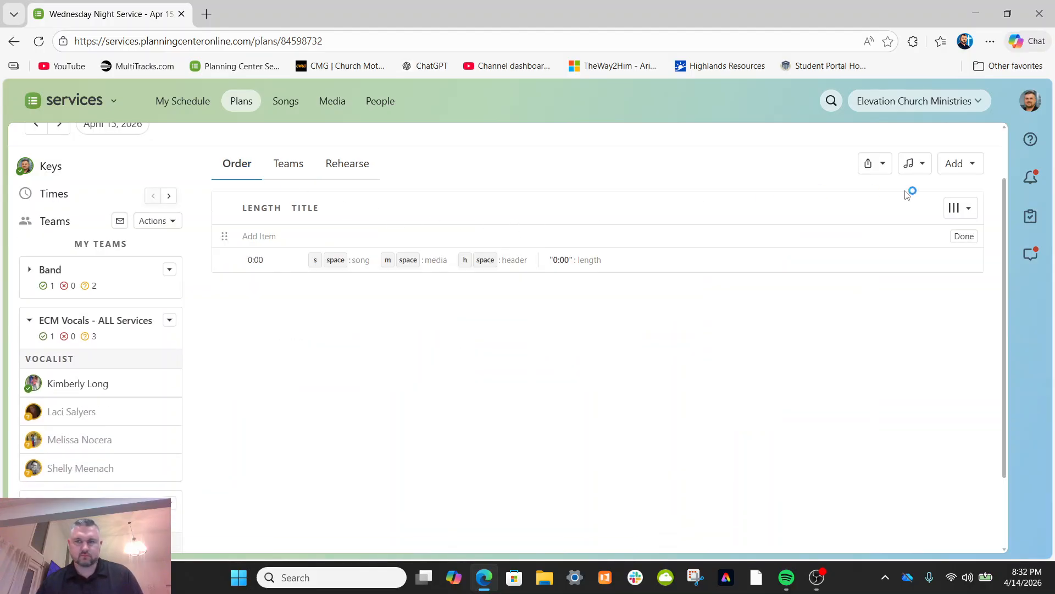
pyautogui.scroll(1, 675, 208)
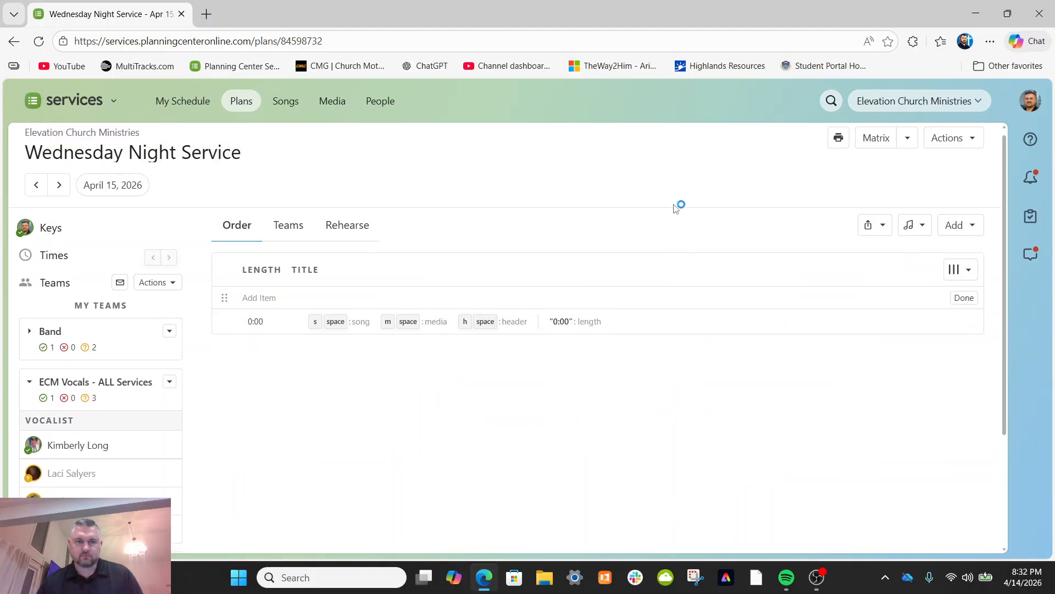
pyautogui.click(875, 146)
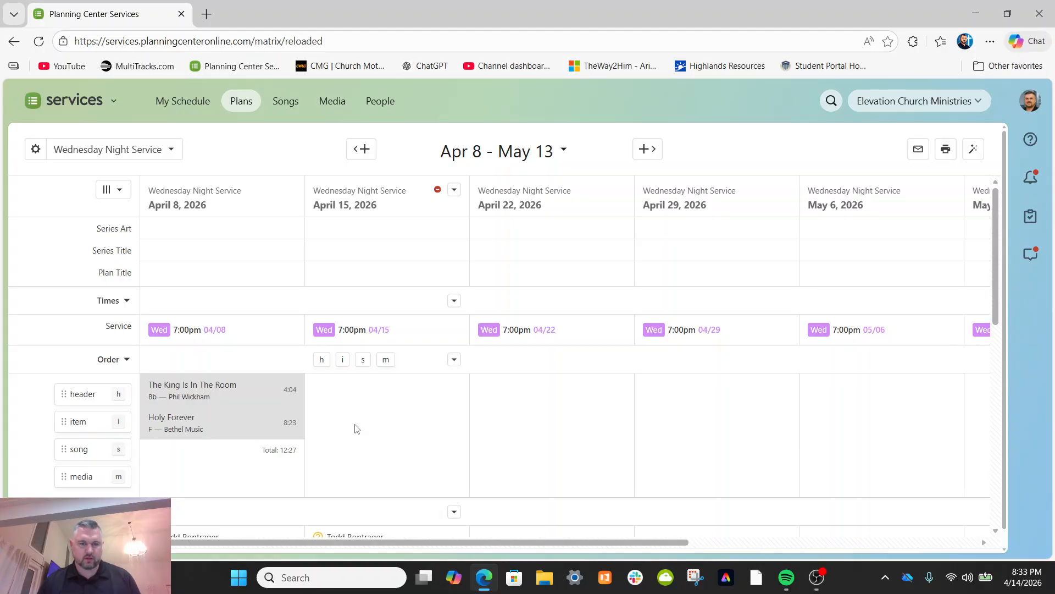
# Add the song Break Every Chain to the April 15, 2026 order, with the description "Led by" and the first listed vocalist's first name
pyautogui.moveTo(102, 448); pyautogui.dragTo(353, 377)
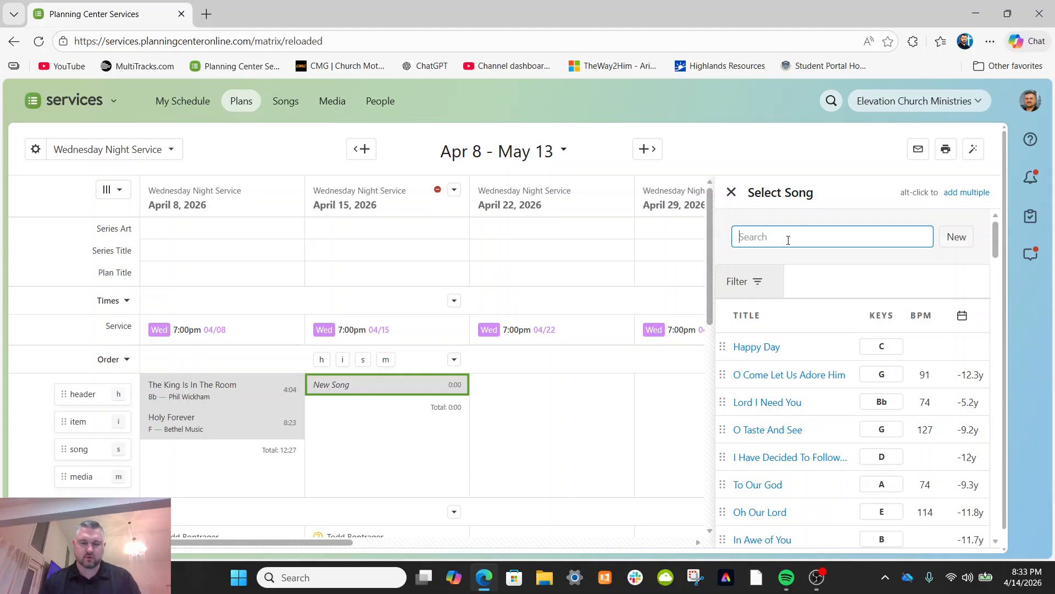
pyautogui.write('break every')
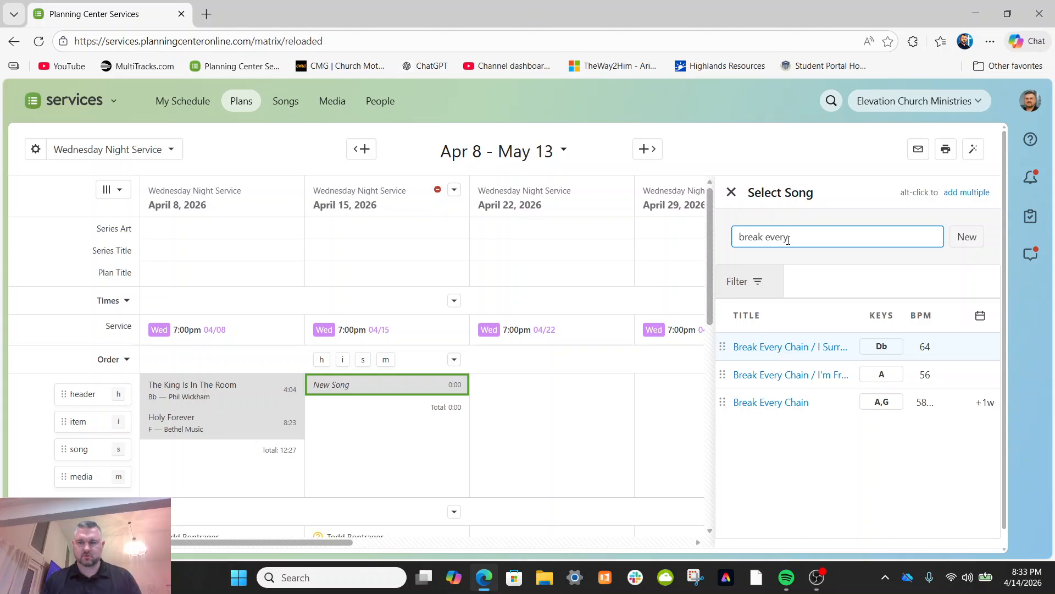
pyautogui.click(796, 404)
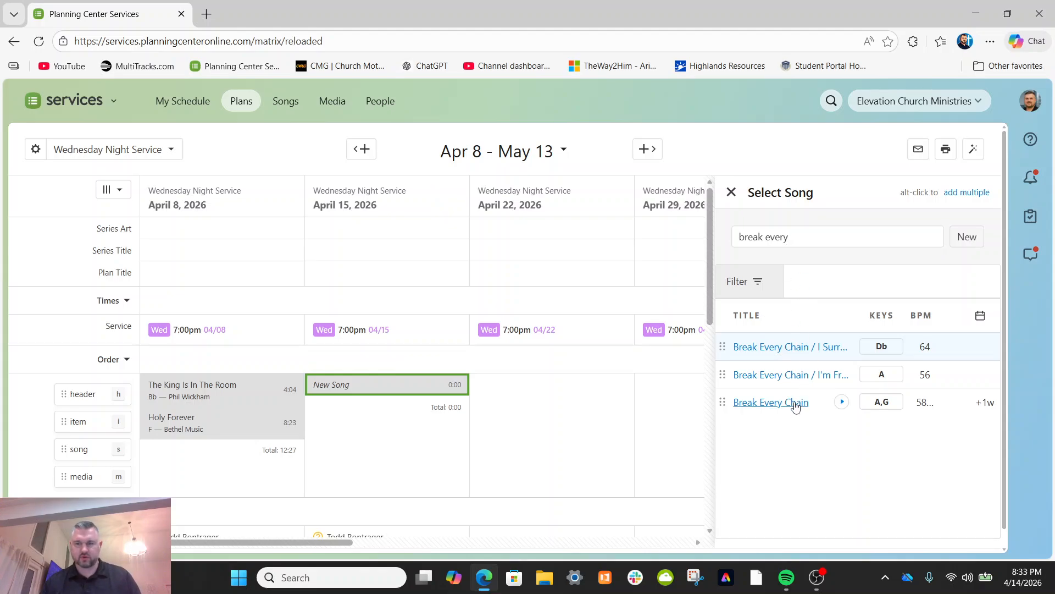
pyautogui.click(775, 341)
pyautogui.write('Le')
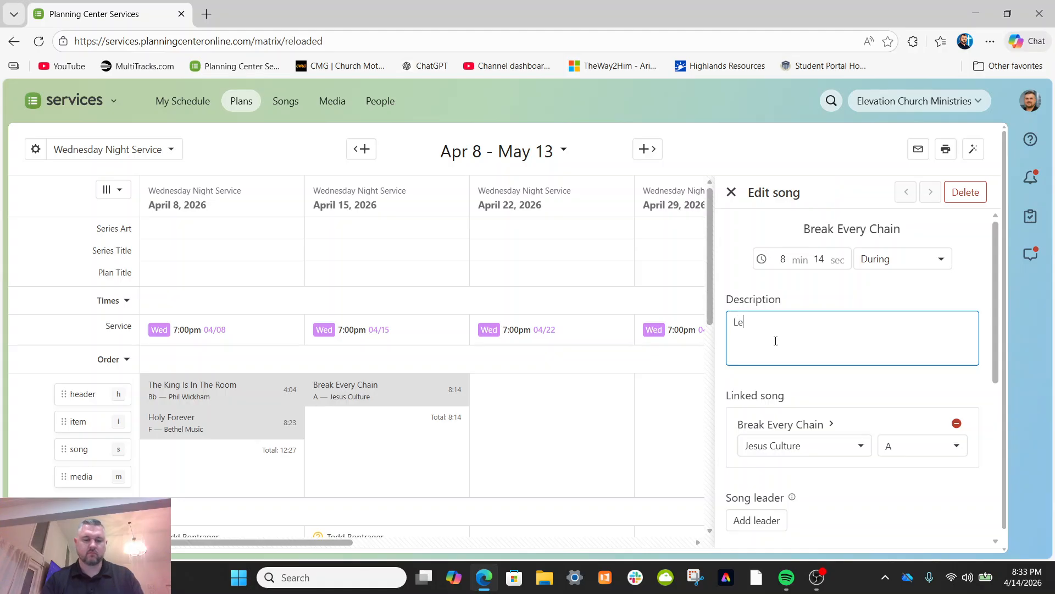
pyautogui.write('d by Kimberly')
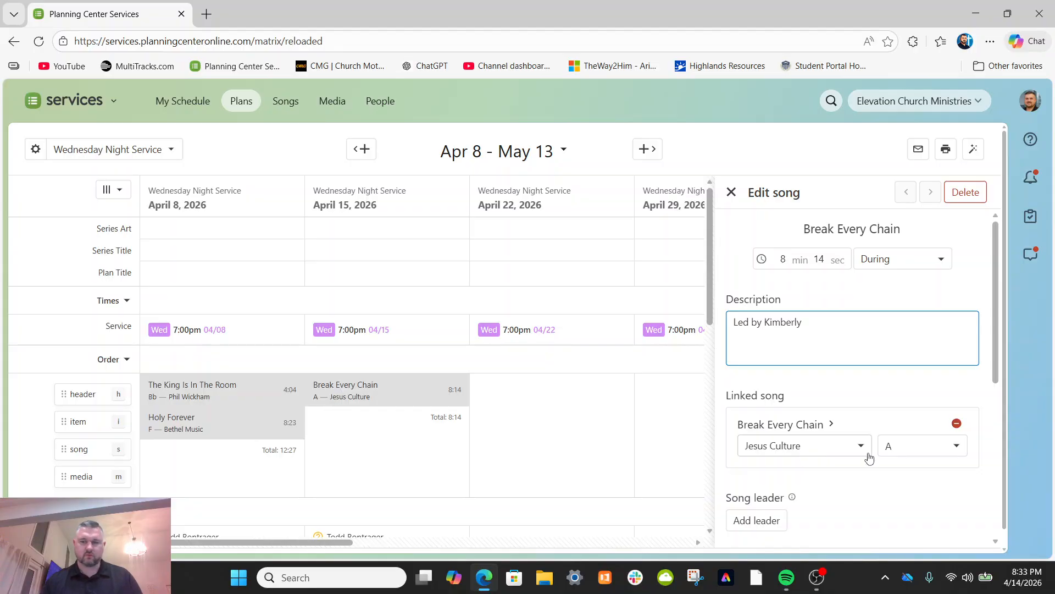
pyautogui.click(731, 191)
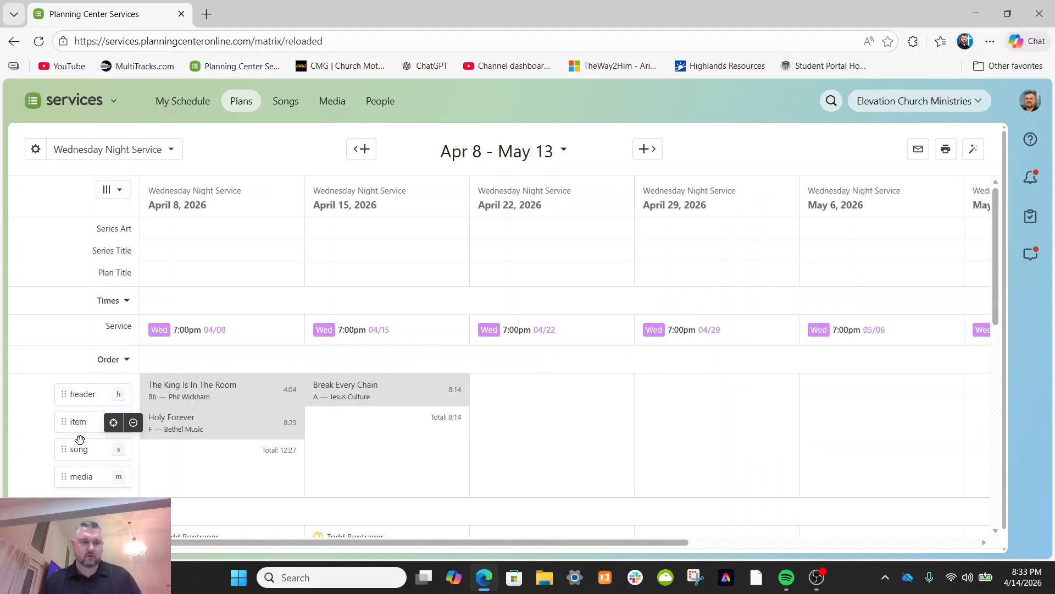
# Add the song Good Good Father below Break Every Chain in the April 15, 2026 order
pyautogui.moveTo(84, 449); pyautogui.dragTo(372, 434)
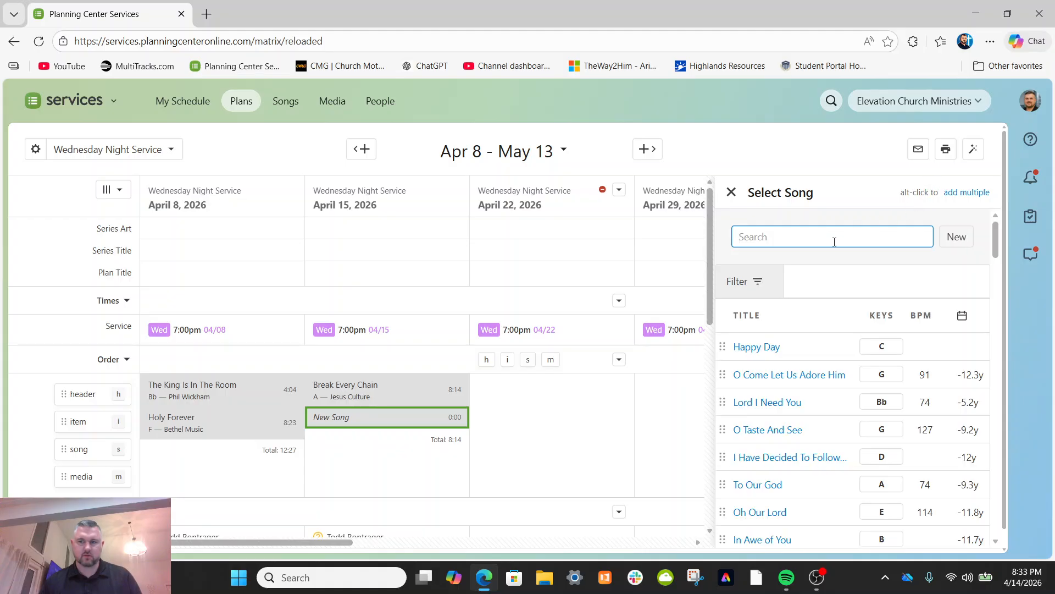
pyautogui.write('gra')
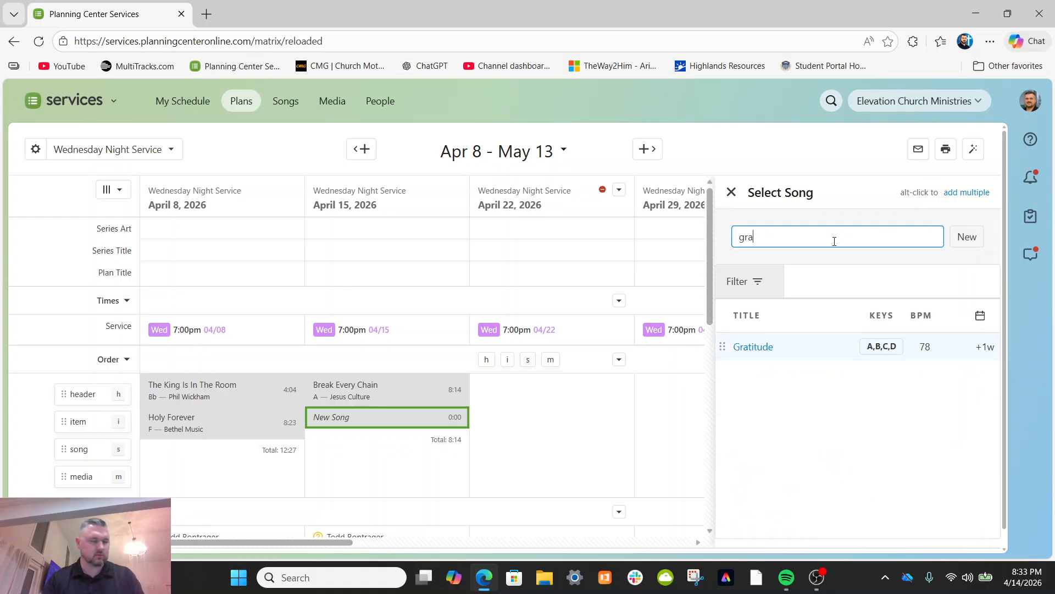
pyautogui.press('BackSpace')
pyautogui.press('BackSpace')
pyautogui.press('BackSpace')
pyautogui.write('good')
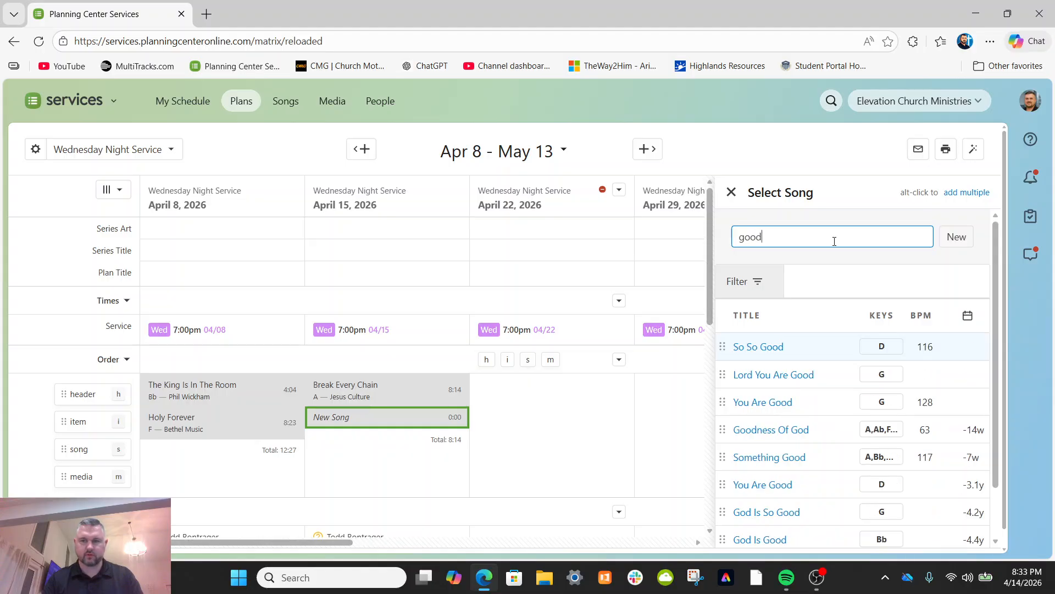
pyautogui.write(' good')
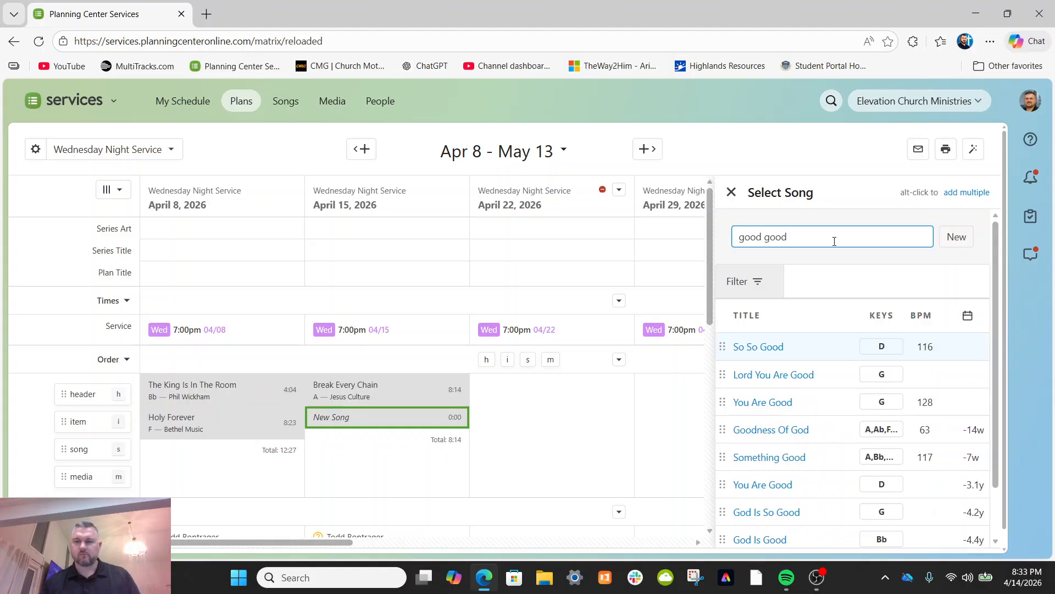
pyautogui.scroll(-2, 824, 338)
pyautogui.scroll(-1, 792, 440)
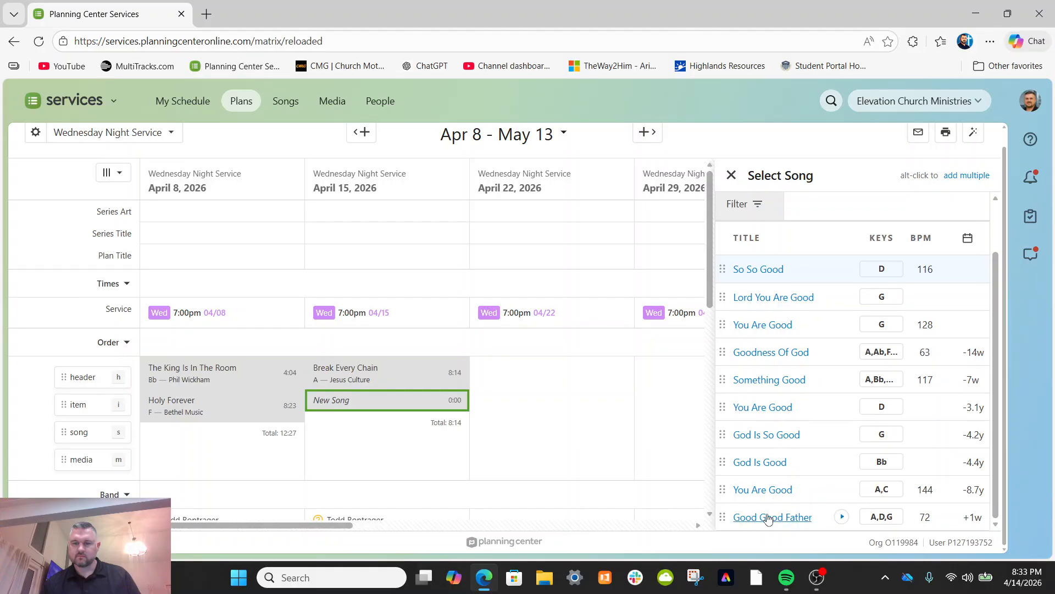
pyautogui.click(768, 518)
# Describe Good Good Father as "Led by" followed by the fourth listed vocalist's first name, and close the song details
pyautogui.click(794, 320)
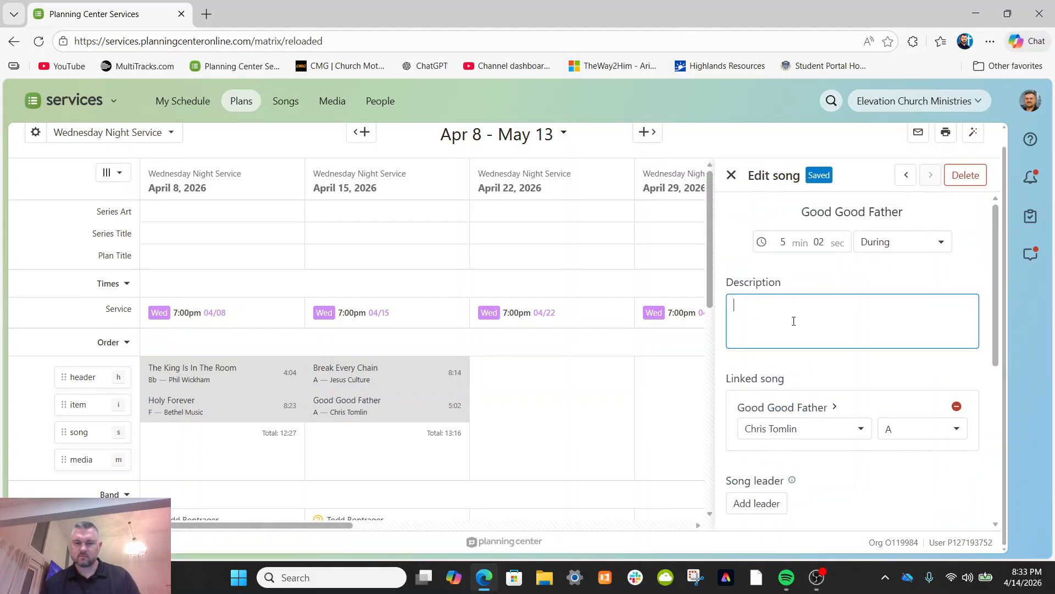
pyautogui.write('Led by ')
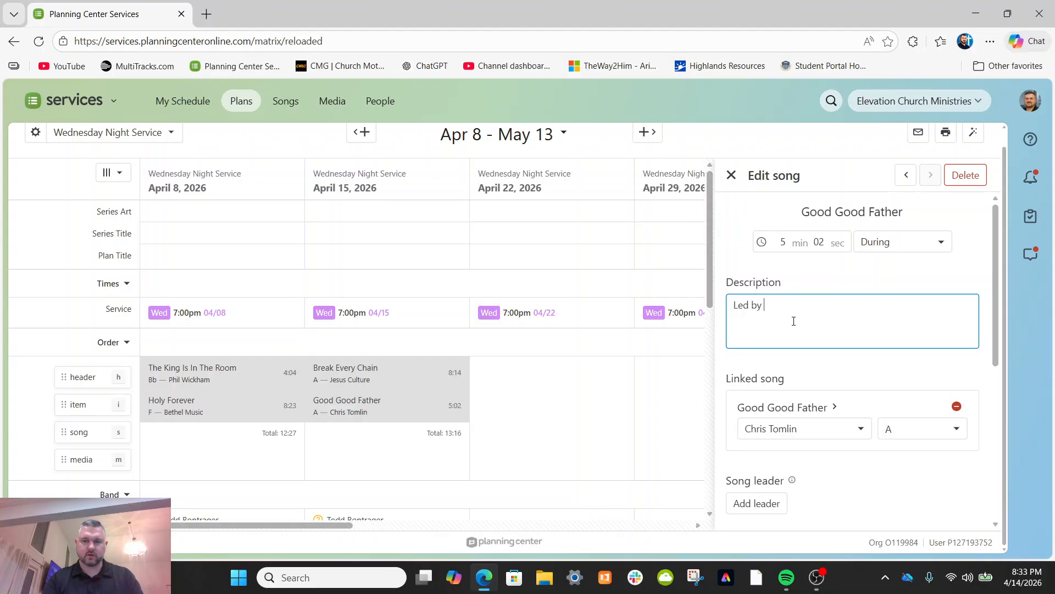
pyautogui.write('Shelly')
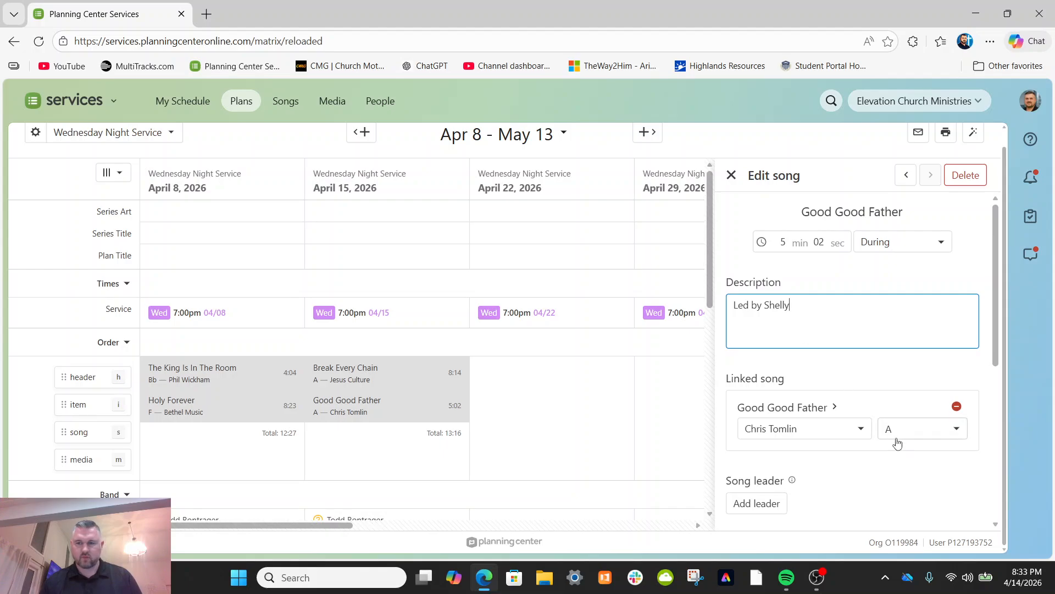
pyautogui.click(855, 375)
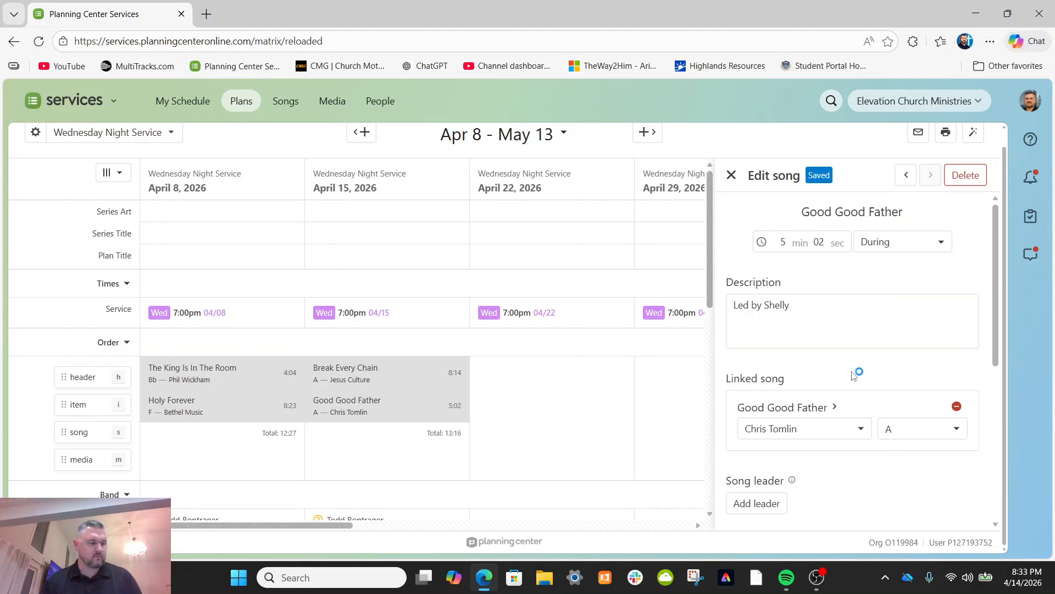
pyautogui.click(731, 174)
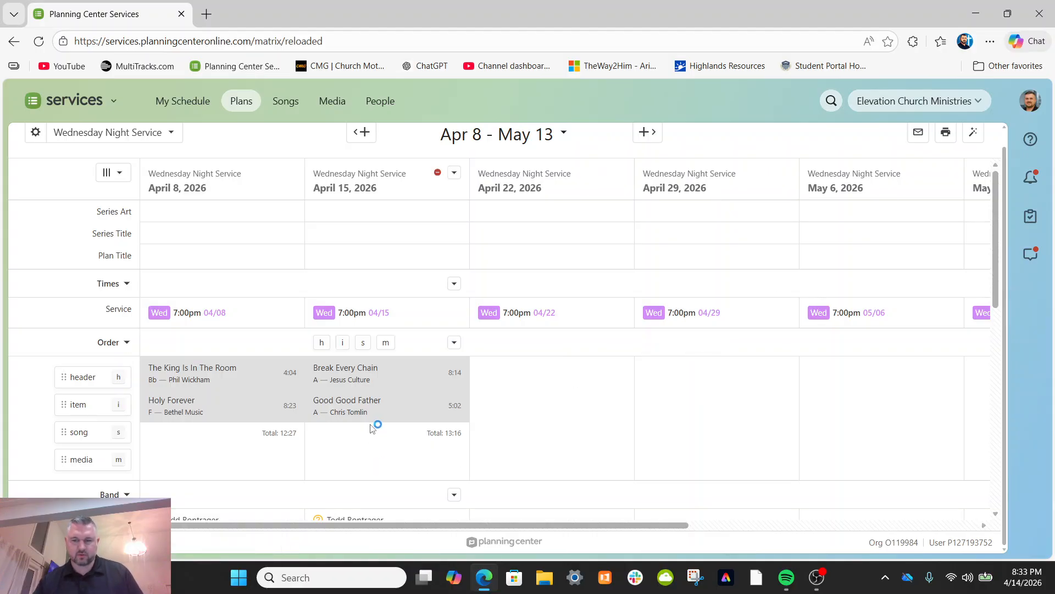
pyautogui.scroll(1, 371, 424)
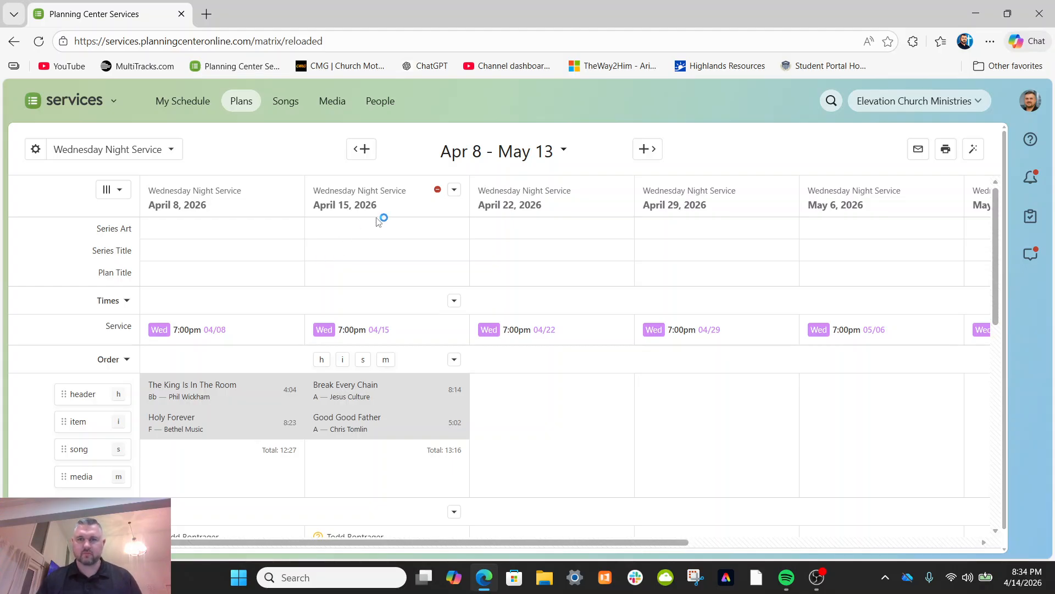
# Close the browser, switch to Splashtop Business, and install its update to version 3.8.2.0
pyautogui.click(1050, 18)
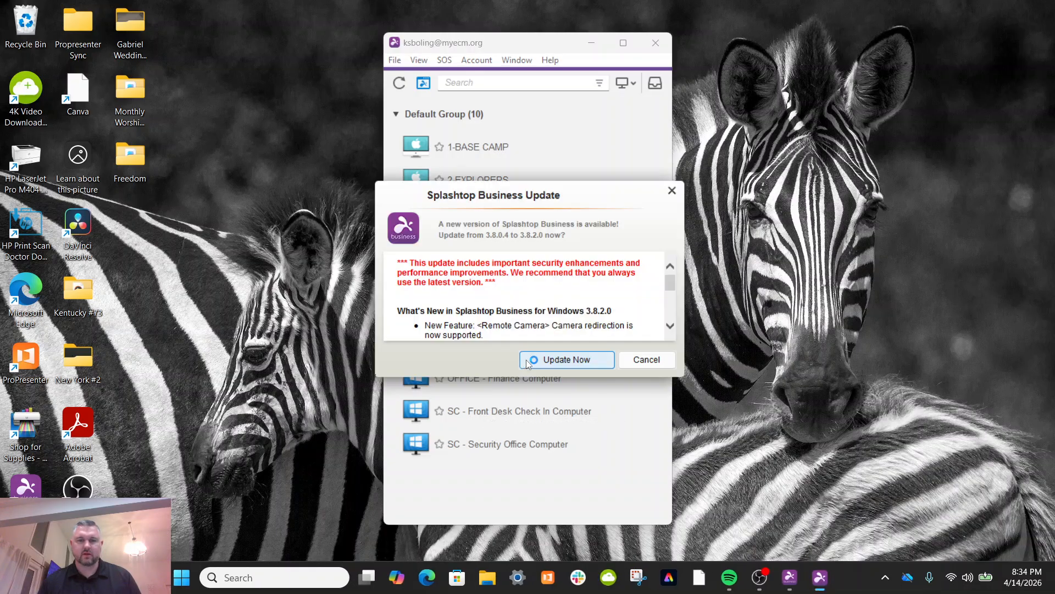
pyautogui.click(648, 360)
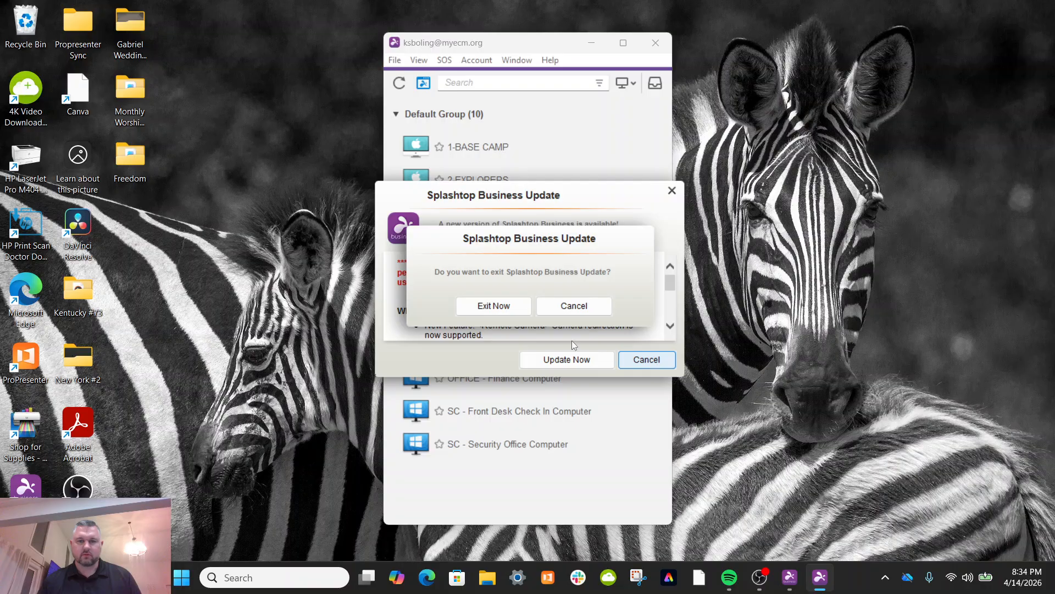
pyautogui.click(569, 307)
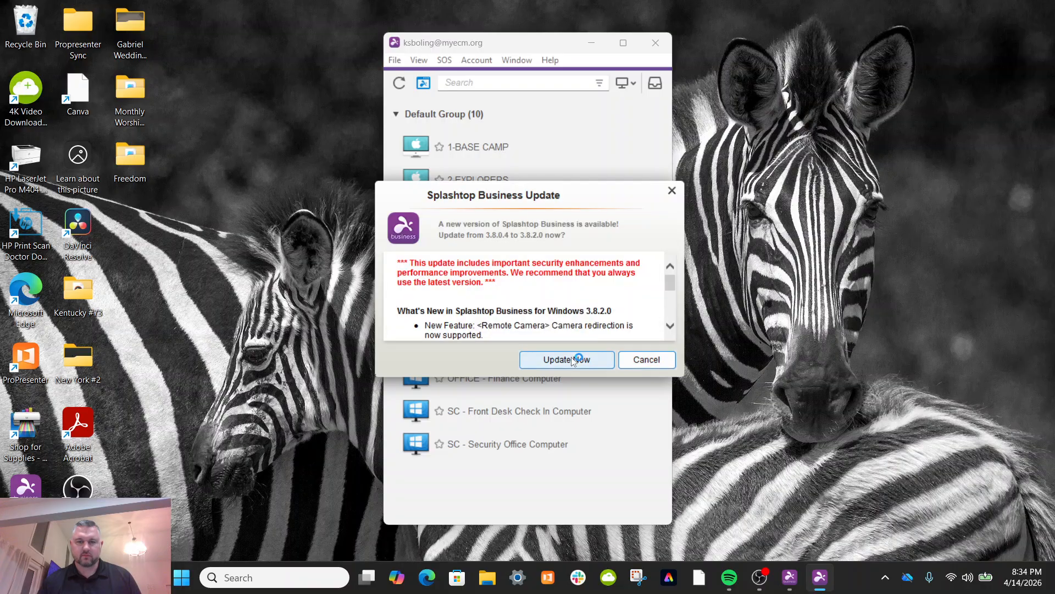
pyautogui.click(571, 359)
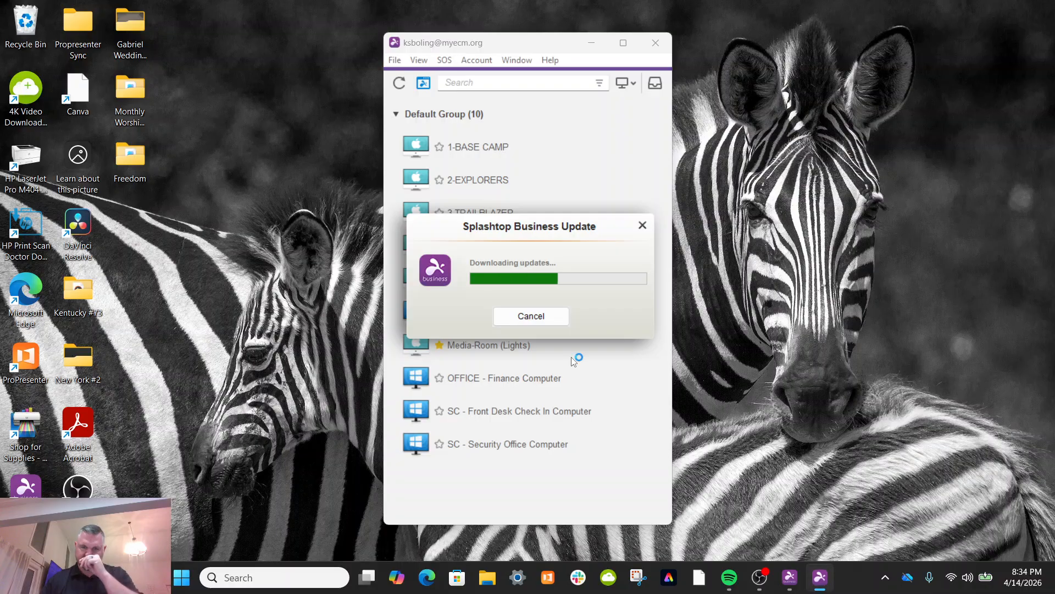
pyautogui.click(506, 325)
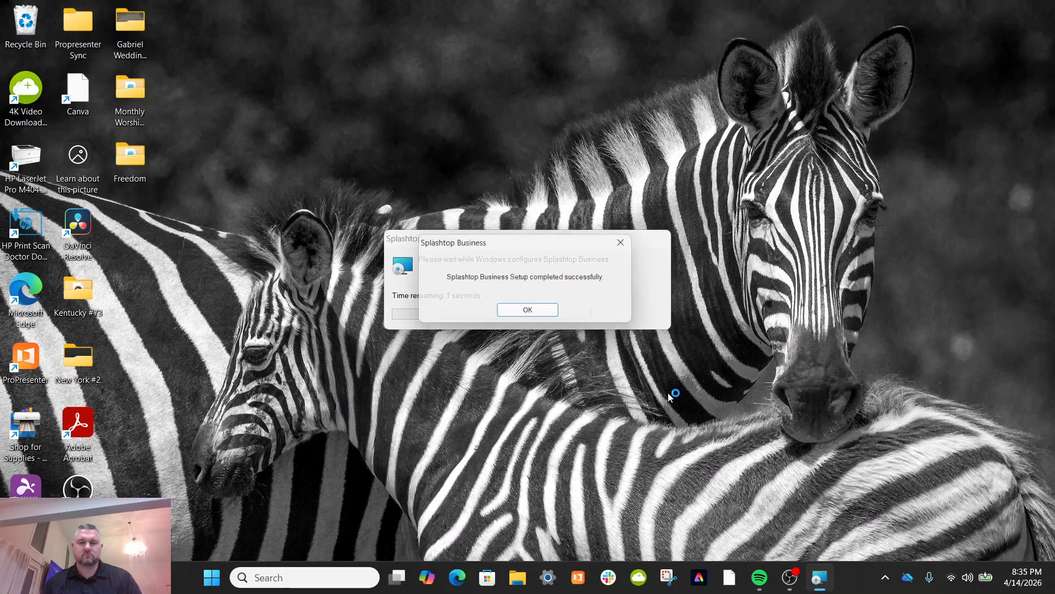
pyautogui.click(531, 311)
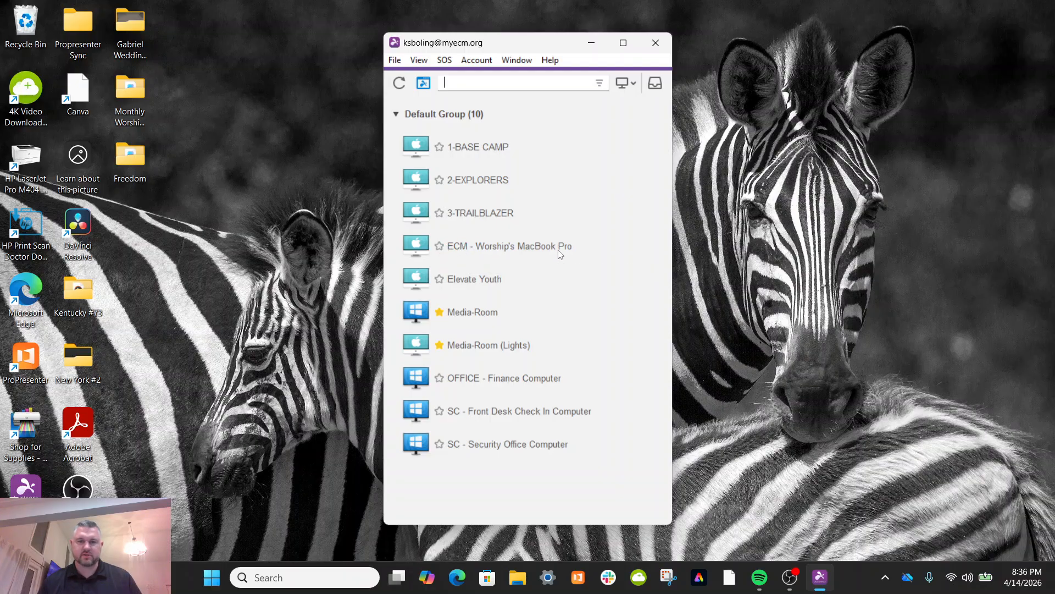
pyautogui.doubleClick(522, 248)
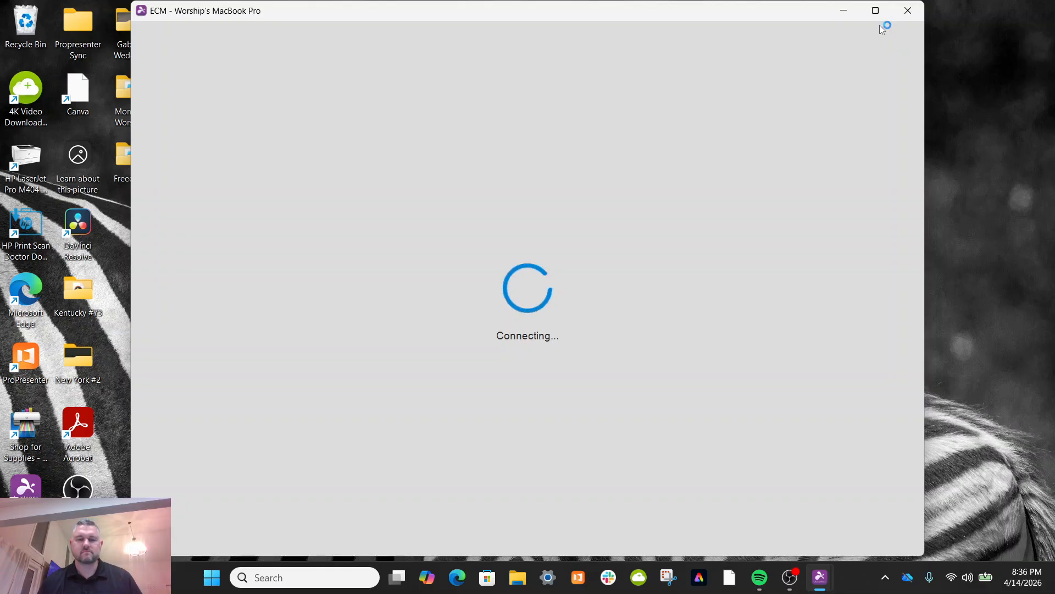
pyautogui.click(877, 11)
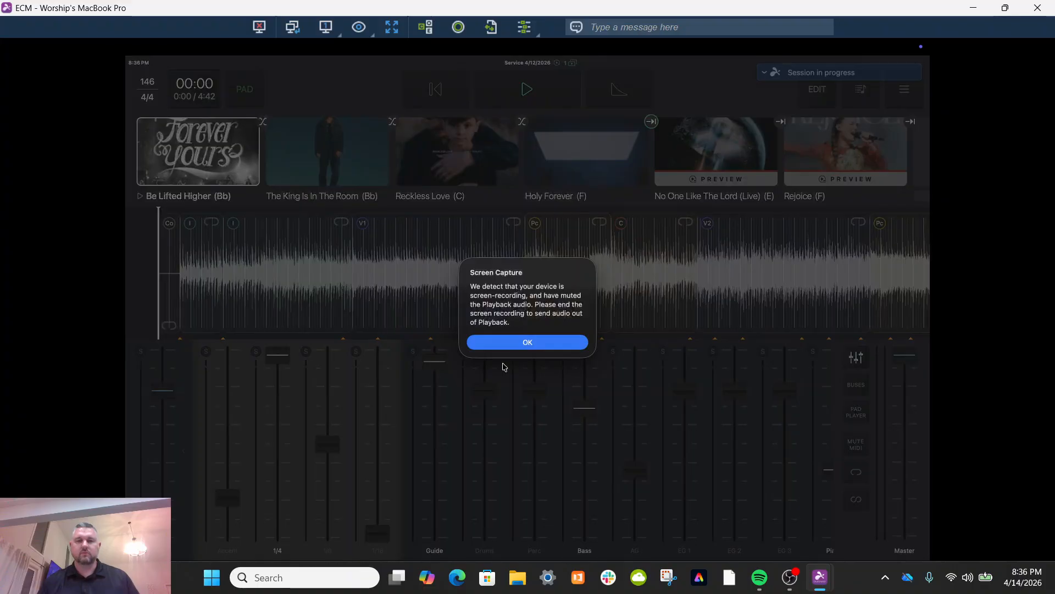
pyautogui.click(537, 343)
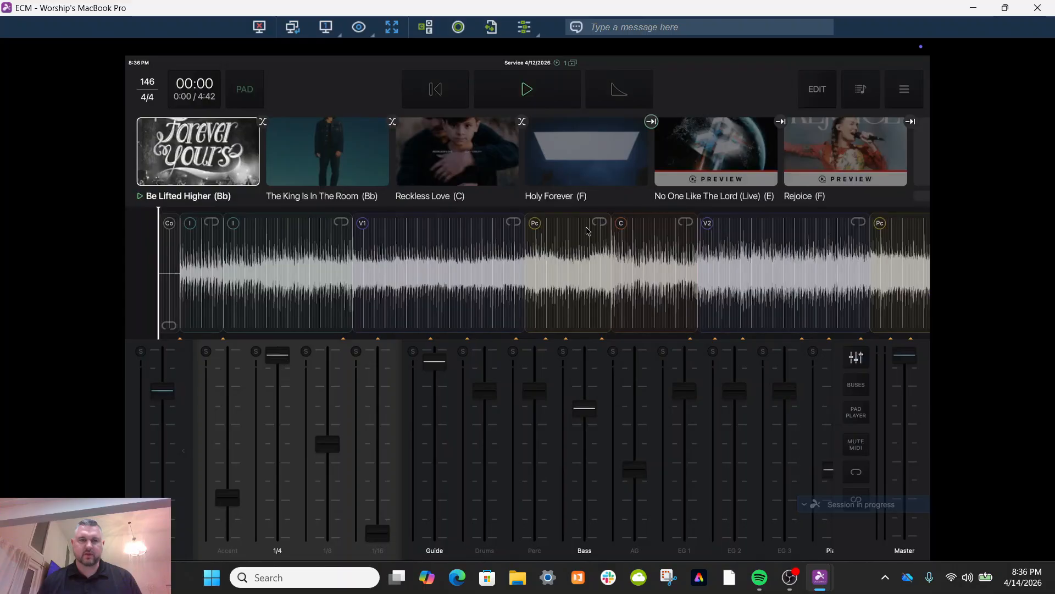
# Import the Weekend Services plan Service 4/19/2026 from Planning Center into Playback and load it as the setlist
pyautogui.click(864, 93)
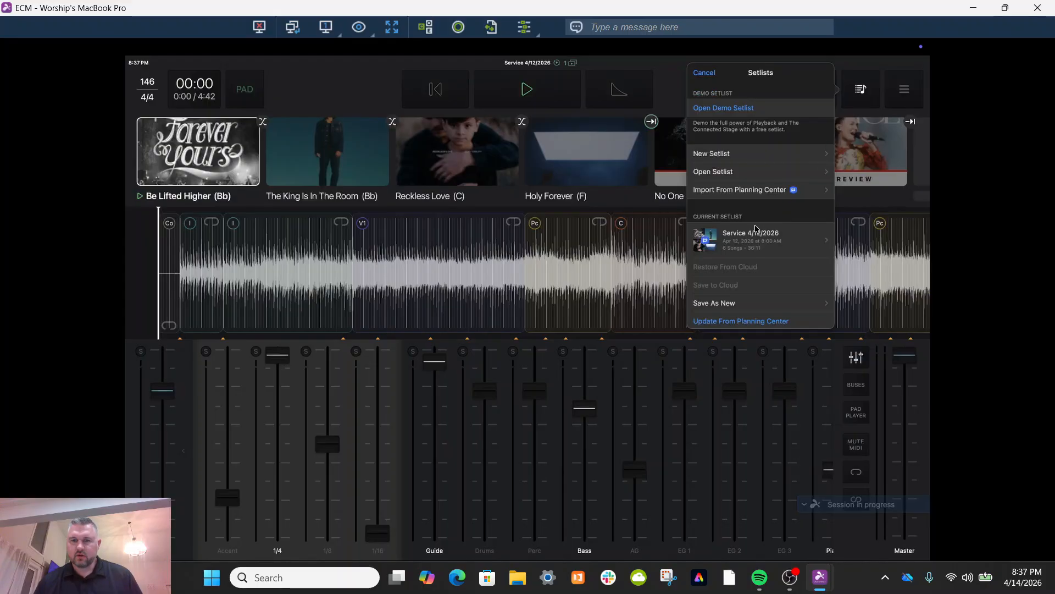
pyautogui.click(742, 190)
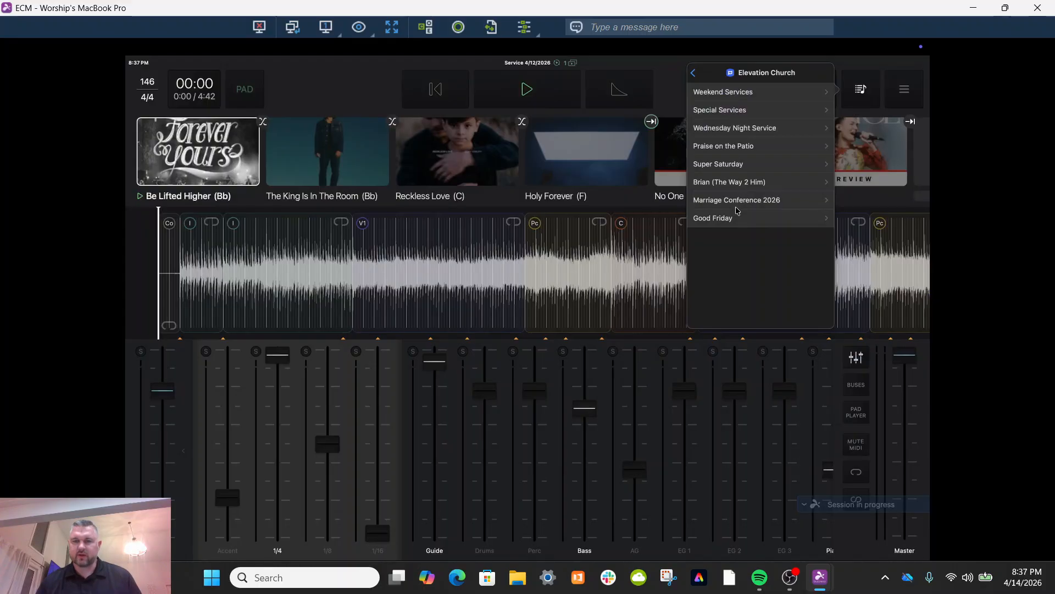
pyautogui.click(735, 93)
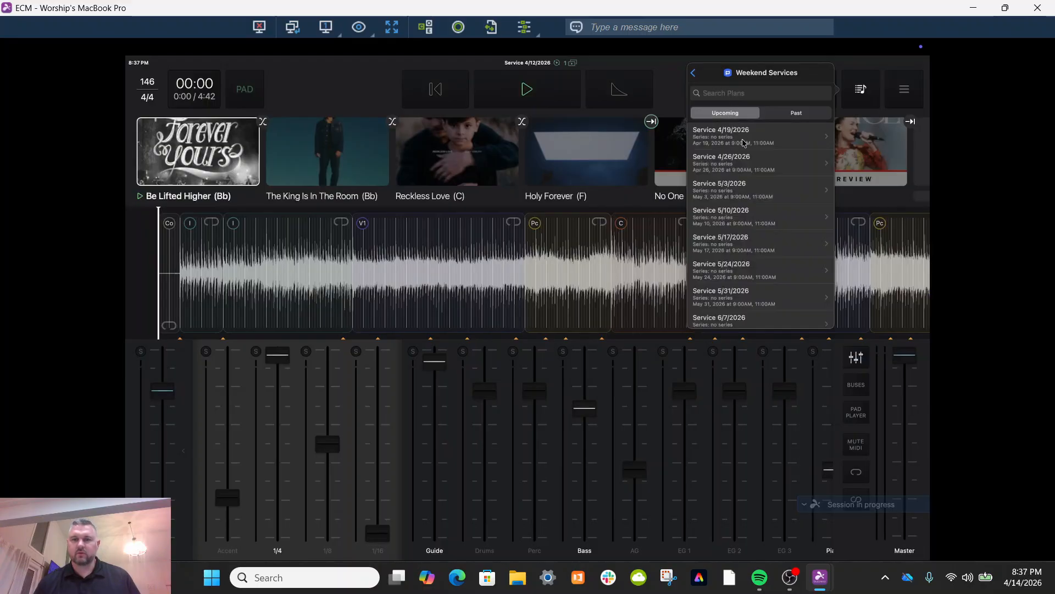
pyautogui.click(743, 143)
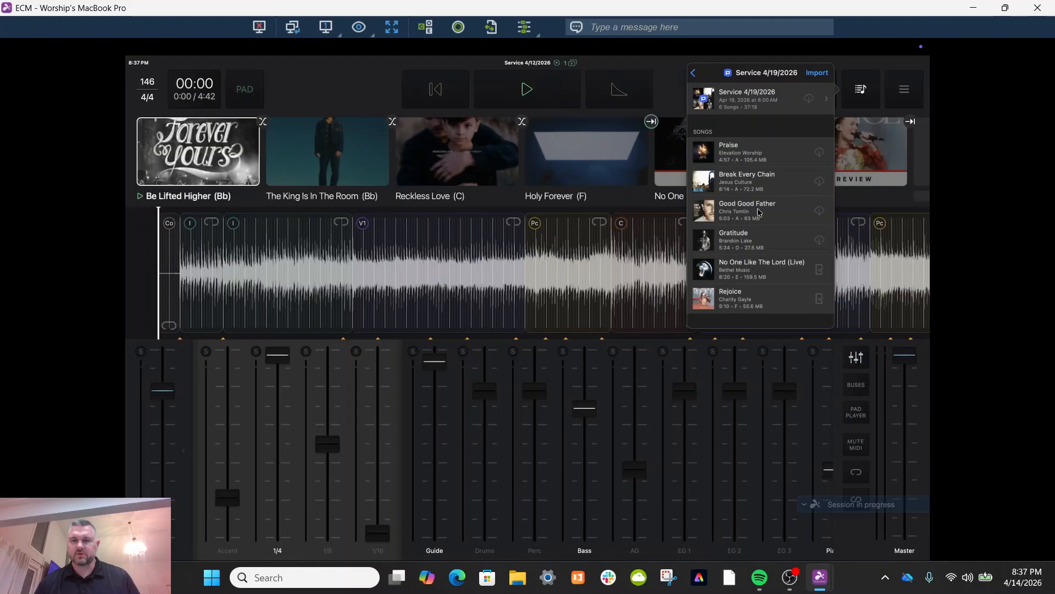
pyautogui.click(819, 73)
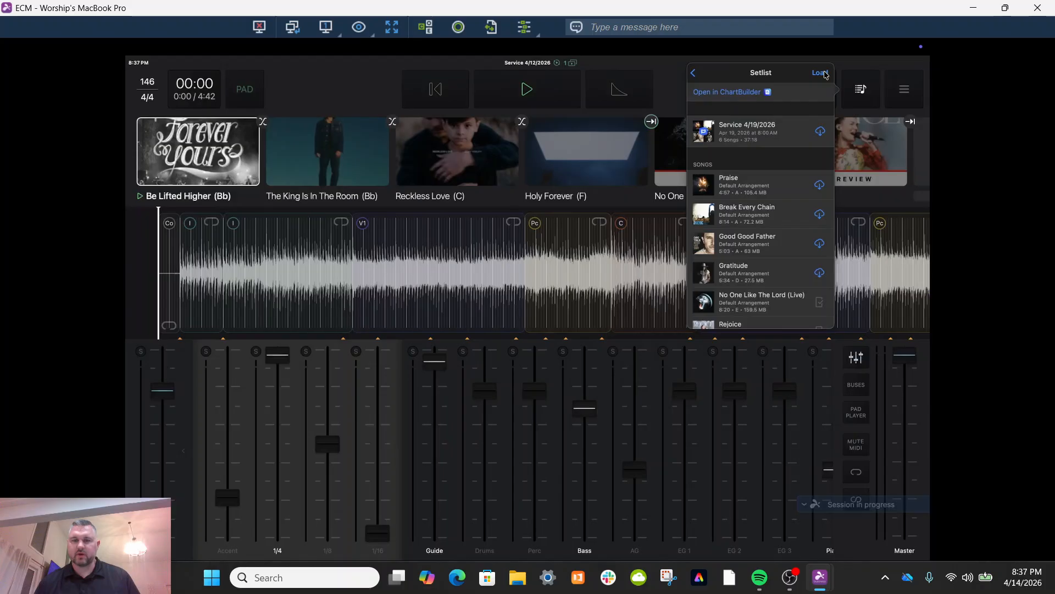
pyautogui.click(820, 73)
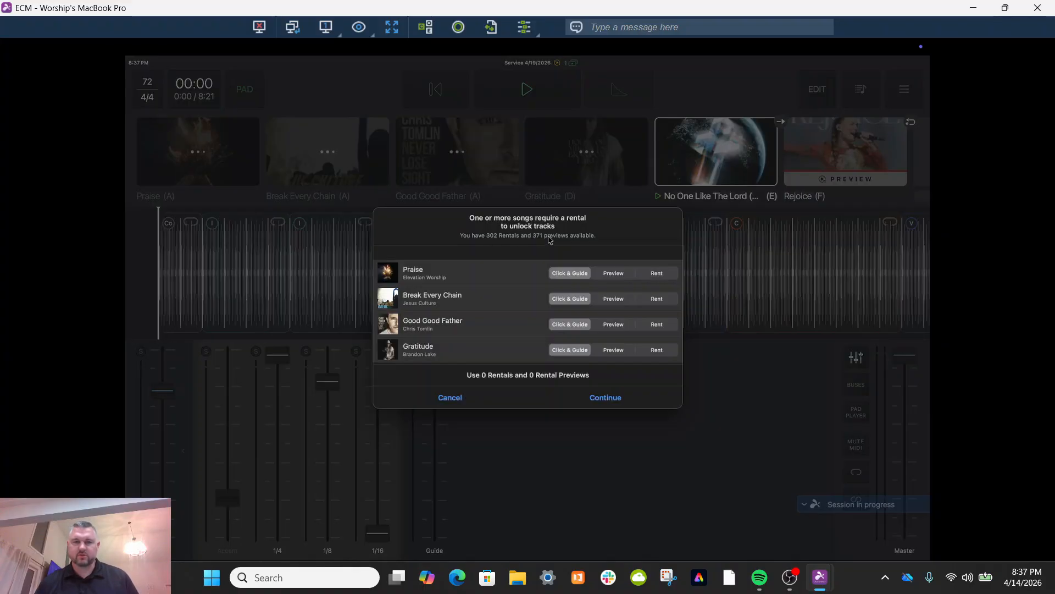
# Rent the tracks for Praise, Break Every Chain, Good Good Father and Gratitude, and confirm using the rentals
pyautogui.click(657, 273)
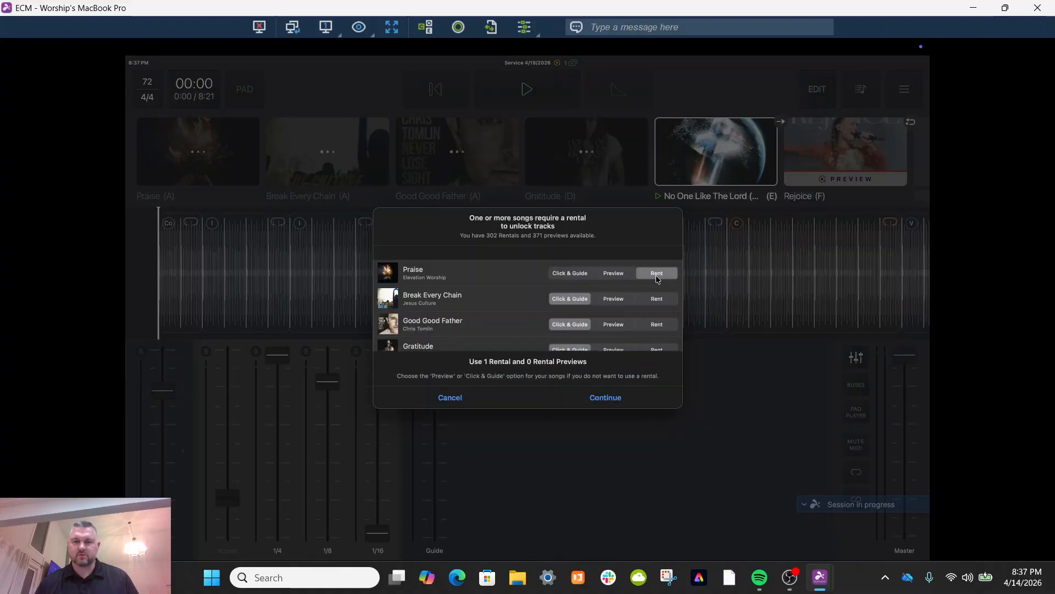
pyautogui.click(657, 300)
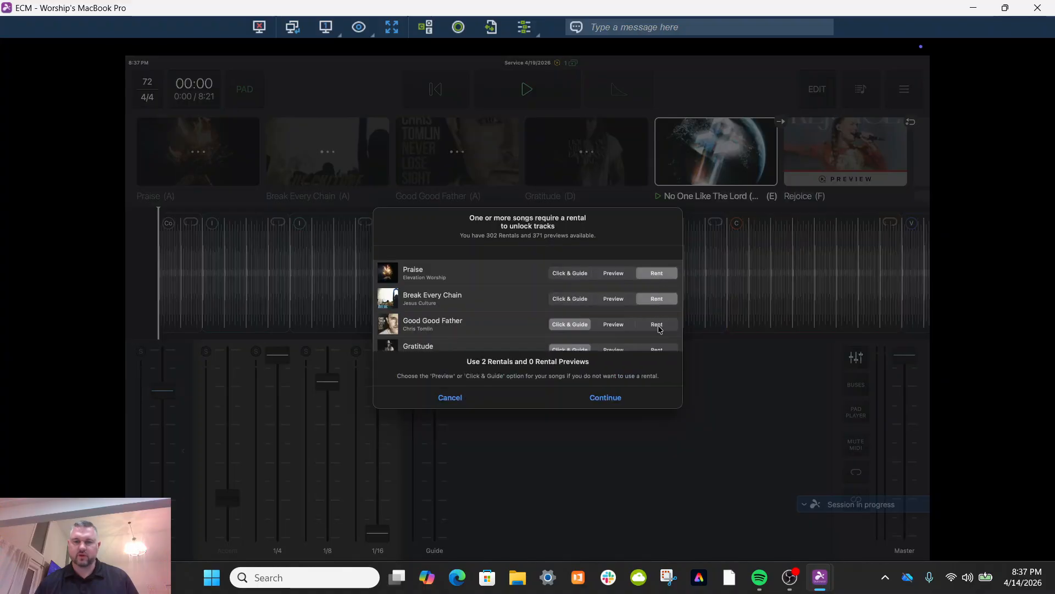
pyautogui.click(658, 324)
pyautogui.scroll(-1, 658, 326)
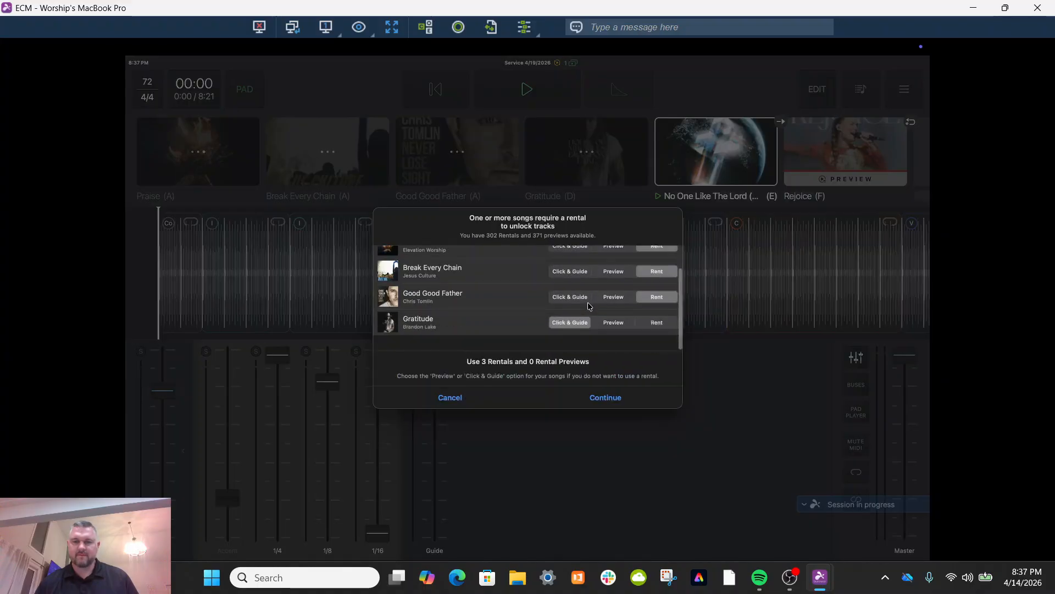
pyautogui.click(657, 323)
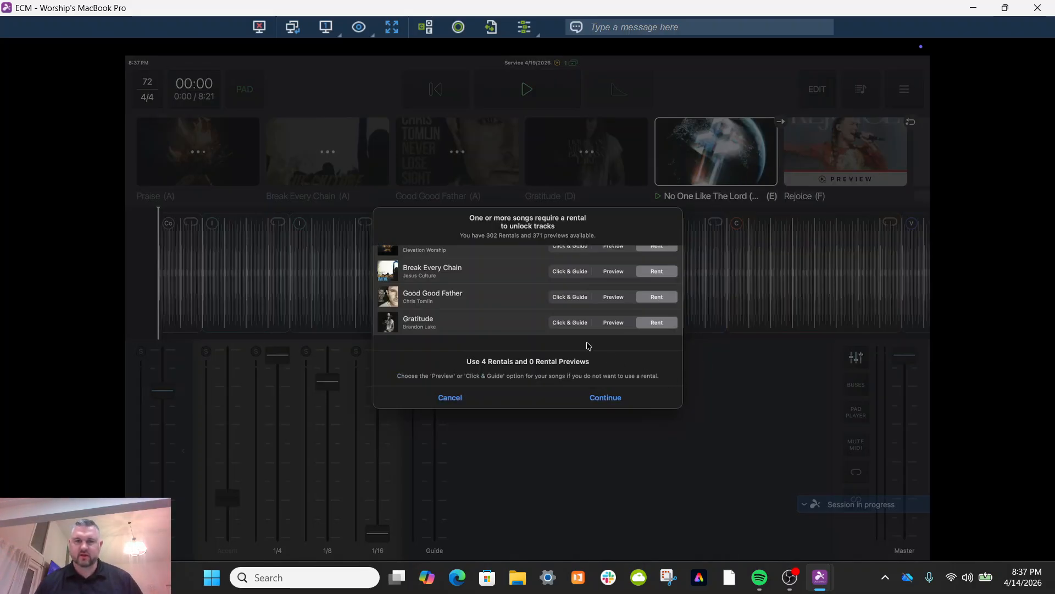
pyautogui.scroll(2, 509, 291)
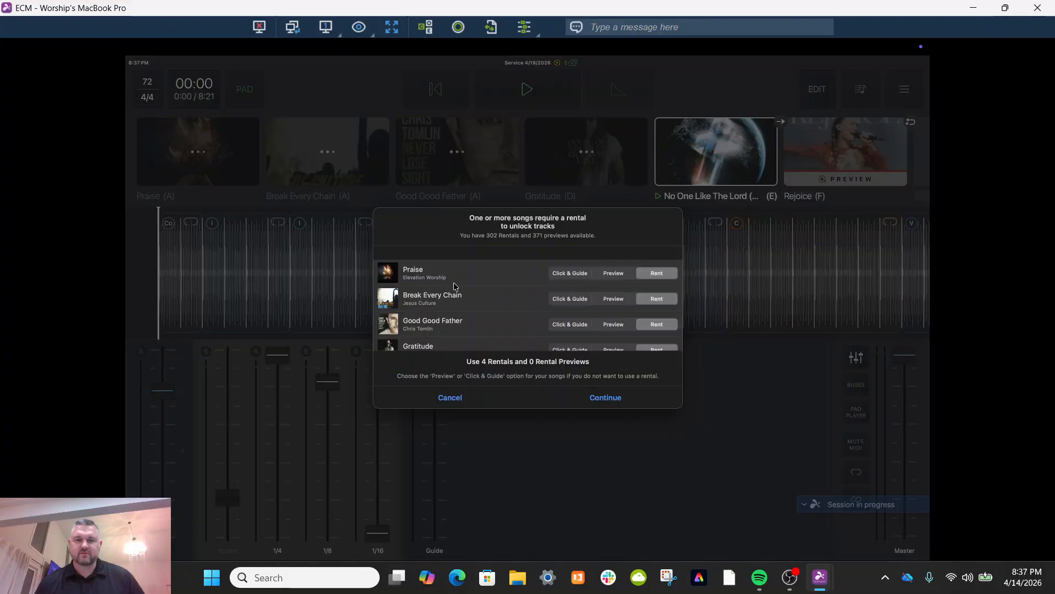
pyautogui.scroll(-2, 454, 288)
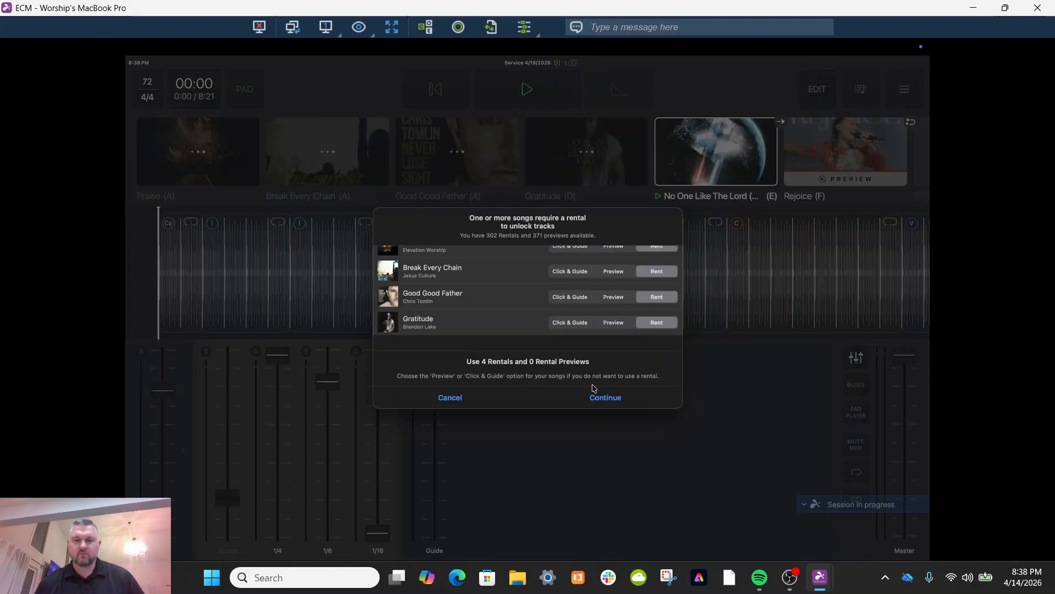
pyautogui.click(606, 400)
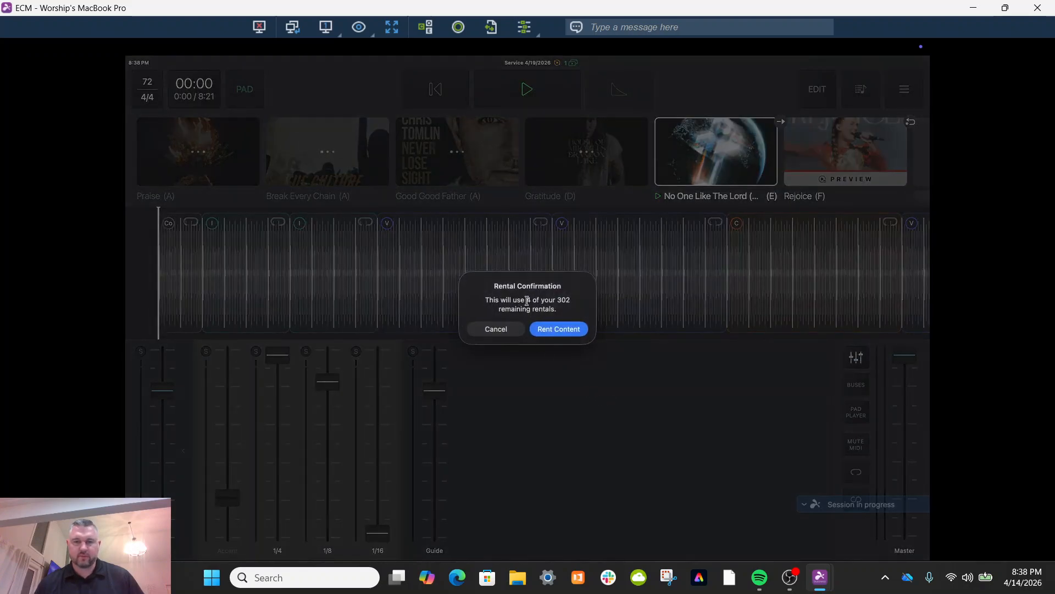
pyautogui.click(566, 332)
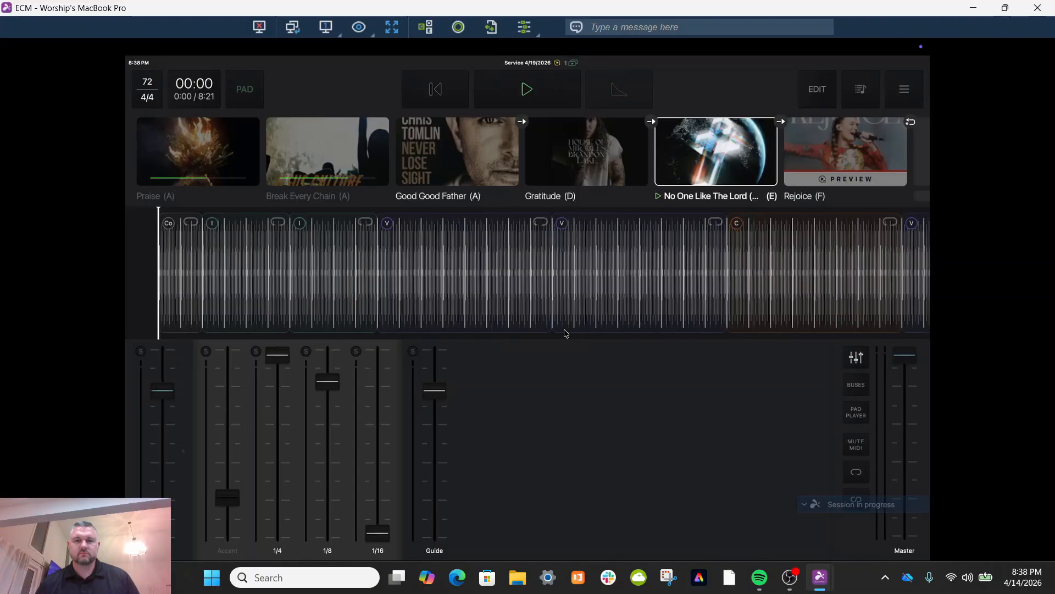
# Check the loaded tracks of each song in the Service 4/19/2026 setlist, comparing Gratitude with No One Like The Lord
pyautogui.click(580, 169)
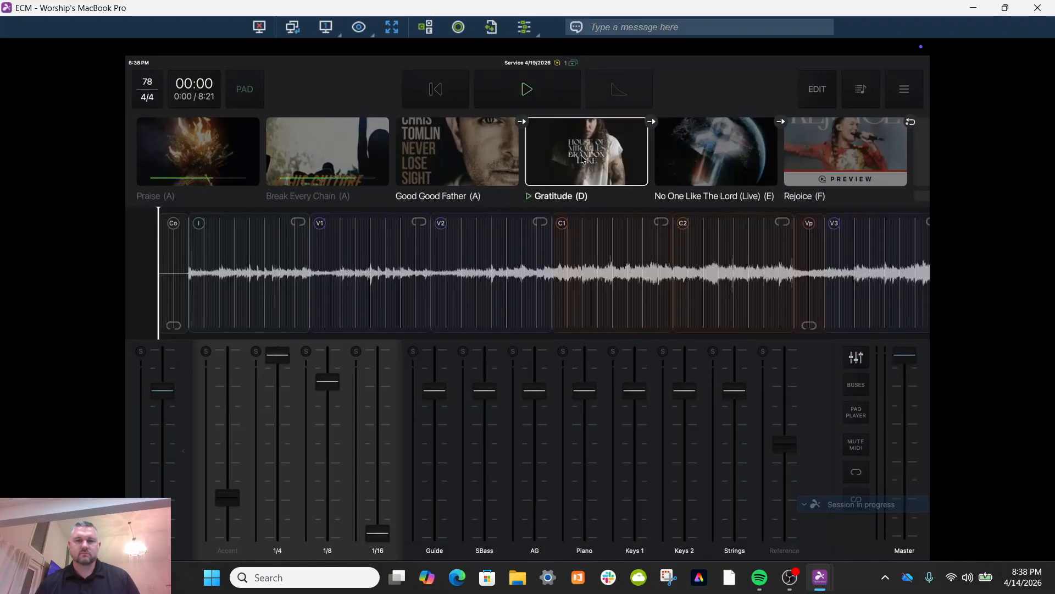
pyautogui.click(712, 174)
pyautogui.click(822, 167)
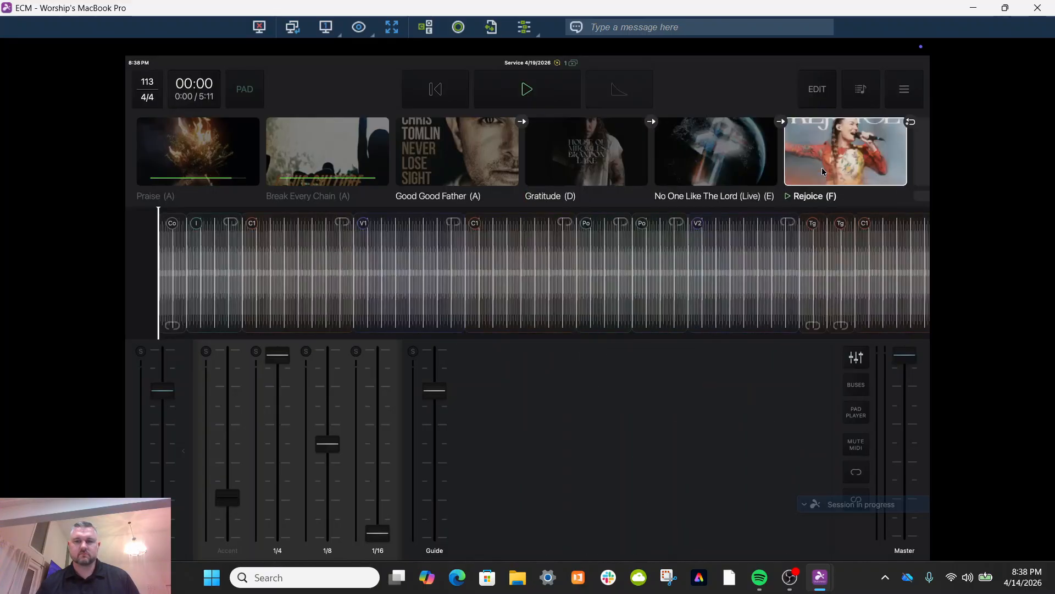
pyautogui.click(725, 159)
pyautogui.click(300, 165)
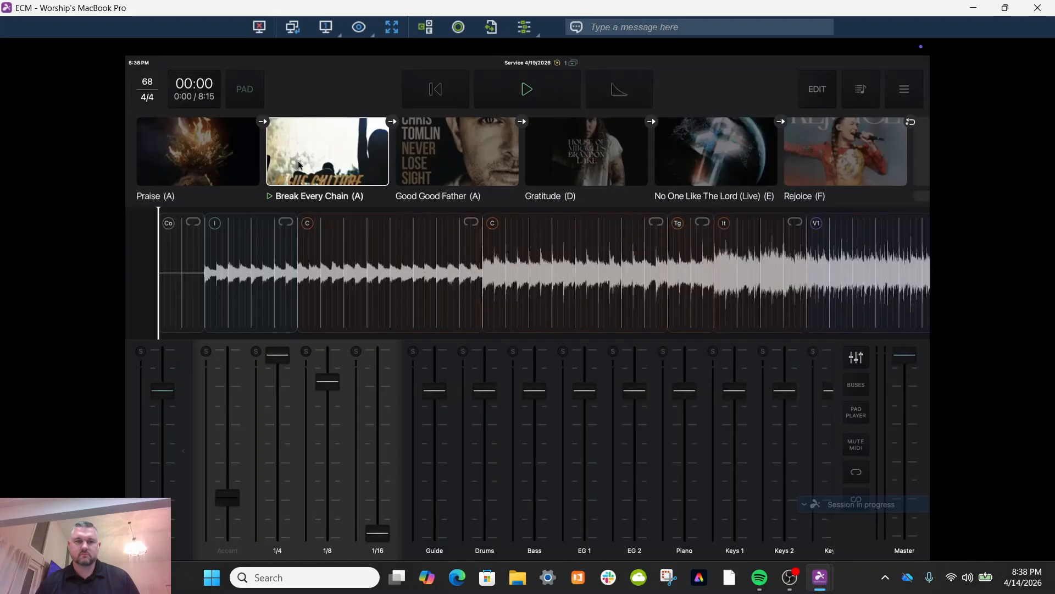
pyautogui.click(228, 162)
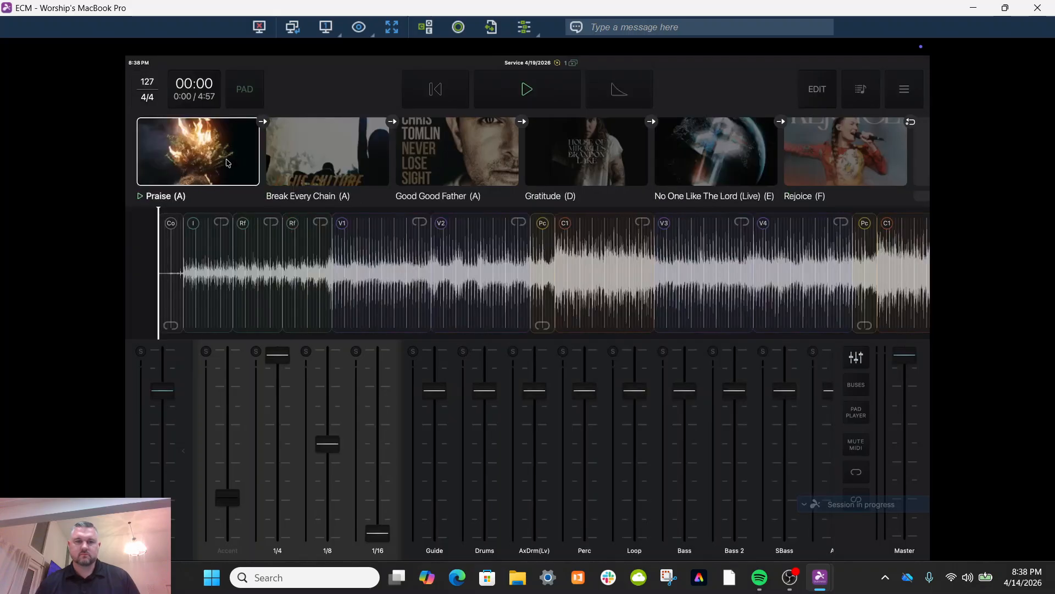
pyautogui.click(297, 165)
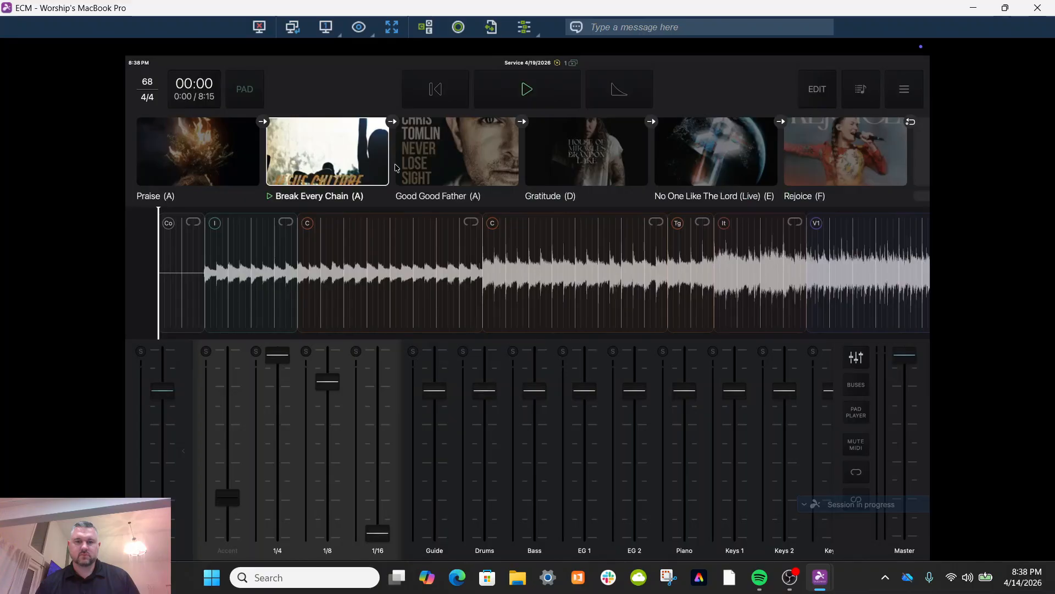
pyautogui.click(424, 168)
pyautogui.click(599, 167)
pyautogui.click(714, 160)
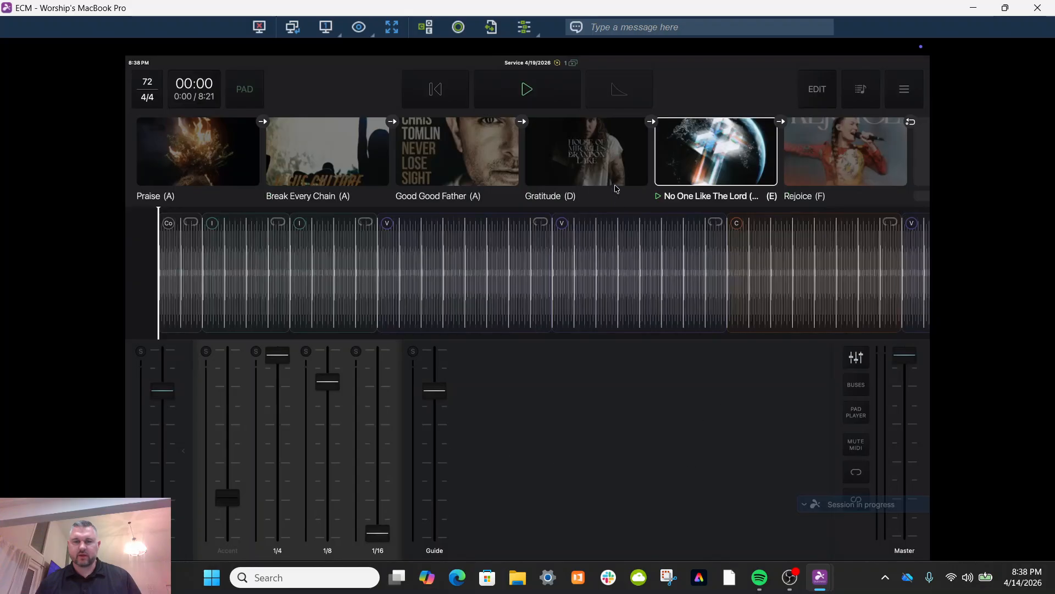
pyautogui.click(605, 160)
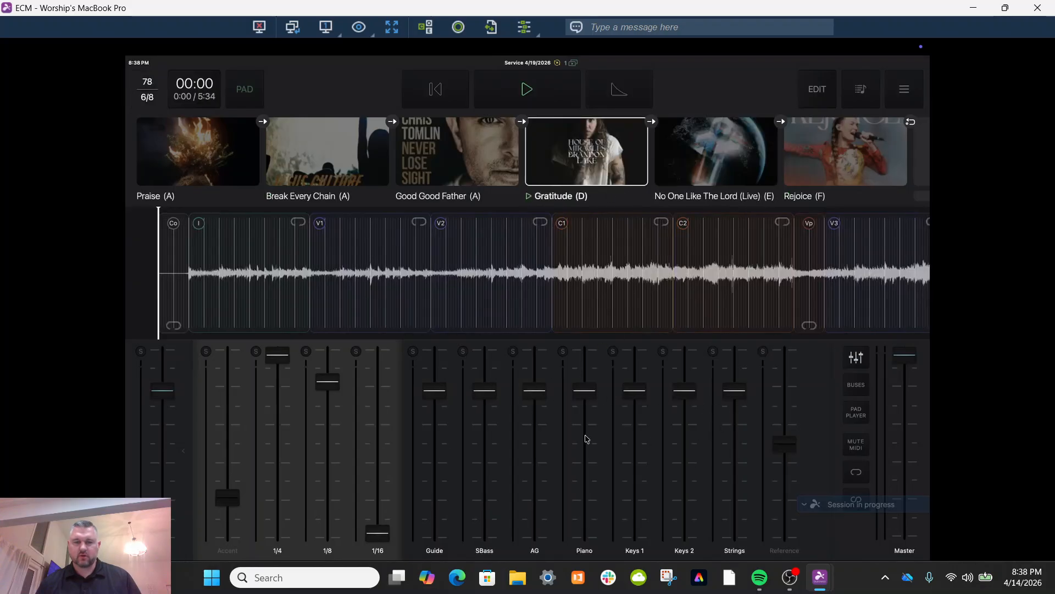
pyautogui.click(745, 155)
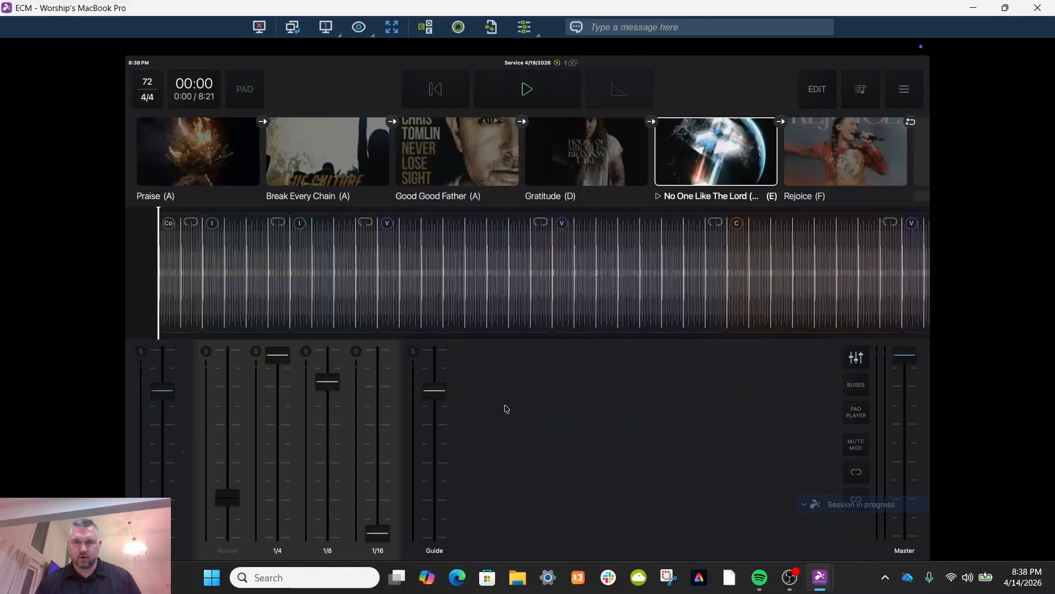
# Edit the setlist and delete the songs No One Like The Lord (Live) and Rejoice from it
pyautogui.click(815, 93)
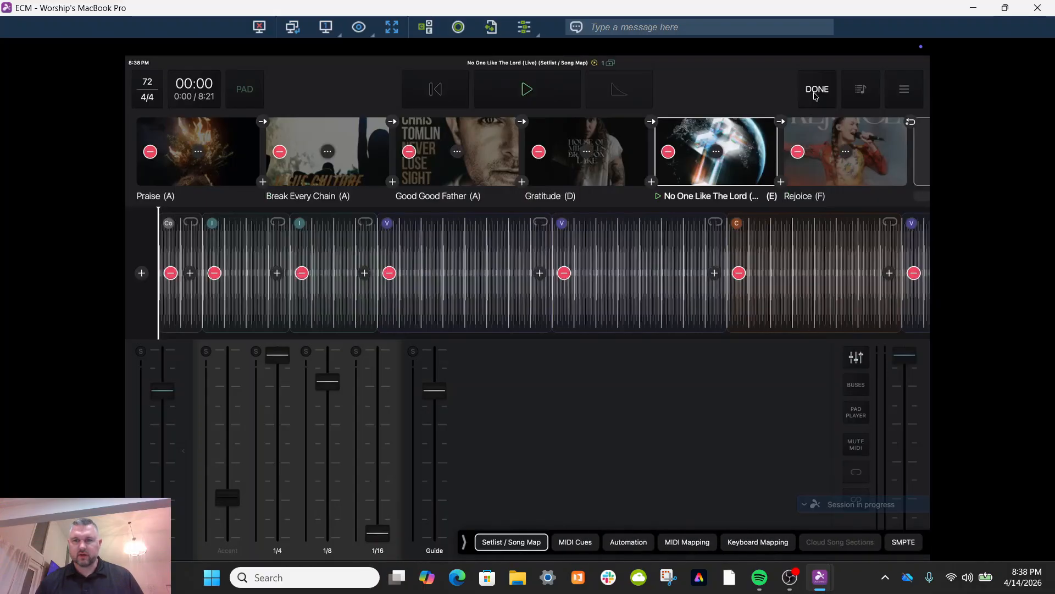
pyautogui.click(669, 152)
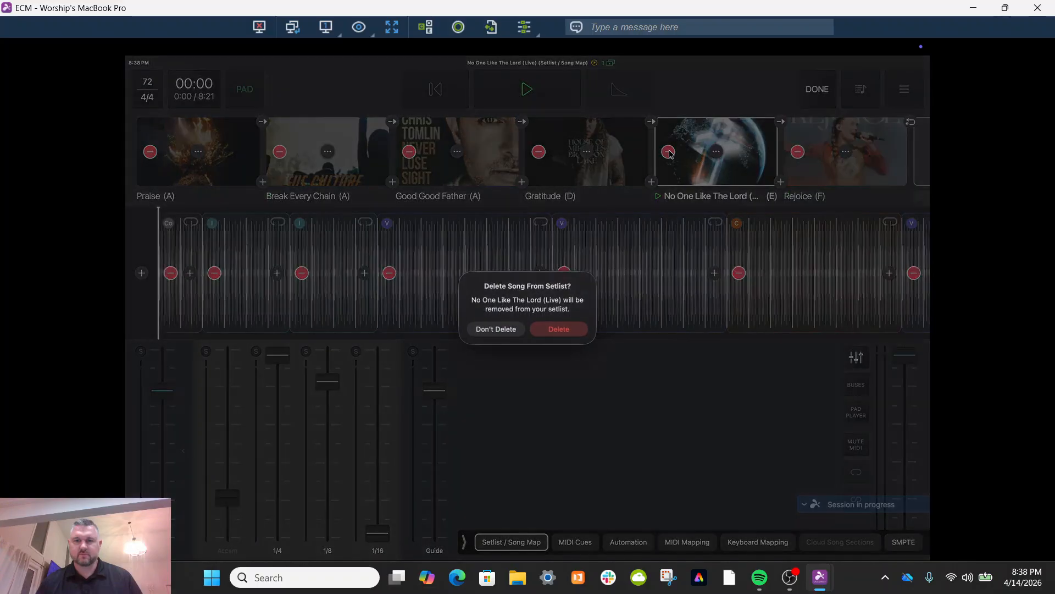
pyautogui.click(557, 329)
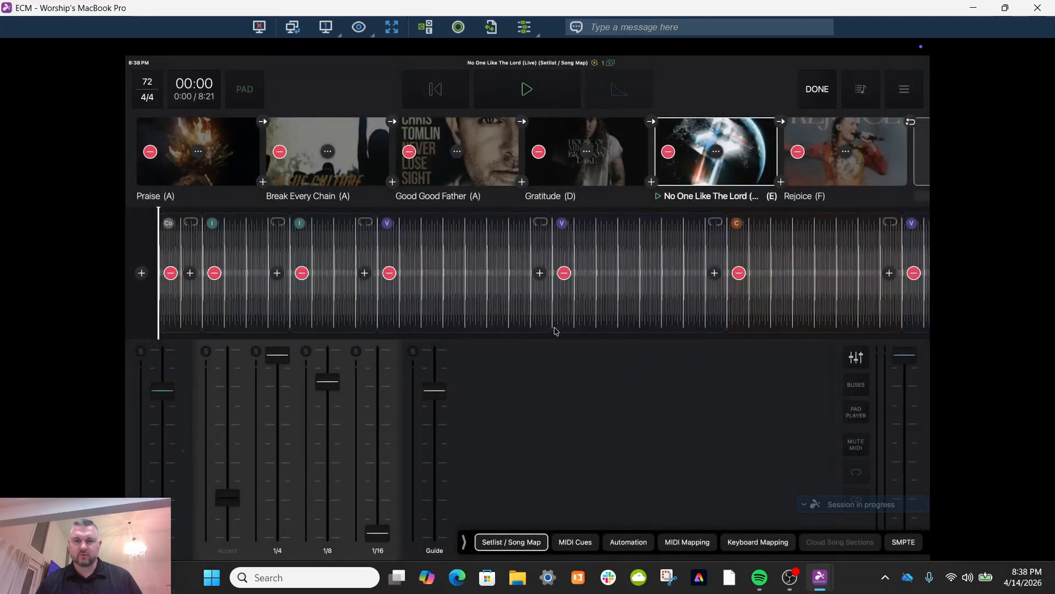
pyautogui.click(693, 179)
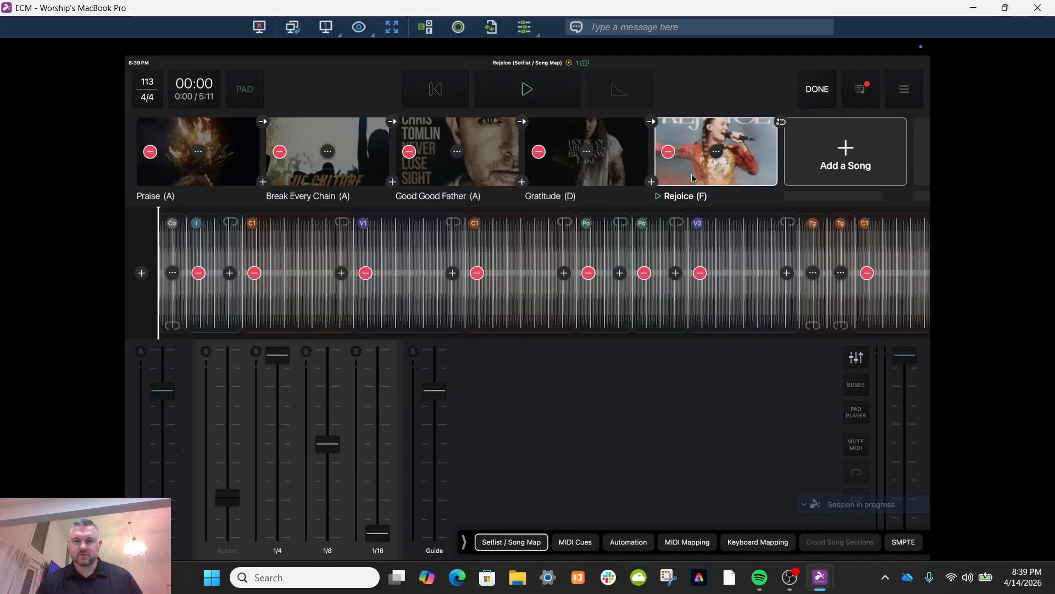
pyautogui.click(669, 153)
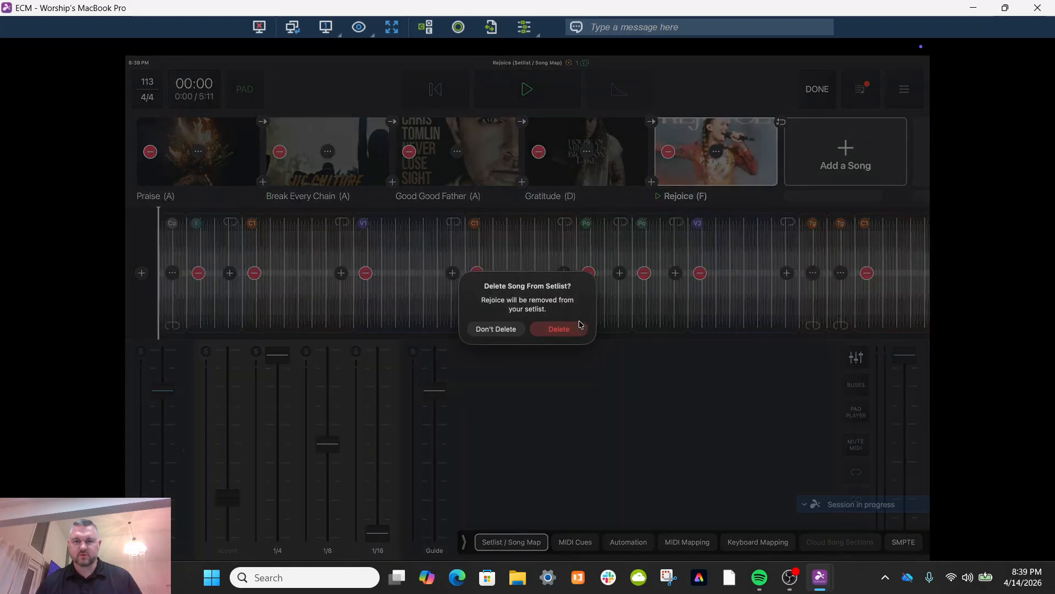
pyautogui.click(564, 333)
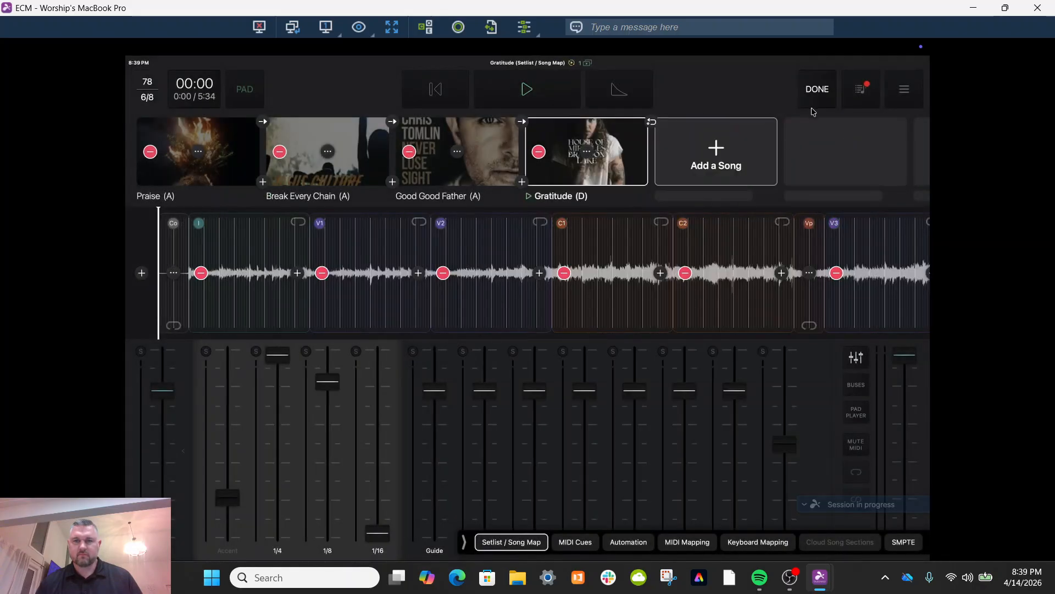
# Start adding a song after Gratitude and search the catalogue for "no one like the lord"
pyautogui.click(717, 154)
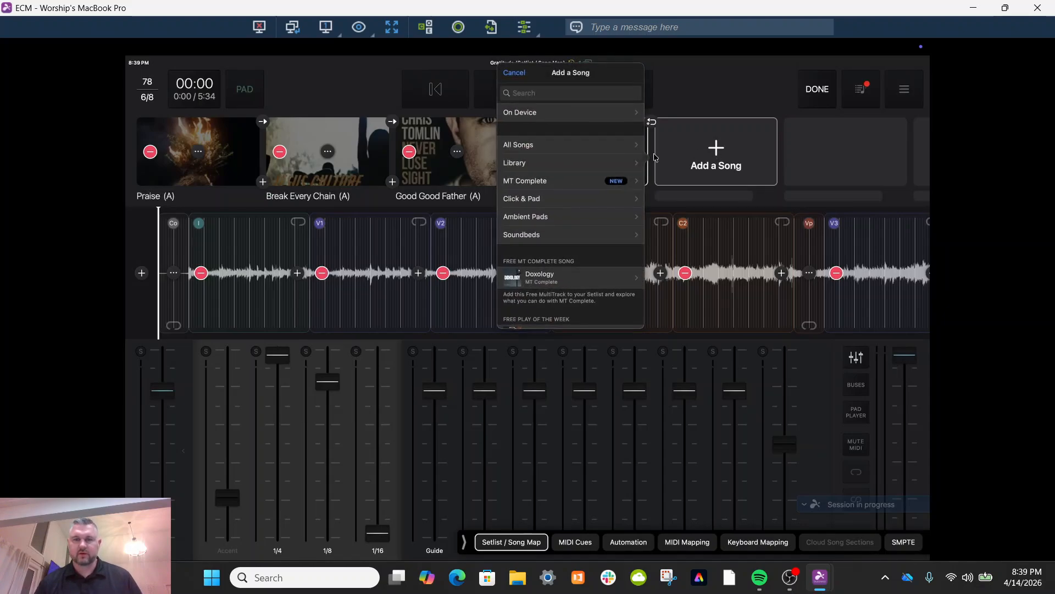
pyautogui.click(549, 94)
pyautogui.write('no one li')
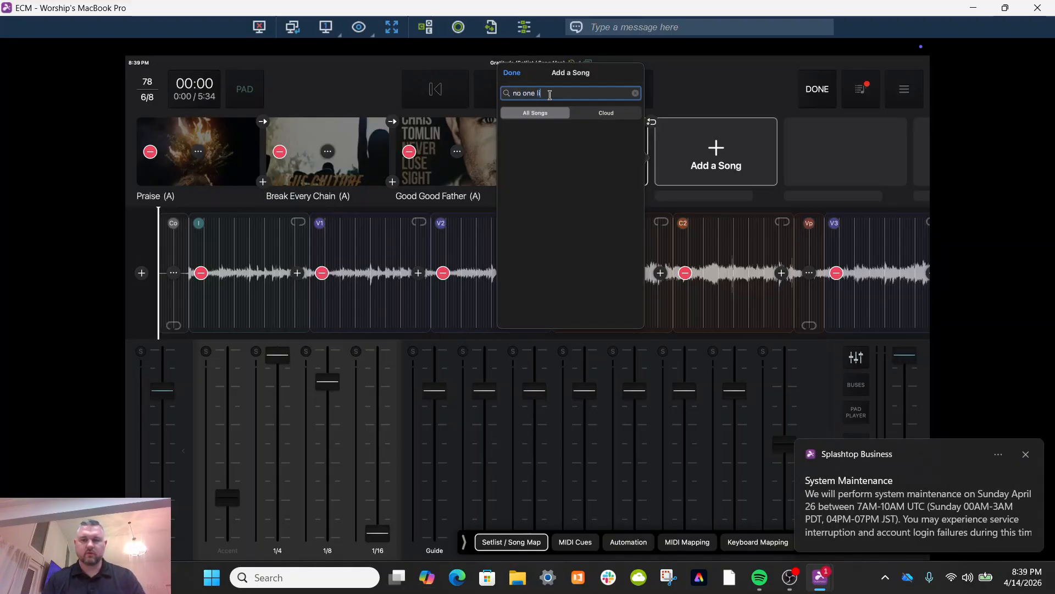
pyautogui.write('ke the lord')
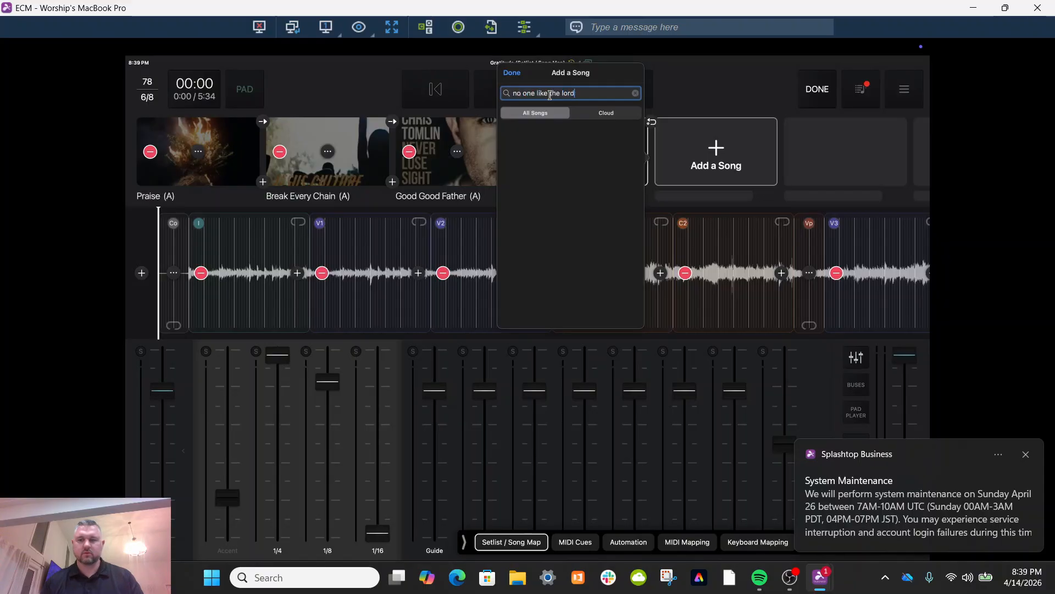
pyautogui.press('Return')
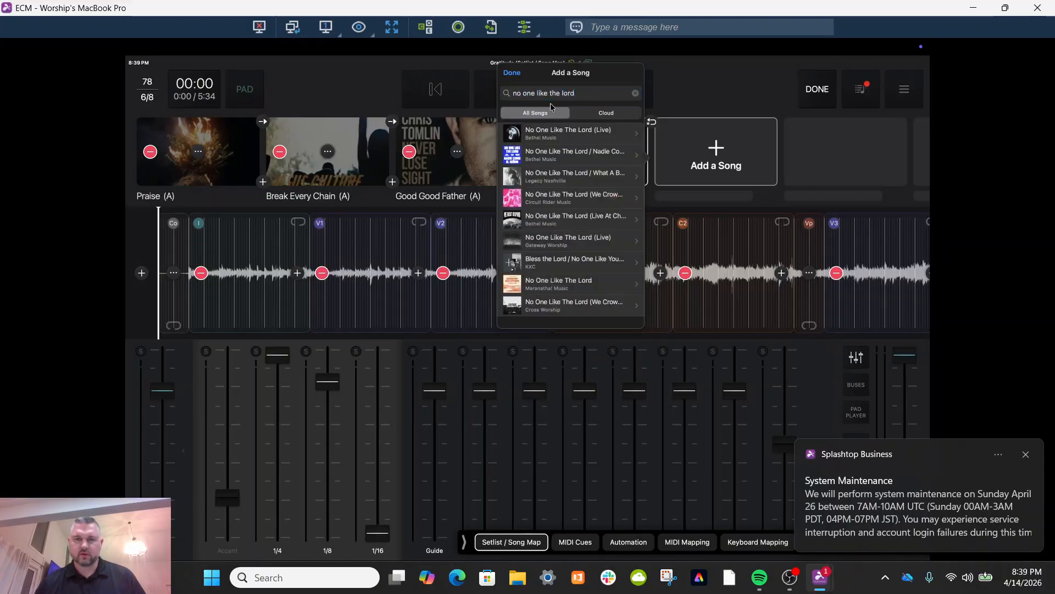
# Add Bethel Music's No One Like The Lord (Live) to the setlist as a preview and load it
pyautogui.click(552, 130)
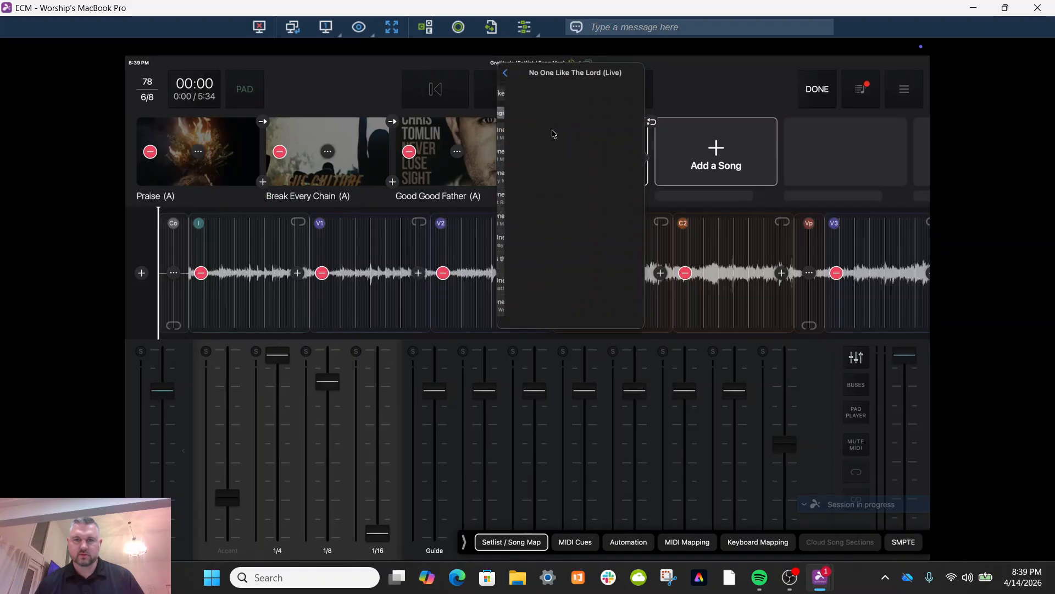
pyautogui.click(567, 142)
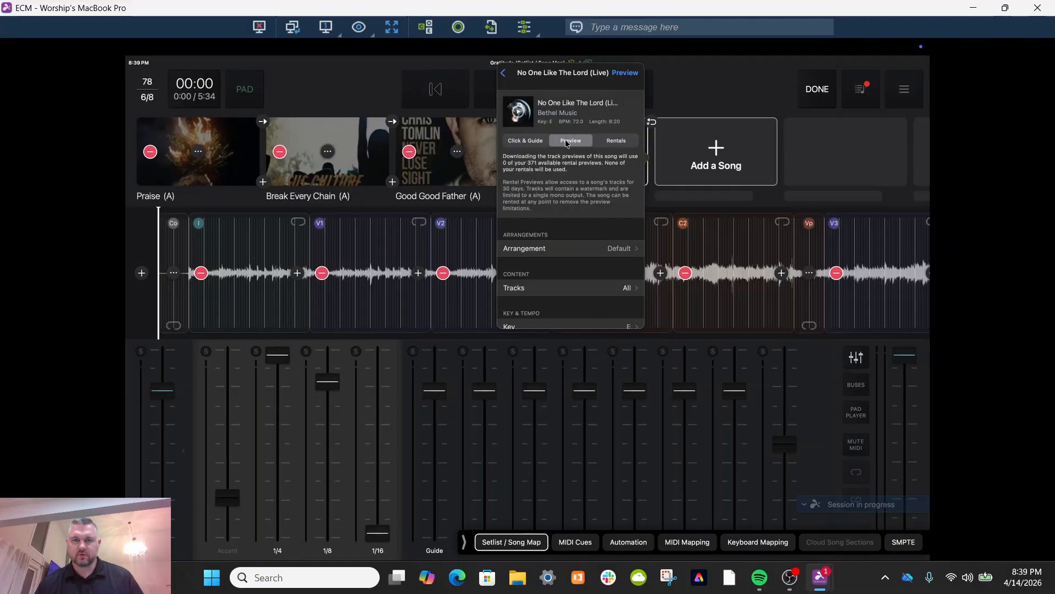
pyautogui.scroll(-5, 572, 177)
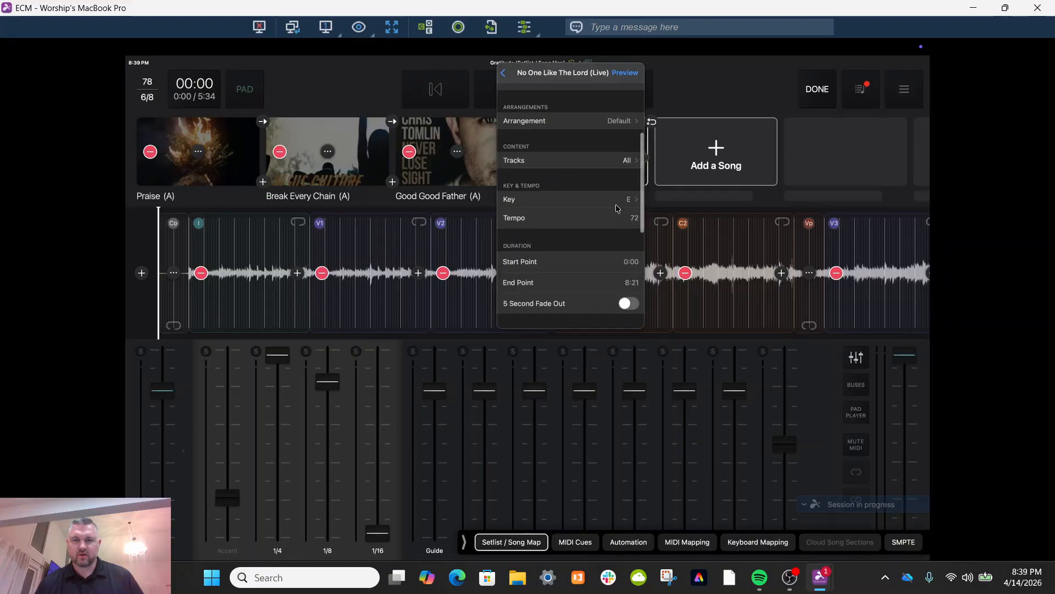
pyautogui.scroll(-3, 616, 193)
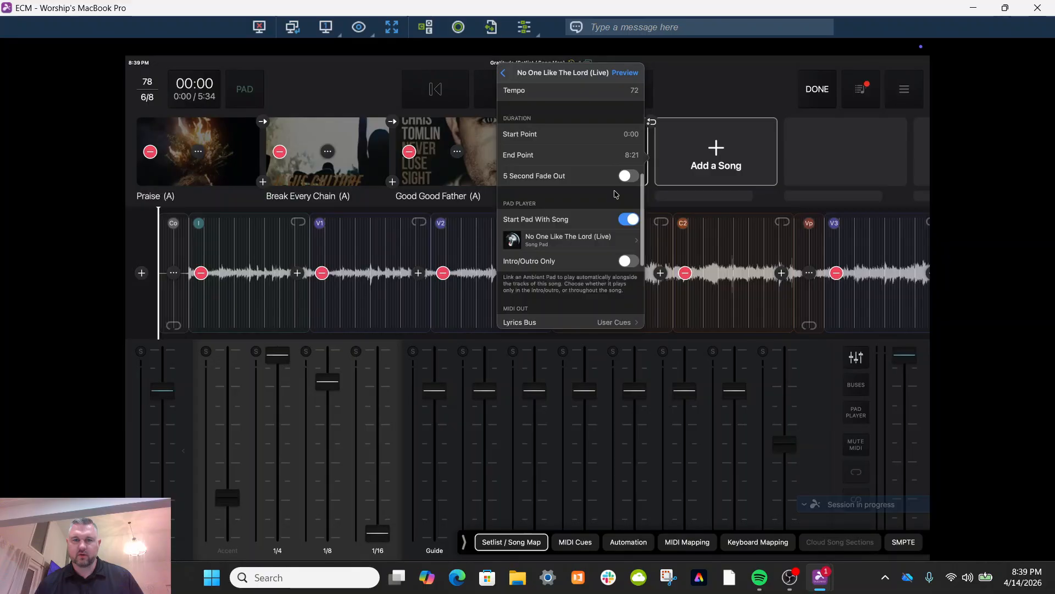
pyautogui.scroll(10, 616, 193)
pyautogui.click(626, 72)
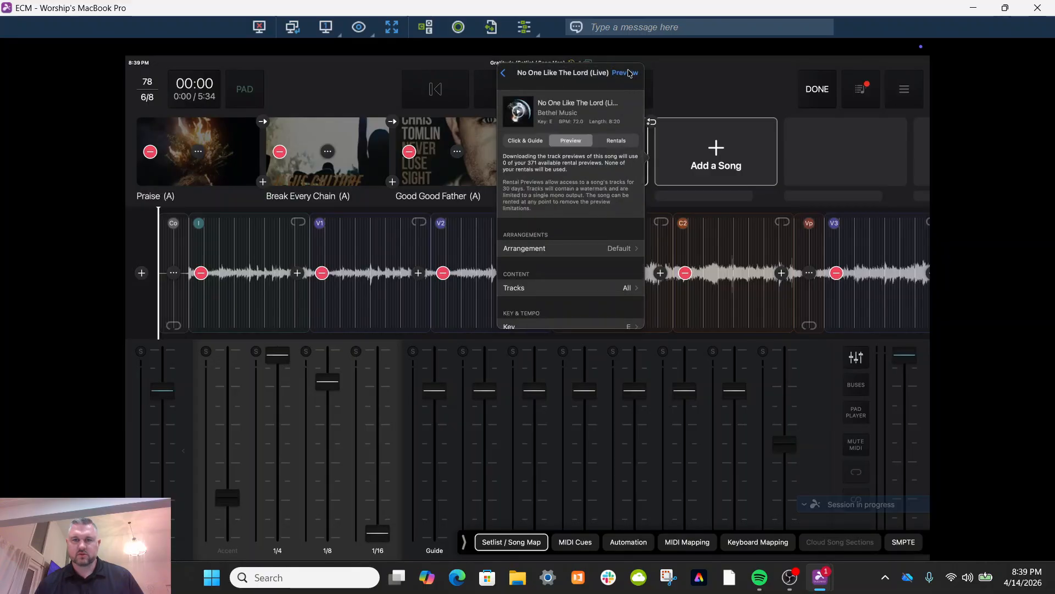
pyautogui.click(701, 163)
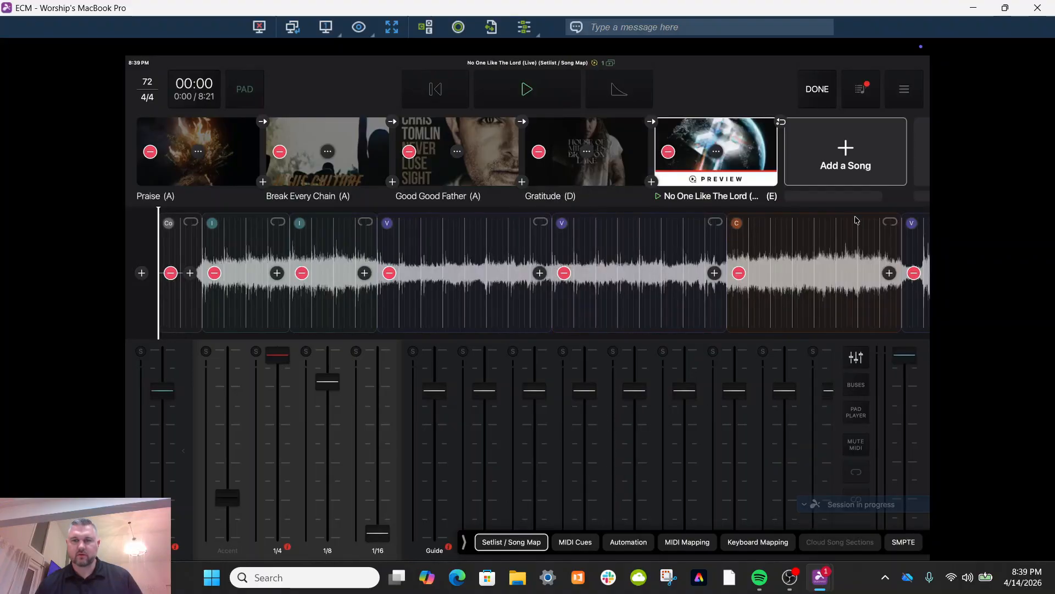
# Start adding a song after No One Like The Lord (Live) and search the catalogue for "rejoice"
pyautogui.click(840, 155)
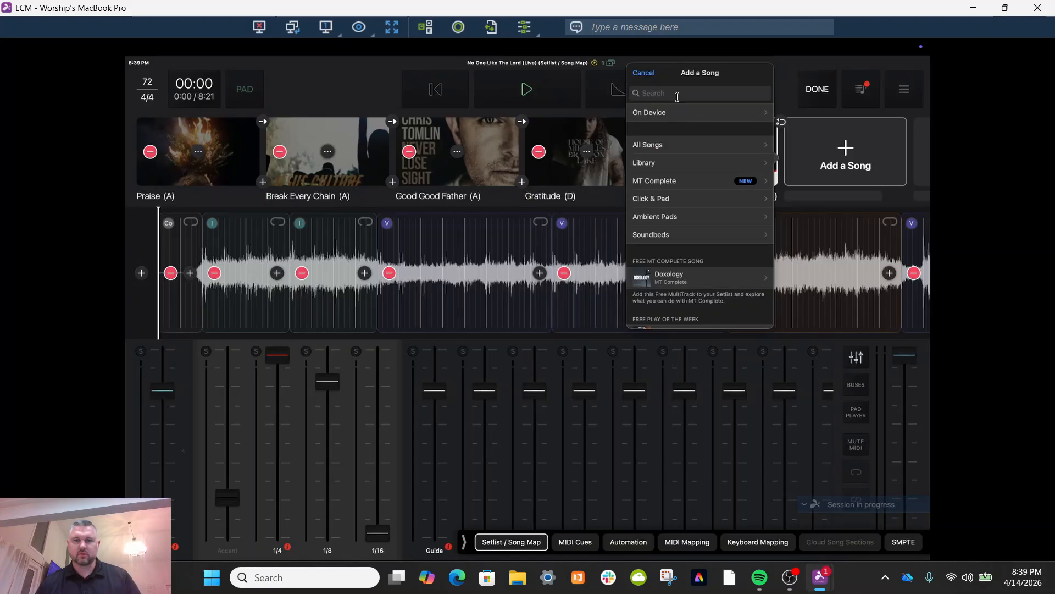
pyautogui.click(677, 93)
pyautogui.write('rejoic')
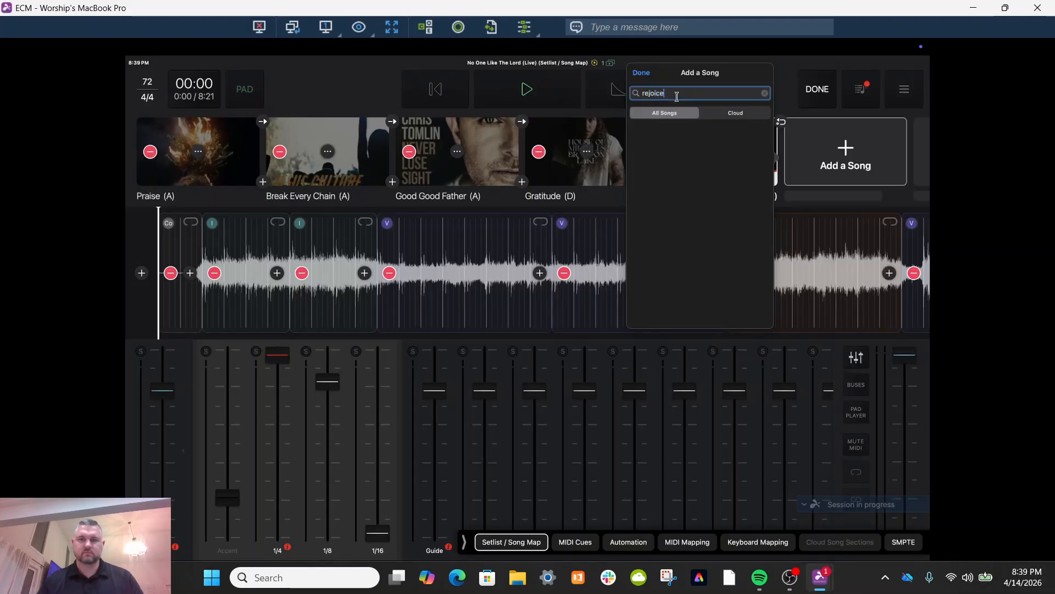
pyautogui.write('e')
pyautogui.press('Return')
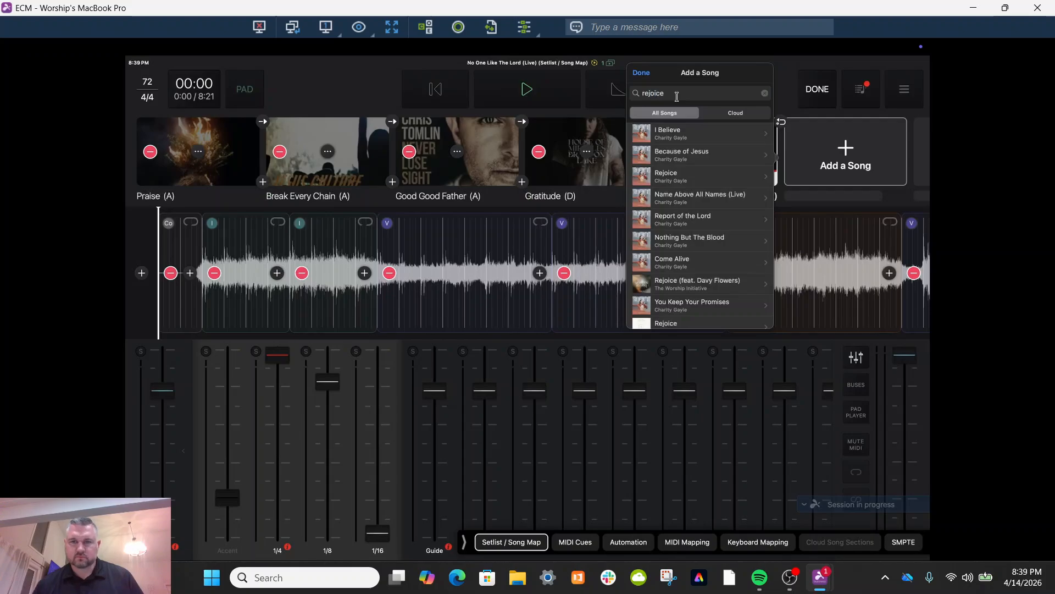
# Add Charity Gayle's Rejoice to the setlist as a preview, load it, and finish editing the setlist
pyautogui.click(699, 177)
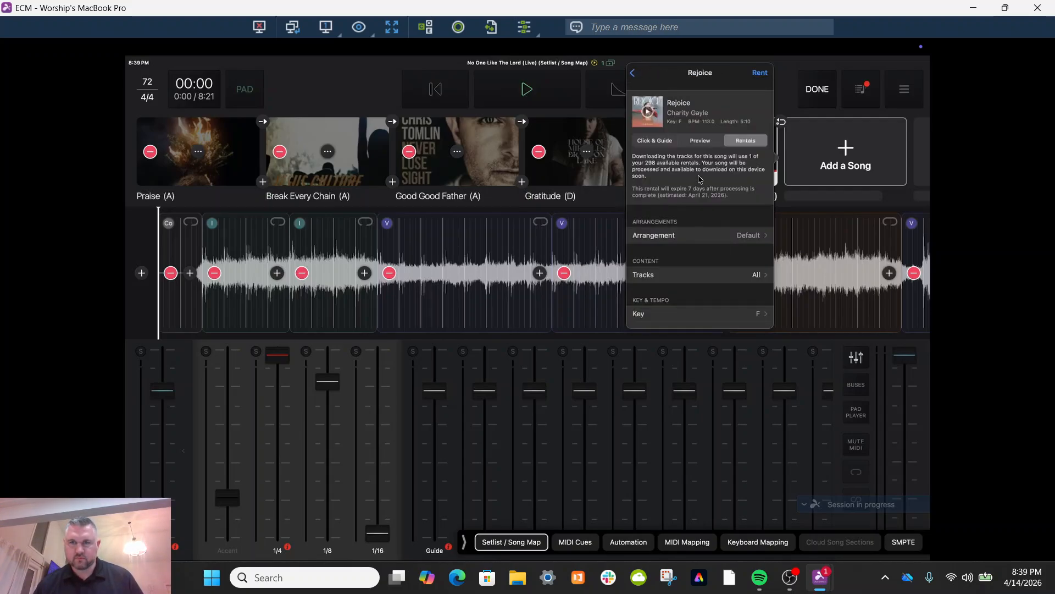
pyautogui.click(702, 144)
pyautogui.scroll(-2, 708, 183)
pyautogui.scroll(-2, 708, 182)
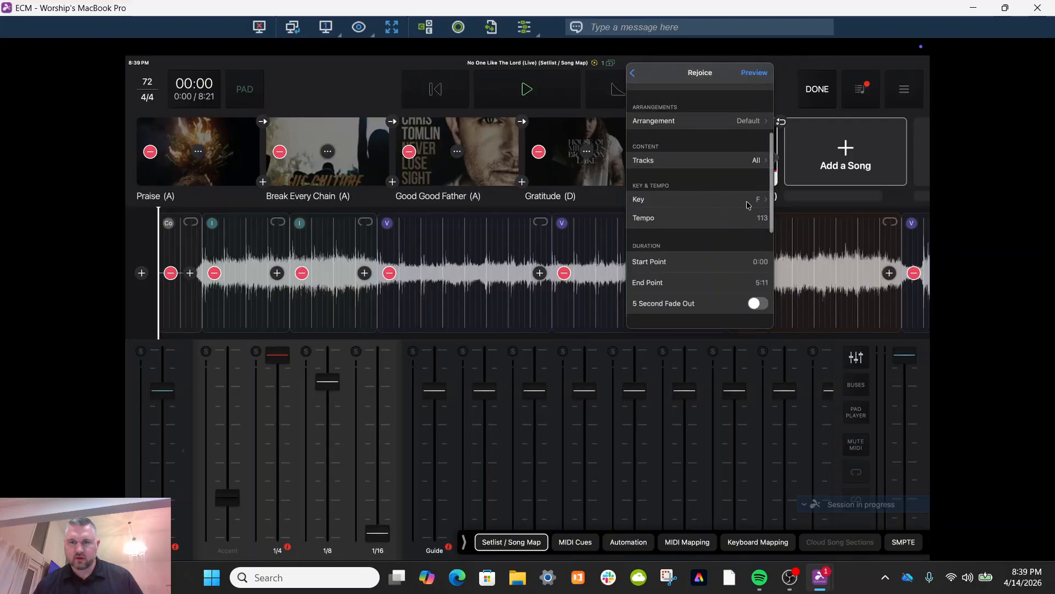
pyautogui.scroll(4, 736, 194)
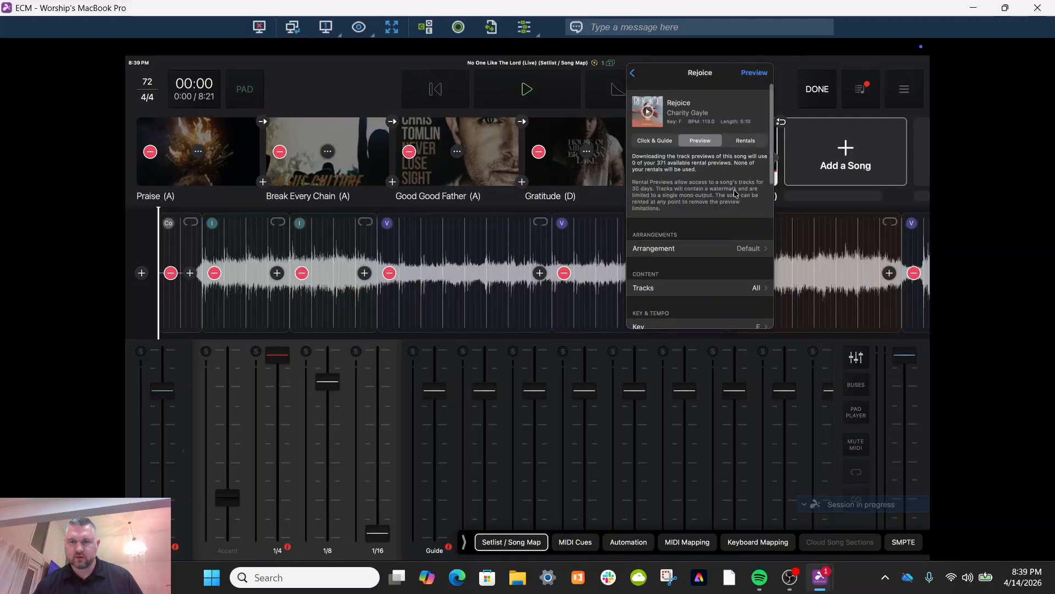
pyautogui.click(758, 75)
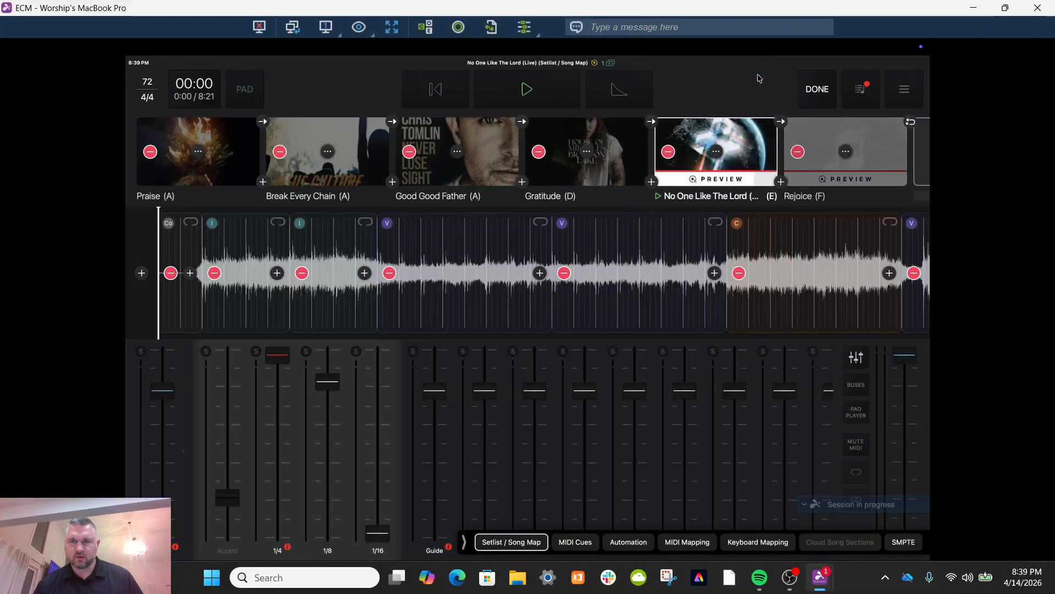
pyautogui.click(839, 142)
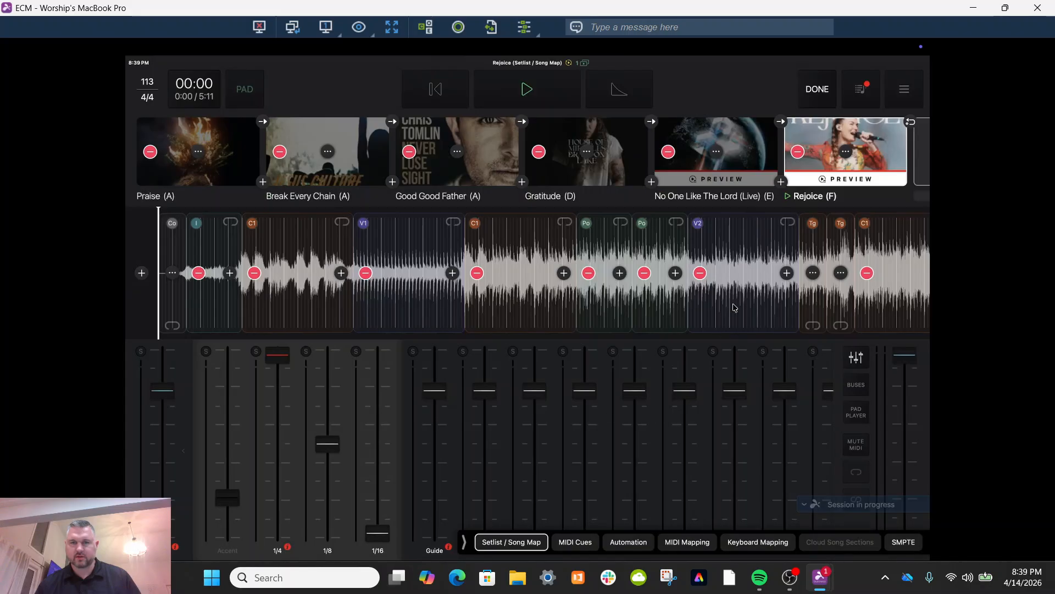
pyautogui.click(817, 89)
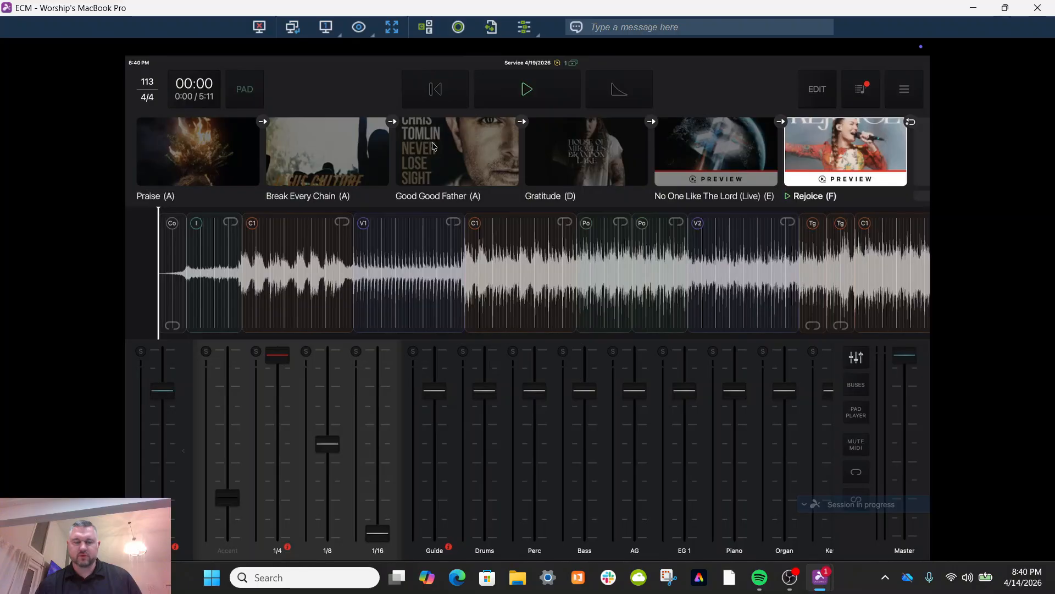
# Set the transitions after Praise, Break Every Chain and Good Good Father to Crossfade
pyautogui.click(264, 122)
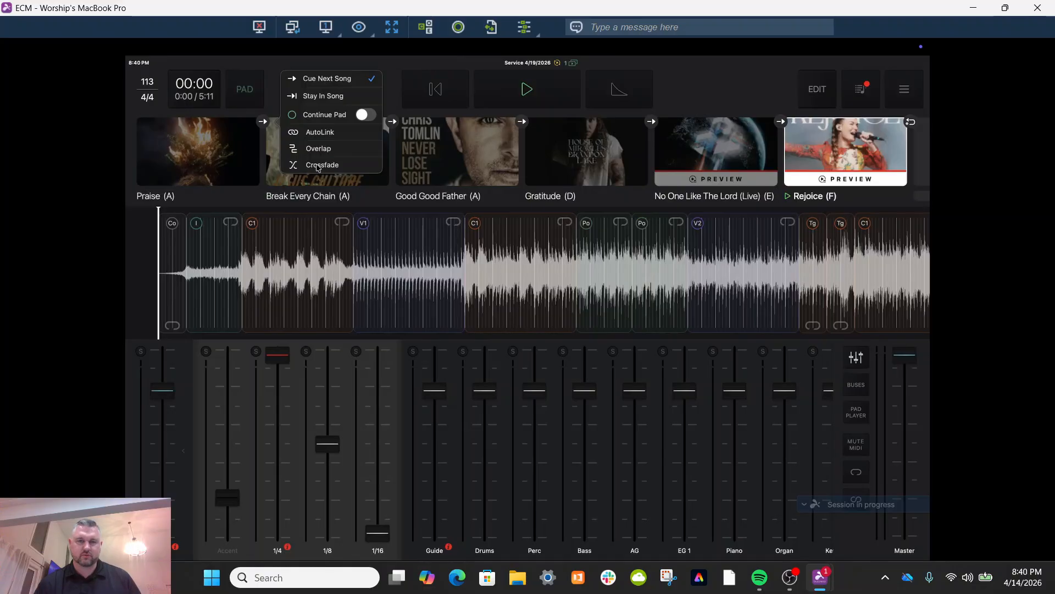
pyautogui.click(317, 166)
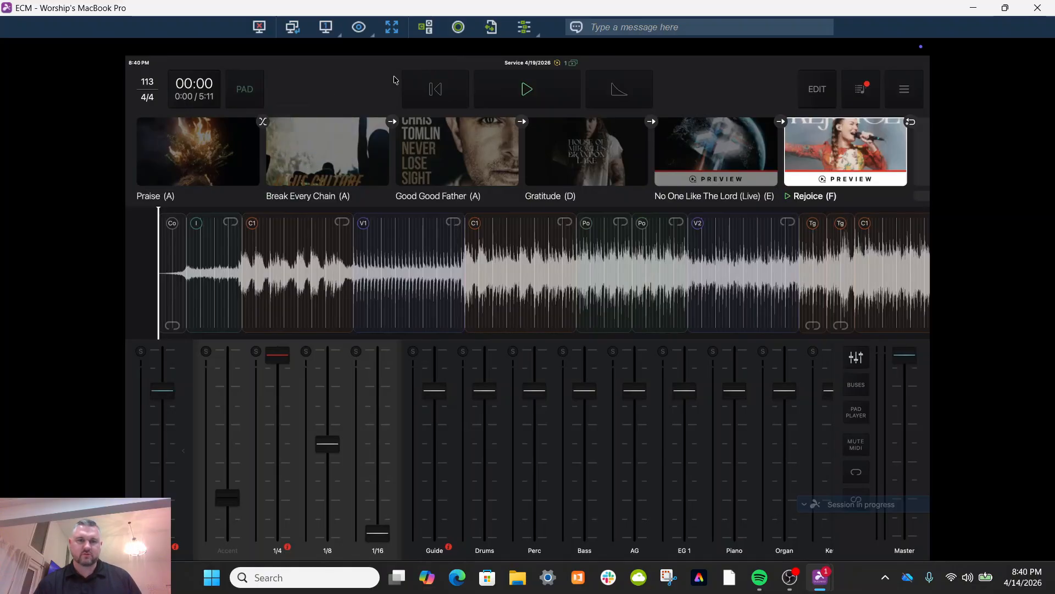
pyautogui.click(394, 124)
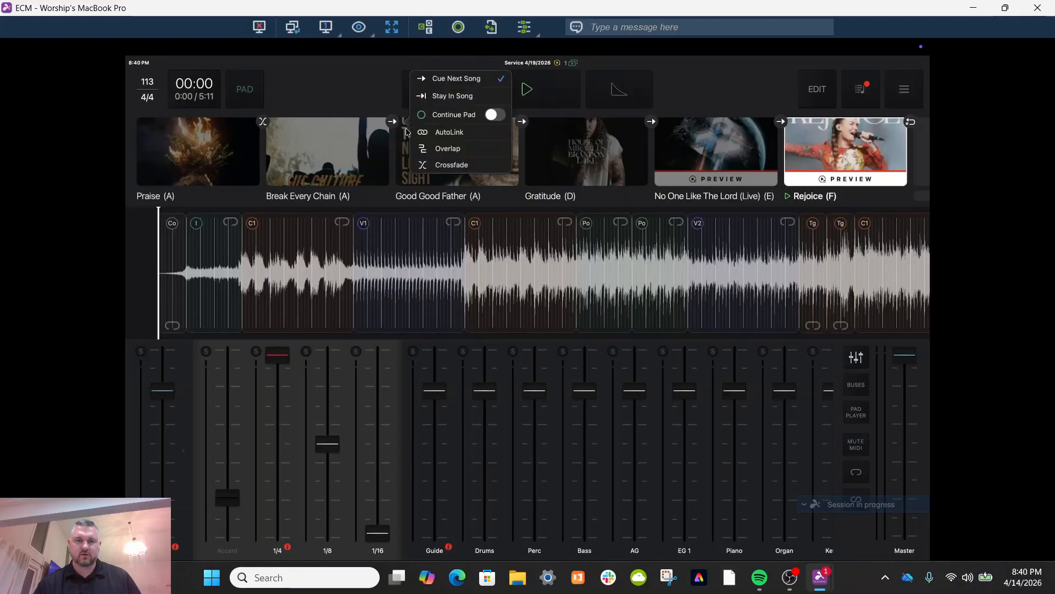
pyautogui.click(440, 166)
pyautogui.click(356, 81)
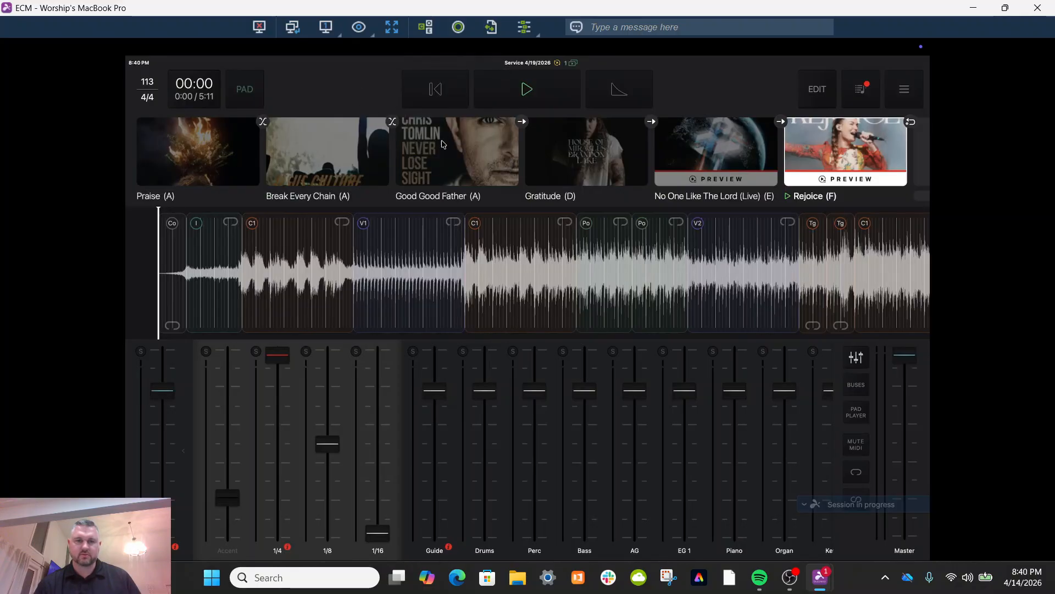
pyautogui.click(523, 123)
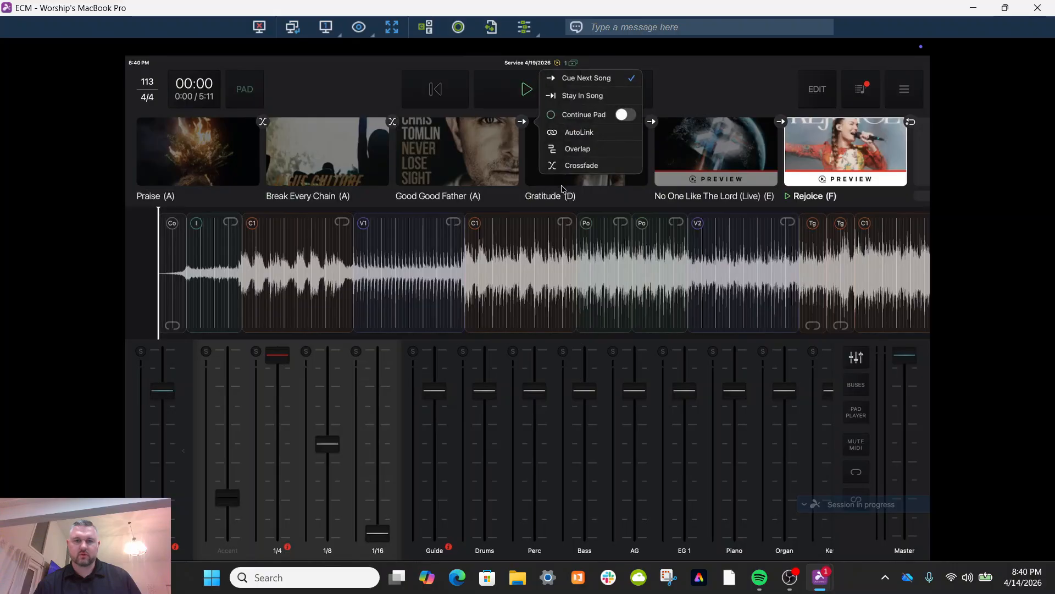
pyautogui.click(574, 164)
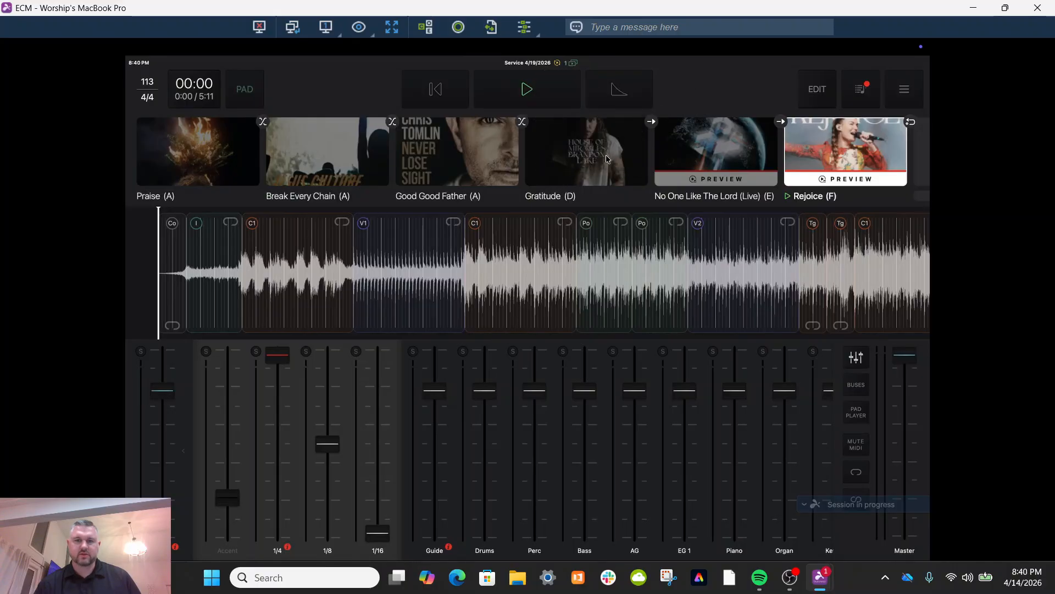
# Load Gratitude and set its transition to No One Like The Lord (Live) to Stay In Song
pyautogui.click(607, 159)
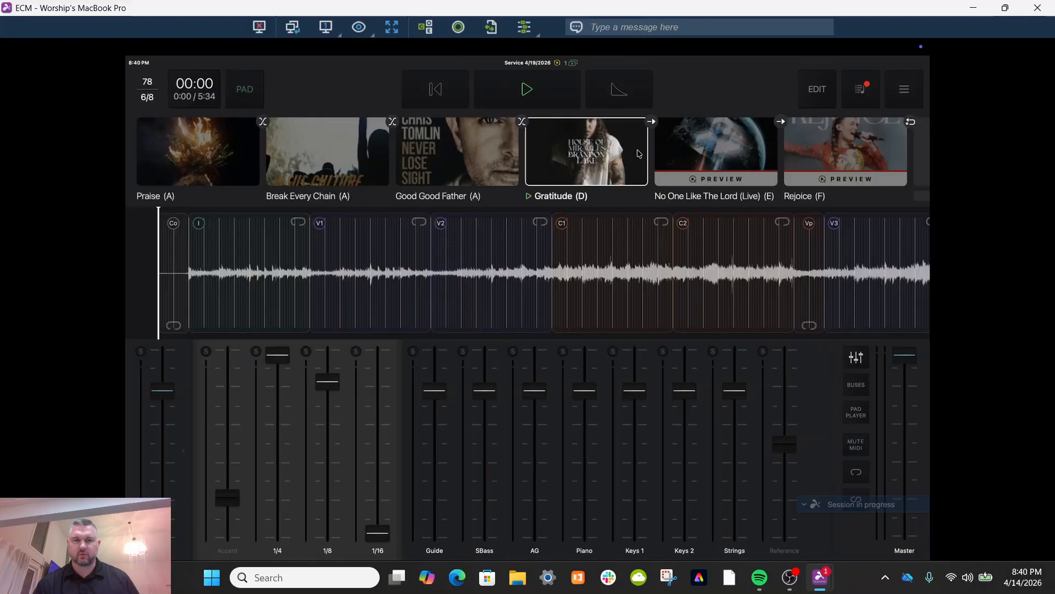
pyautogui.click(651, 123)
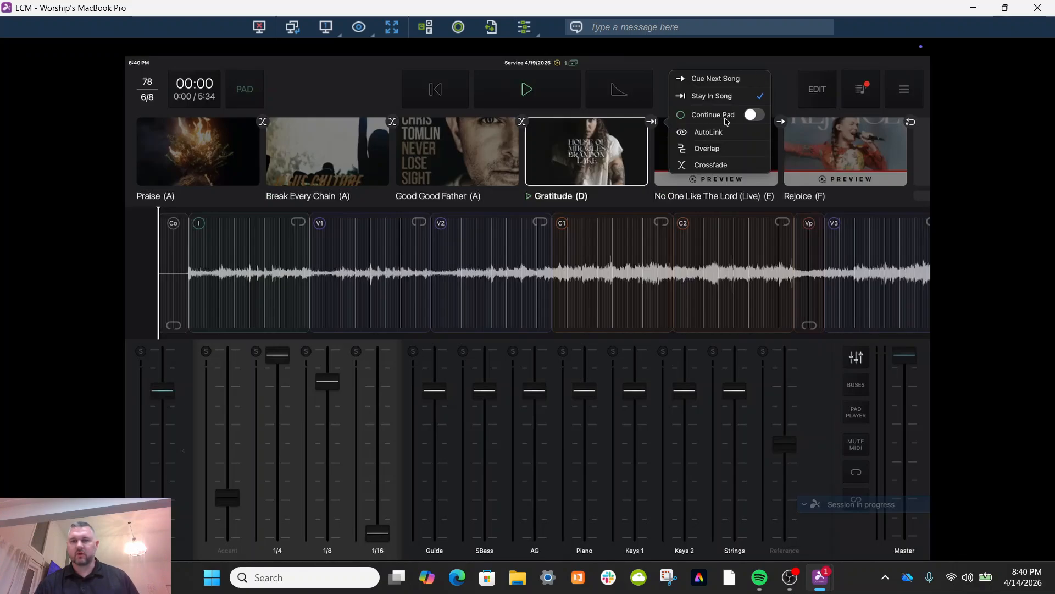
# Enable Continue Pad for the transition after Gratitude
pyautogui.click(762, 116)
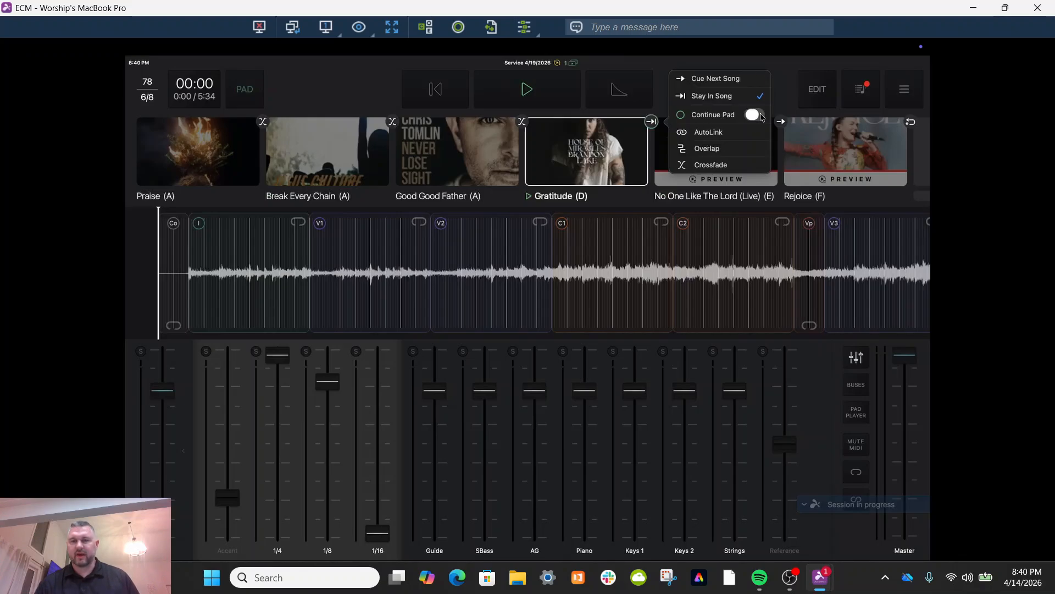
pyautogui.click(790, 85)
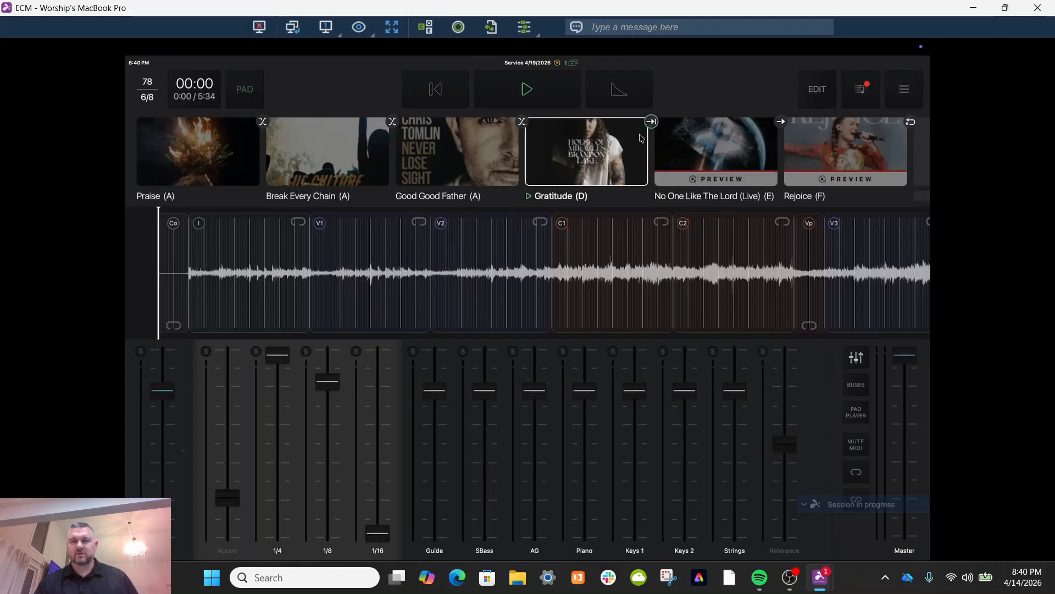
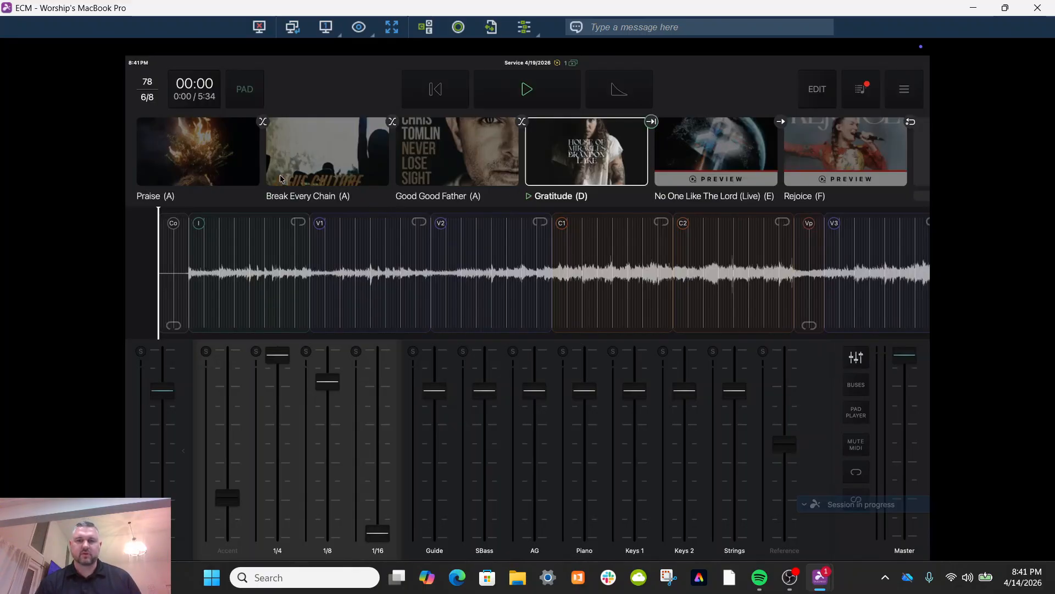
# Open the song settings of Praise and review the arrangement, key, tempo and duration options without changing them
pyautogui.click(219, 166)
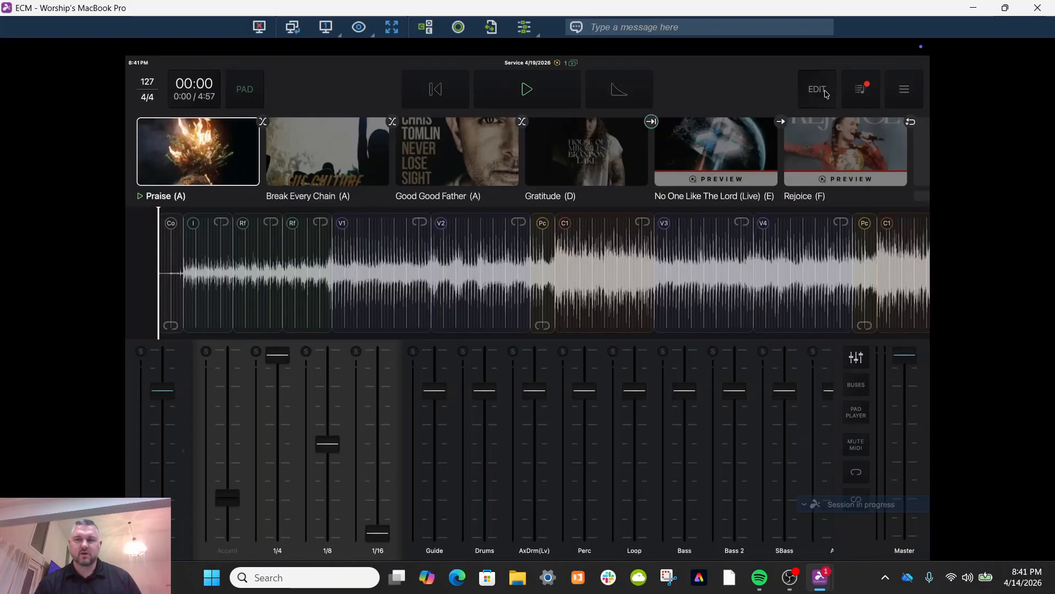
pyautogui.click(826, 94)
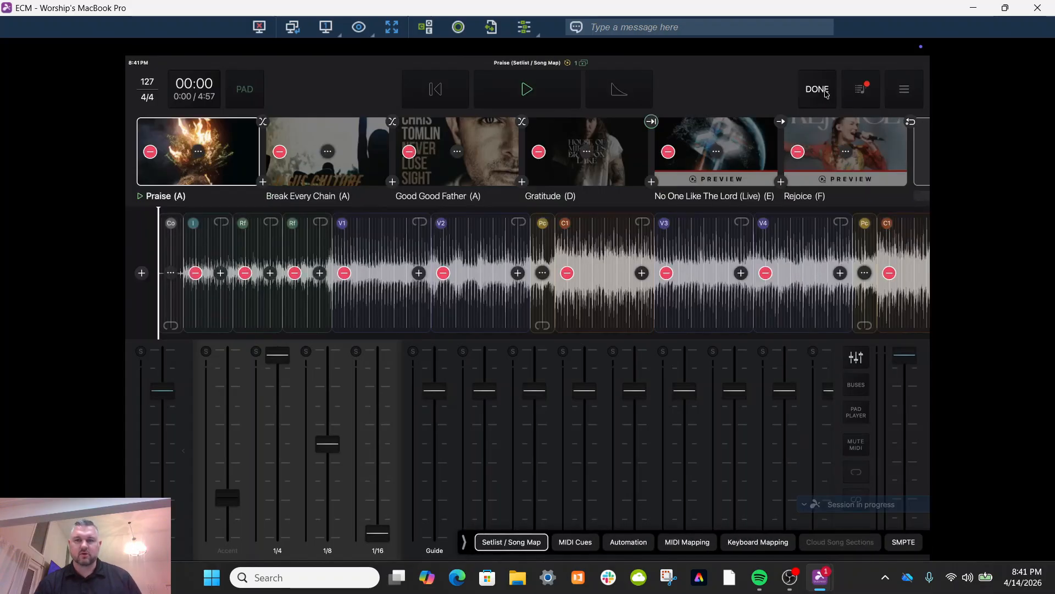
pyautogui.click(200, 153)
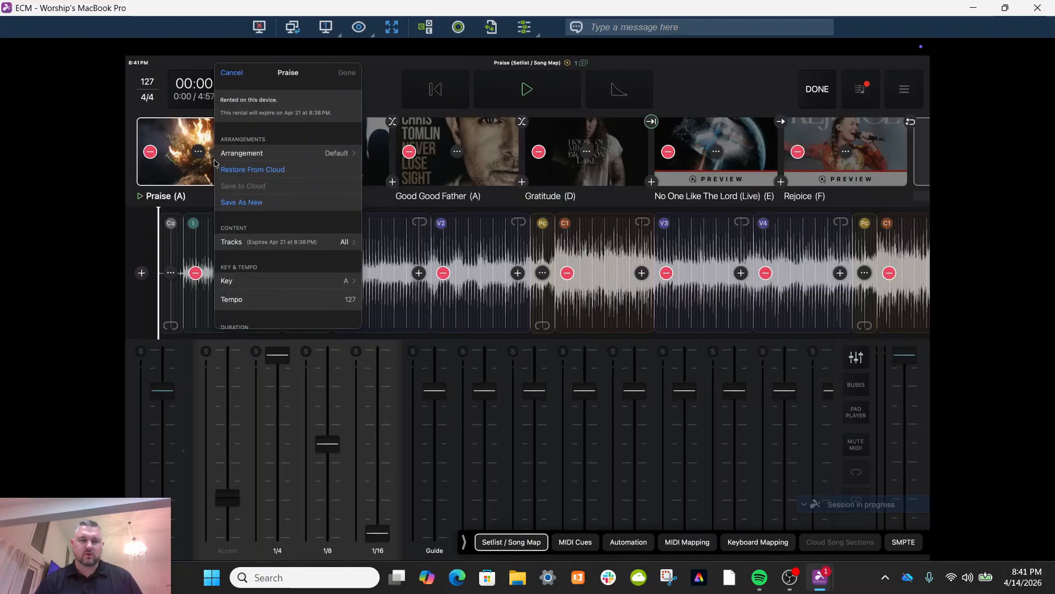
pyautogui.scroll(-3, 300, 218)
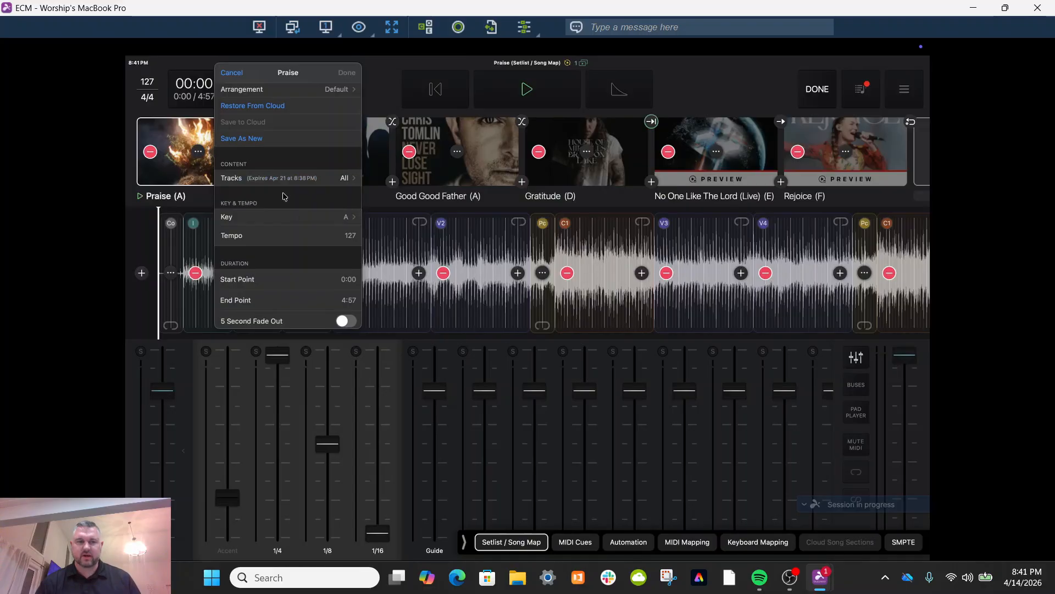
pyautogui.scroll(3, 284, 196)
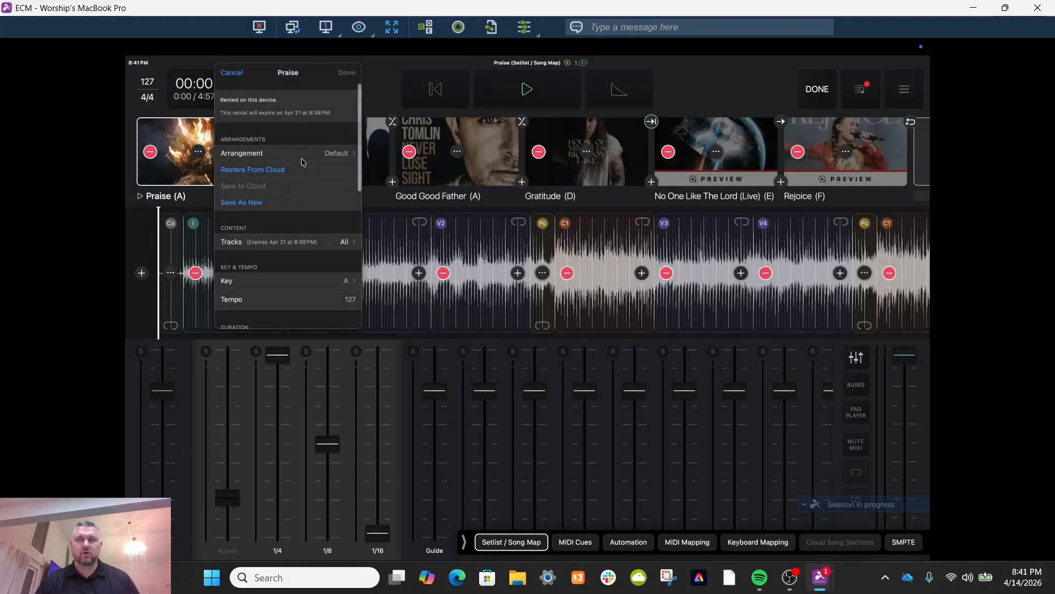
pyautogui.click(381, 98)
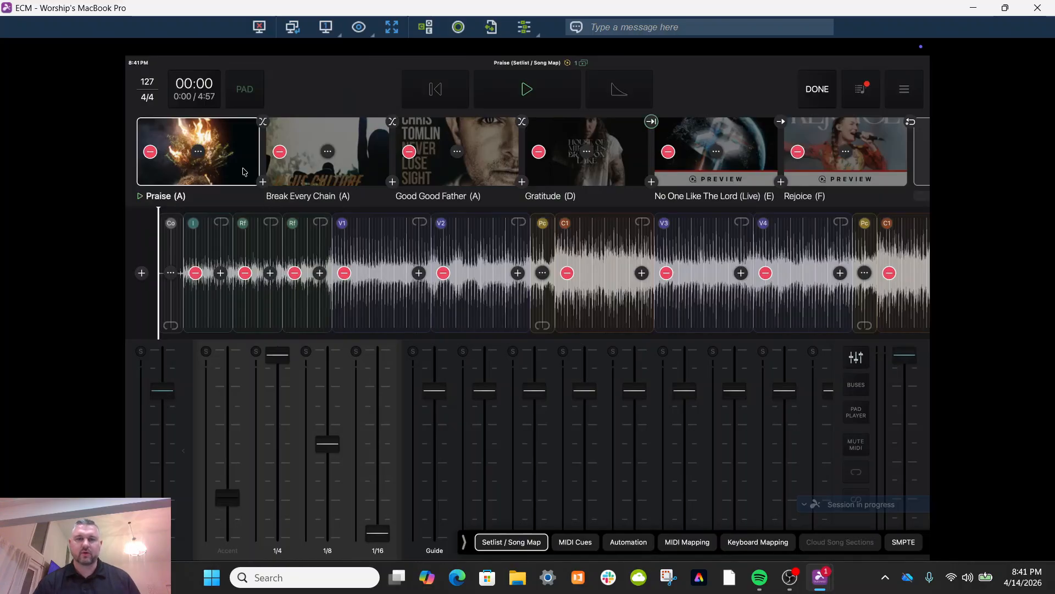
pyautogui.click(817, 93)
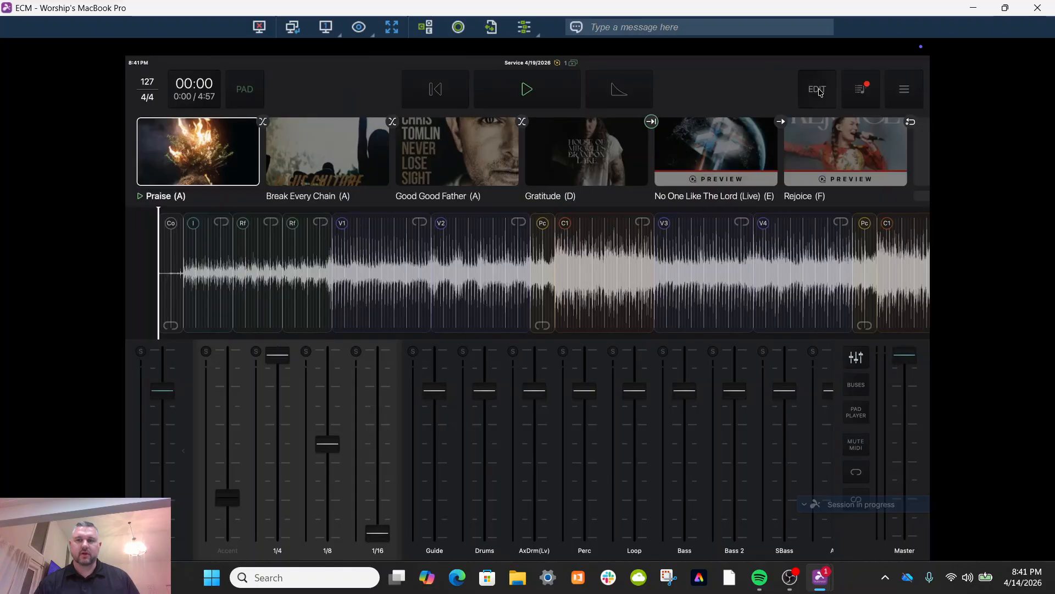
# In the song settings of Praise, set the Lyrics Bus to ProPresenter 2 Line Template
pyautogui.click(817, 93)
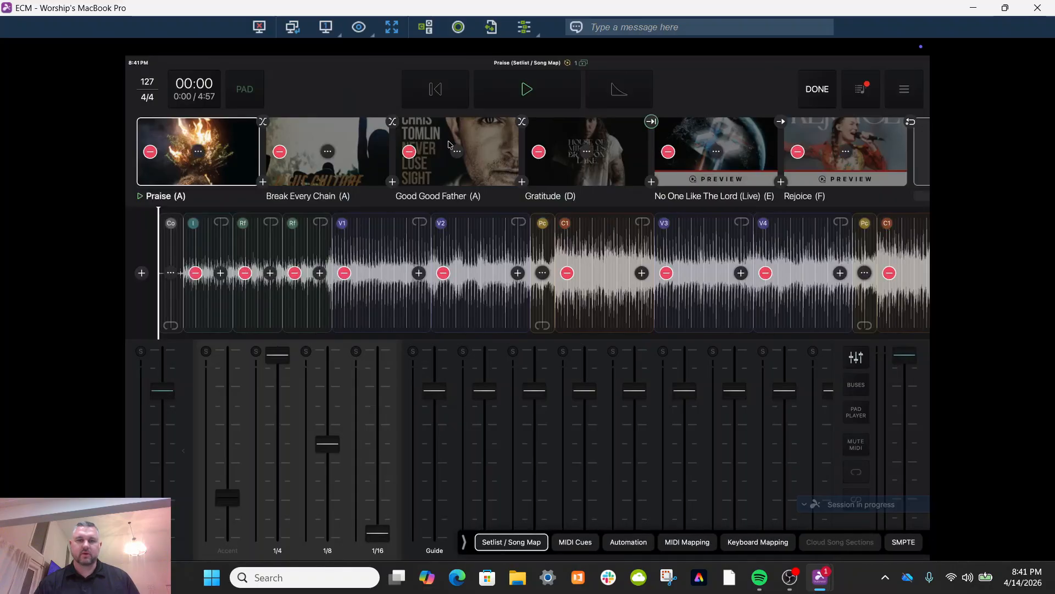
pyautogui.click(199, 154)
pyautogui.scroll(-2, 270, 194)
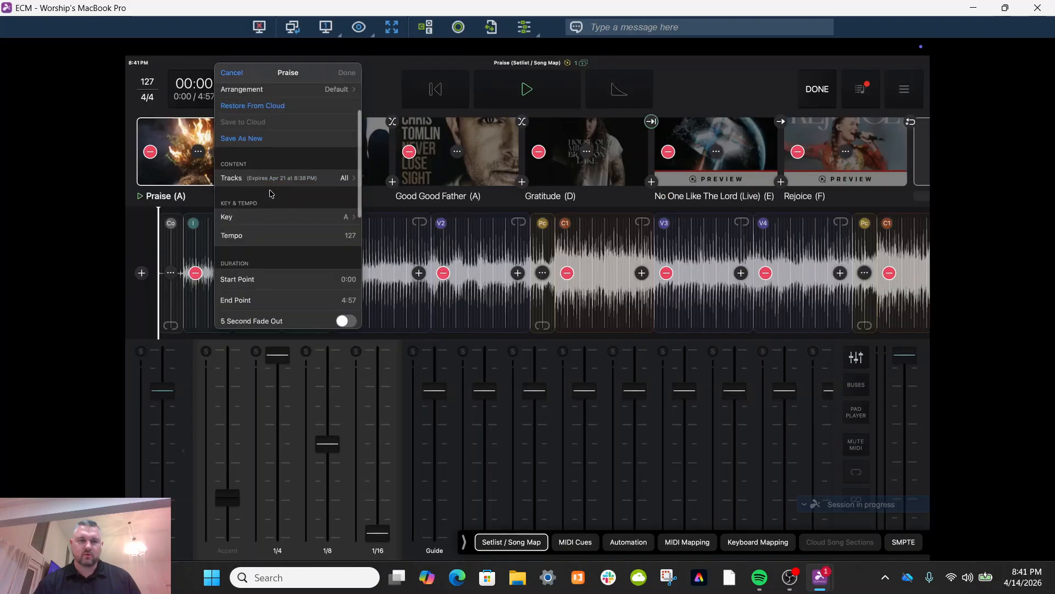
pyautogui.scroll(-5, 271, 194)
pyautogui.scroll(-5, 270, 193)
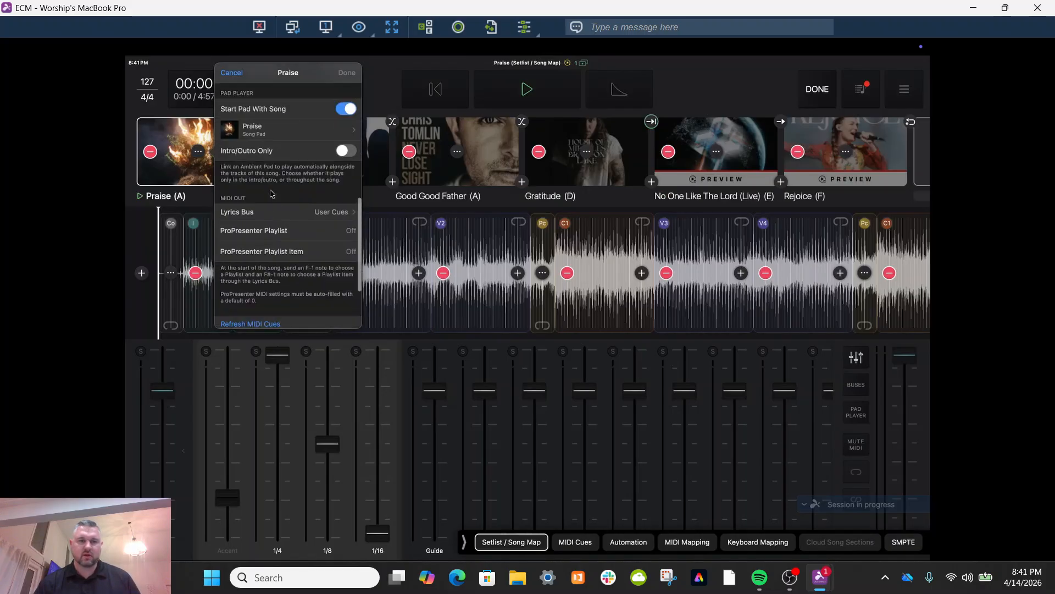
pyautogui.click(302, 215)
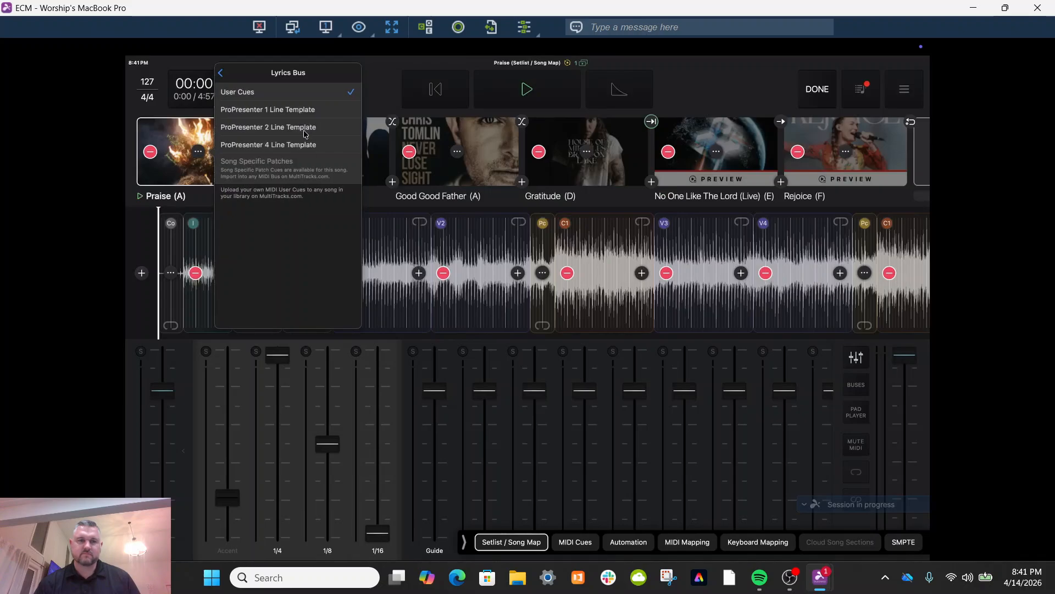
pyautogui.click(305, 128)
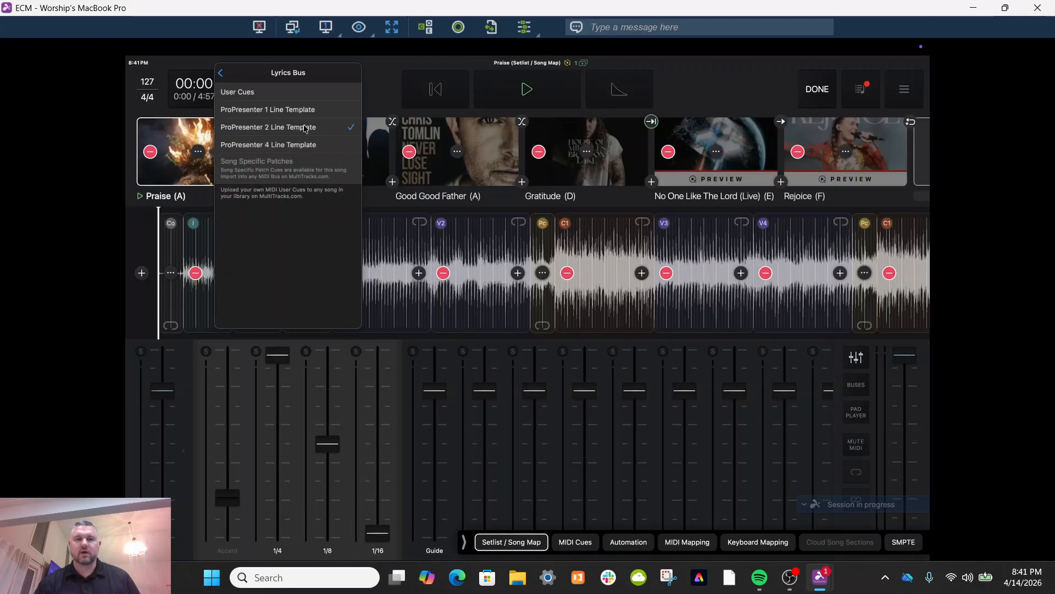
# Set the ProPresenter Playlist for Praise to 1
pyautogui.scroll(-2, 312, 149)
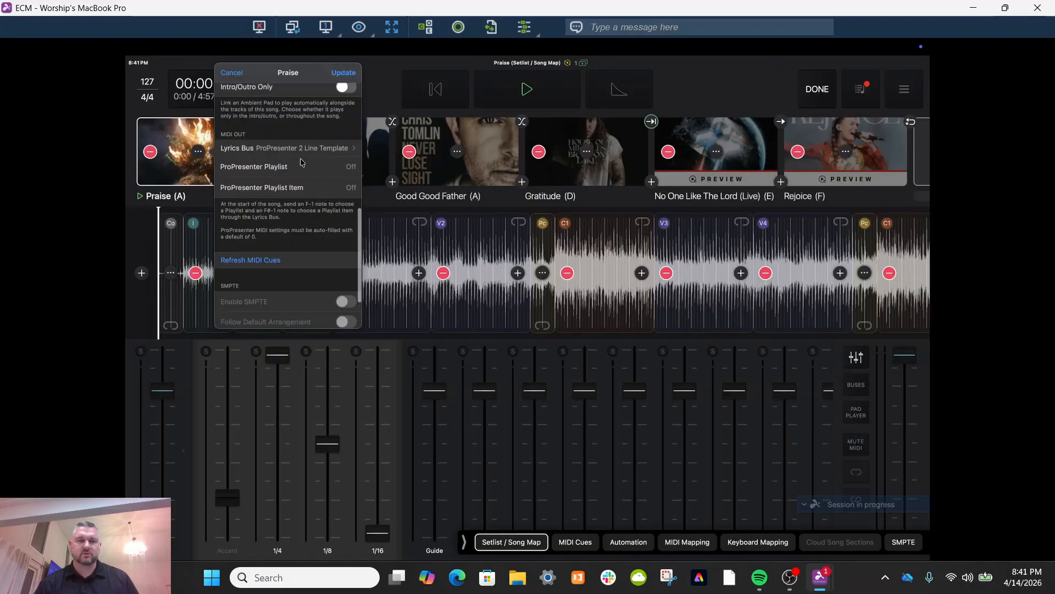
pyautogui.click(297, 169)
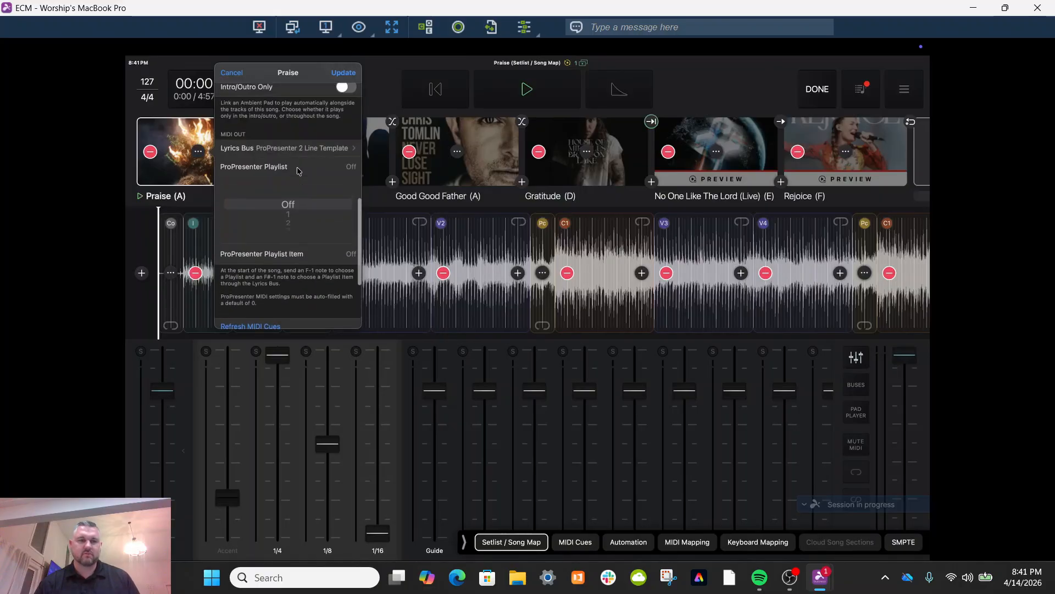
pyautogui.click(295, 215)
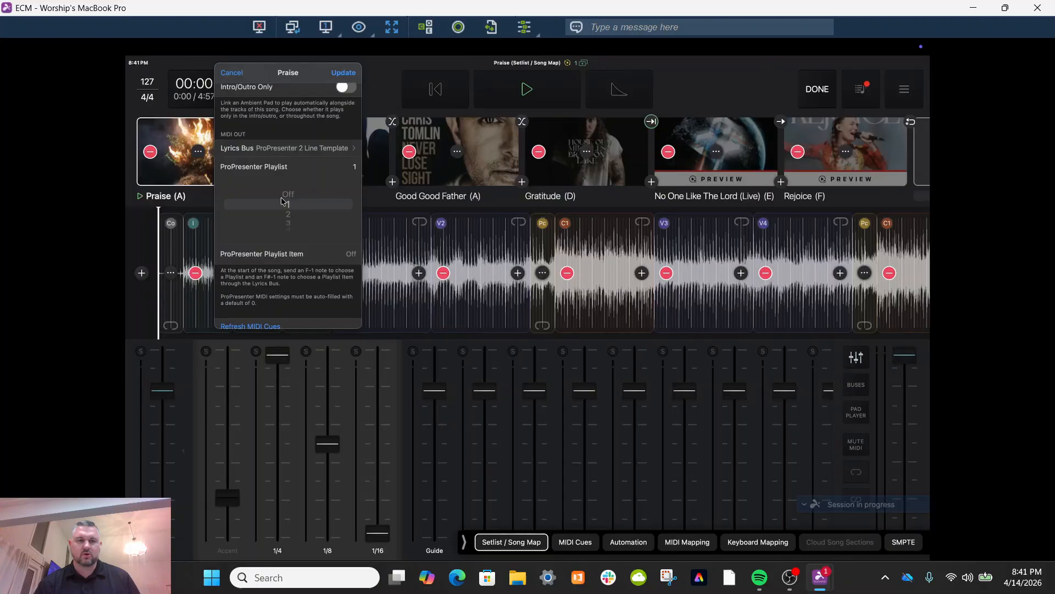
pyautogui.click(268, 169)
# Set the ProPresenter Playlist Item for Praise to 4 and update the song with refreshed MIDI cues
pyautogui.click(264, 191)
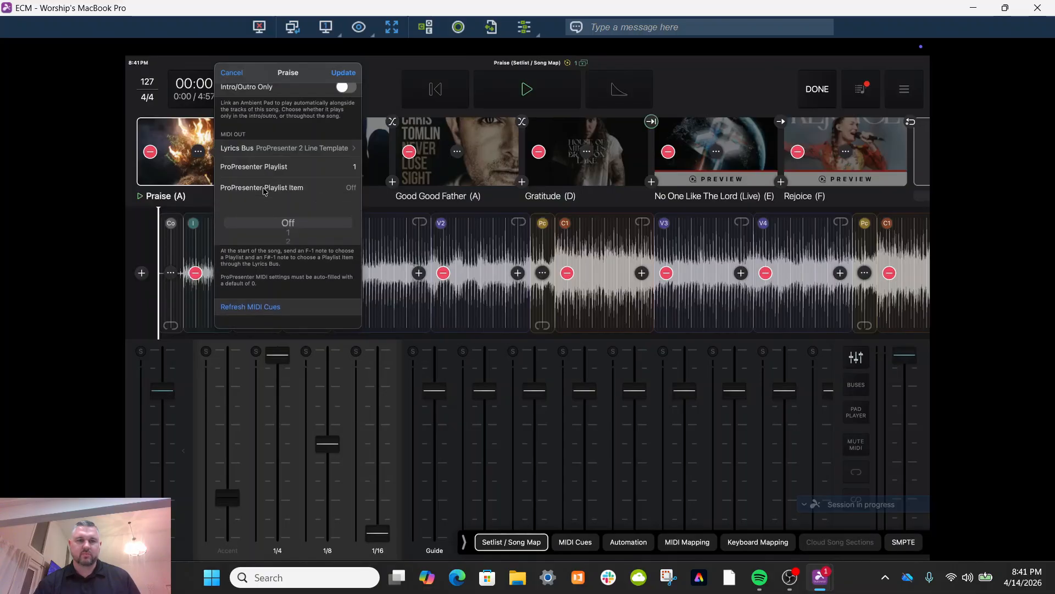
pyautogui.click(309, 243)
pyautogui.moveTo(306, 213); pyautogui.dragTo(305, 196)
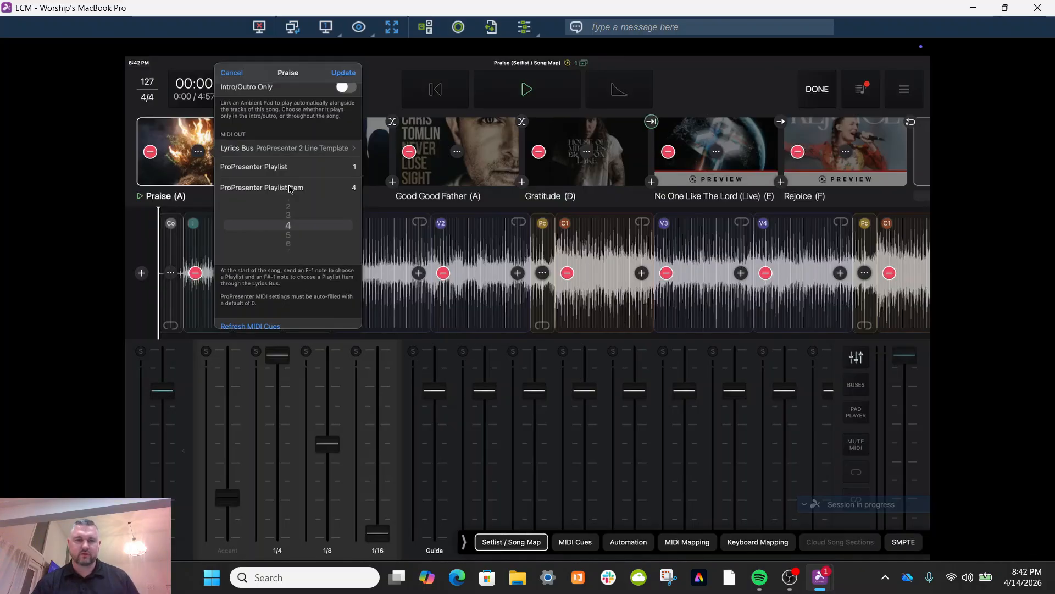
pyautogui.click(291, 188)
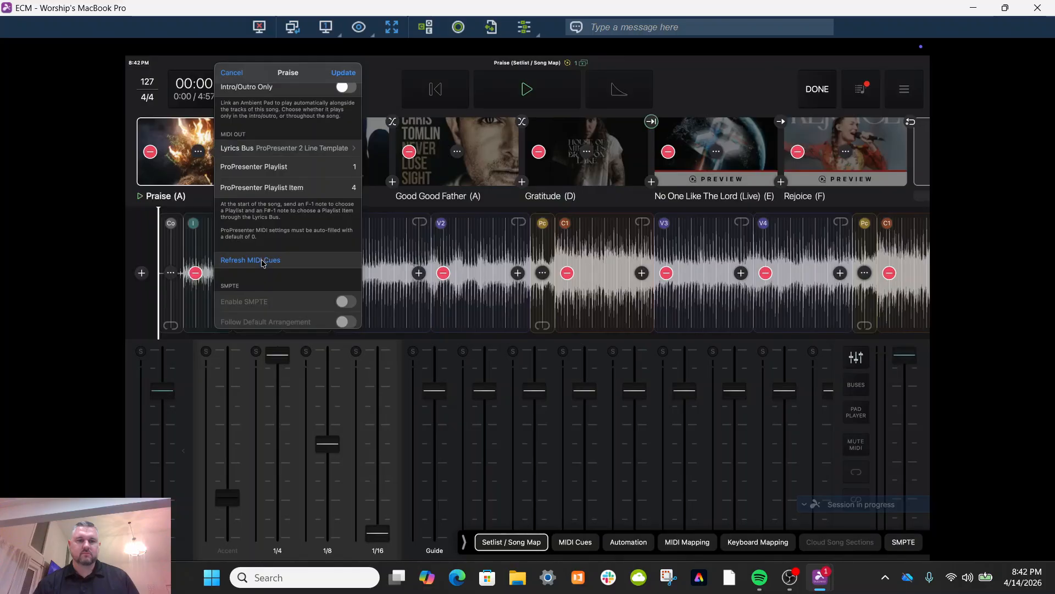
pyautogui.click(262, 263)
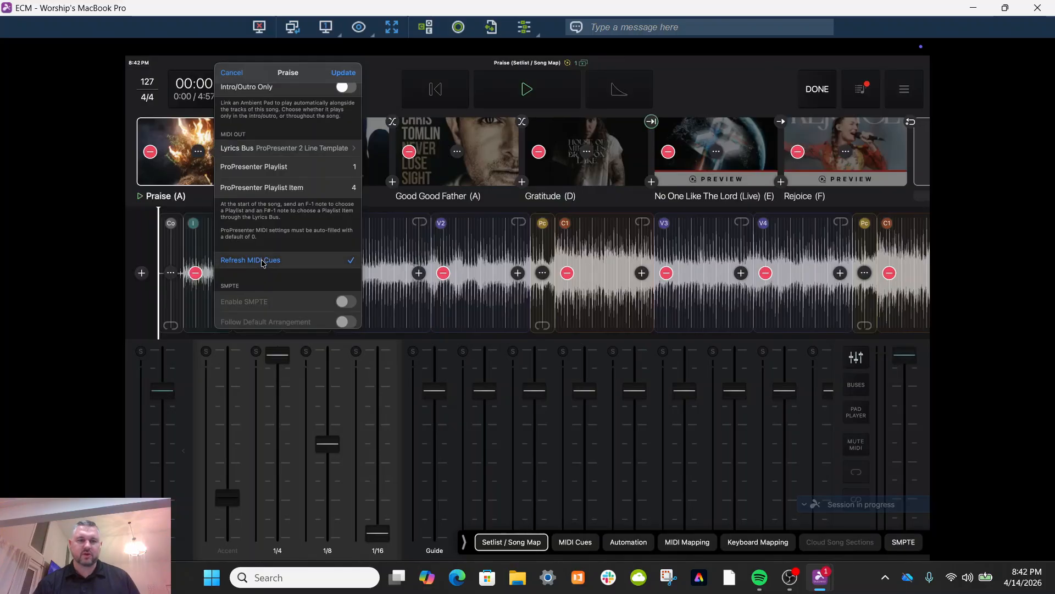
pyautogui.click(350, 73)
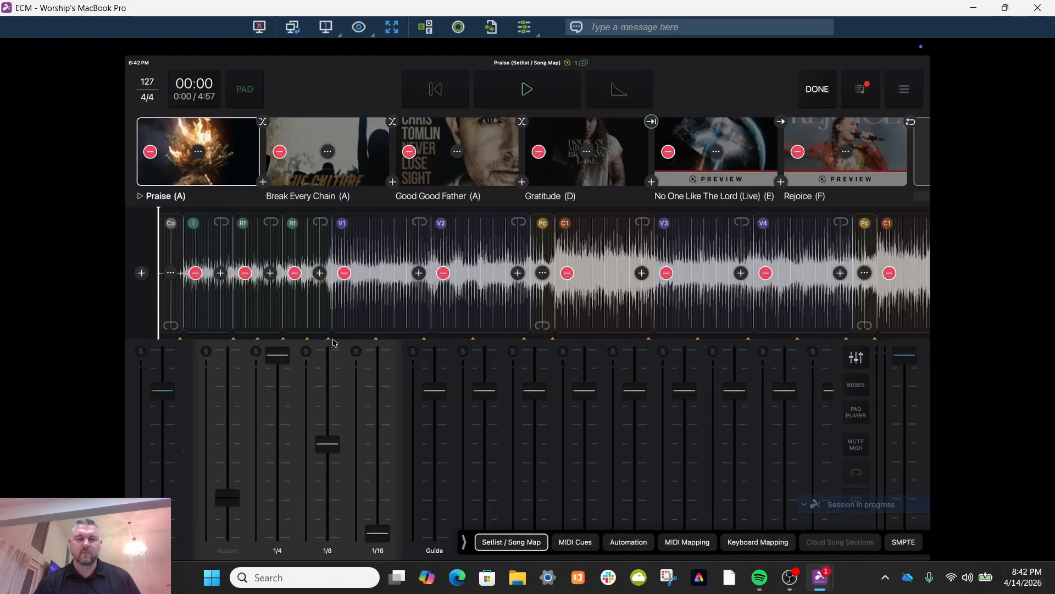
# In the song settings of Break Every Chain, set the Lyrics Bus to ProPresenter 2 Line Template
pyautogui.click(370, 160)
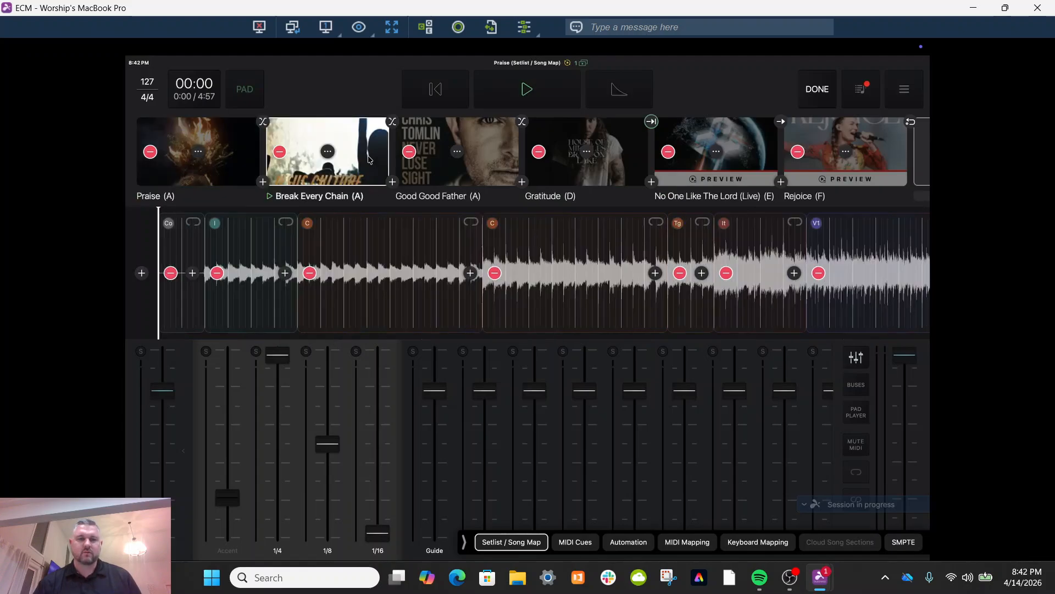
pyautogui.click(328, 151)
pyautogui.scroll(-5, 455, 258)
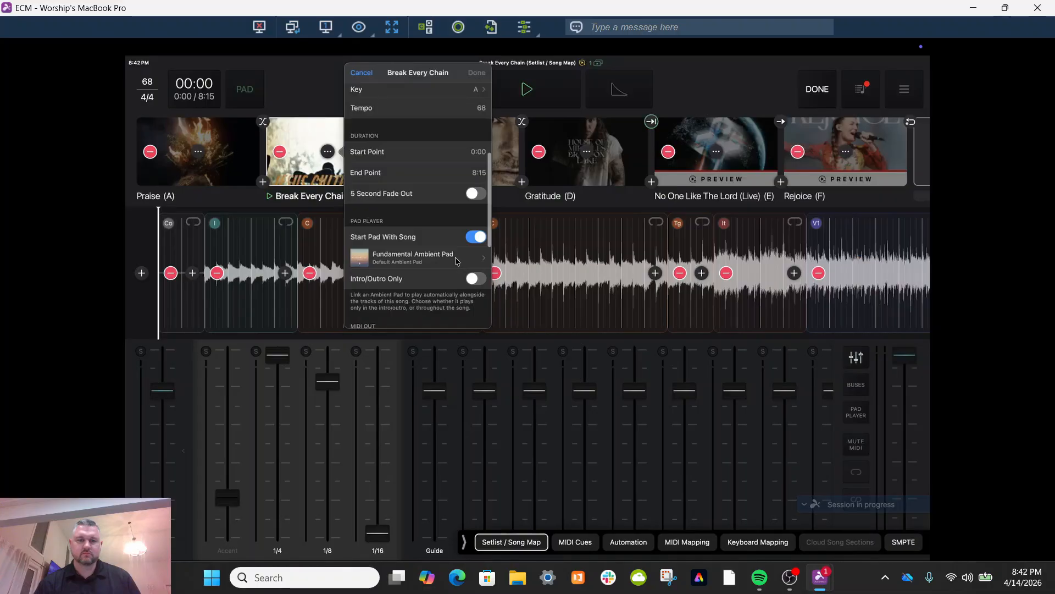
pyautogui.scroll(-5, 455, 256)
pyautogui.click(450, 149)
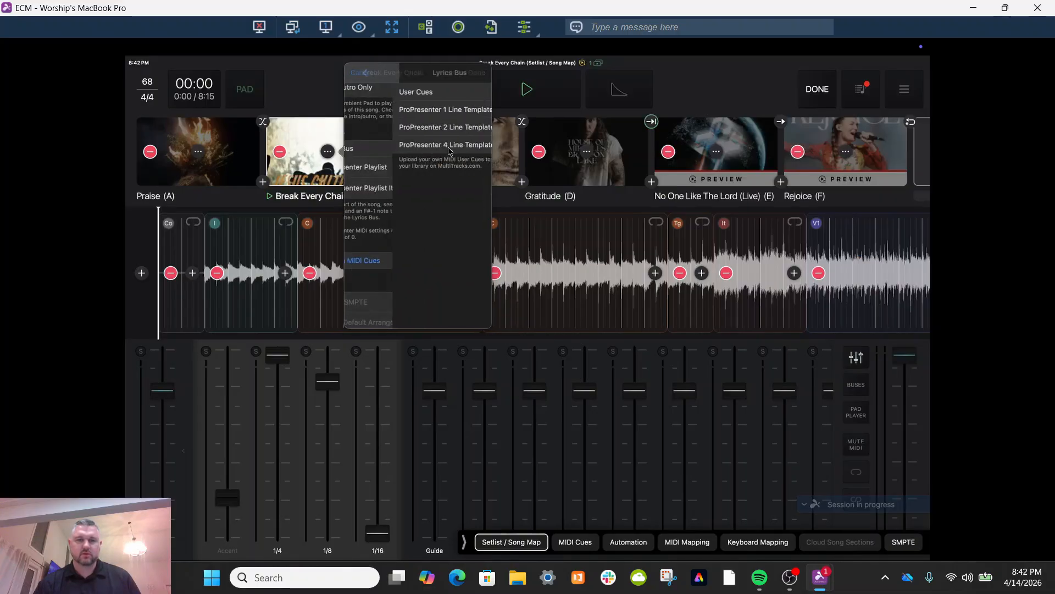
pyautogui.click(439, 128)
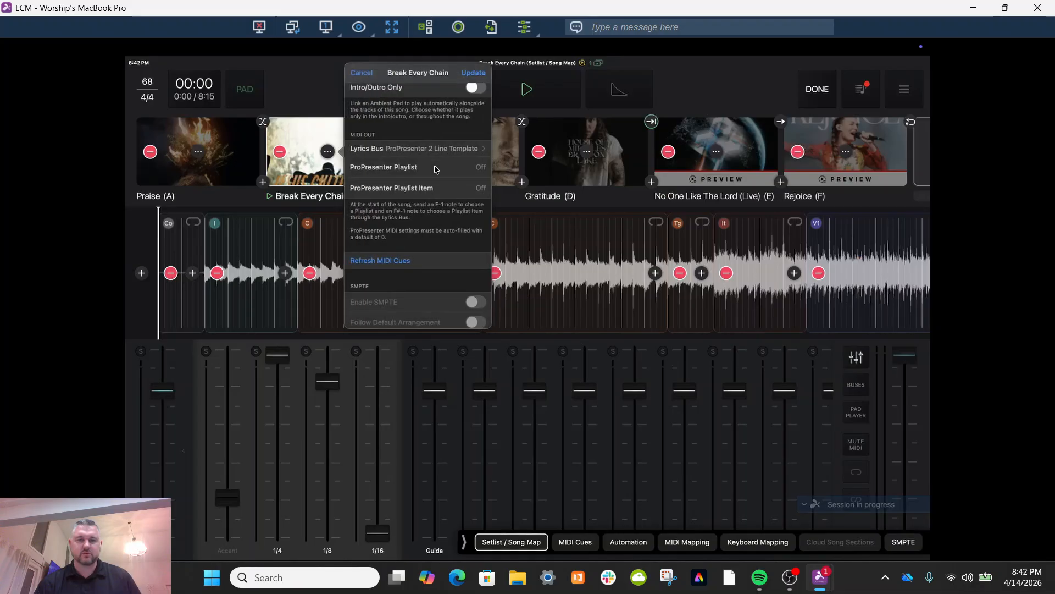
# Set the ProPresenter Playlist for Break Every Chain to 1
pyautogui.click(433, 167)
pyautogui.click(430, 214)
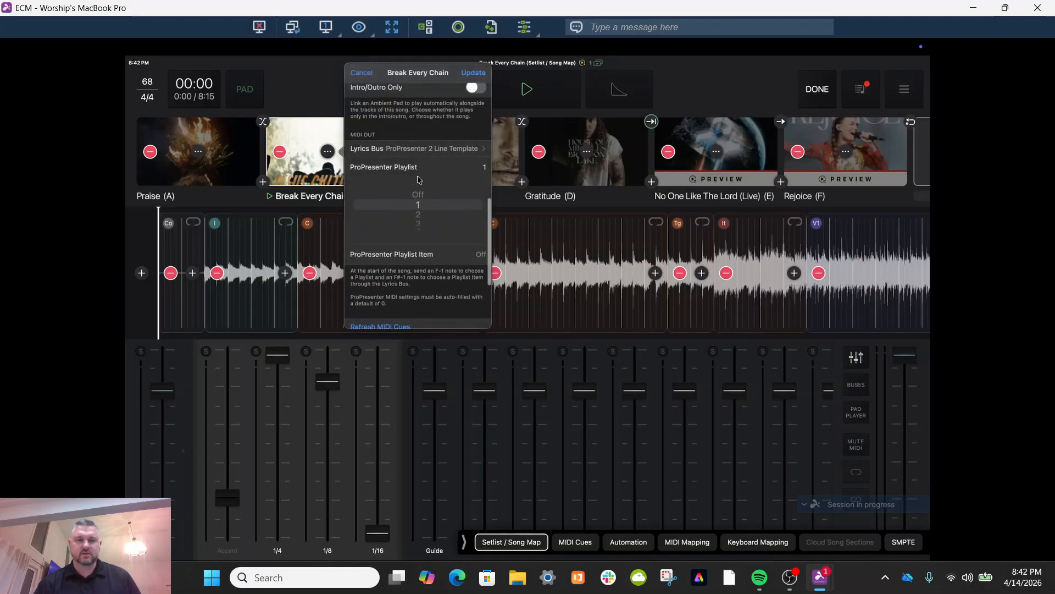
pyautogui.click(413, 168)
# Set the ProPresenter Playlist Item for Break Every Chain to 5 and update the song with refreshed MIDI cues
pyautogui.click(417, 190)
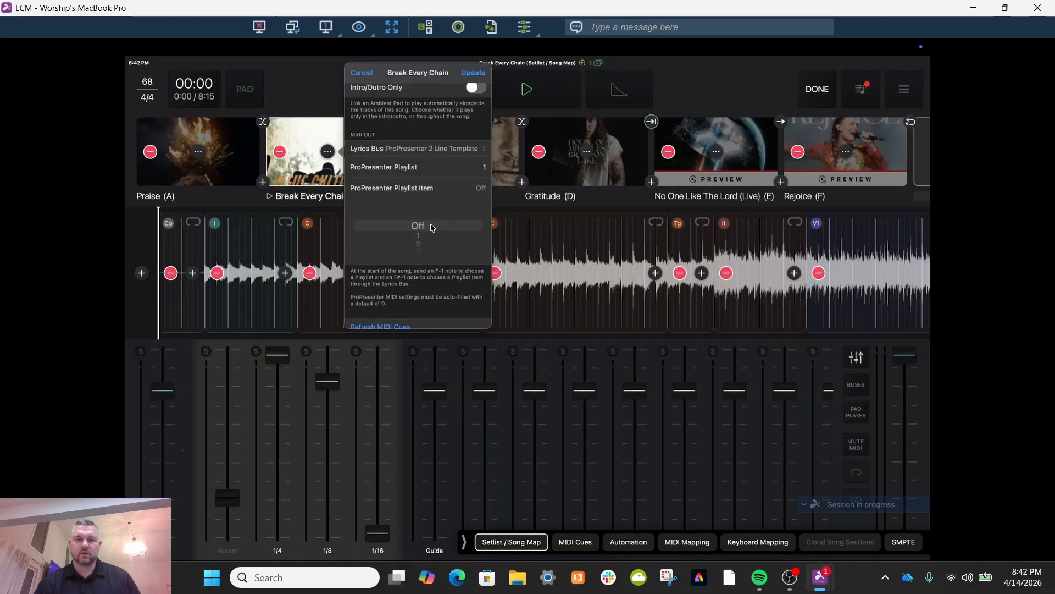
pyautogui.moveTo(436, 236); pyautogui.dragTo(438, 191)
pyautogui.click(423, 190)
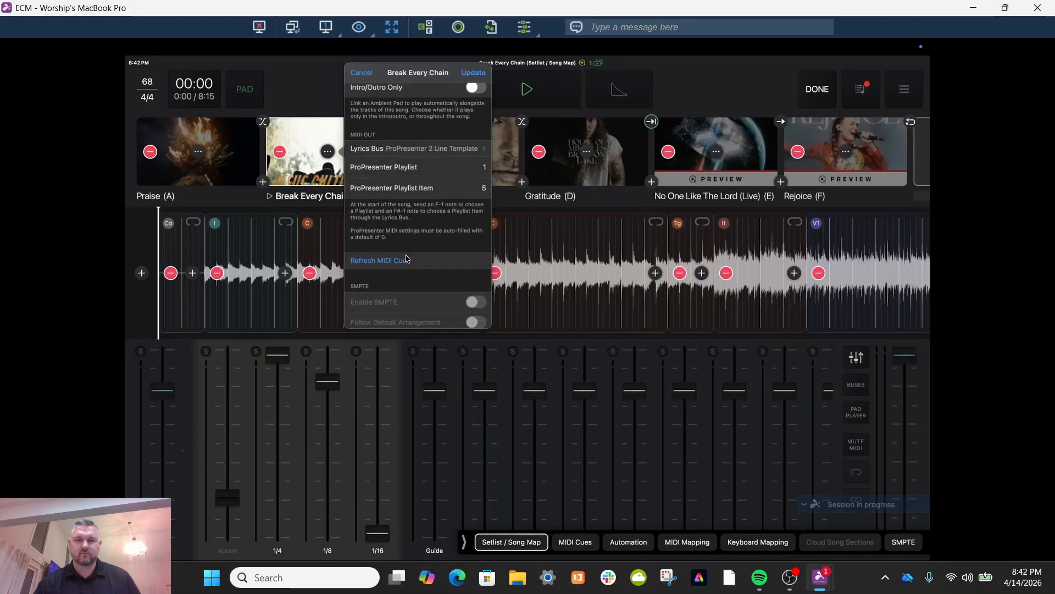
pyautogui.click(401, 263)
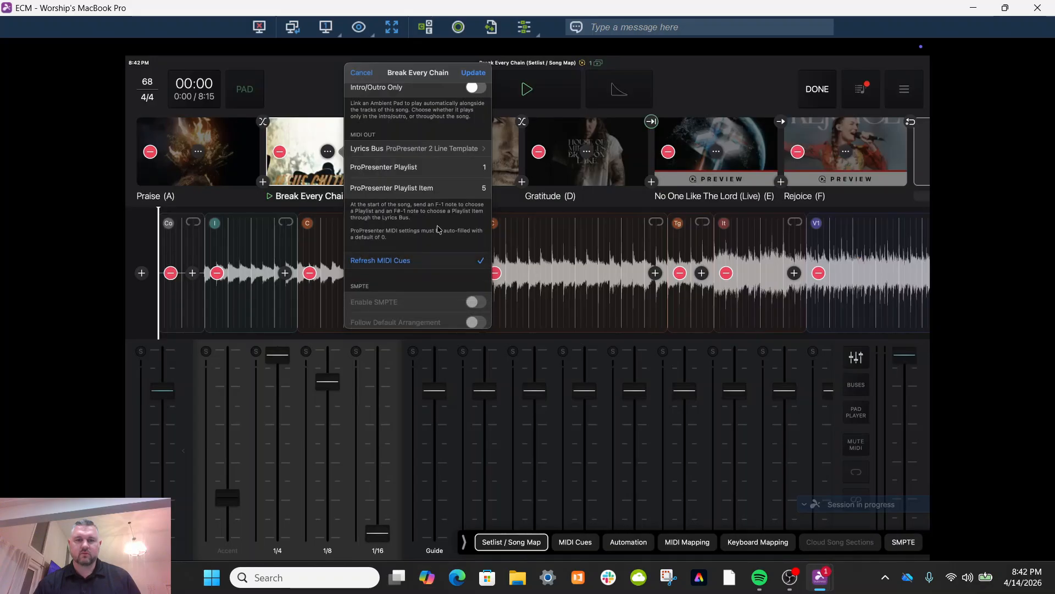
pyautogui.click(476, 73)
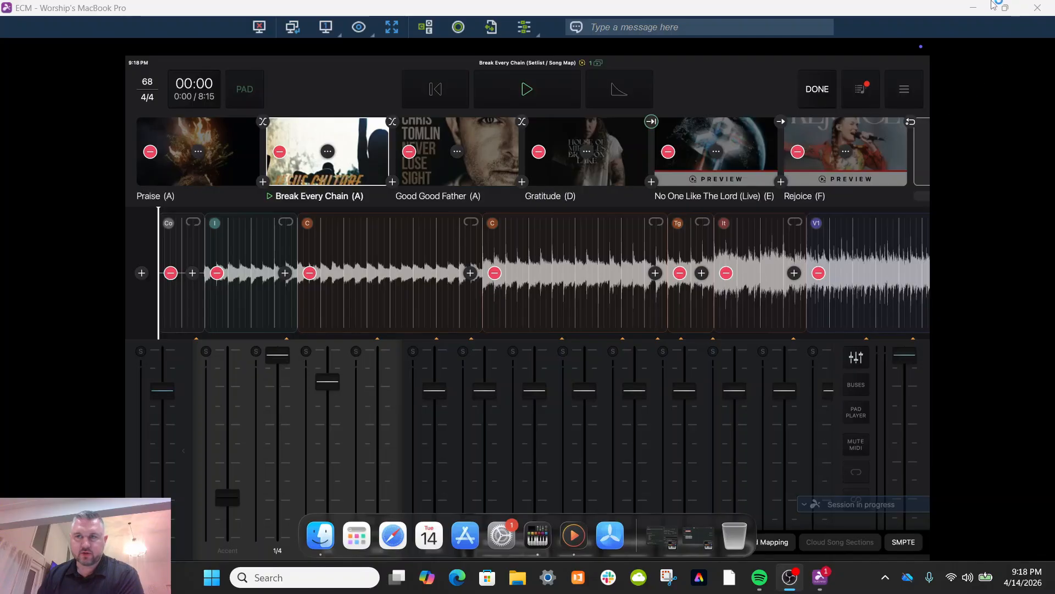
# In the song settings of Good Good Father, set the Lyrics Bus to ProPresenter 2 Line Template
pyautogui.click(506, 171)
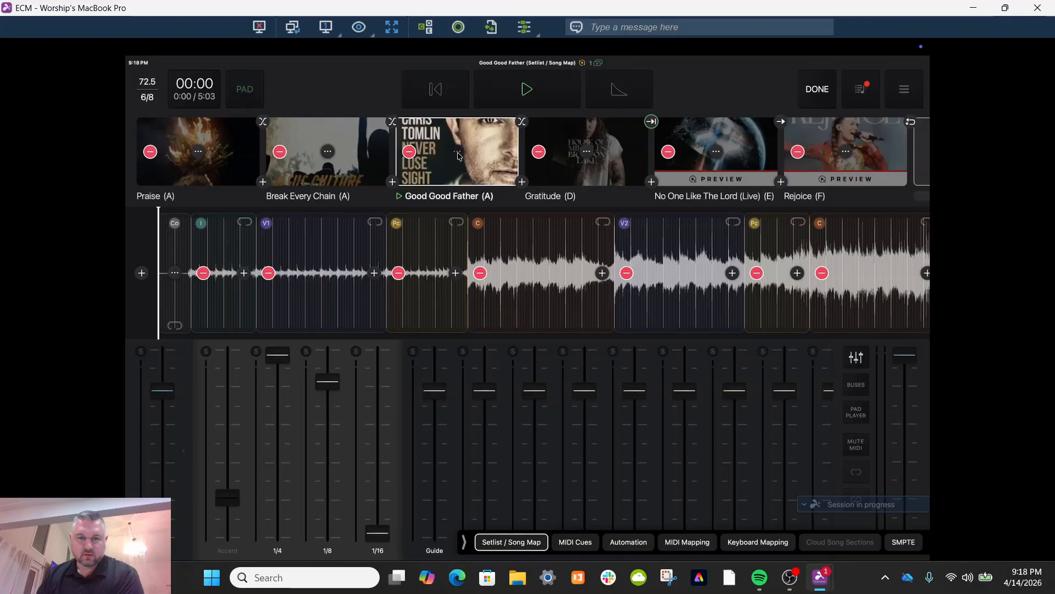
pyautogui.click(458, 154)
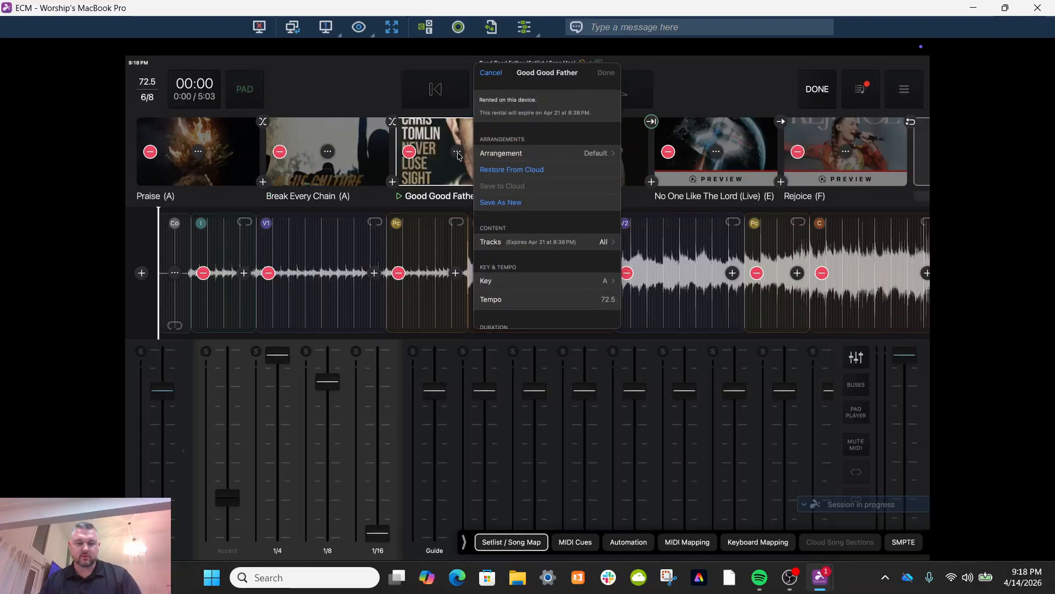
pyautogui.scroll(-5, 538, 222)
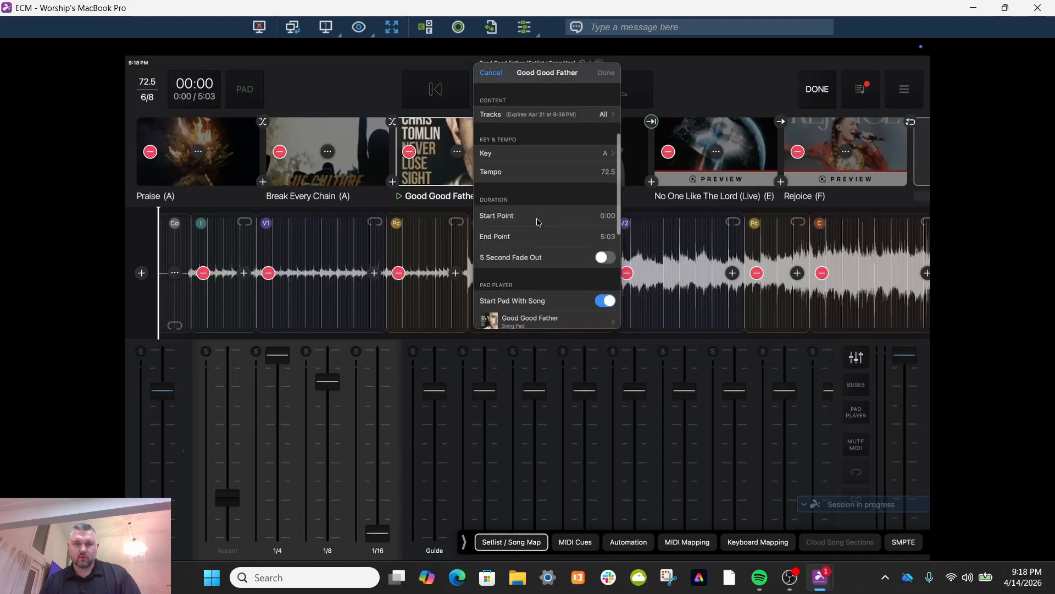
pyautogui.scroll(-3, 538, 222)
pyautogui.click(563, 215)
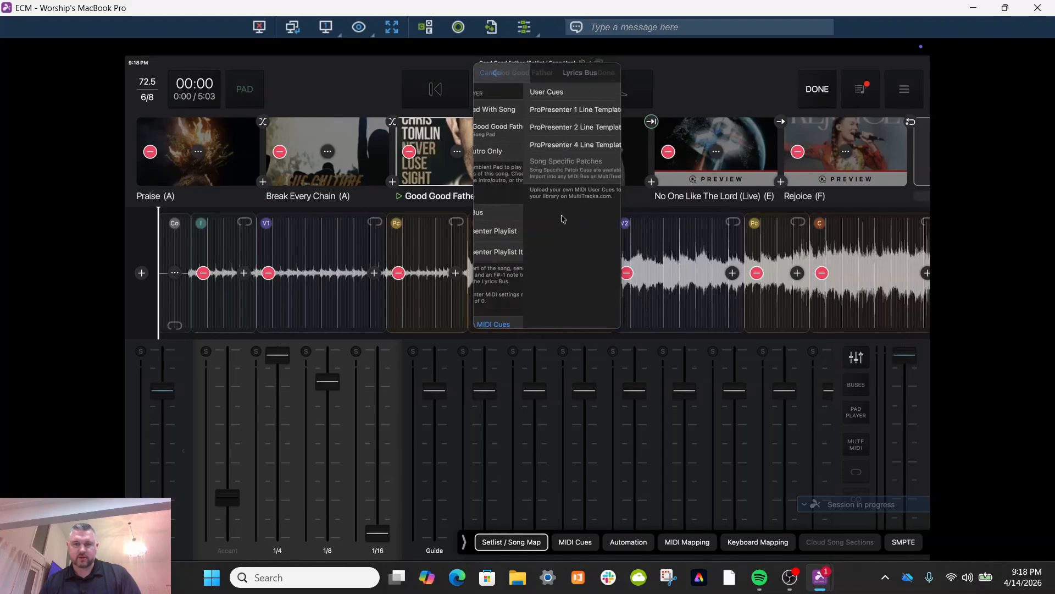
pyautogui.click(557, 134)
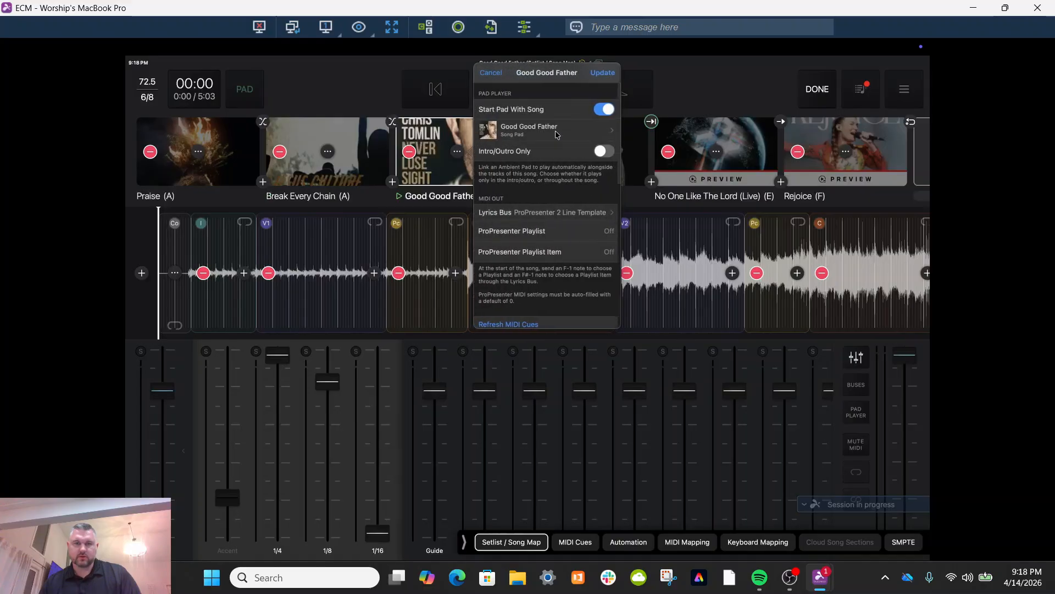
# Set the ProPresenter Playlist for Good Good Father to 1
pyautogui.click(567, 235)
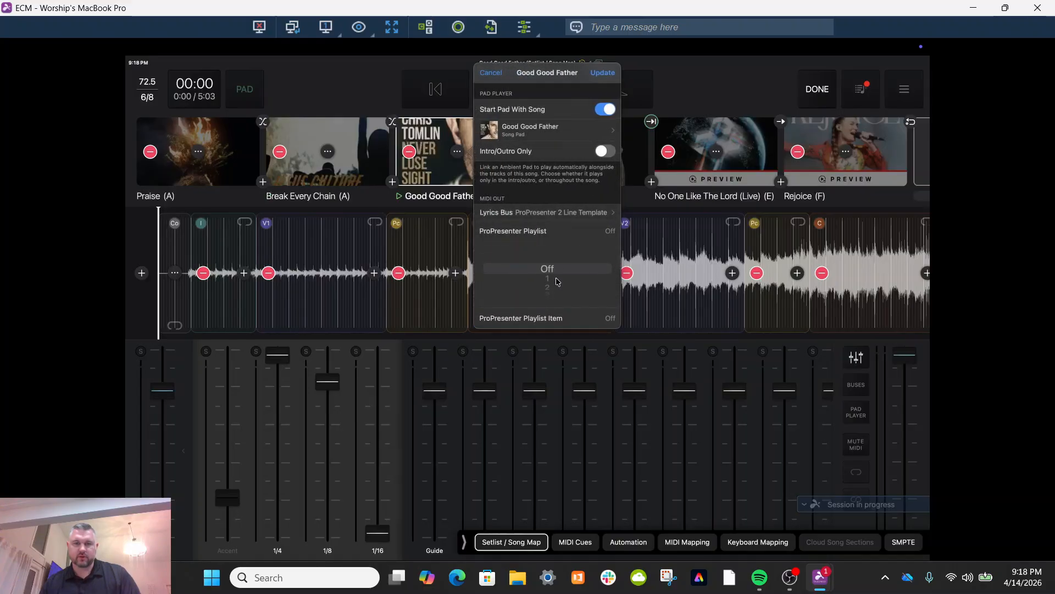
pyautogui.click(556, 279)
pyautogui.click(532, 232)
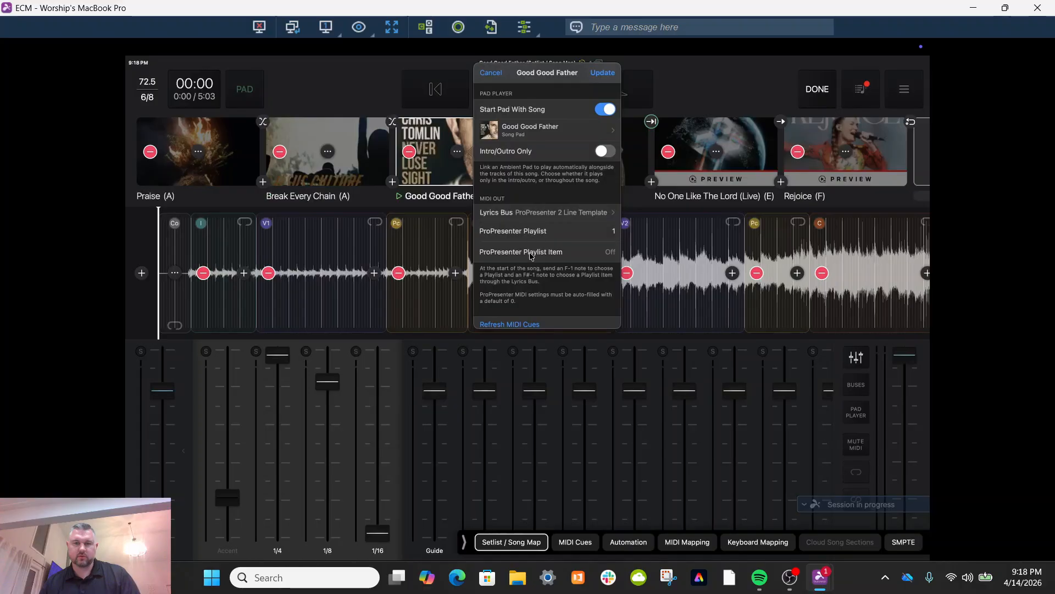
# Set the ProPresenter Playlist Item for Good Good Father to 6 and update the song with refreshed MIDI cues
pyautogui.click(532, 254)
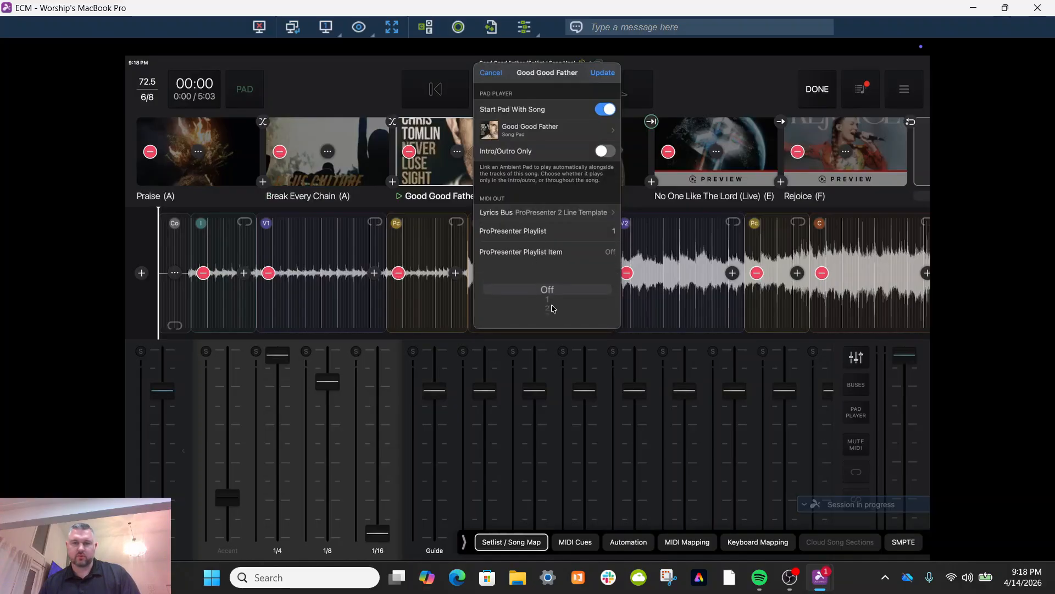
pyautogui.scroll(-7, 553, 299)
pyautogui.scroll(1, 556, 297)
pyautogui.scroll(-5, 552, 201)
pyautogui.click(517, 263)
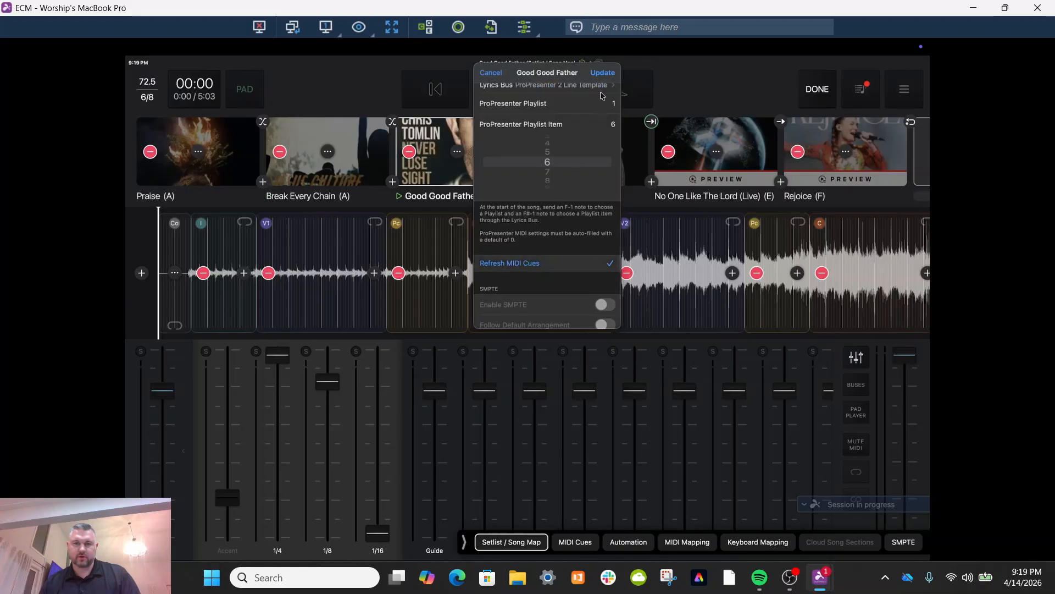
pyautogui.click(611, 74)
# In the song settings of Gratitude, set the Lyrics Bus to ProPresenter 2 Line Template
pyautogui.click(638, 164)
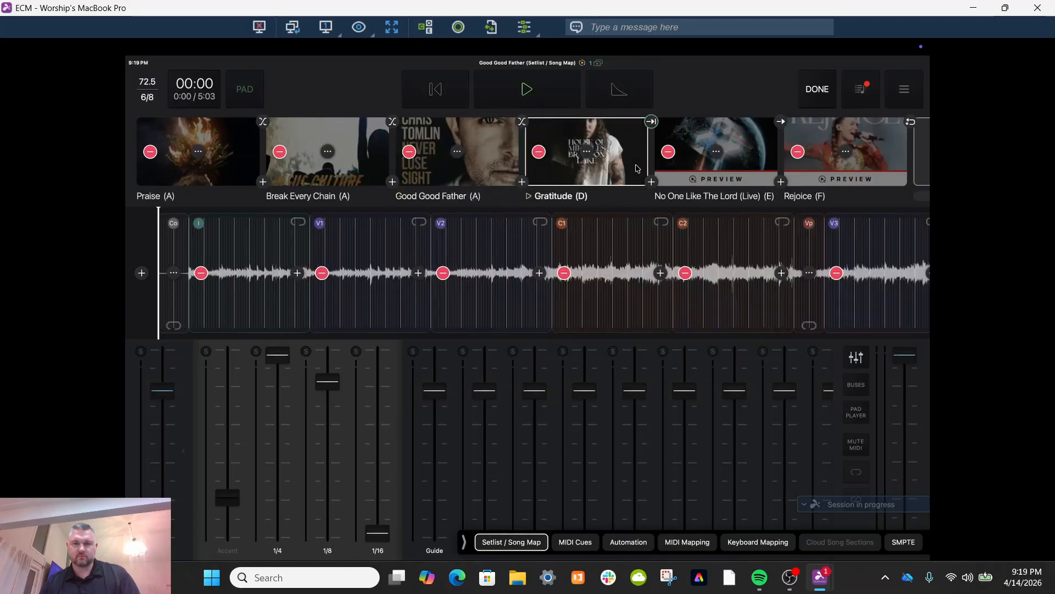
pyautogui.click(586, 153)
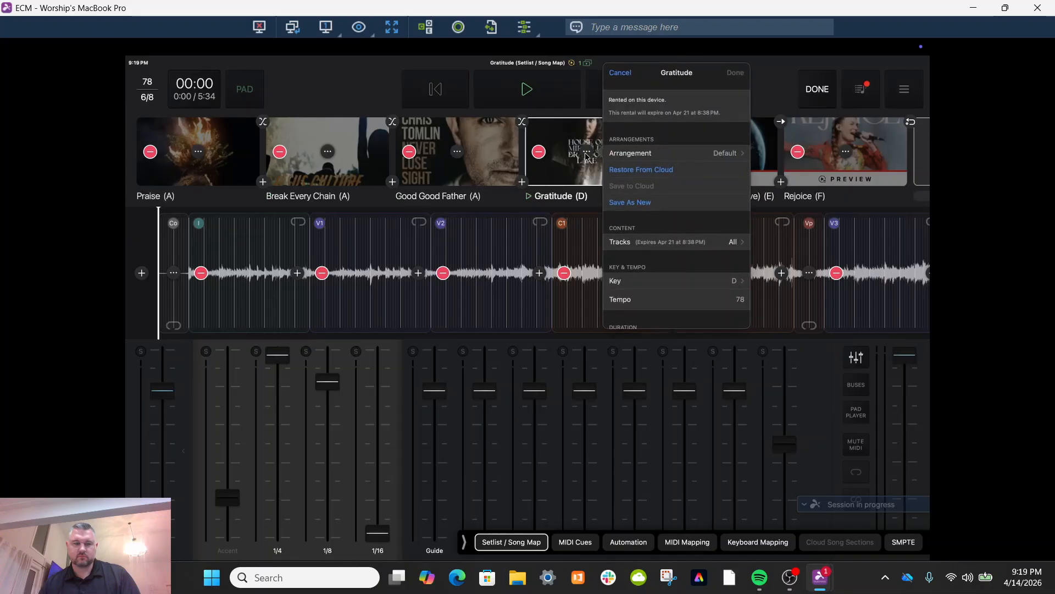
pyautogui.scroll(-10, 669, 214)
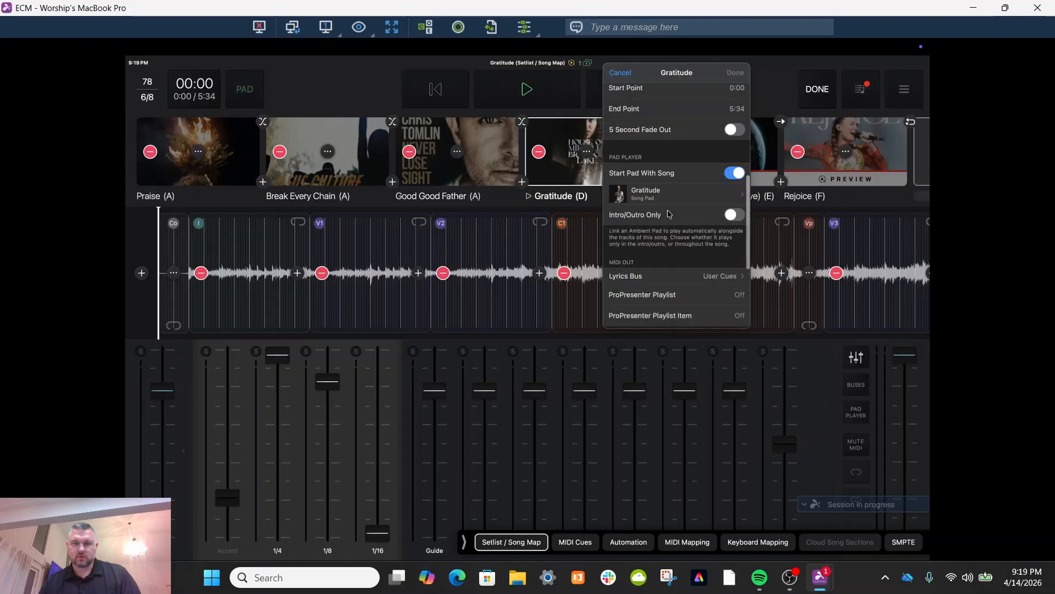
pyautogui.click(734, 150)
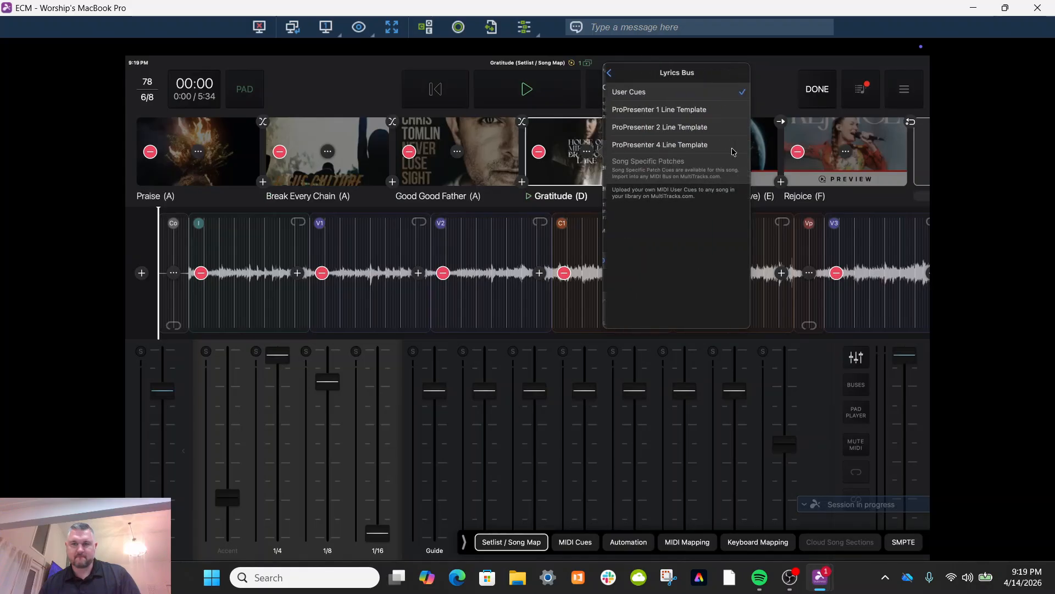
pyautogui.click(694, 128)
# Set the ProPresenter Playlist for Gratitude to 1
pyautogui.click(677, 168)
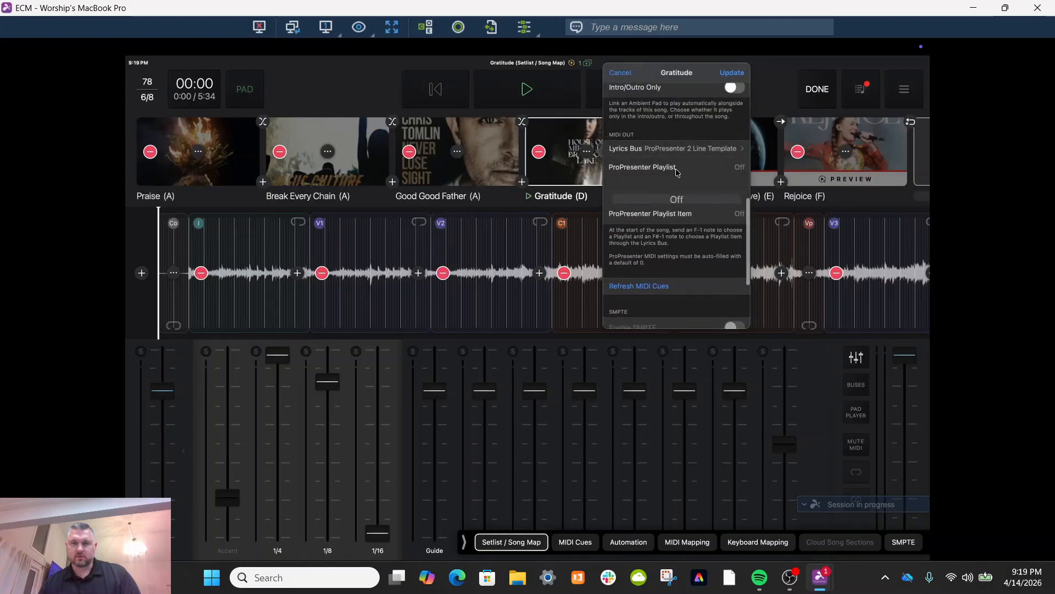
pyautogui.click(681, 215)
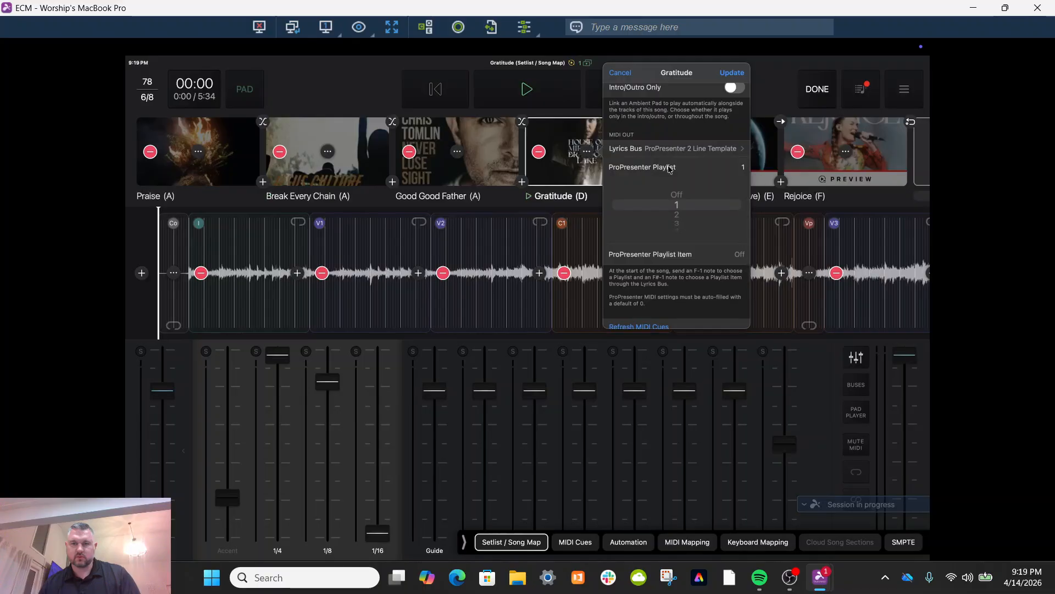
pyautogui.click(678, 168)
# Set the ProPresenter Playlist Item for Gratitude to 7 and update the song with refreshed MIDI cues
pyautogui.click(667, 189)
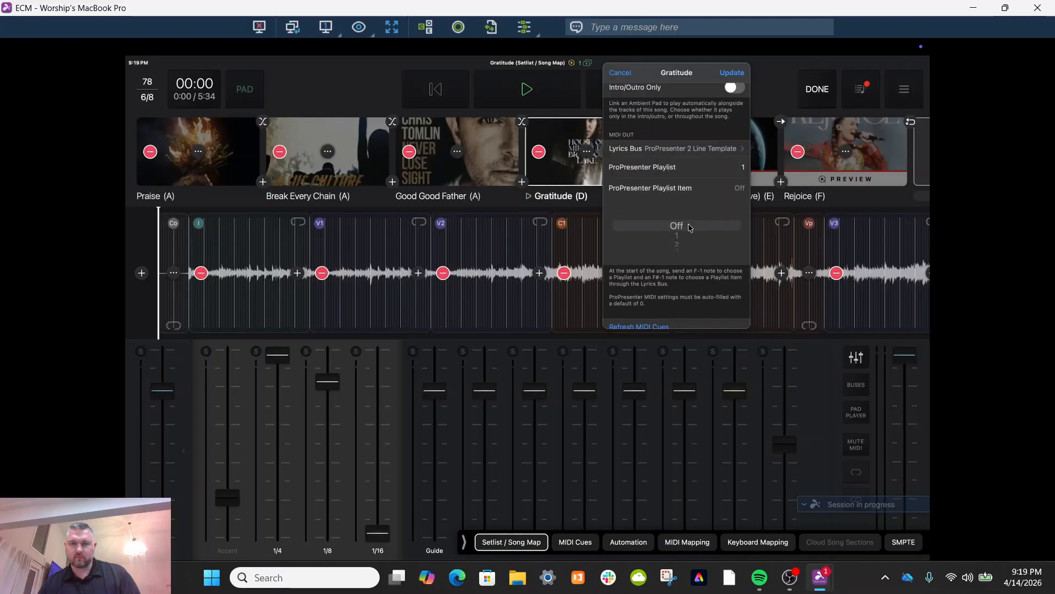
pyautogui.click(689, 243)
pyautogui.moveTo(686, 213); pyautogui.dragTo(684, 198)
pyautogui.click(670, 189)
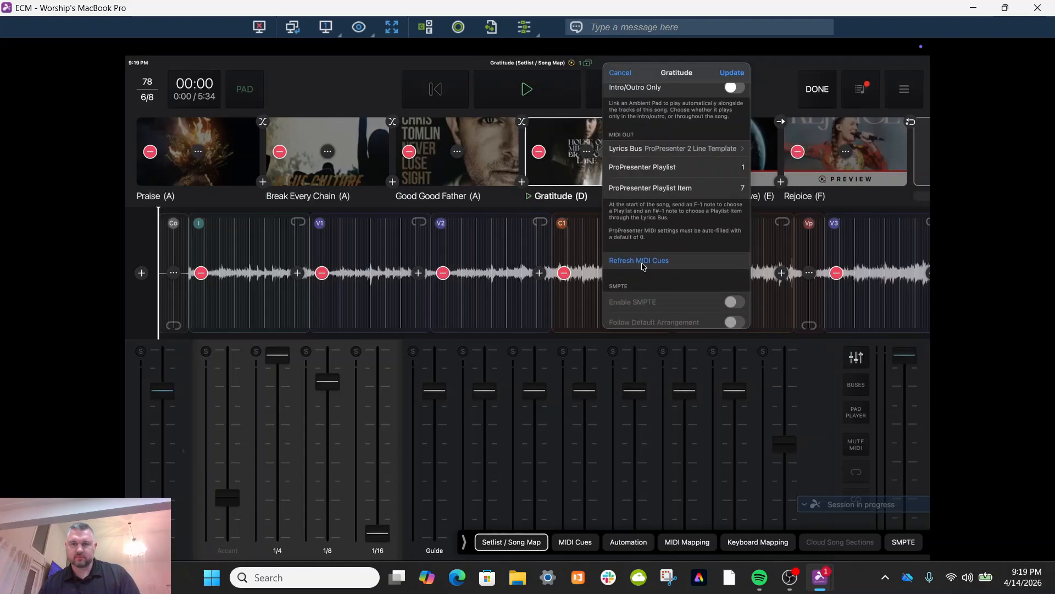
pyautogui.click(639, 261)
pyautogui.click(730, 74)
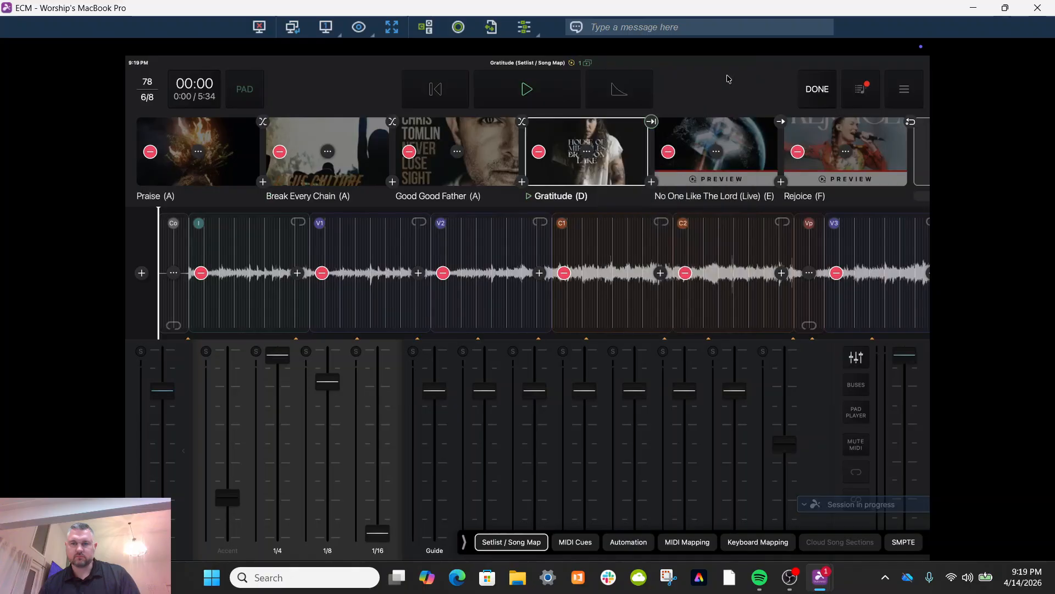
# For No One Like The Lord (Live), set the Lyrics Bus to ProPresenter 2 Line Template and the ProPresenter Playlist to 1
pyautogui.click(748, 166)
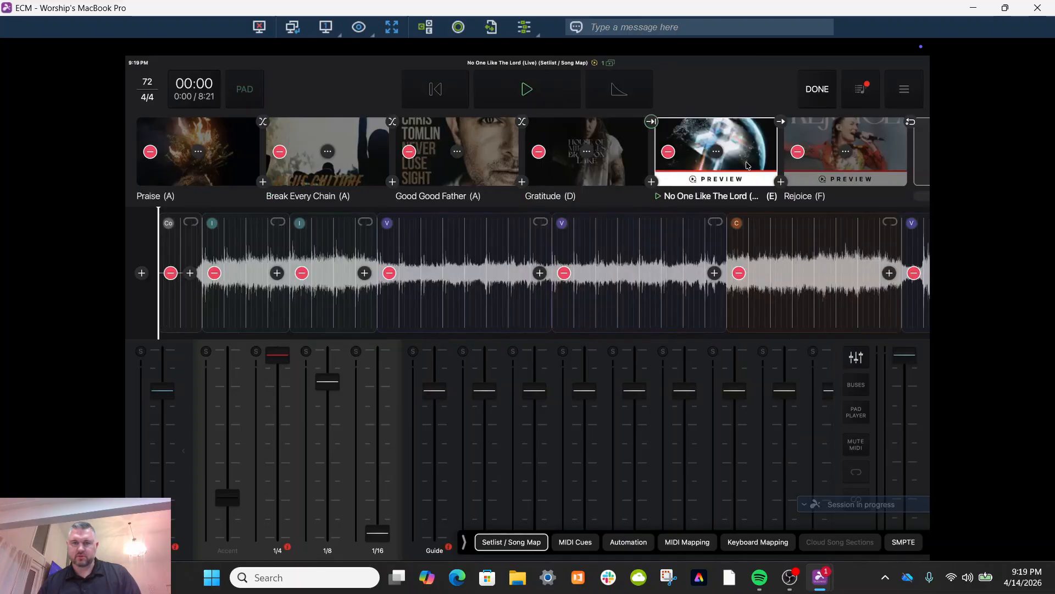
pyautogui.click(716, 152)
pyautogui.scroll(-5, 760, 255)
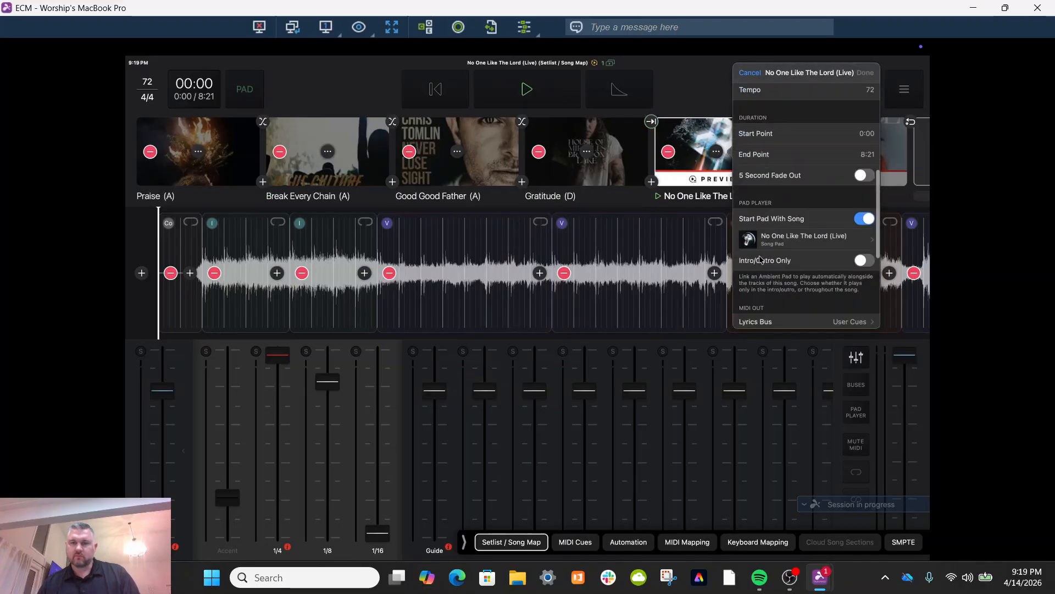
pyautogui.scroll(-3, 760, 260)
pyautogui.click(833, 198)
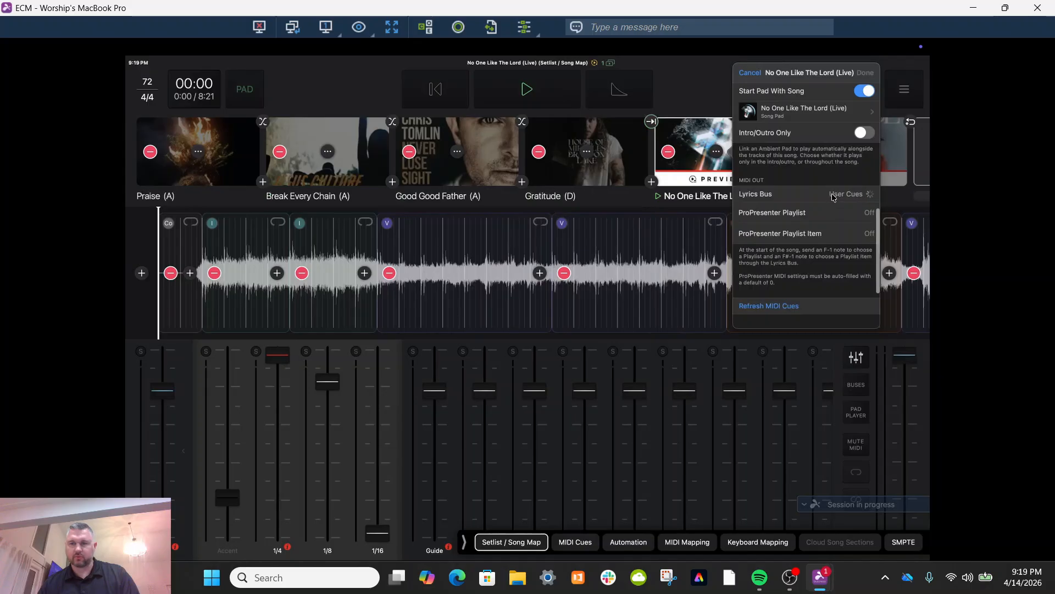
pyautogui.click(811, 127)
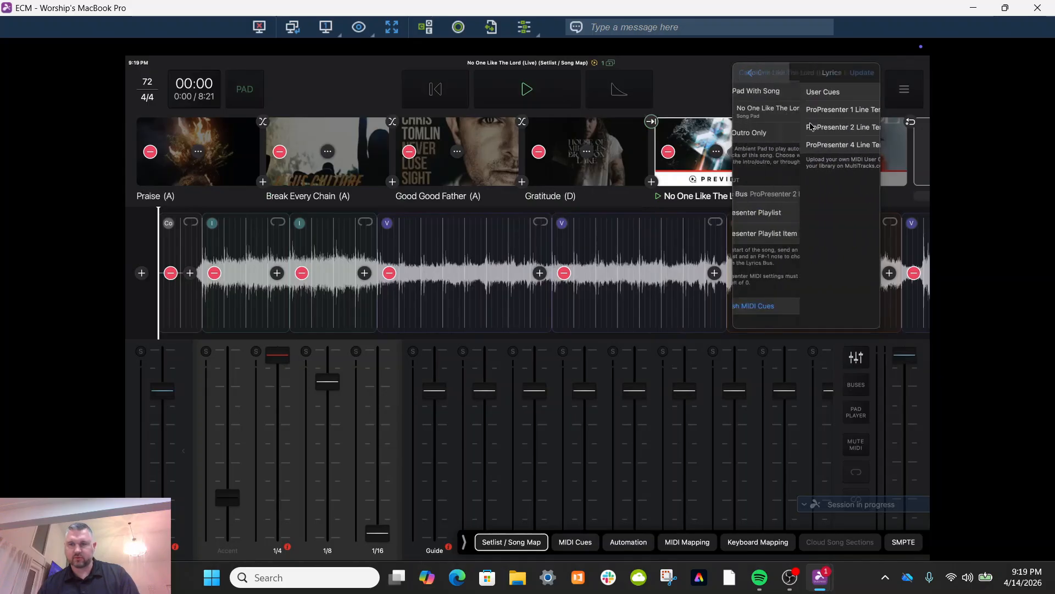
pyautogui.click(819, 223)
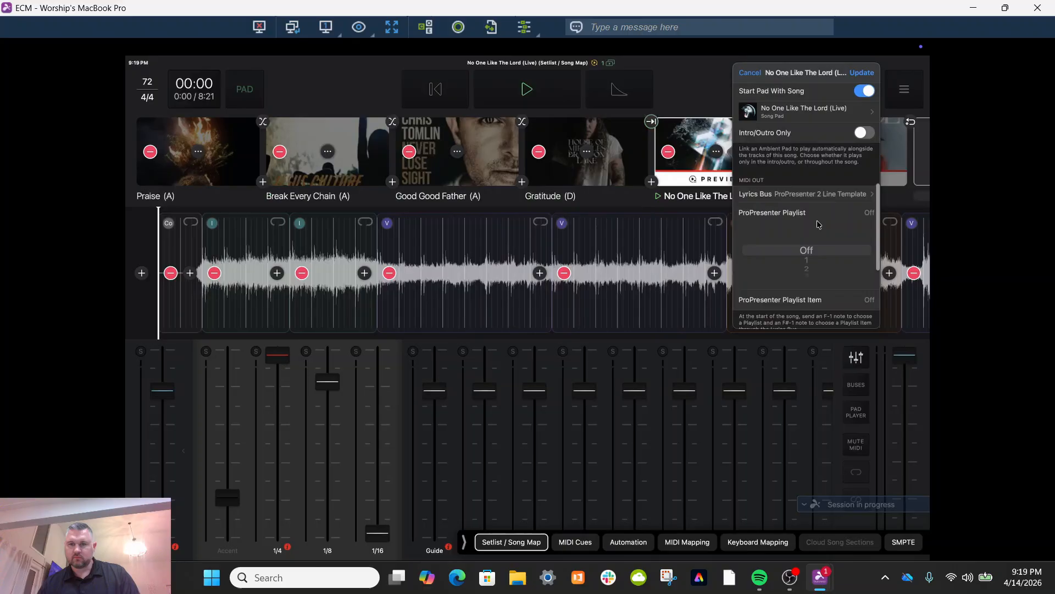
pyautogui.click(811, 260)
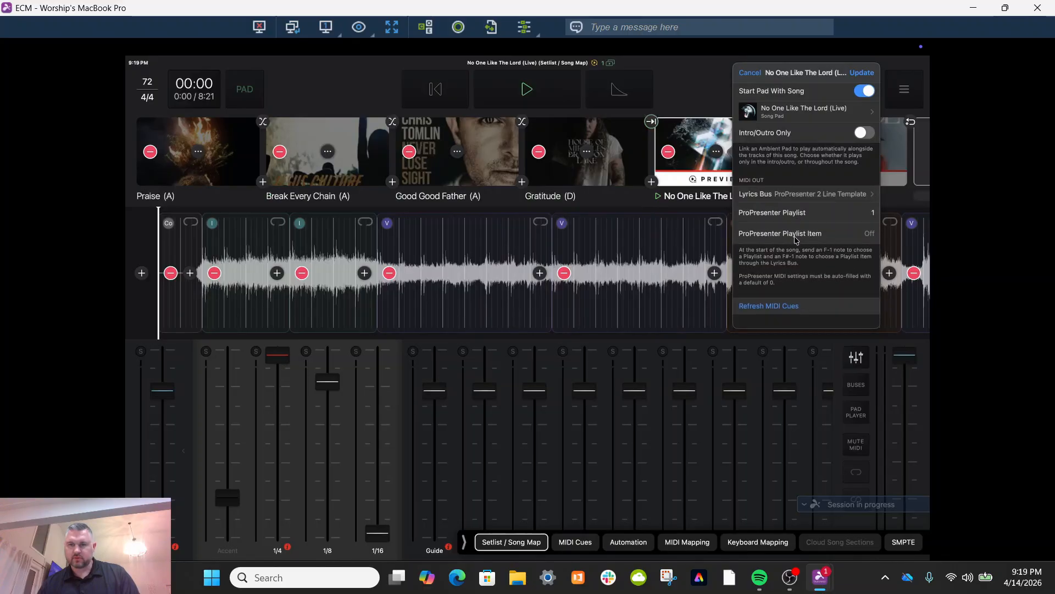
# Set the ProPresenter Playlist Item for No One Like The Lord (Live) to 8 and update the song with refreshed MIDI cues
pyautogui.click(798, 236)
pyautogui.scroll(-5, 813, 256)
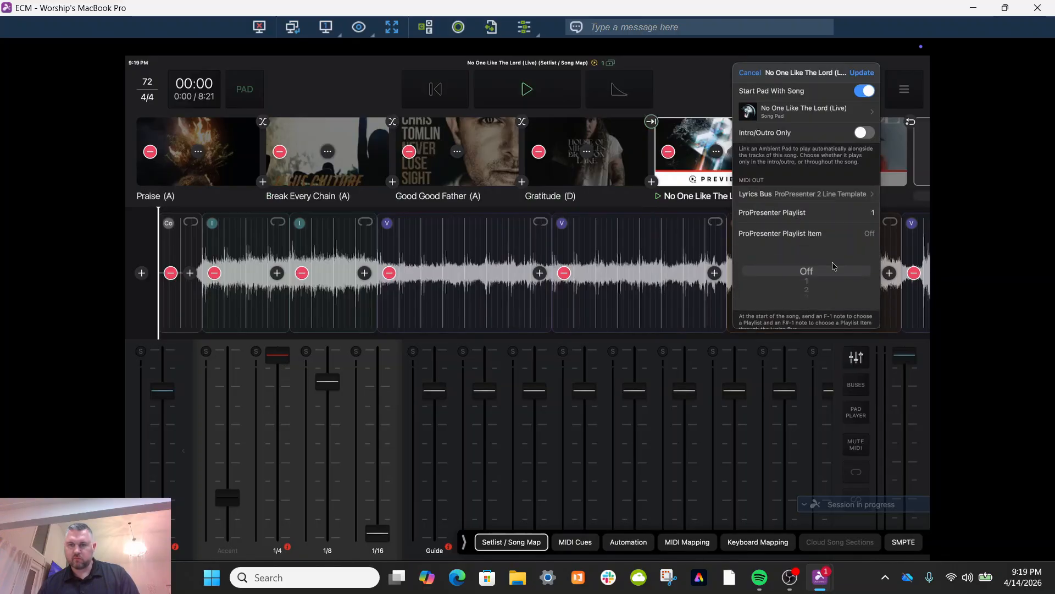
pyautogui.click(811, 234)
pyautogui.click(778, 306)
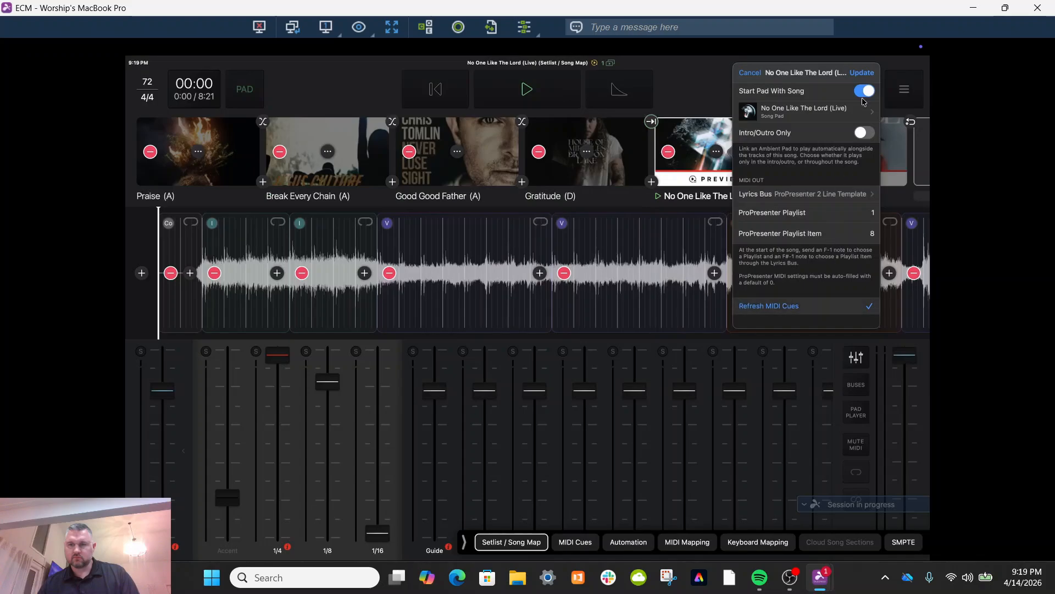
pyautogui.click(861, 73)
# In the song settings of Rejoice, set the Lyrics Bus to ProPresenter 2 Line Template
pyautogui.click(846, 159)
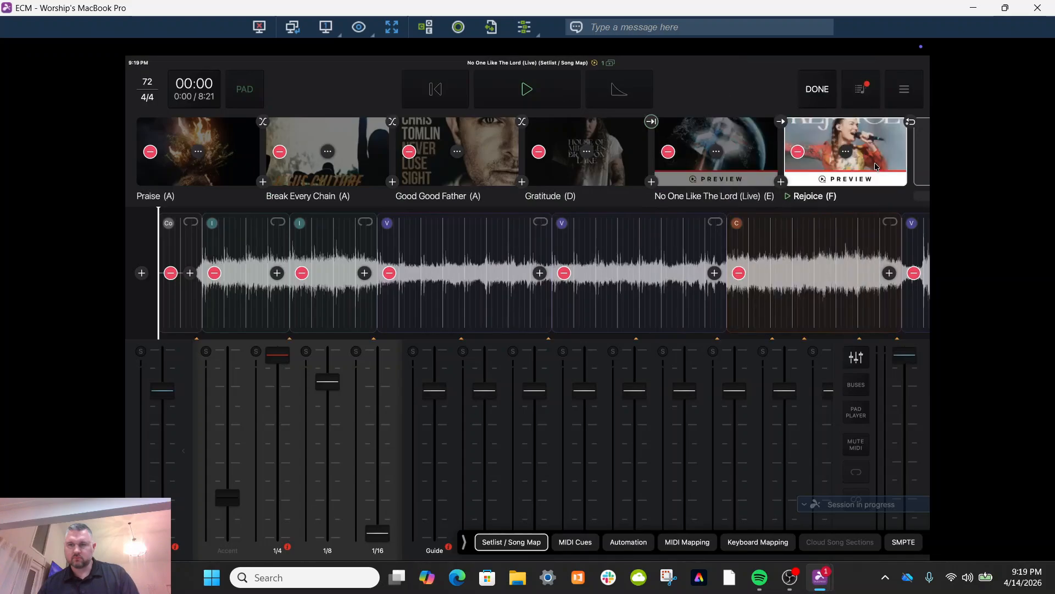
pyautogui.click(847, 153)
pyautogui.scroll(-5, 762, 216)
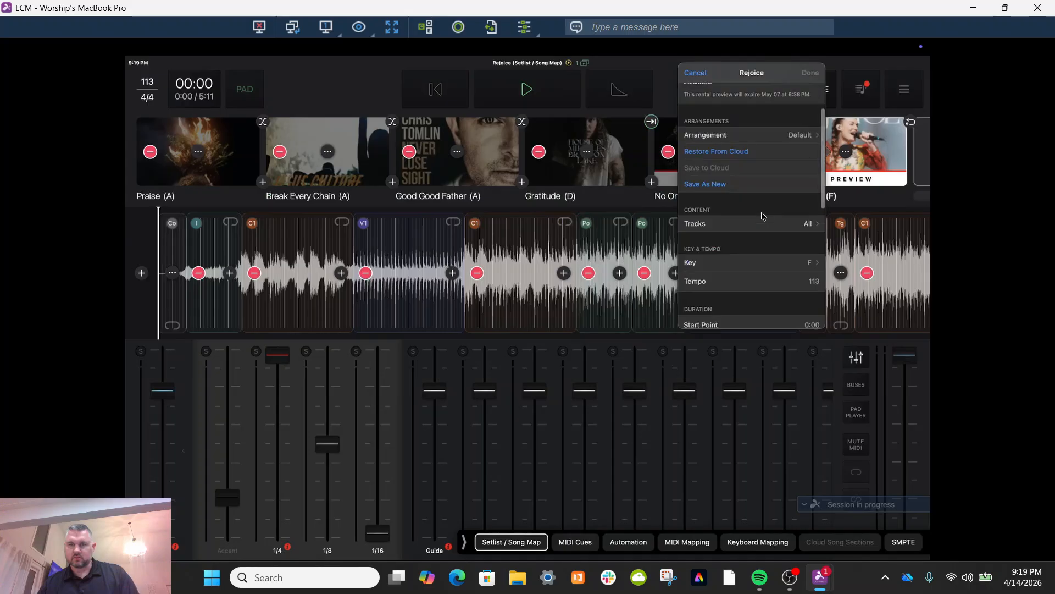
pyautogui.scroll(-4, 763, 216)
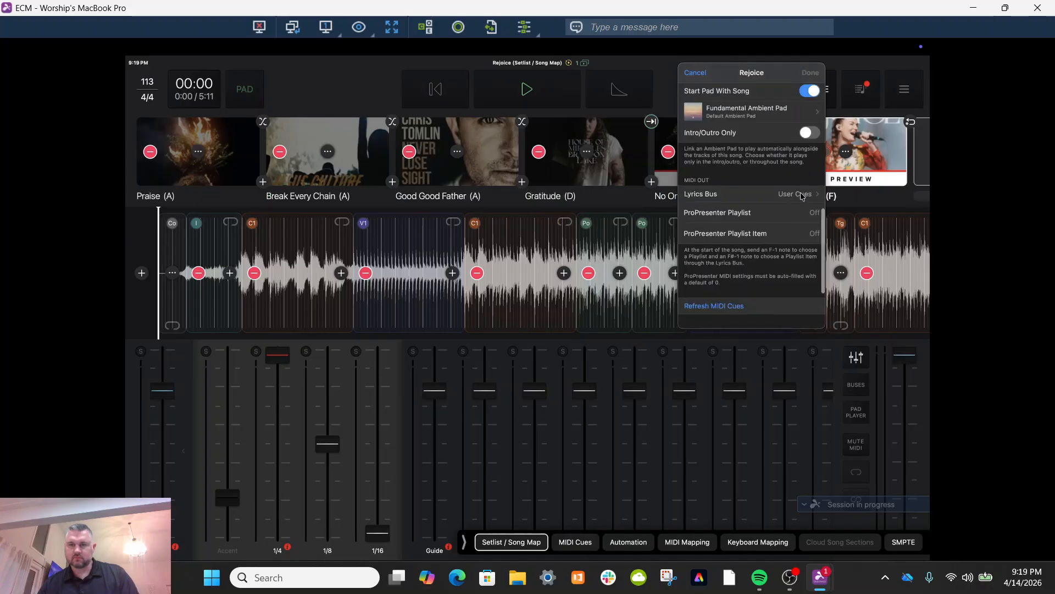
pyautogui.click(801, 196)
pyautogui.click(781, 194)
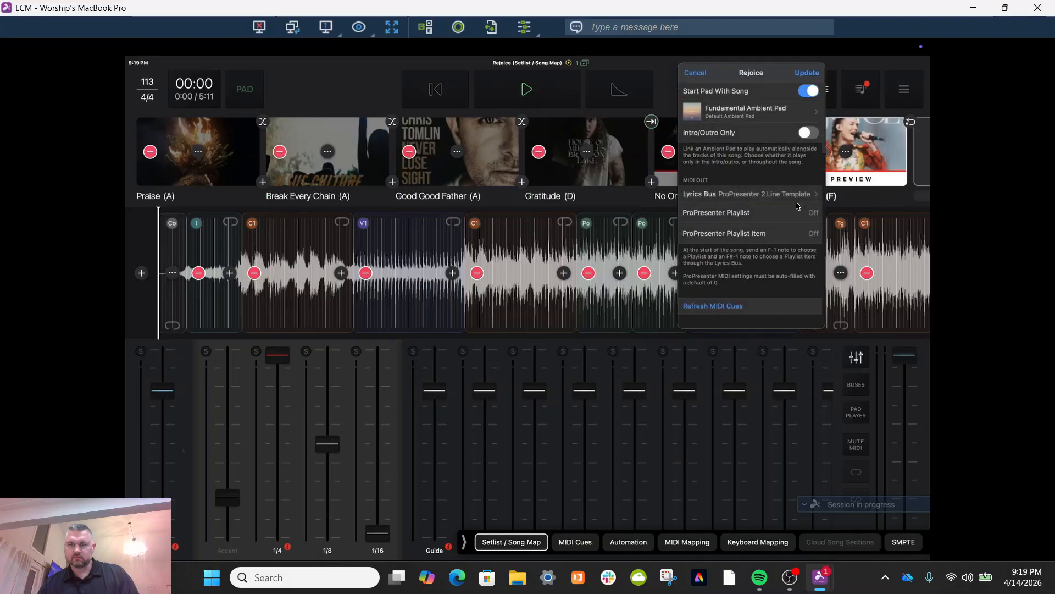
# Set the ProPresenter Playlist for Rejoice to 1
pyautogui.click(798, 214)
pyautogui.click(755, 262)
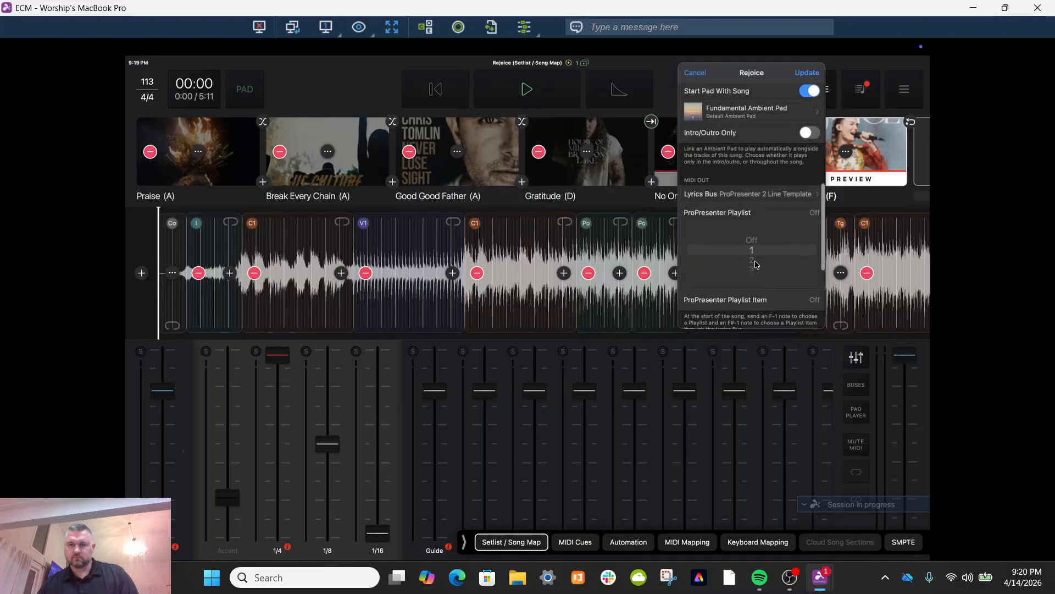
pyautogui.click(730, 216)
# Set the ProPresenter Playlist Item for Rejoice to 9 and update the song with refreshed MIDI cues
pyautogui.click(732, 243)
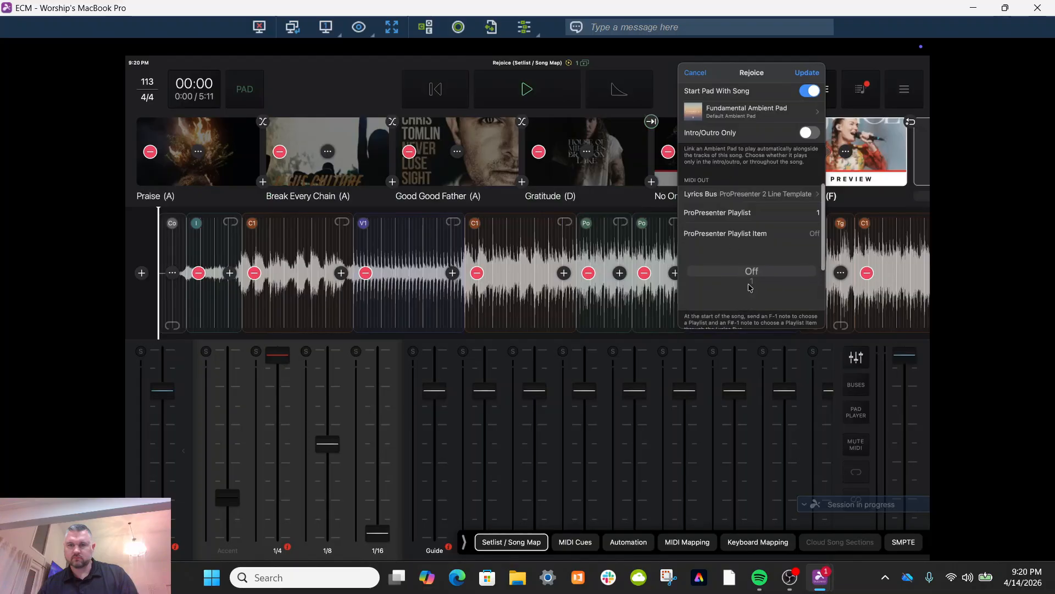
pyautogui.moveTo(761, 286); pyautogui.dragTo(757, 242)
pyautogui.click(739, 242)
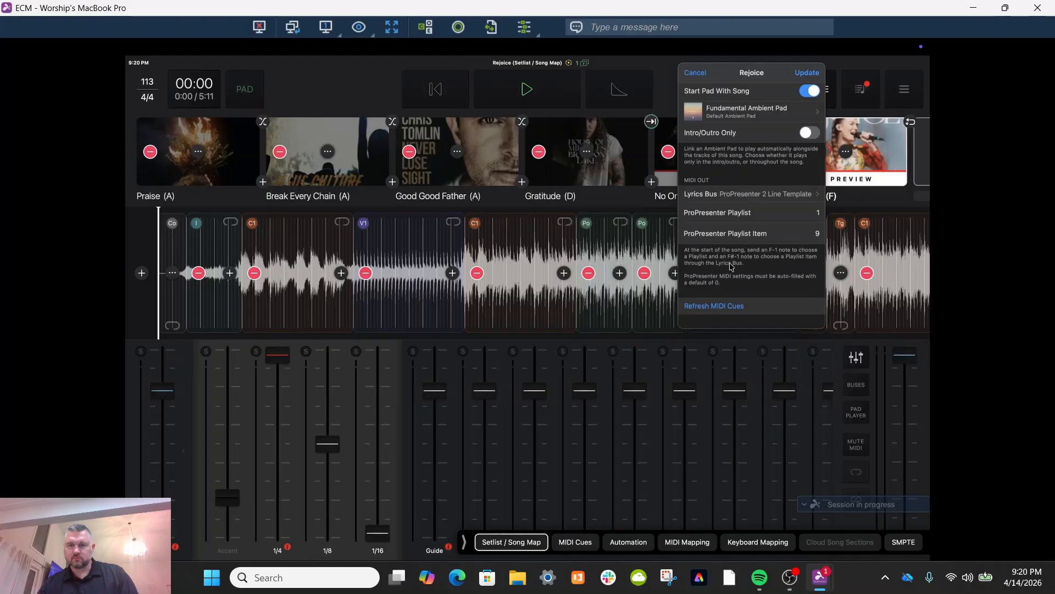
pyautogui.click(724, 306)
pyautogui.click(807, 73)
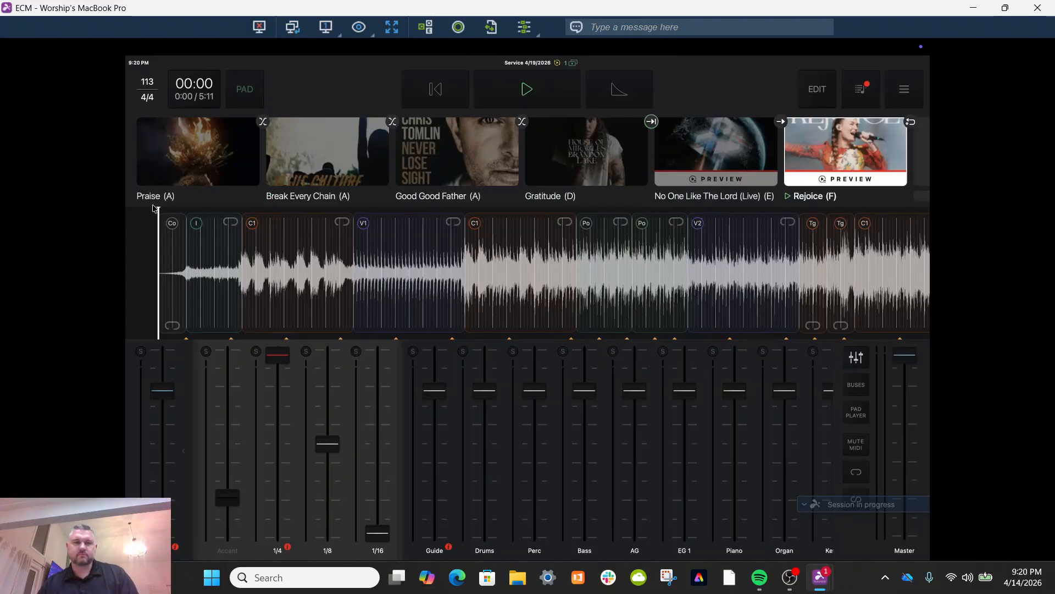
# Select Praise, the first song in the Service 4/19/2026 setlist
pyautogui.click(196, 160)
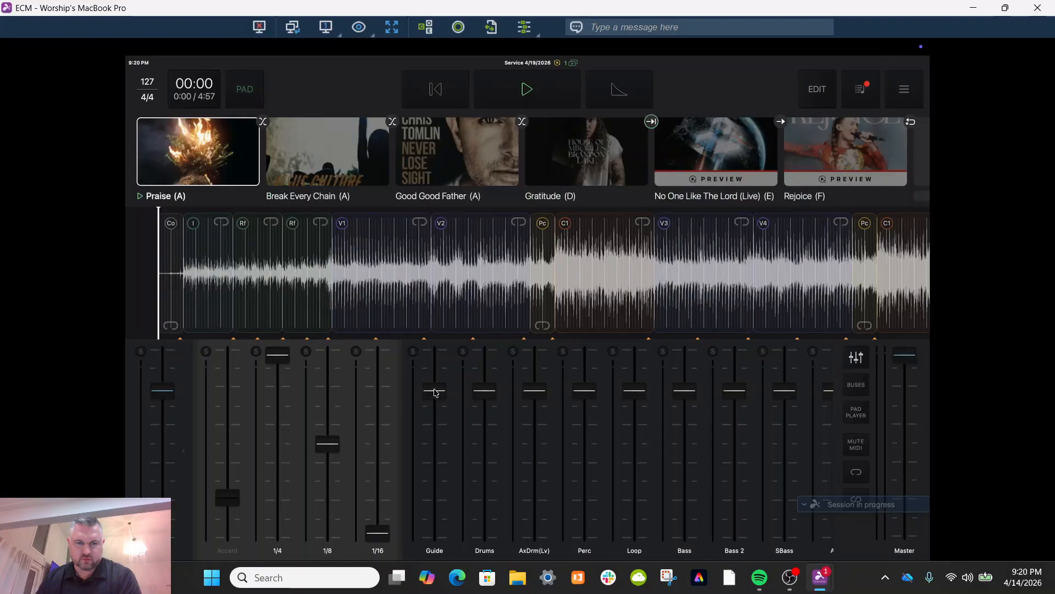
# In Praise, raise the Guide track to full level and mute the Choir, BGVS 2, BGVS and Alto tracks
pyautogui.moveTo(435, 392); pyautogui.dragTo(435, 362)
pyautogui.moveTo(642, 447); pyautogui.dragTo(424, 452)
pyautogui.moveTo(704, 471); pyautogui.dragTo(515, 472)
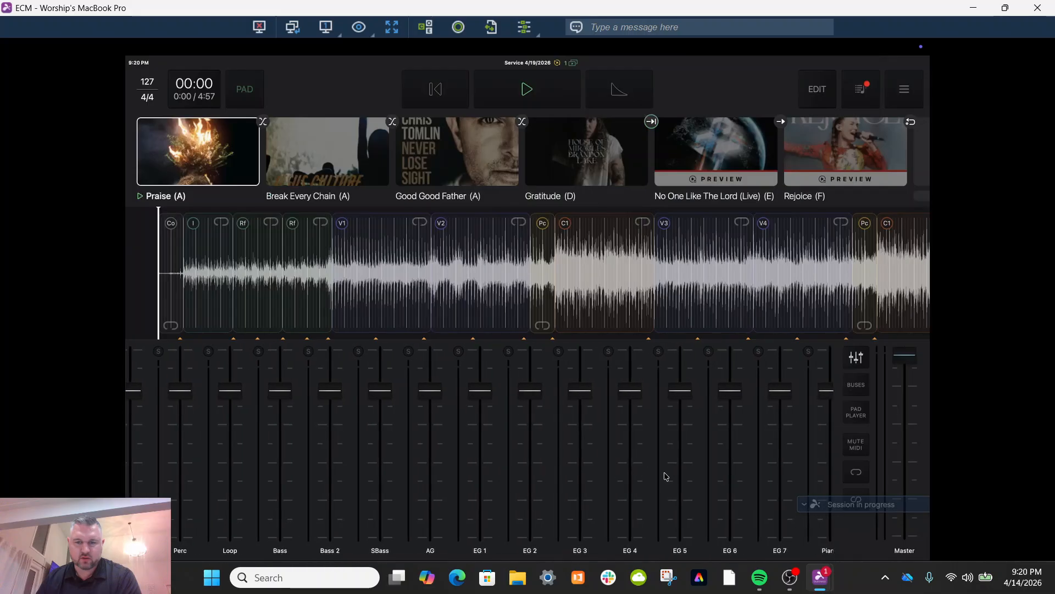
pyautogui.moveTo(666, 476); pyautogui.dragTo(454, 478)
pyautogui.moveTo(683, 478); pyautogui.dragTo(448, 478)
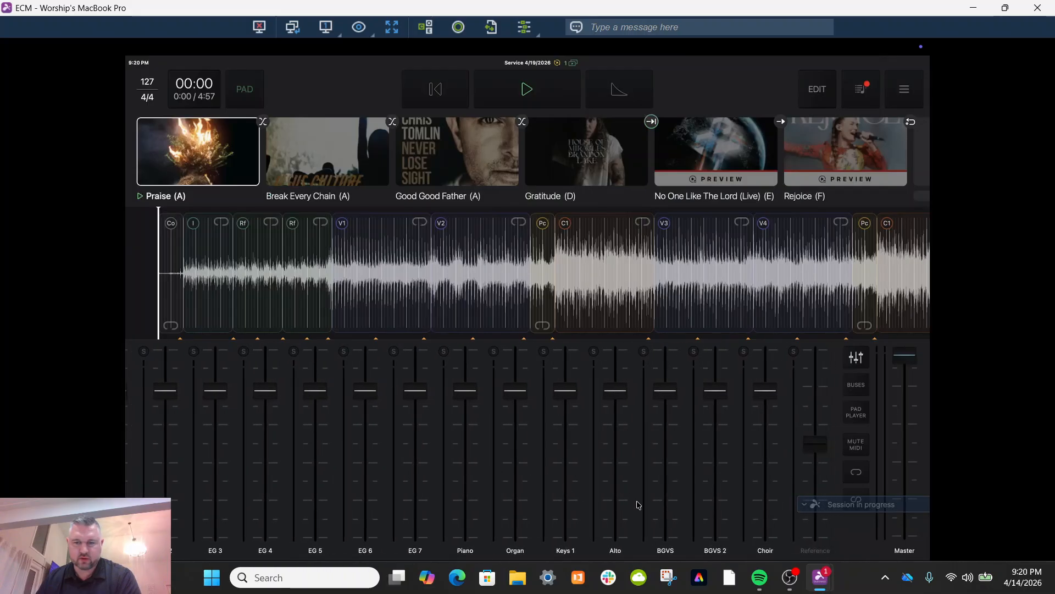
pyautogui.click(768, 551)
pyautogui.click(715, 552)
pyautogui.click(667, 552)
pyautogui.click(615, 550)
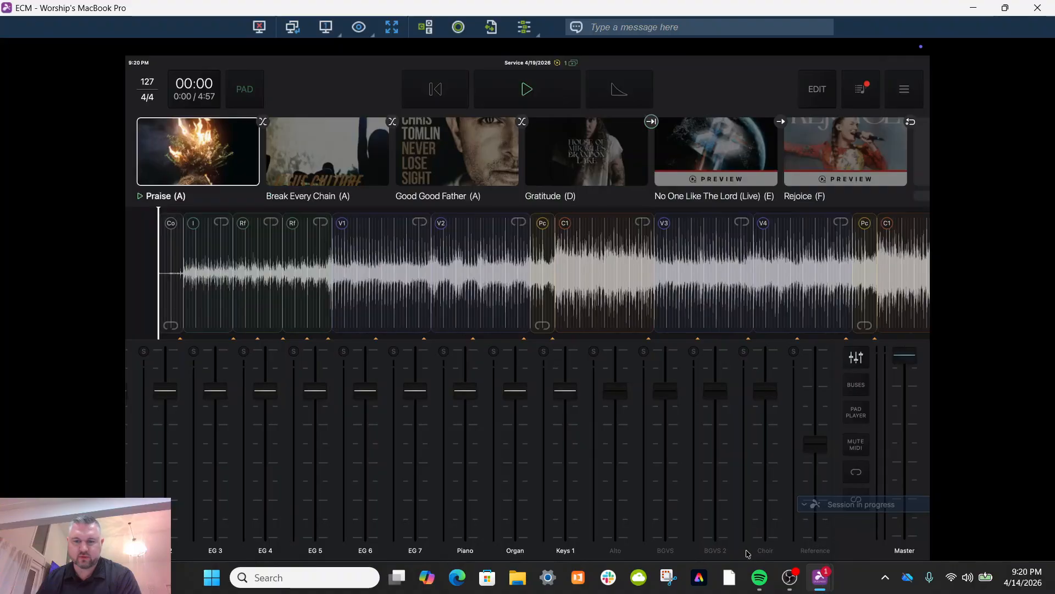
pyautogui.click(617, 551)
pyautogui.click(617, 551)
# In Break Every Chain, raise the Guide track to full level and check the remaining tracks for vocals
pyautogui.click(360, 175)
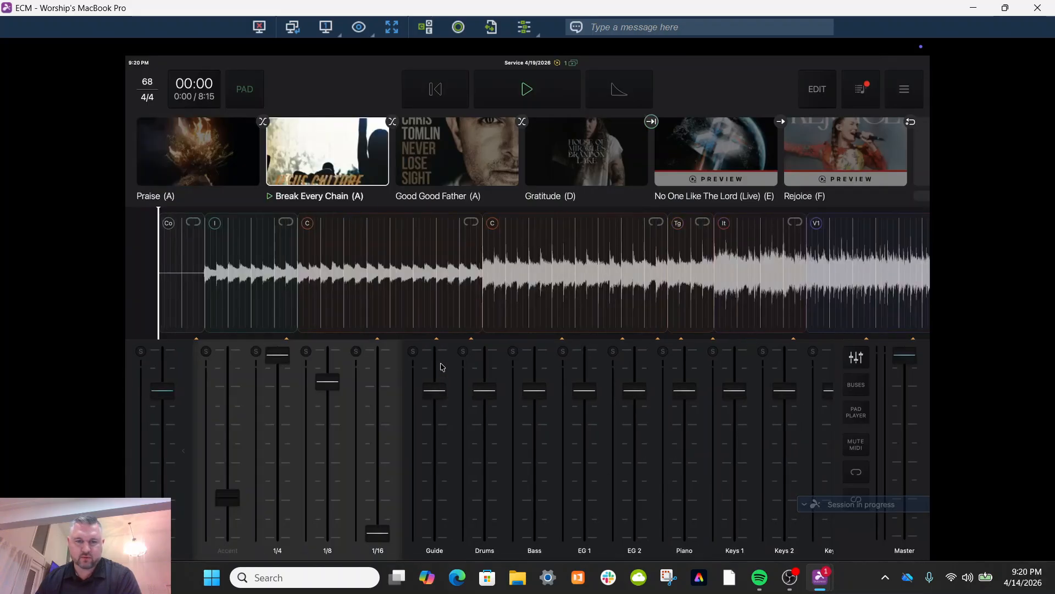
pyautogui.moveTo(438, 383); pyautogui.dragTo(436, 355)
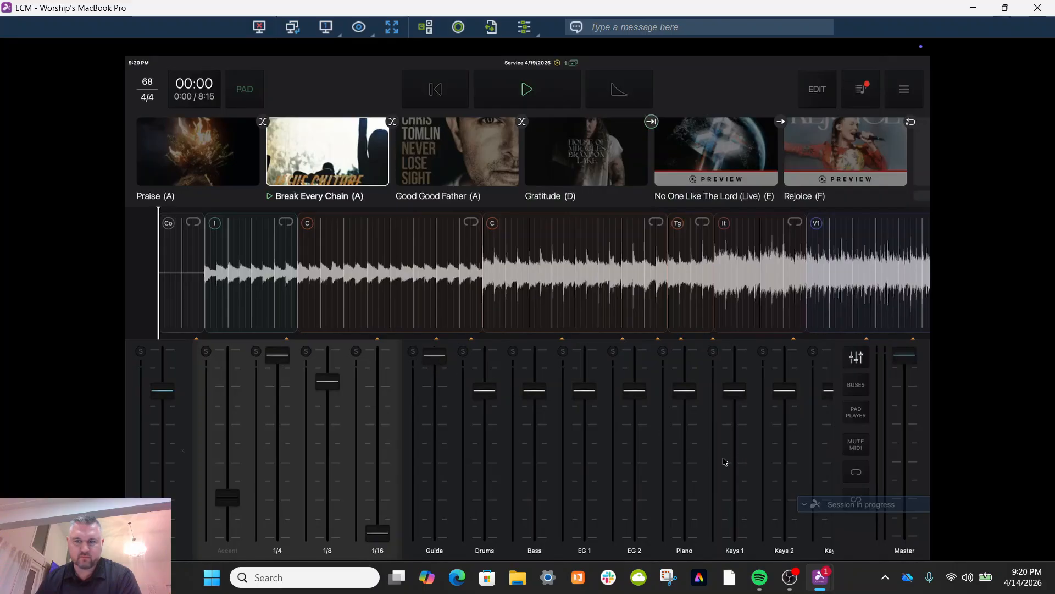
pyautogui.moveTo(724, 462); pyautogui.dragTo(581, 460)
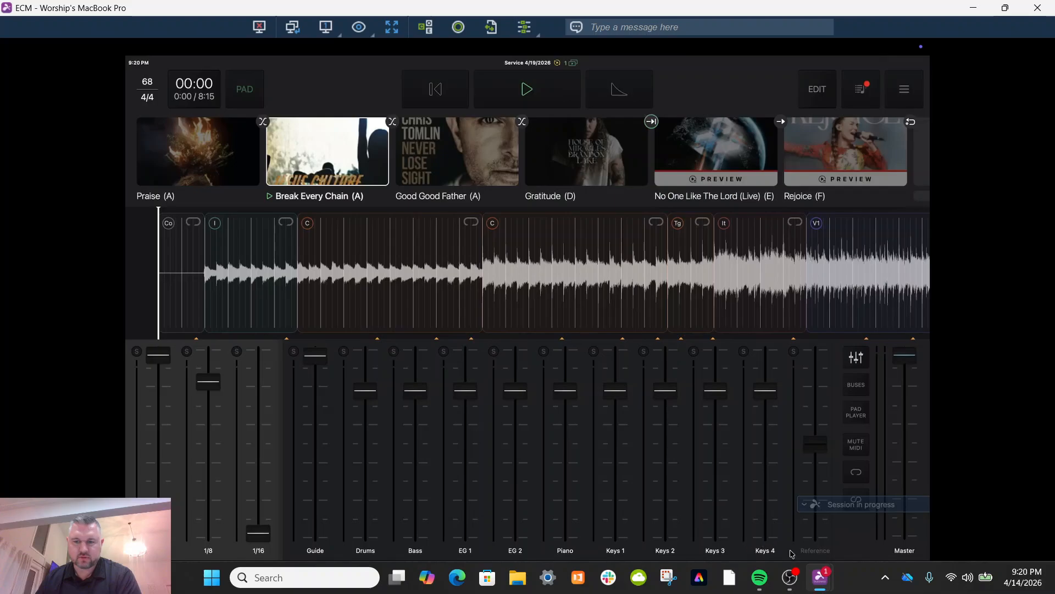
# In Good Good Father, raise the Guide track to full level and mute the BGVS, Tenor 2 and Tenor tracks
pyautogui.click(457, 170)
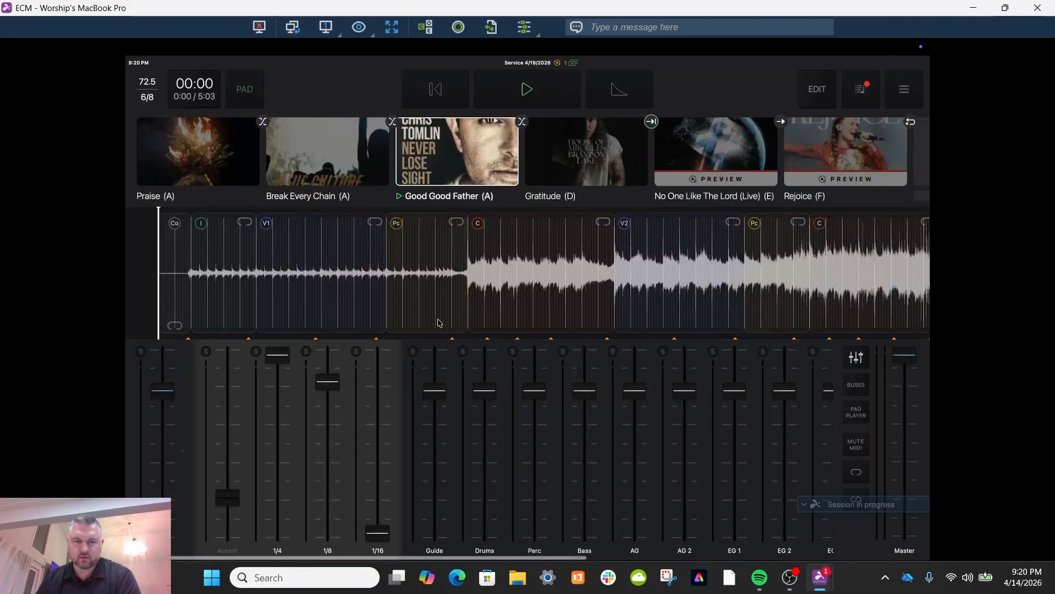
pyautogui.moveTo(440, 392); pyautogui.dragTo(435, 360)
pyautogui.moveTo(712, 463); pyautogui.dragTo(337, 459)
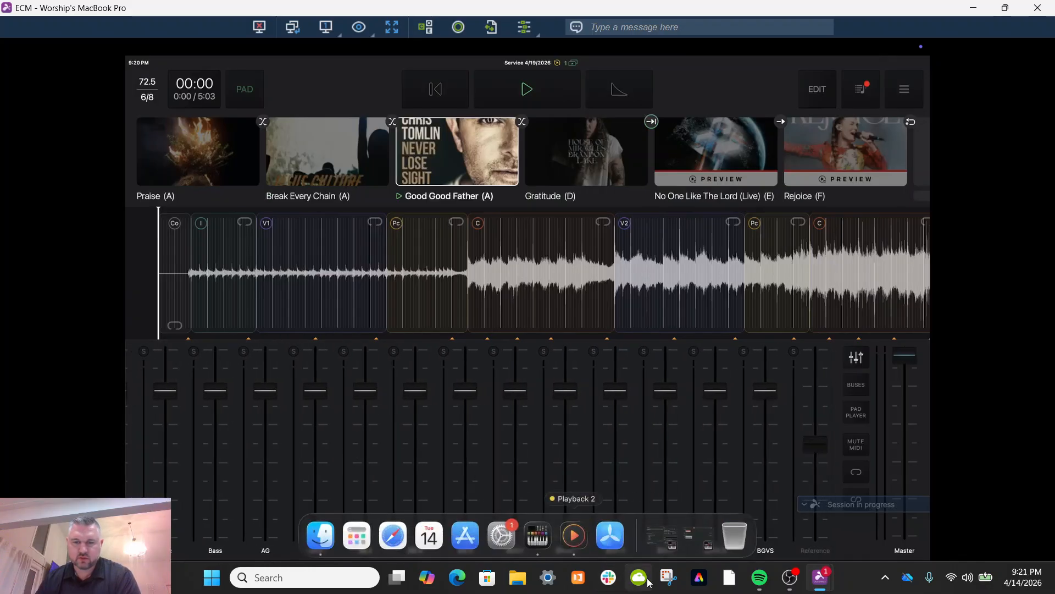
pyautogui.click(767, 551)
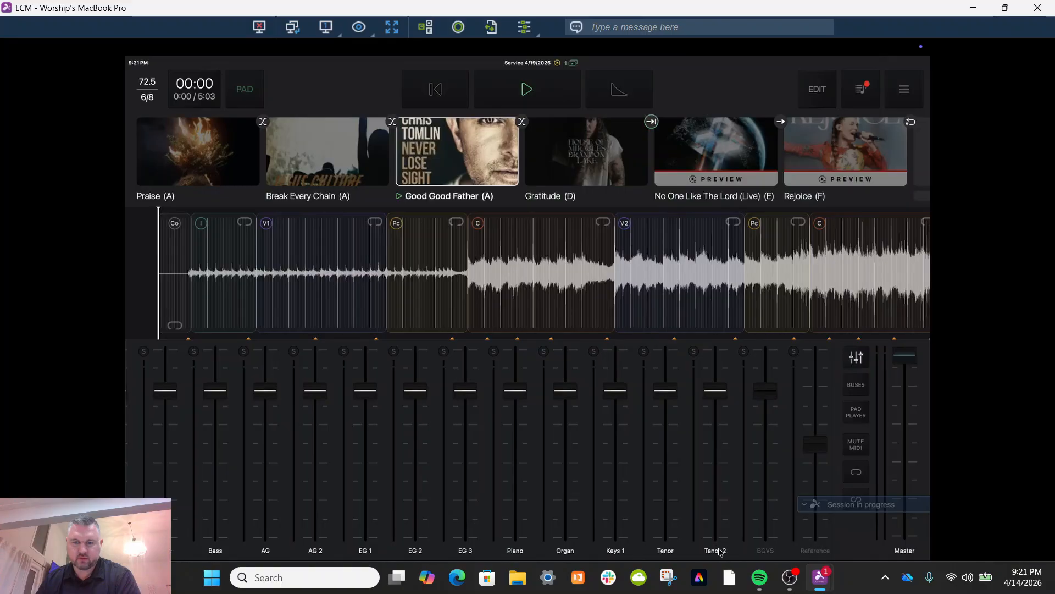
pyautogui.click(715, 551)
pyautogui.click(667, 551)
# In Gratitude, raise the Guide track to full level and check the remaining tracks for vocals
pyautogui.click(537, 172)
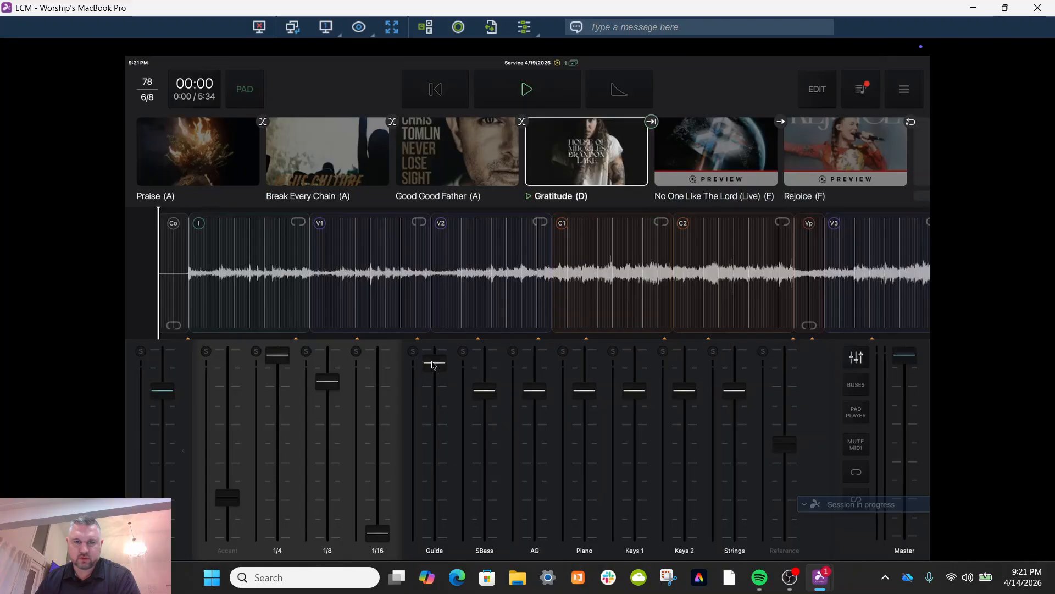
pyautogui.moveTo(666, 473); pyautogui.dragTo(503, 473)
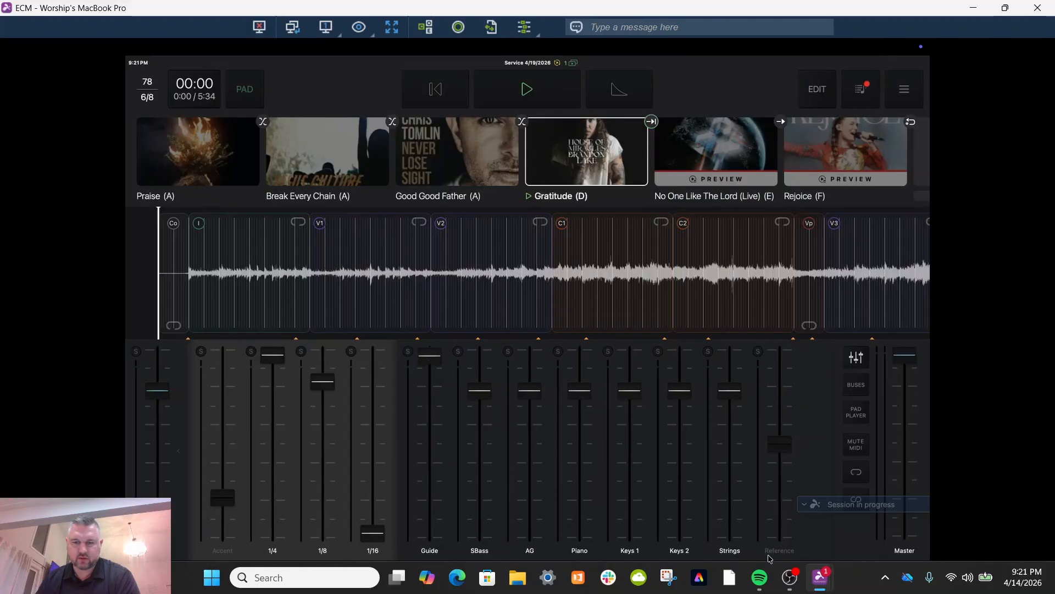
# In No One Like The Lord, raise the Guide track's level and mute the Choir, BGVS, Tenor and Alto tracks
pyautogui.click(722, 138)
pyautogui.moveTo(444, 394); pyautogui.dragTo(440, 363)
pyautogui.moveTo(648, 493); pyautogui.dragTo(484, 473)
pyautogui.moveTo(688, 494); pyautogui.dragTo(515, 481)
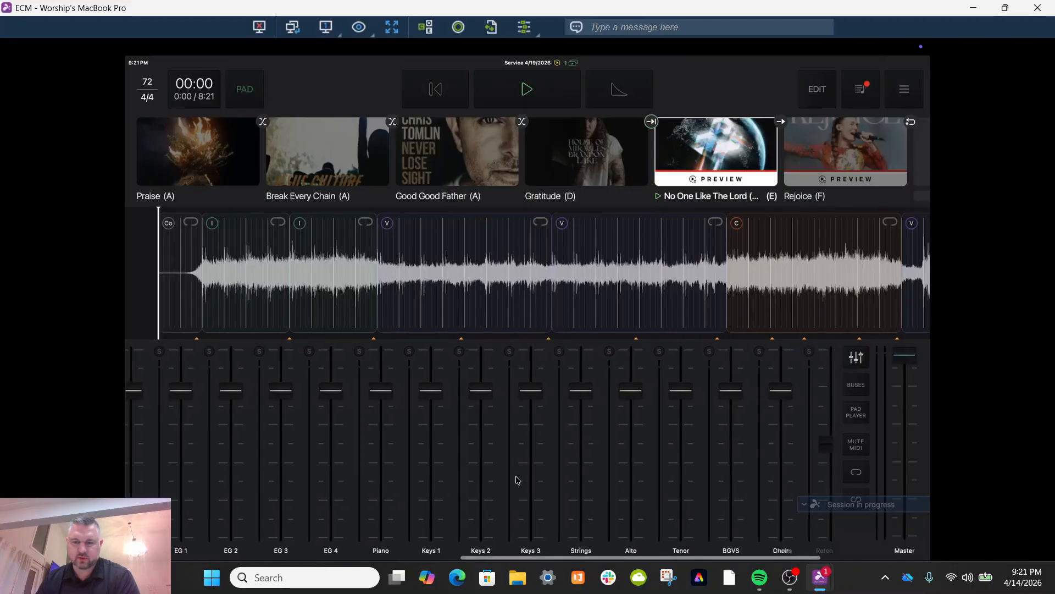
pyautogui.click(717, 550)
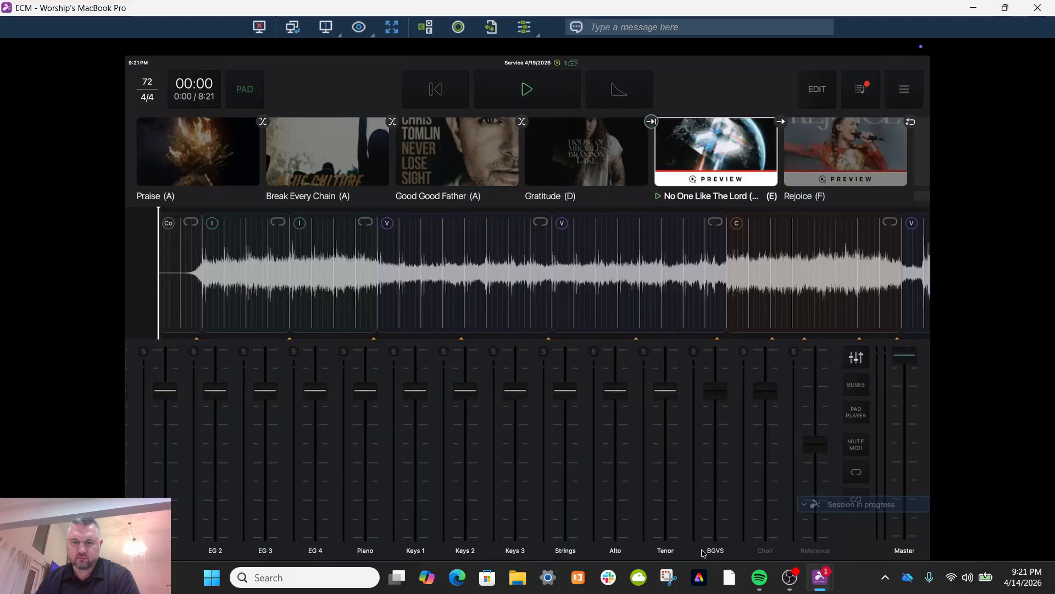
pyautogui.click(673, 552)
pyautogui.click(620, 553)
# In Rejoice, raise the Guide track to nearly full level and bring its last tracks into view
pyautogui.click(879, 154)
pyautogui.moveTo(447, 396); pyautogui.dragTo(438, 368)
pyautogui.hscroll(5, 652, 437)
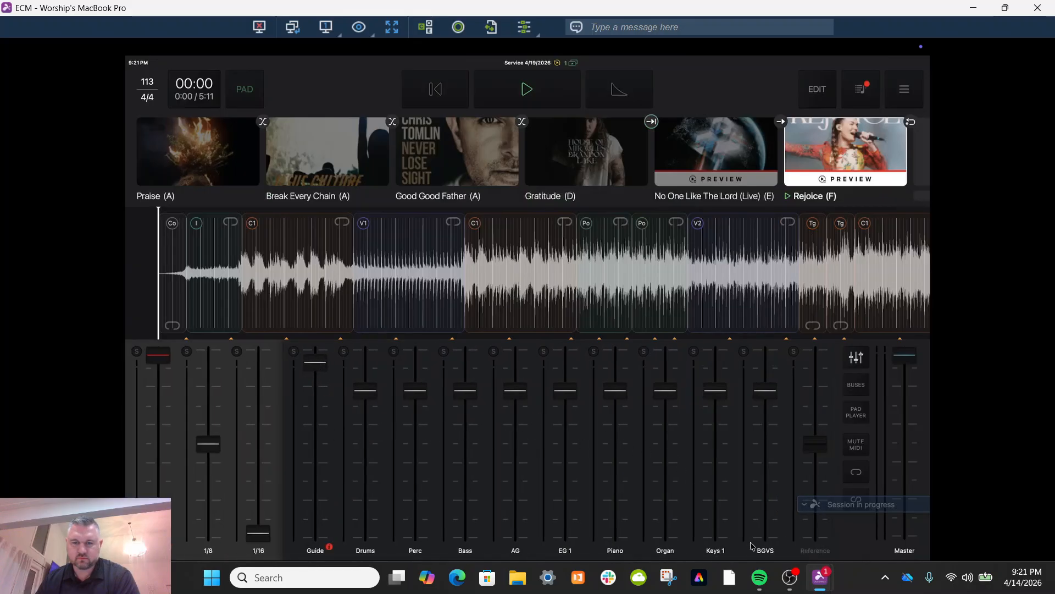
# Return to Praise and save the Service 4/19/2026 setlist changes to the cloud without notes
pyautogui.click(245, 171)
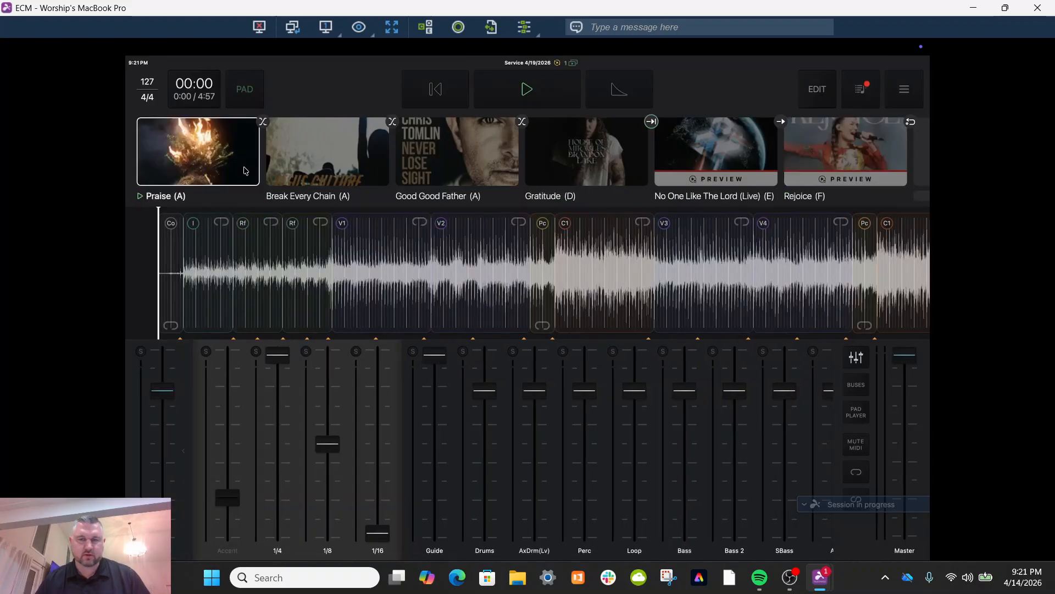
pyautogui.click(868, 89)
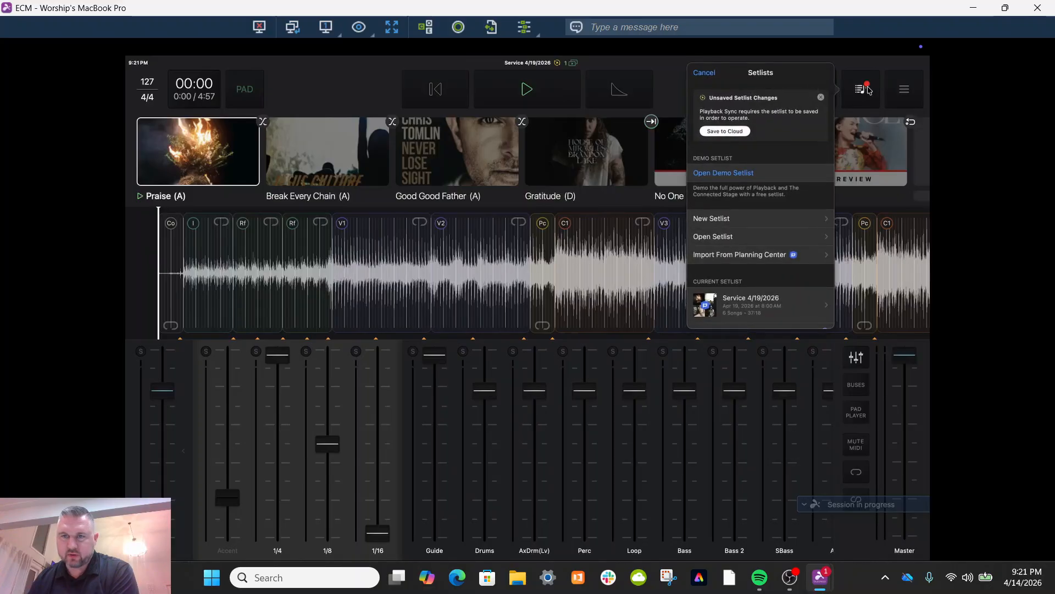
pyautogui.click(727, 132)
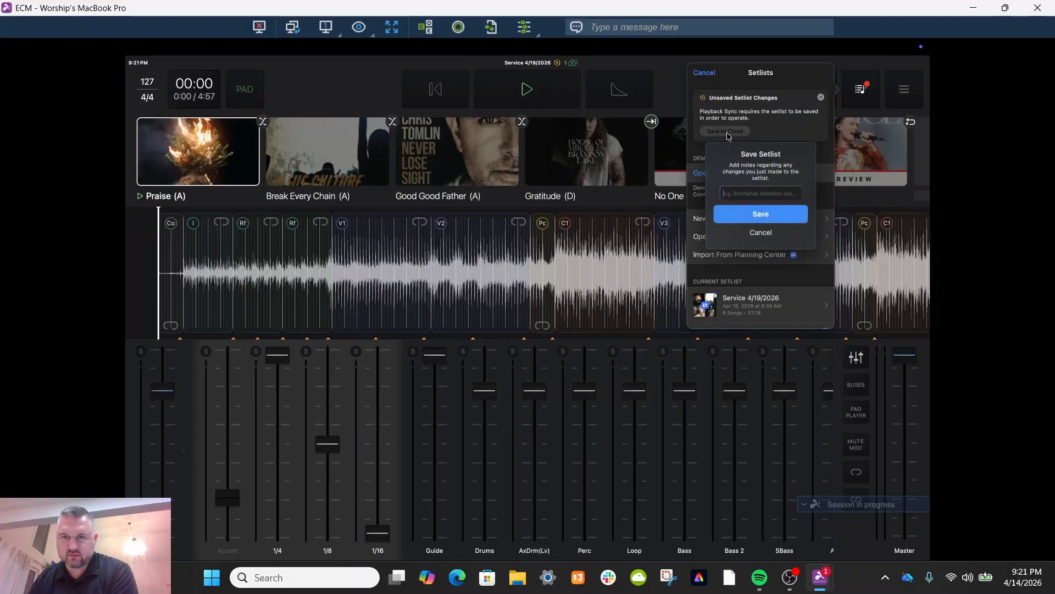
pyautogui.click(752, 217)
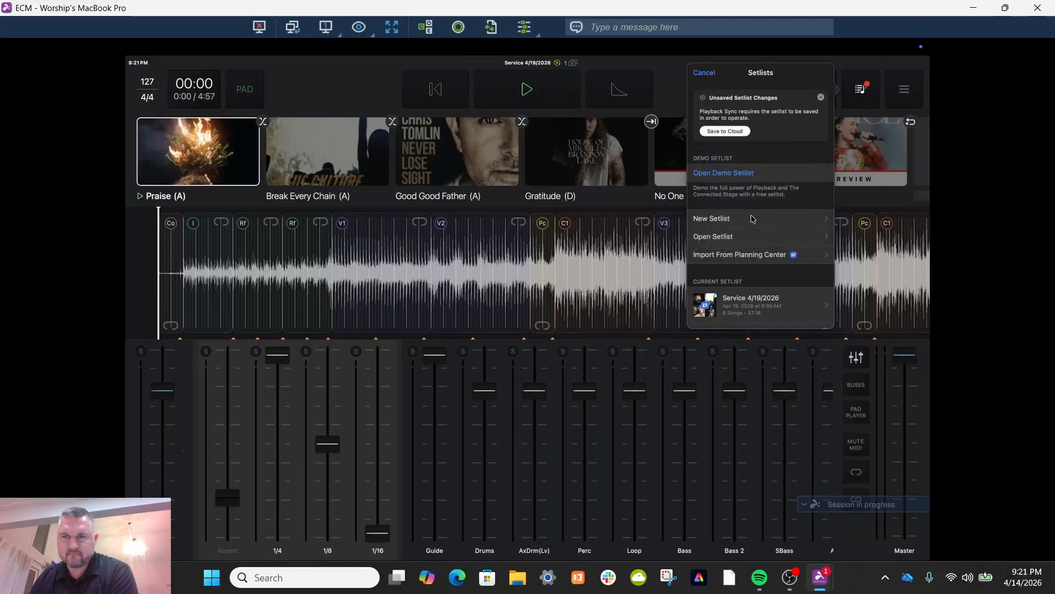
pyautogui.click(731, 134)
pyautogui.click(757, 214)
pyautogui.click(681, 84)
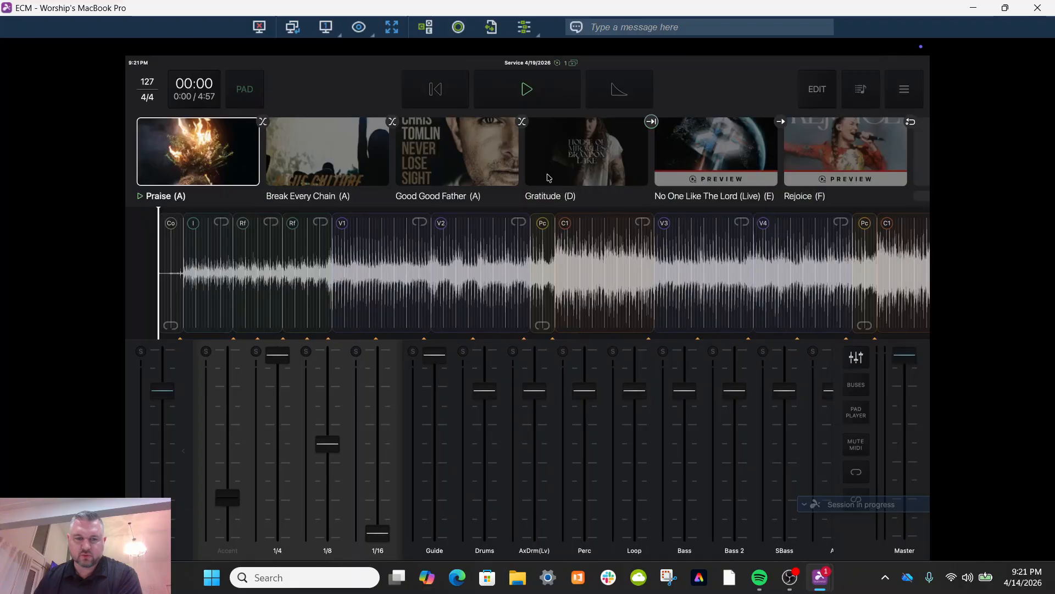
# Import the Service 4/15/2026 plan of Wednesday Night Service from Planning Center and load it as the setlist
pyautogui.click(863, 90)
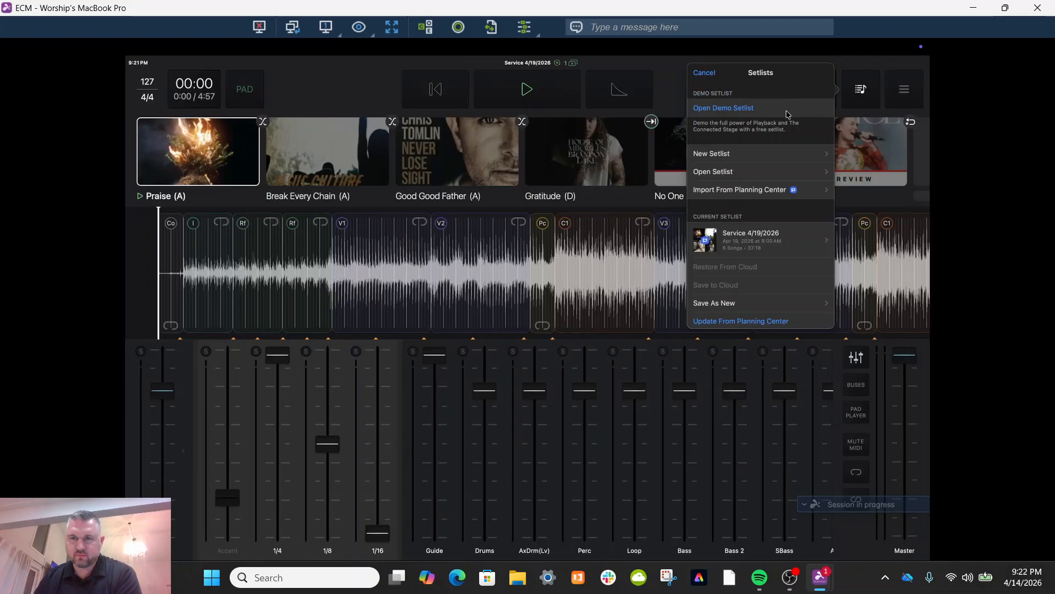
pyautogui.click(739, 190)
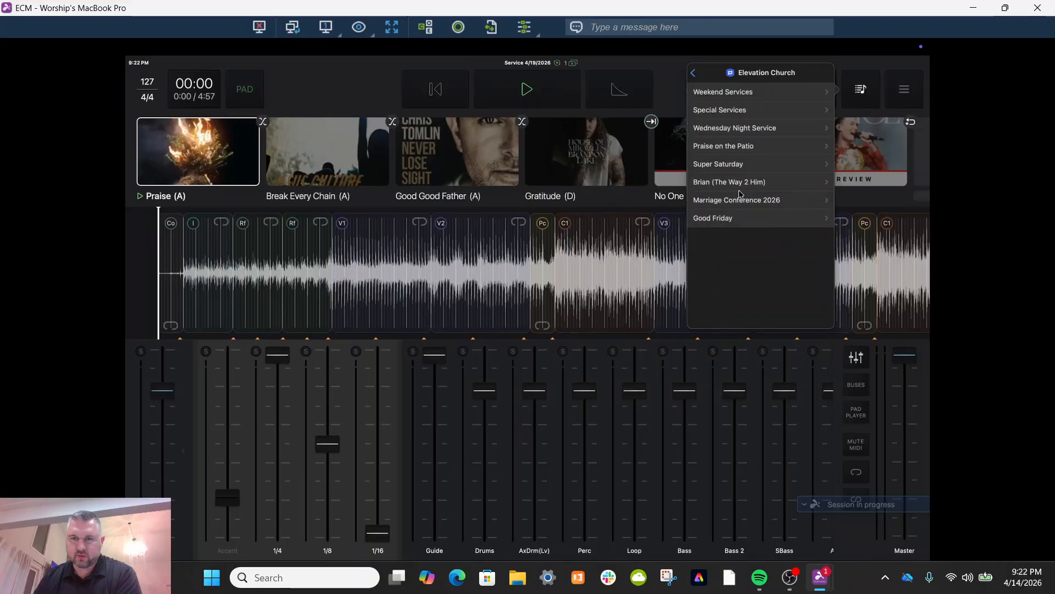
pyautogui.click(728, 128)
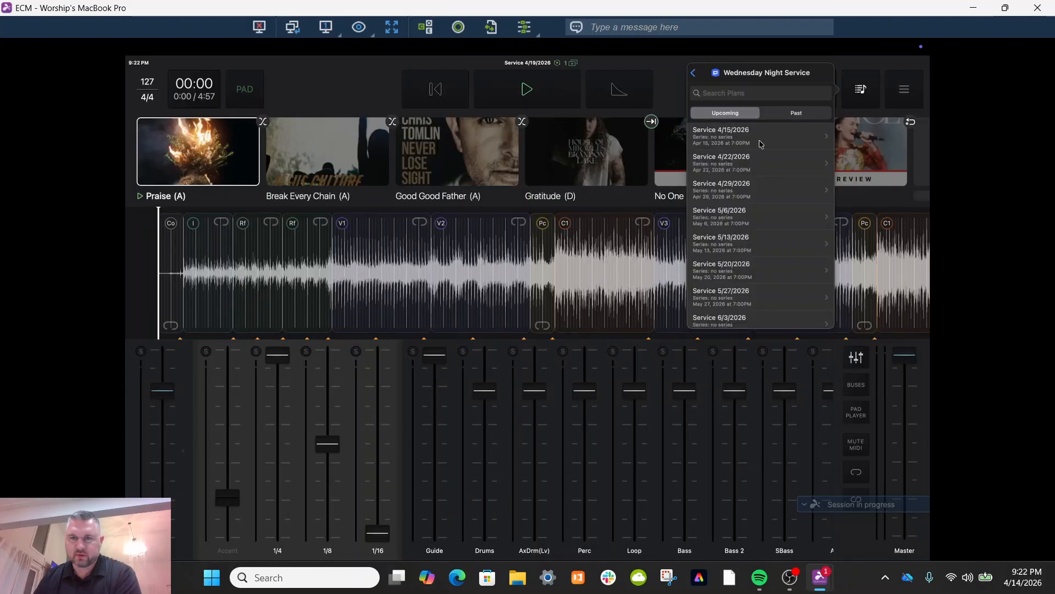
pyautogui.click(764, 143)
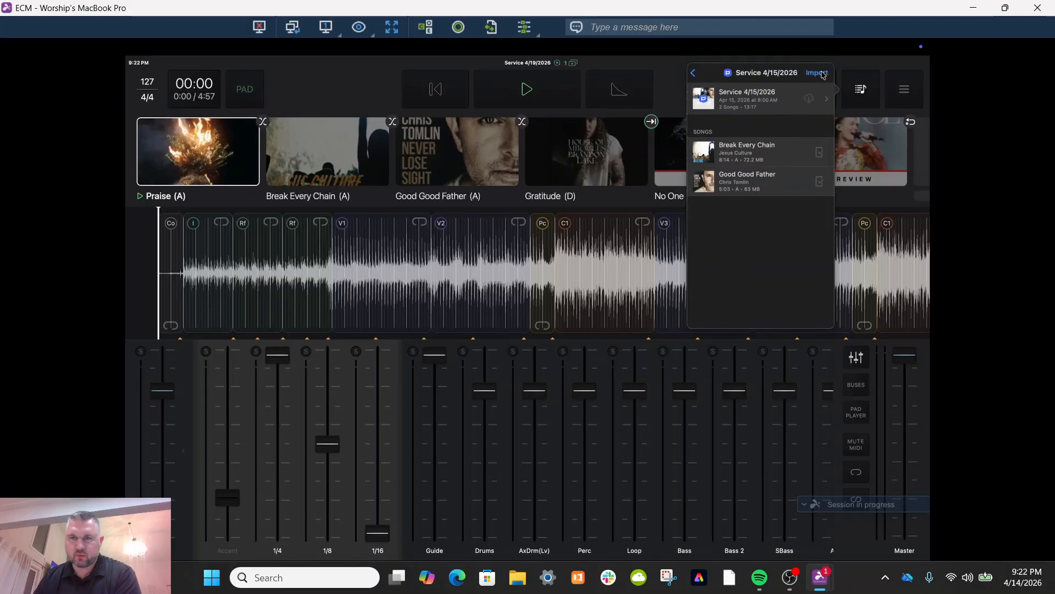
pyautogui.click(822, 74)
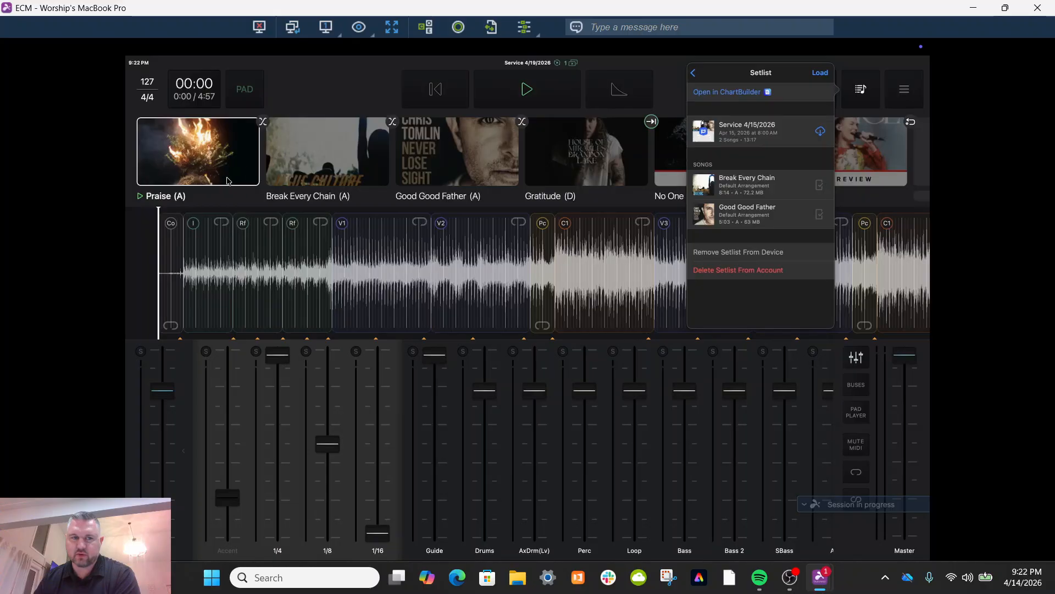
pyautogui.click(819, 73)
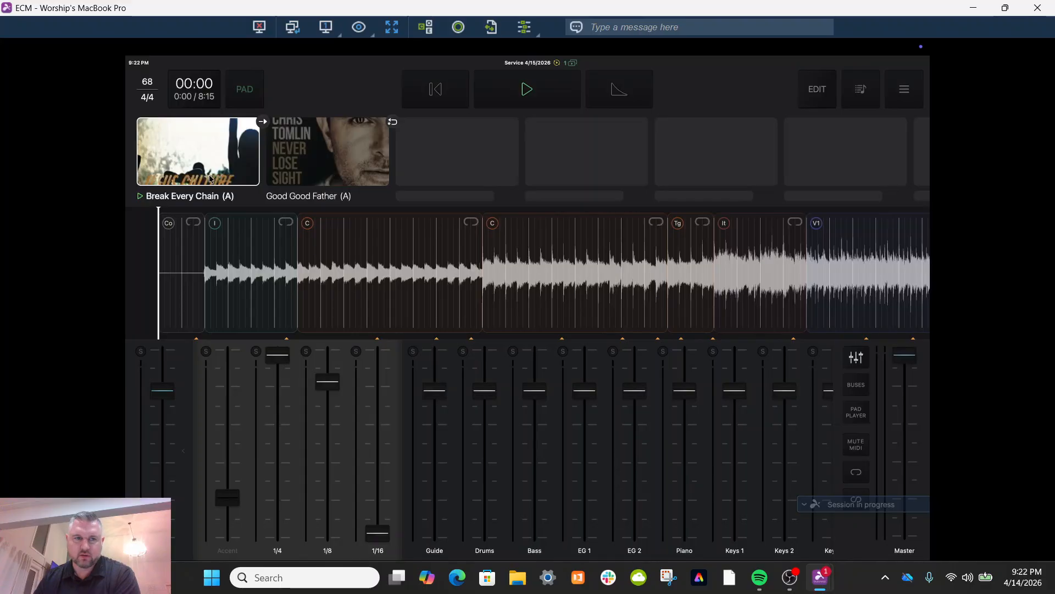
# Set the transition after Break Every Chain to Crossfade and after Good Good Father to Stay In Song with Continue Pad on
pyautogui.click(263, 122)
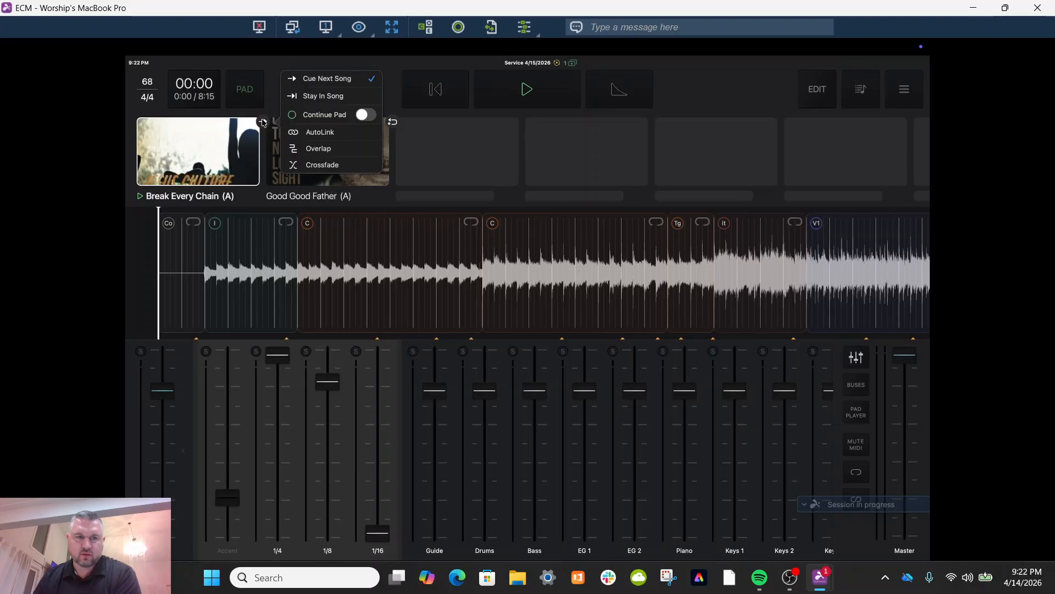
pyautogui.click(339, 167)
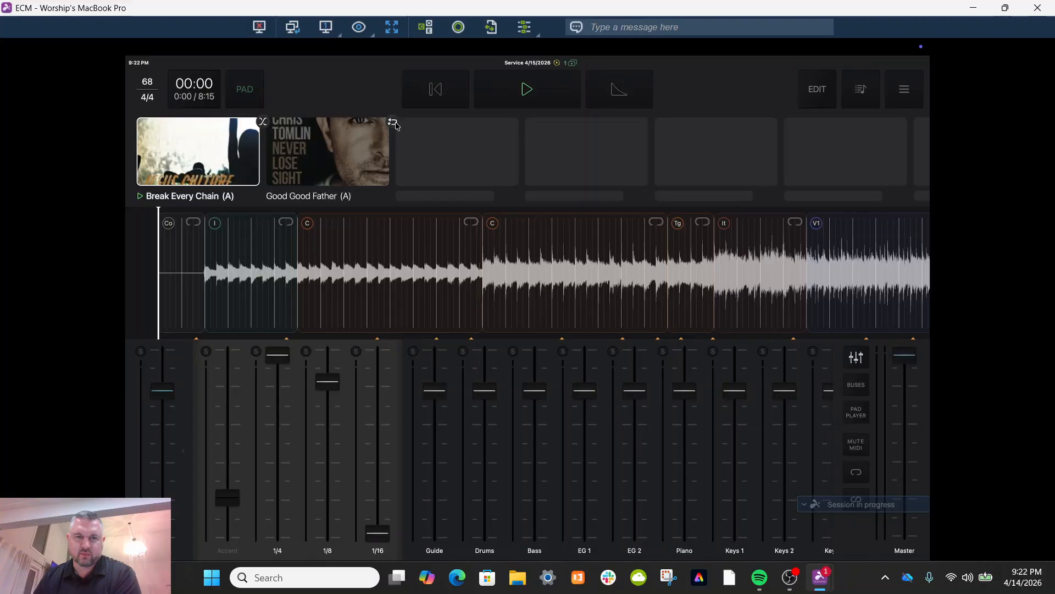
pyautogui.click(395, 123)
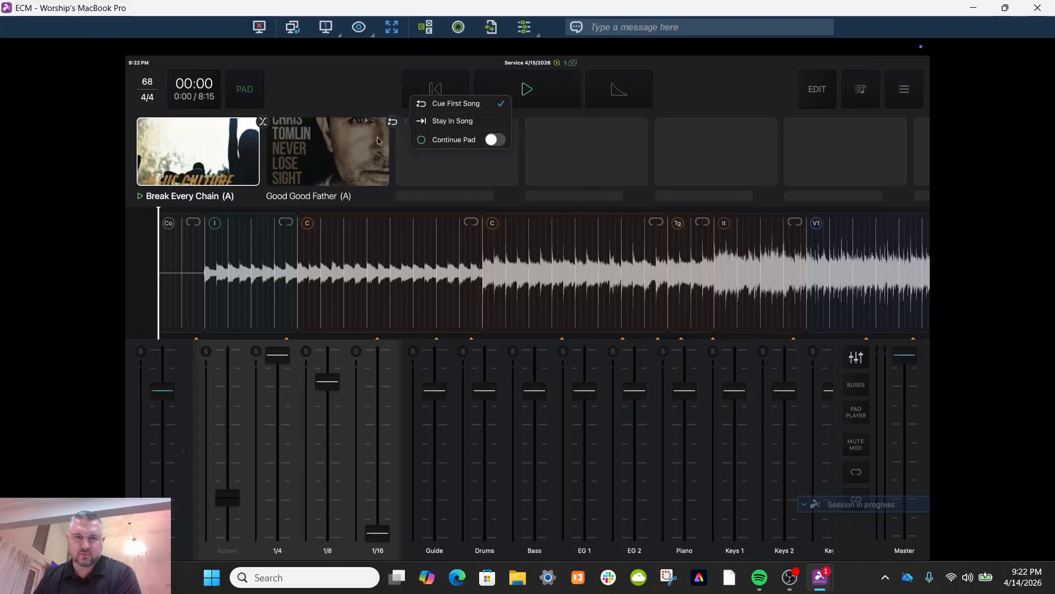
pyautogui.click(452, 123)
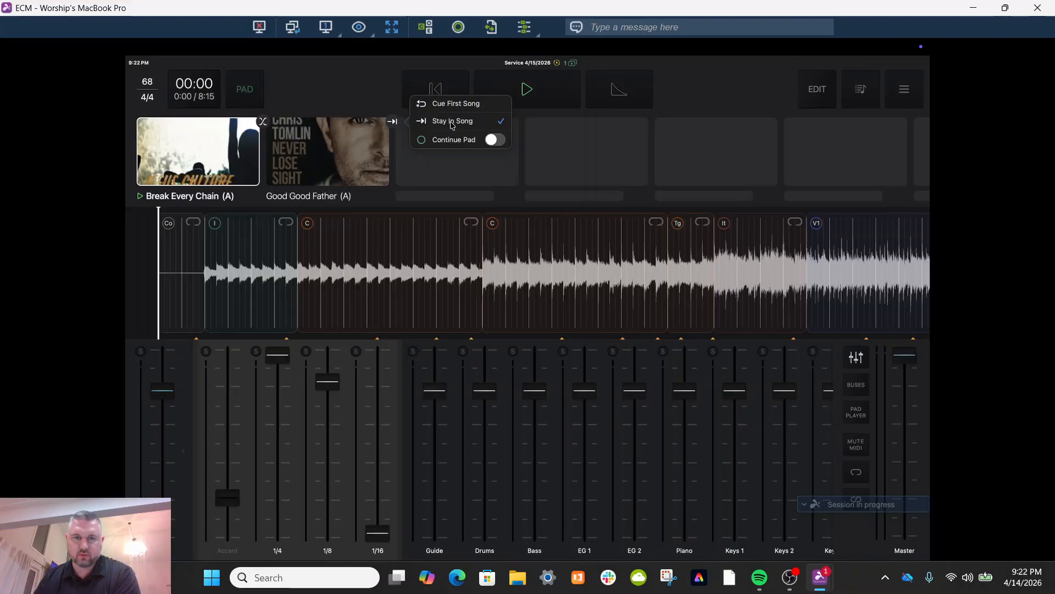
pyautogui.click(498, 141)
pyautogui.click(350, 99)
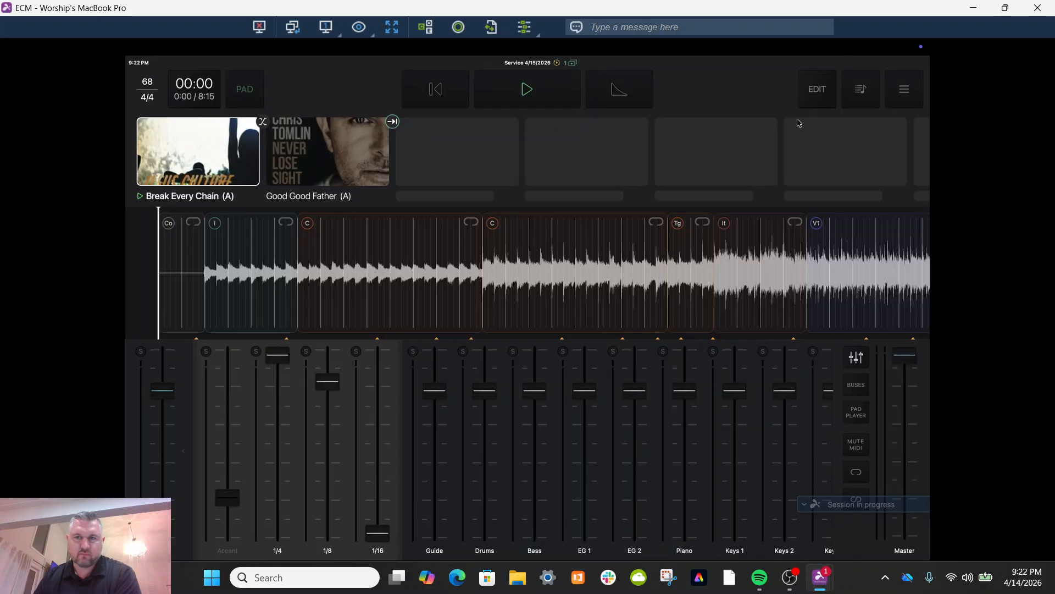
# In the song settings of Break Every Chain, set the Lyrics Bus to ProPresenter 2 Line Template
pyautogui.click(817, 91)
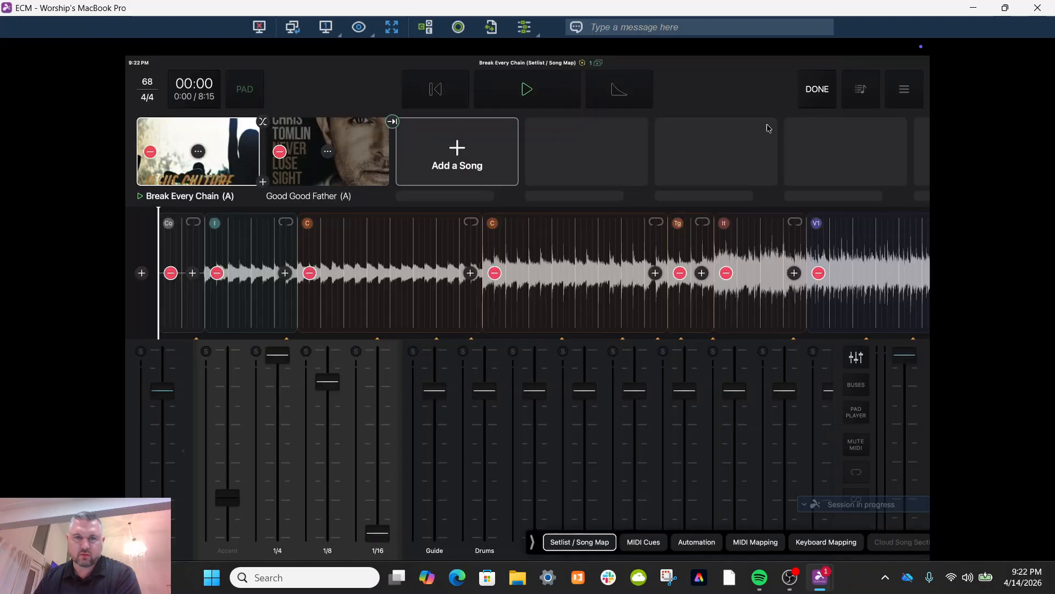
pyautogui.click(198, 152)
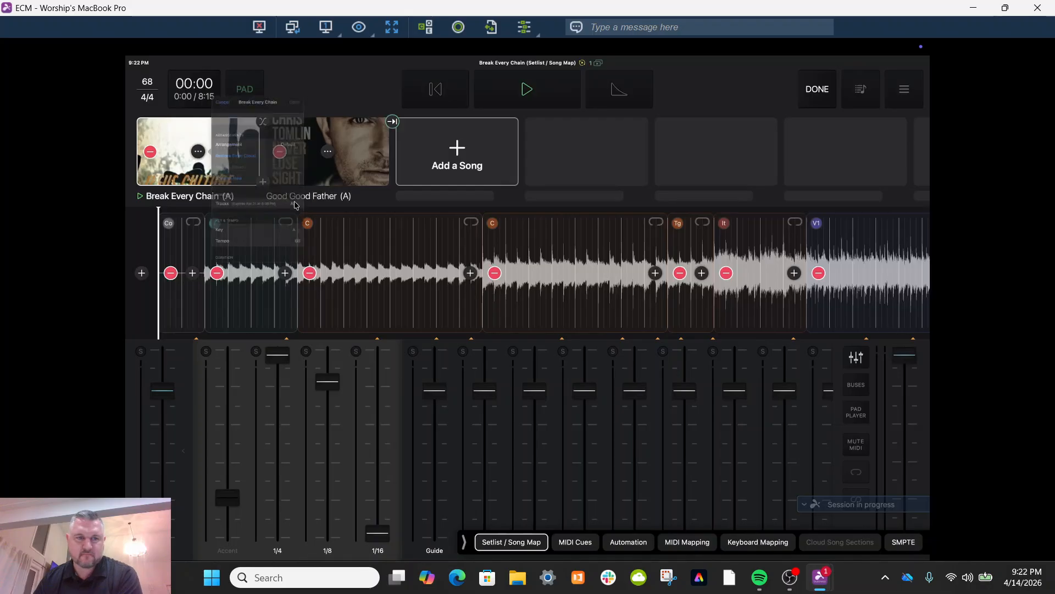
pyautogui.scroll(-5, 306, 226)
pyautogui.scroll(-3, 306, 226)
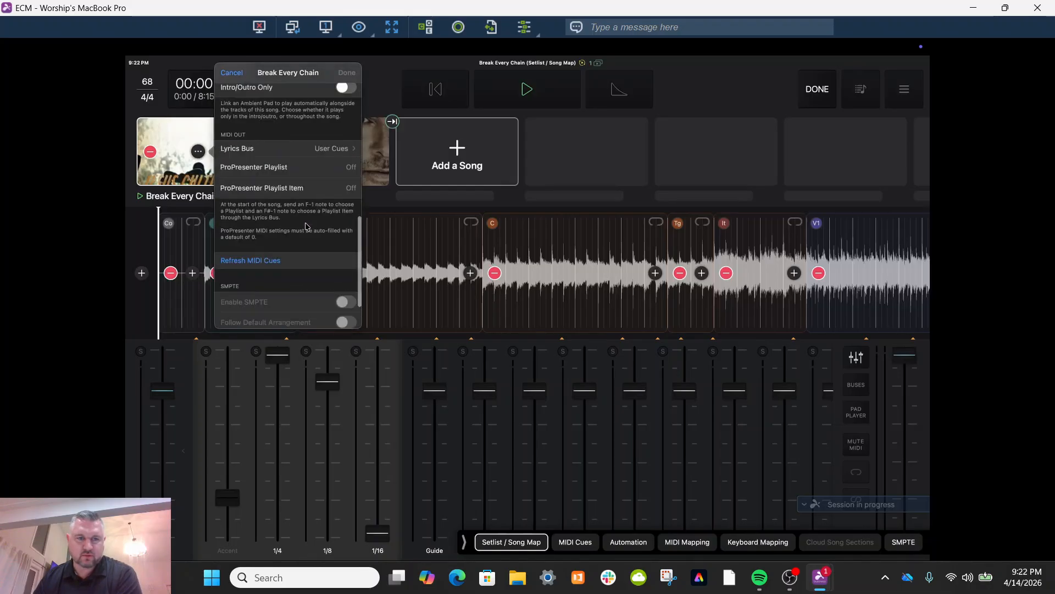
pyautogui.click(320, 149)
pyautogui.click(307, 127)
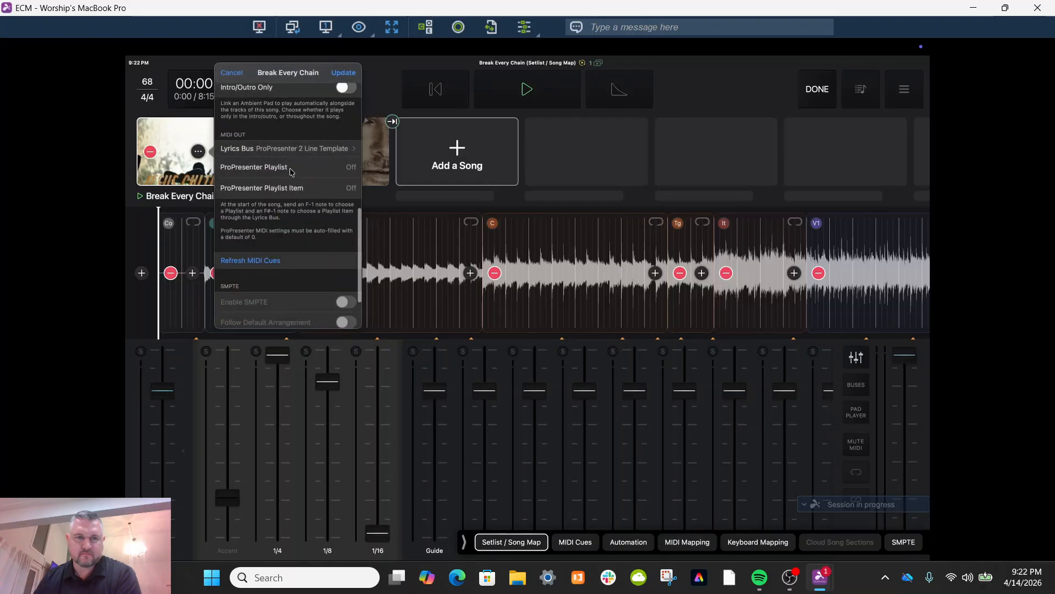
# Set ProPresenter Playlist to 2 and ProPresenter Playlist Item to 4 for Break Every Chain, and apply them with refreshed MIDI cues
pyautogui.click(290, 167)
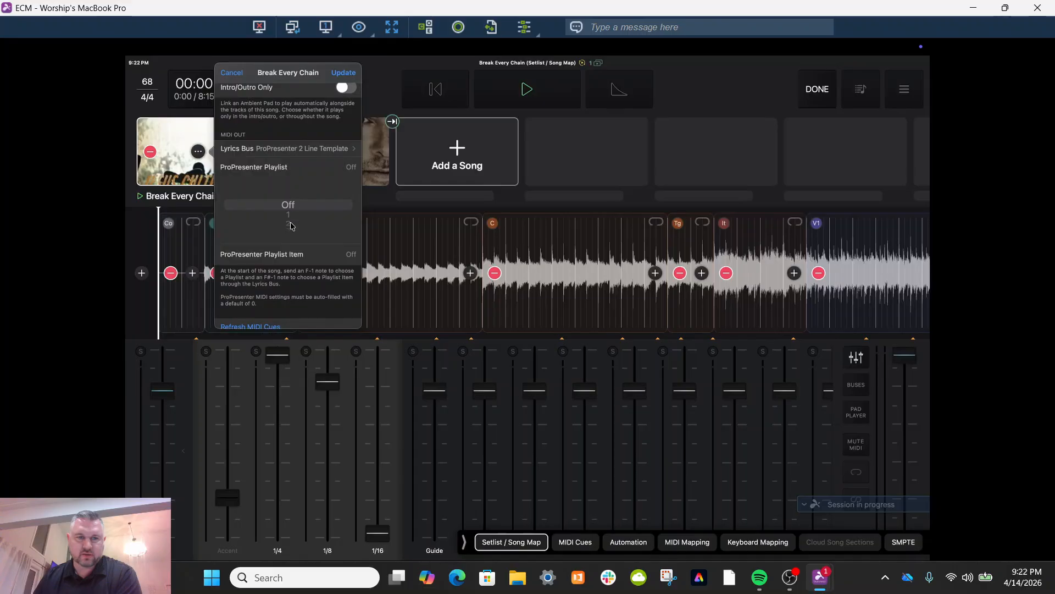
pyautogui.scroll(-2, 291, 230)
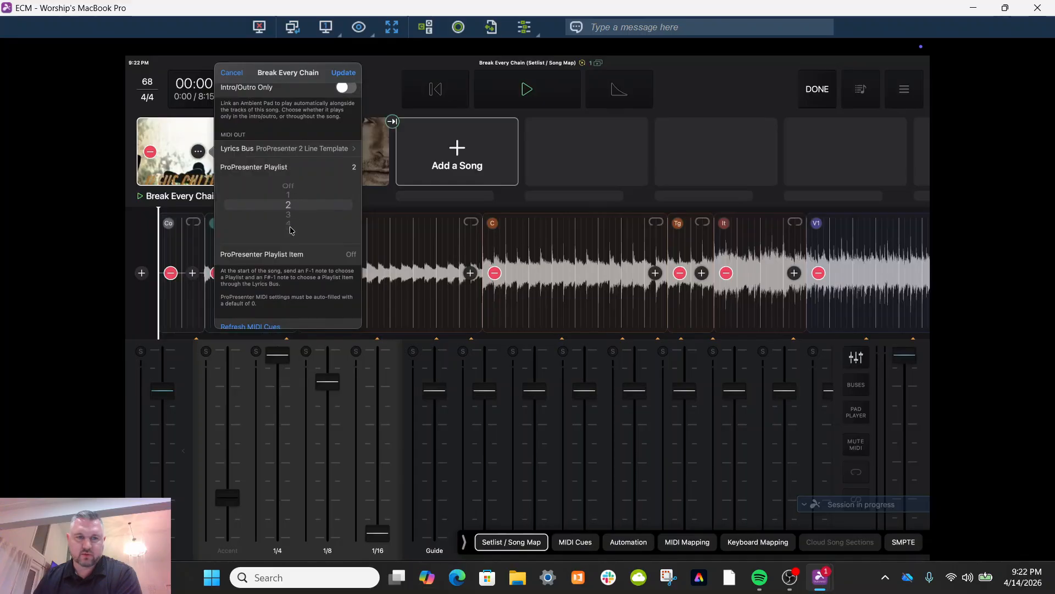
pyautogui.click(277, 170)
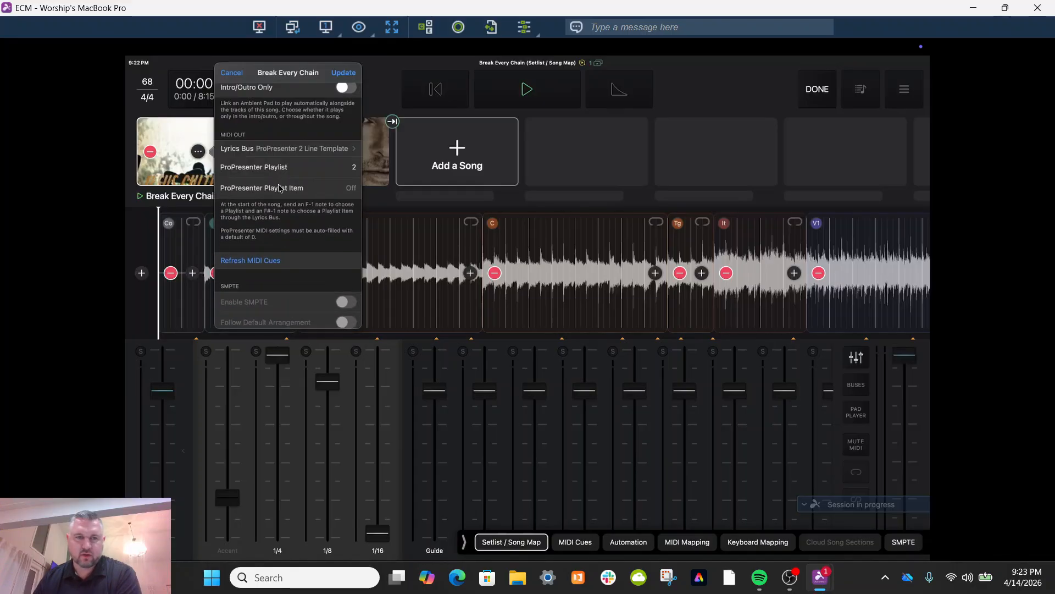
pyautogui.click(279, 188)
pyautogui.scroll(-3, 297, 222)
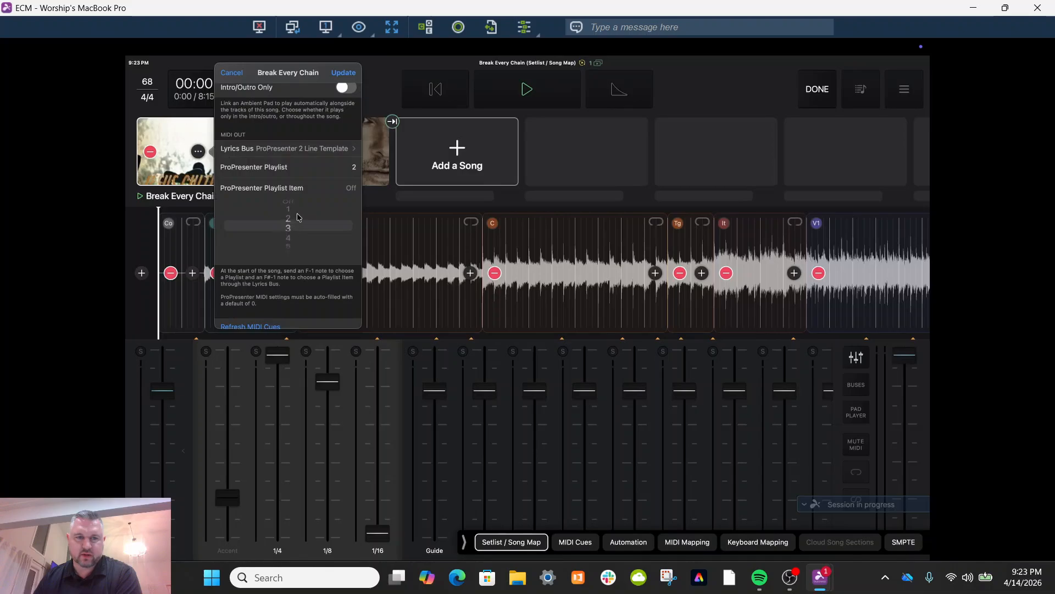
pyautogui.scroll(-1, 298, 217)
pyautogui.click(291, 190)
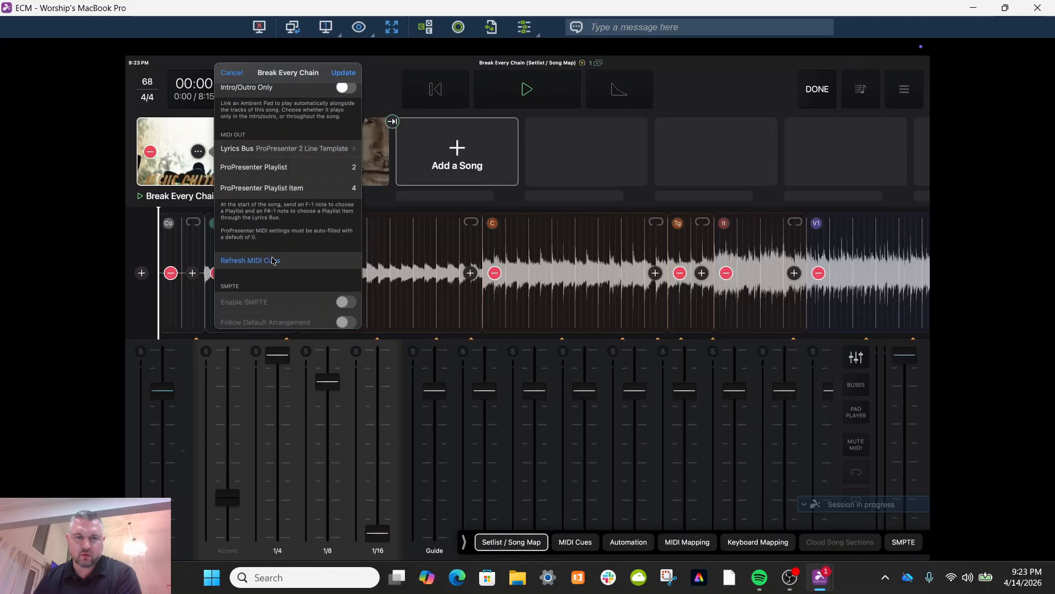
pyautogui.click(273, 261)
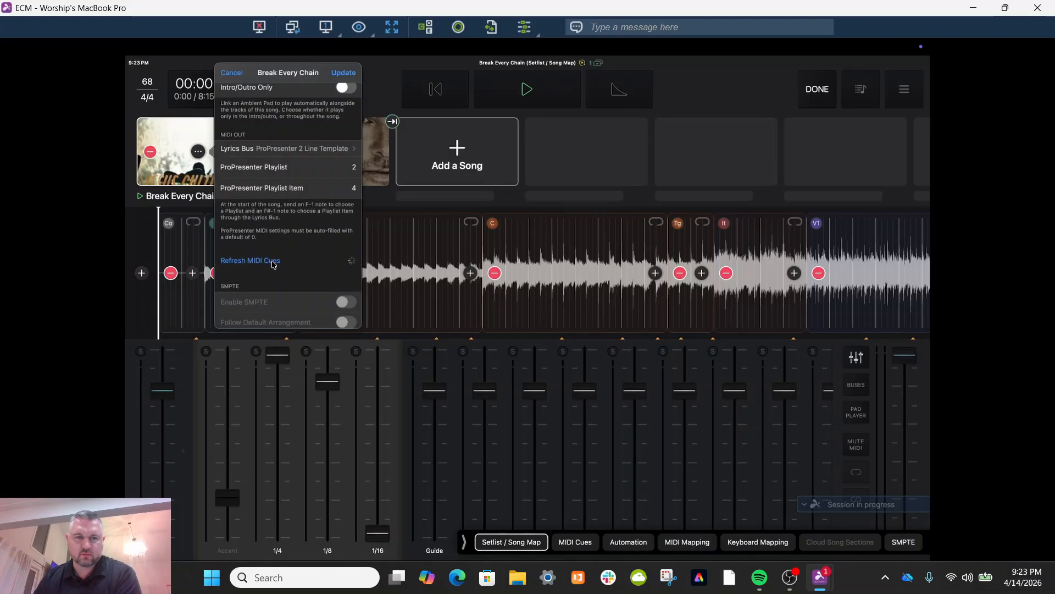
pyautogui.click(344, 75)
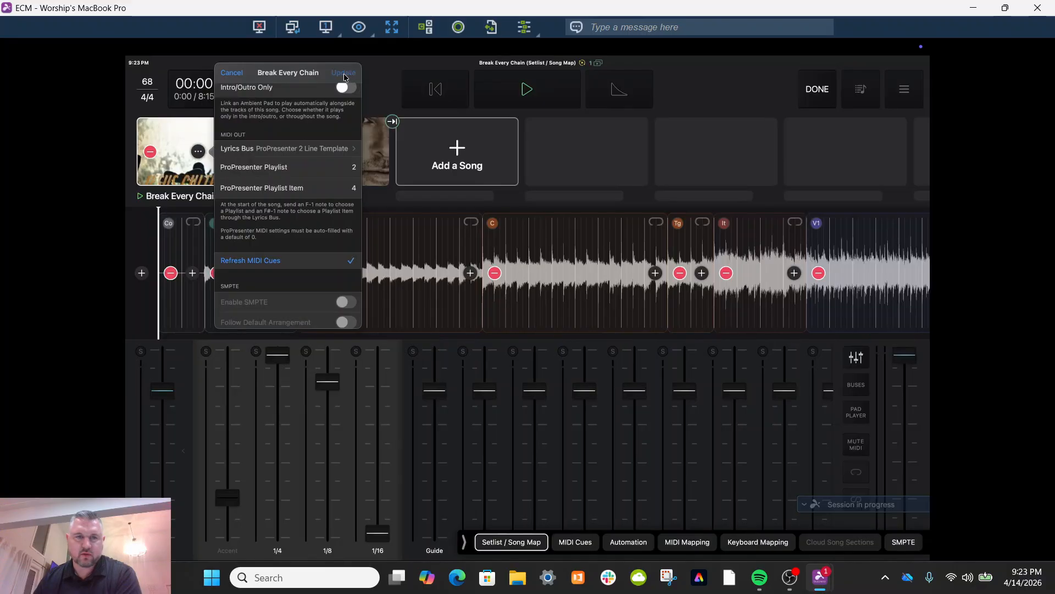
# In the song settings of Good Good Father, set the Lyrics Bus to ProPresenter 2 Line Template
pyautogui.click(366, 160)
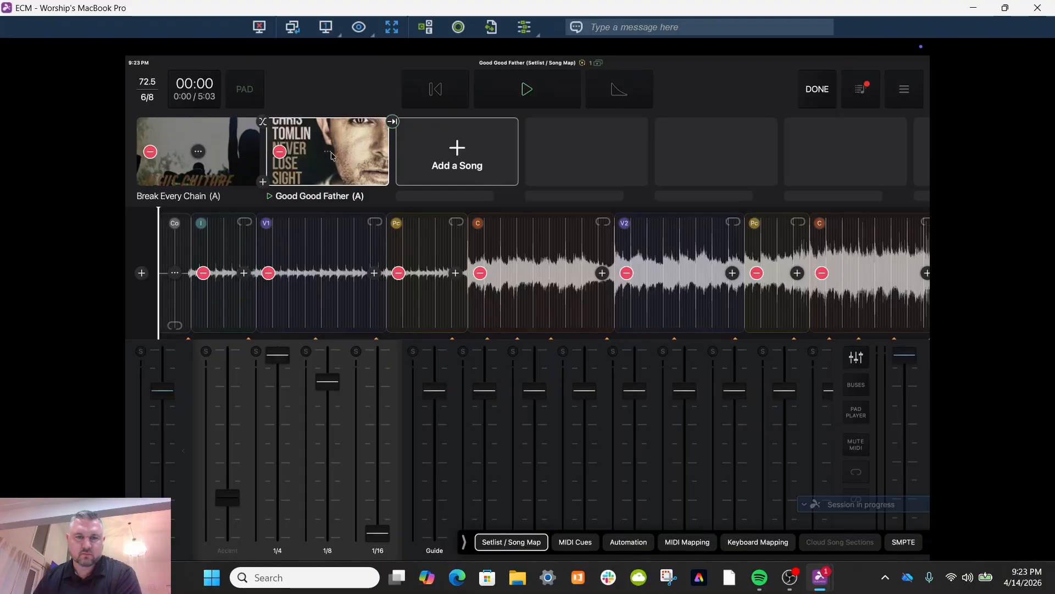
pyautogui.click(328, 151)
pyautogui.scroll(-10, 415, 223)
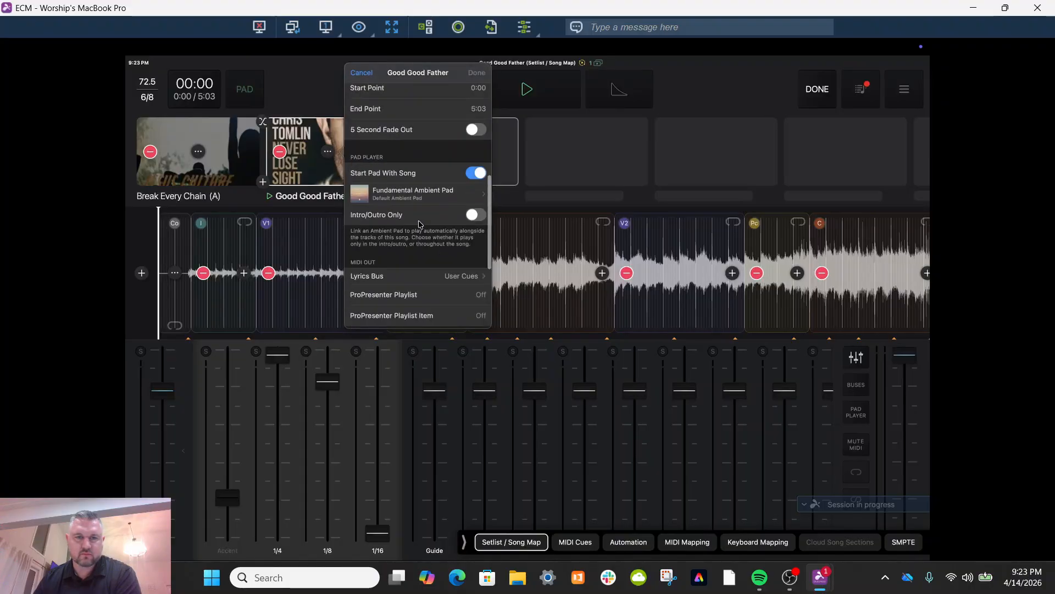
pyautogui.click(465, 149)
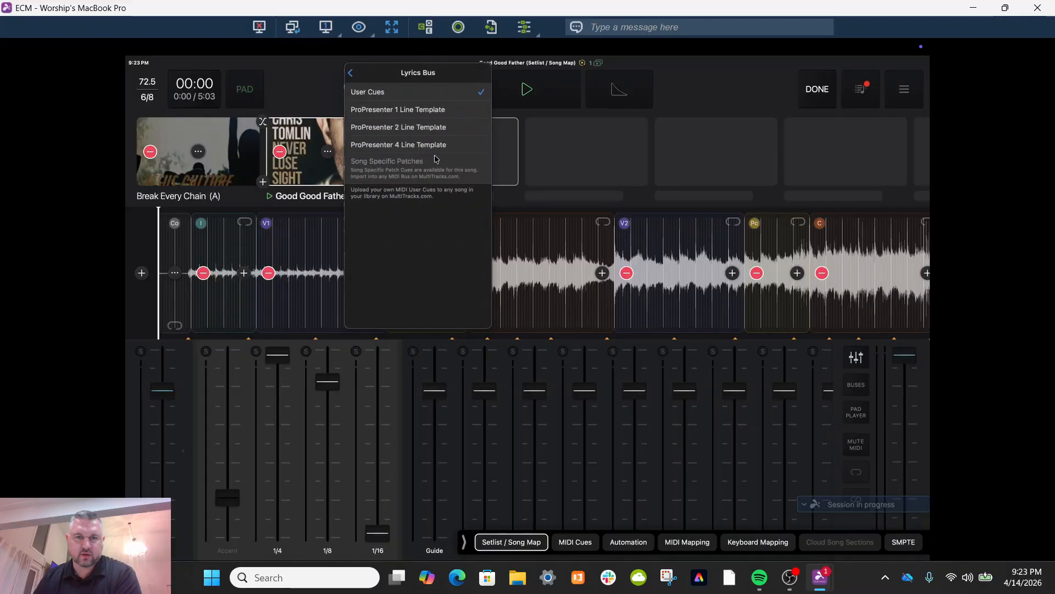
pyautogui.click(435, 127)
# Set Good Good Father's ProPresenter Playlist to 2 and Playlist Item to 5, refresh its MIDI cues, and finish editing the setlist
pyautogui.click(426, 167)
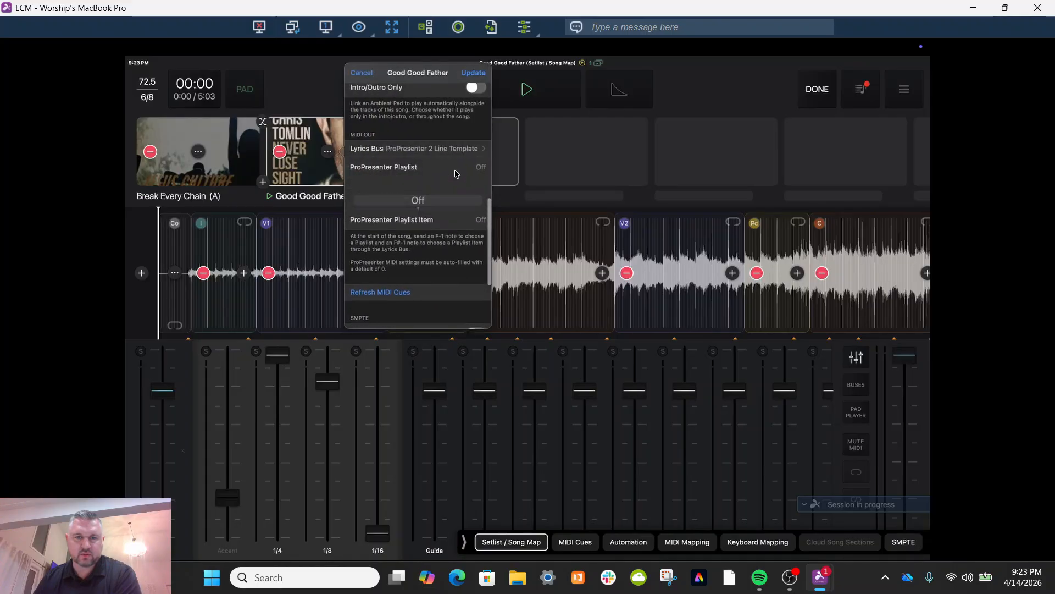
pyautogui.click(421, 223)
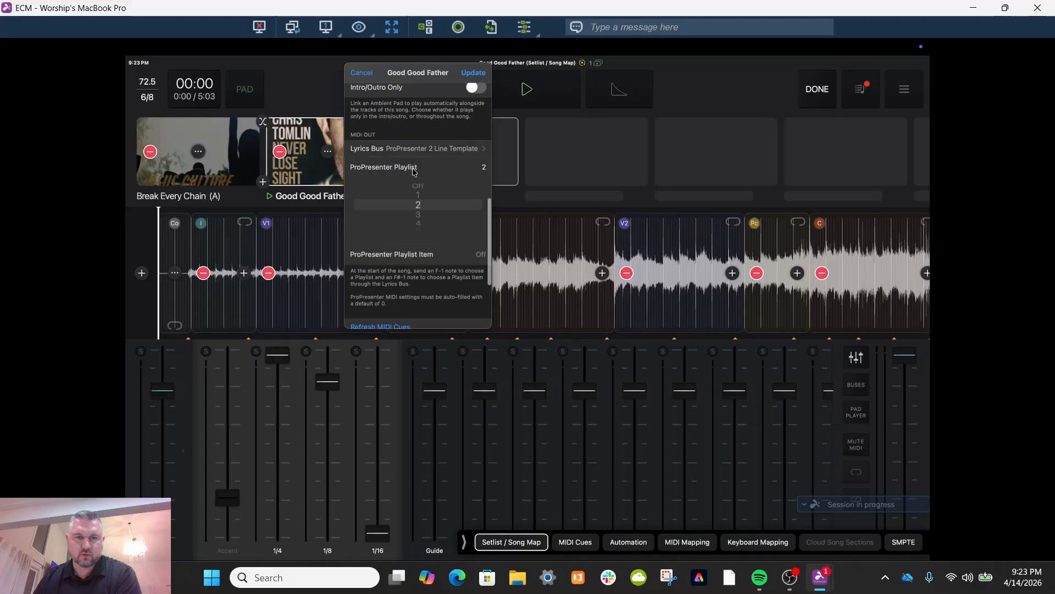
pyautogui.click(417, 171)
pyautogui.click(409, 190)
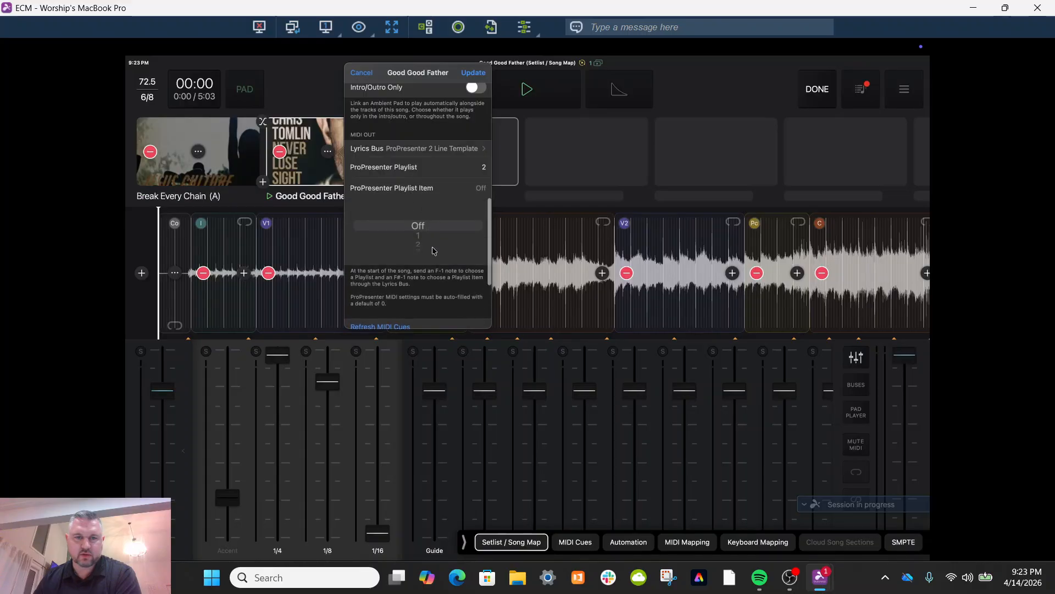
pyautogui.moveTo(434, 250); pyautogui.dragTo(432, 199)
pyautogui.click(419, 189)
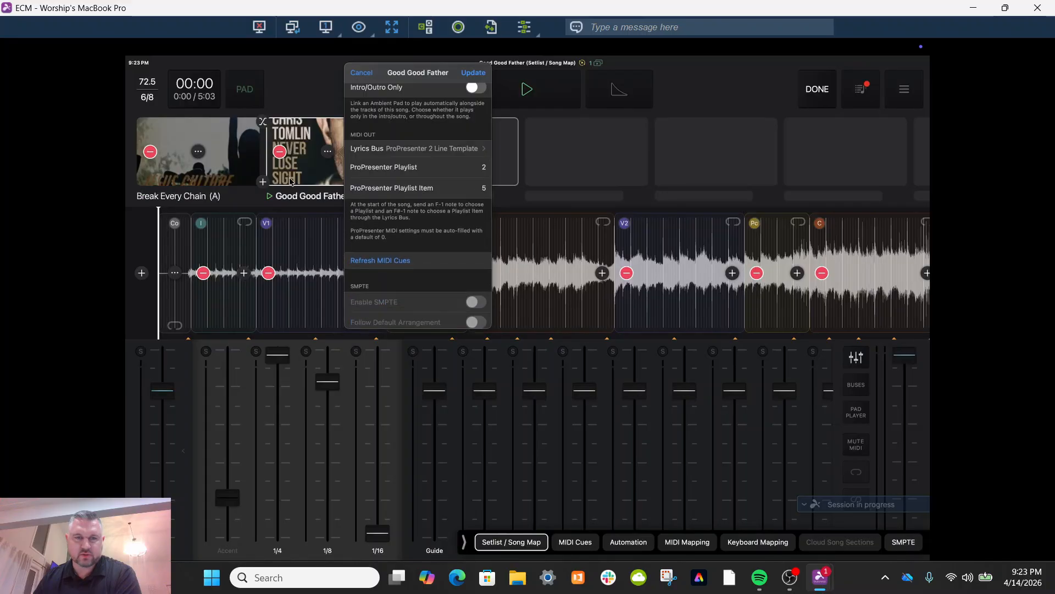
pyautogui.click(387, 262)
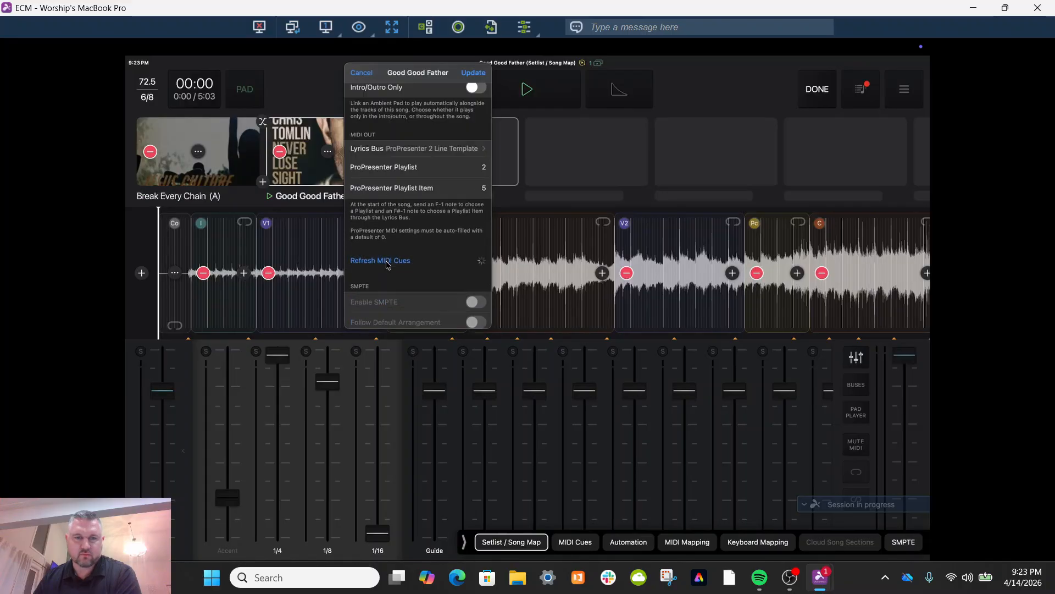
pyautogui.click(474, 73)
pyautogui.click(813, 92)
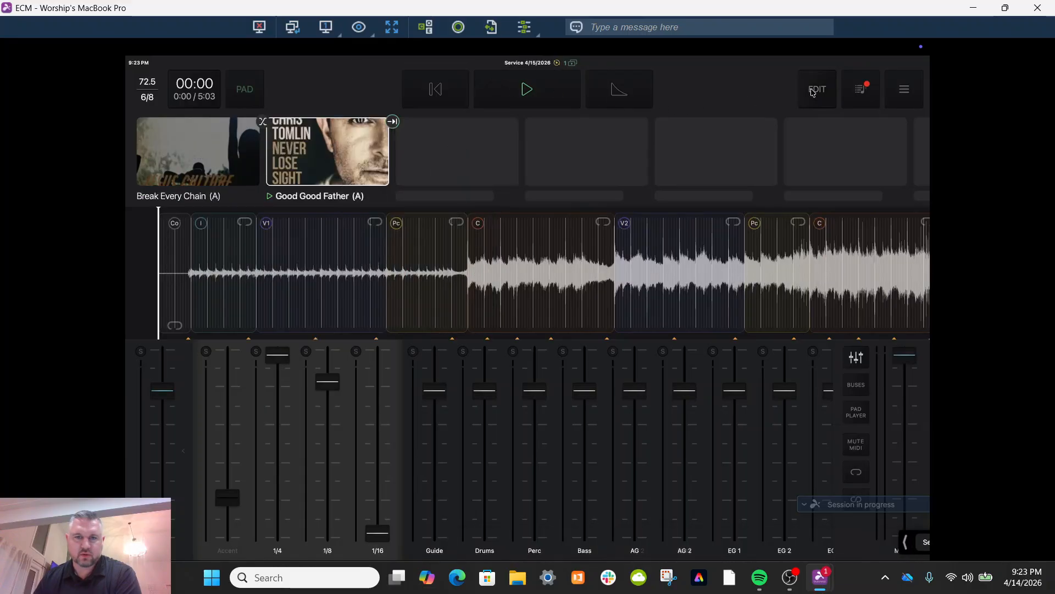
# Raise the Guide track level of Break Every Chain and check its remaining tracks in the mixer
pyautogui.click(212, 159)
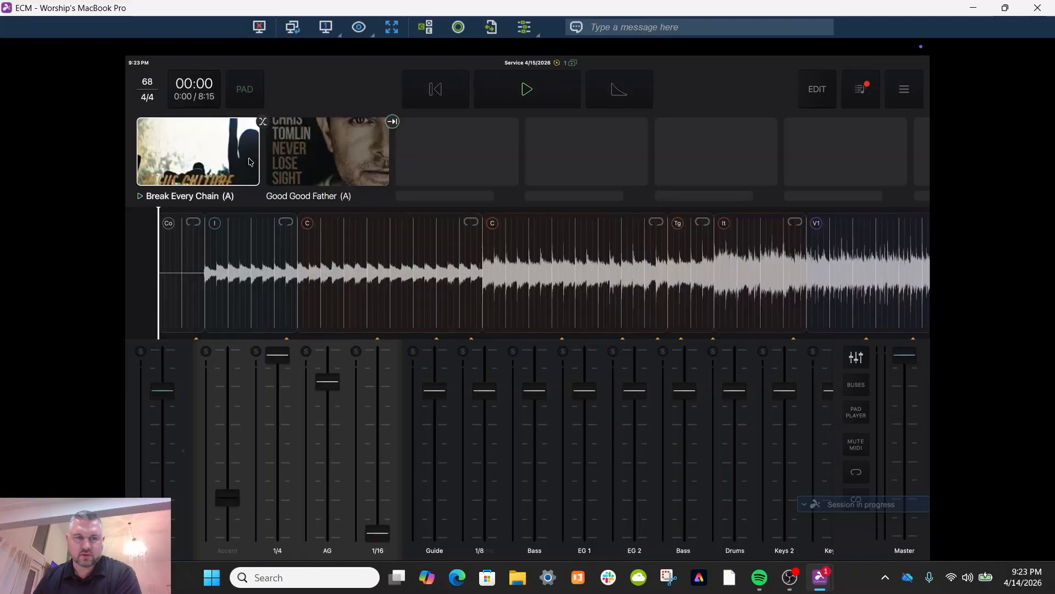
pyautogui.moveTo(432, 392); pyautogui.dragTo(439, 363)
pyautogui.moveTo(623, 455); pyautogui.dragTo(334, 459)
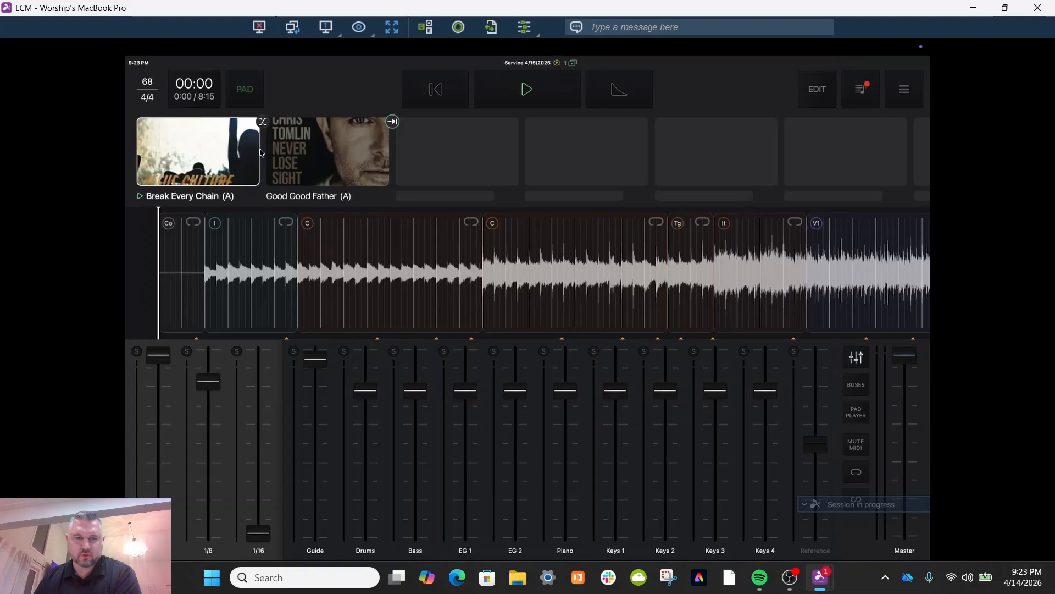
# In Good Good Father, raise the Guide track level and mute the BGVS, Tenor 2 and Tenor tracks
pyautogui.click(331, 172)
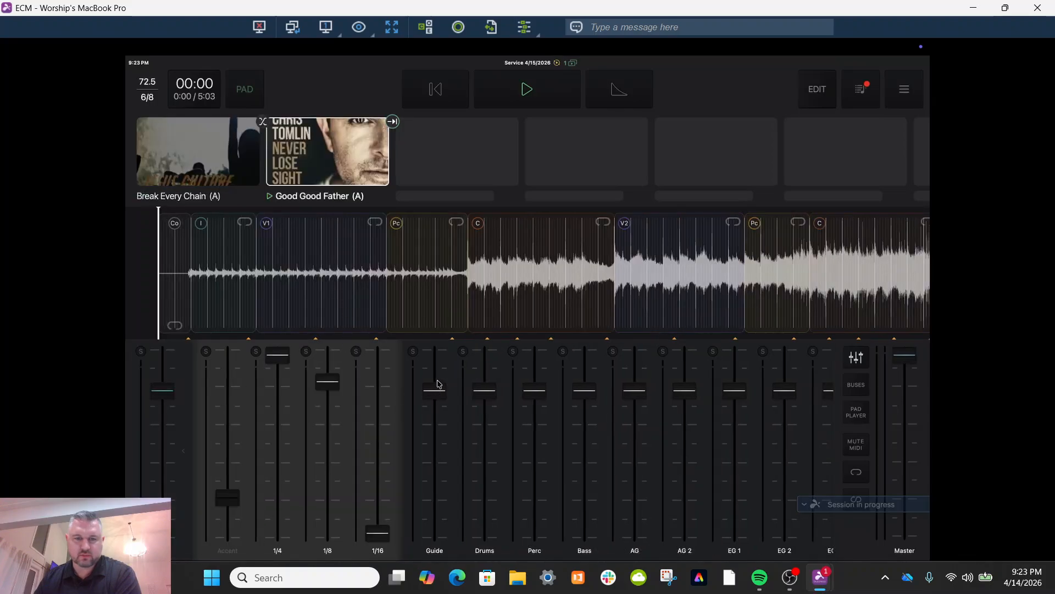
pyautogui.moveTo(439, 383); pyautogui.dragTo(435, 357)
pyautogui.moveTo(648, 441); pyautogui.dragTo(358, 455)
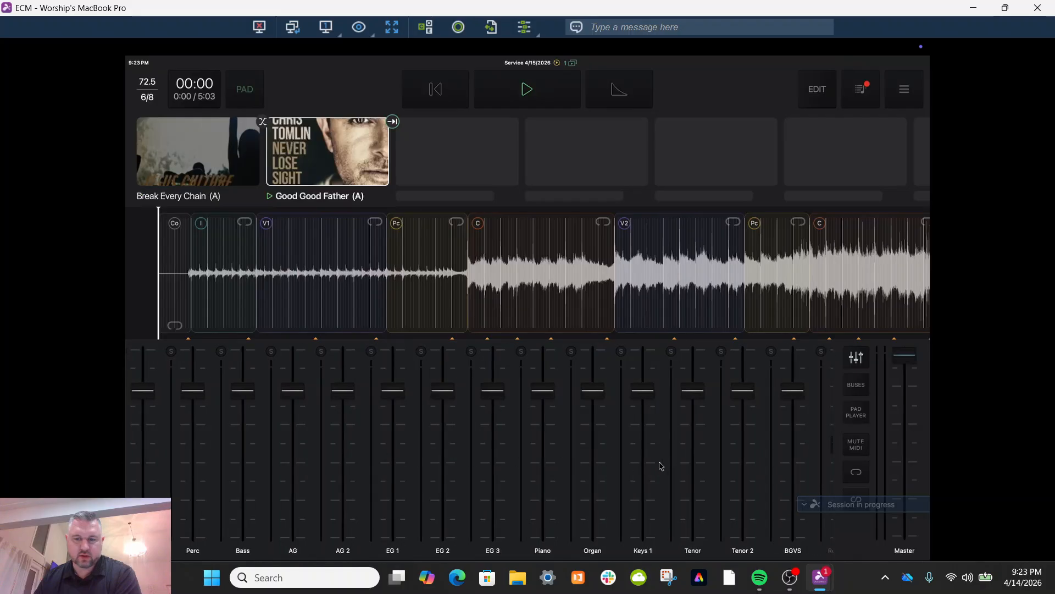
pyautogui.click(769, 551)
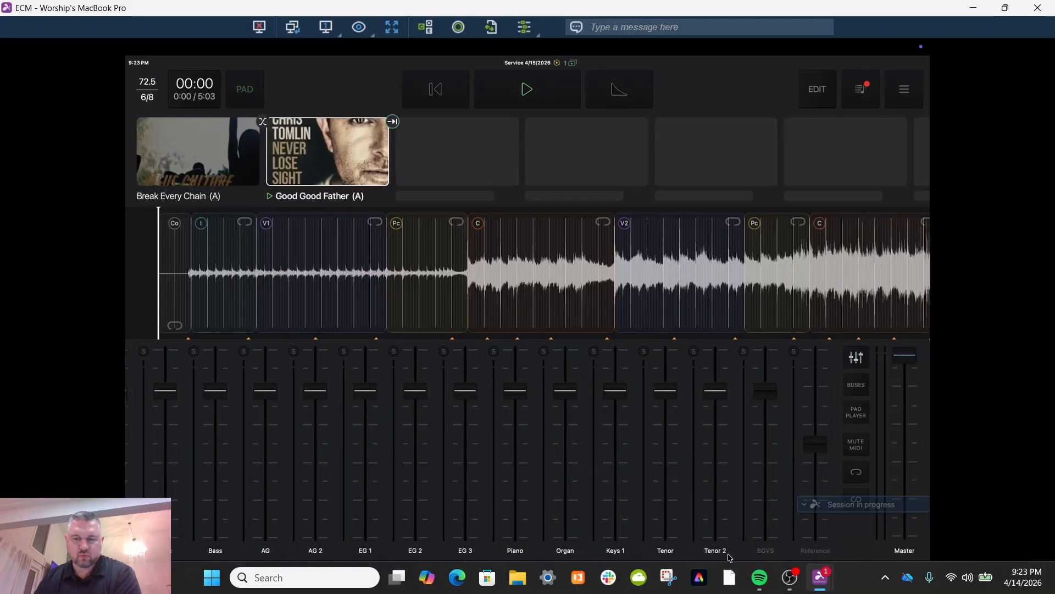
pyautogui.click(715, 551)
pyautogui.click(666, 552)
# Return to Break Every Chain and try to save the Service 4/15/2026 setlist changes to the cloud without notes
pyautogui.click(237, 152)
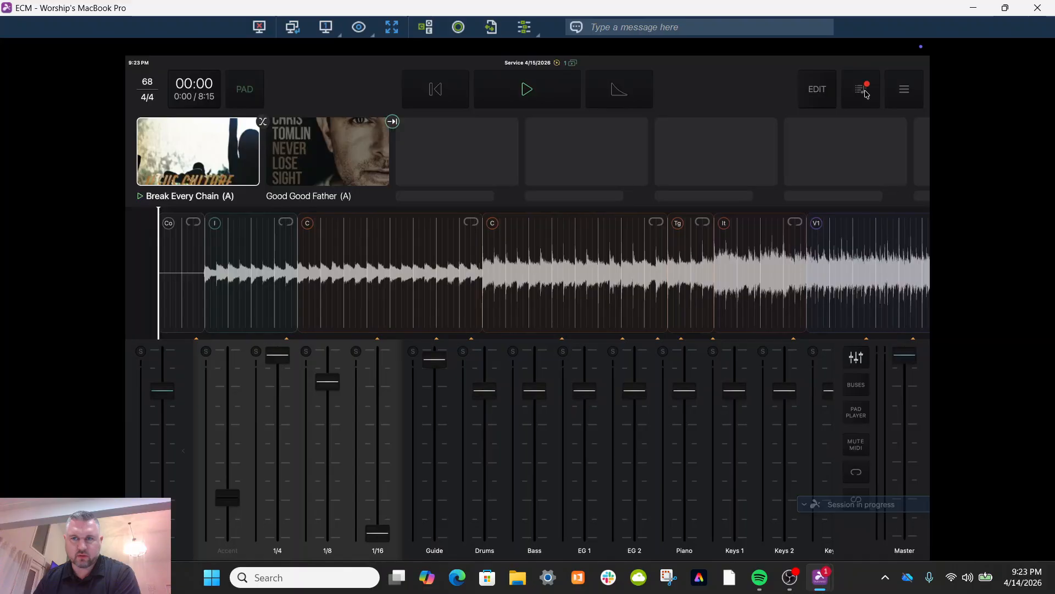
pyautogui.click(865, 92)
pyautogui.click(739, 133)
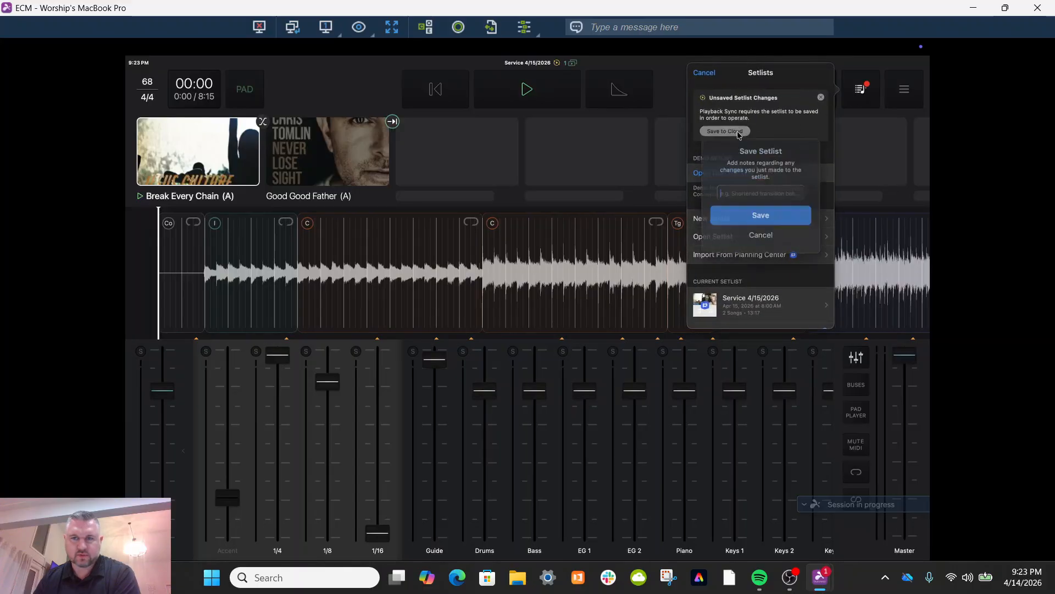
pyautogui.click(754, 212)
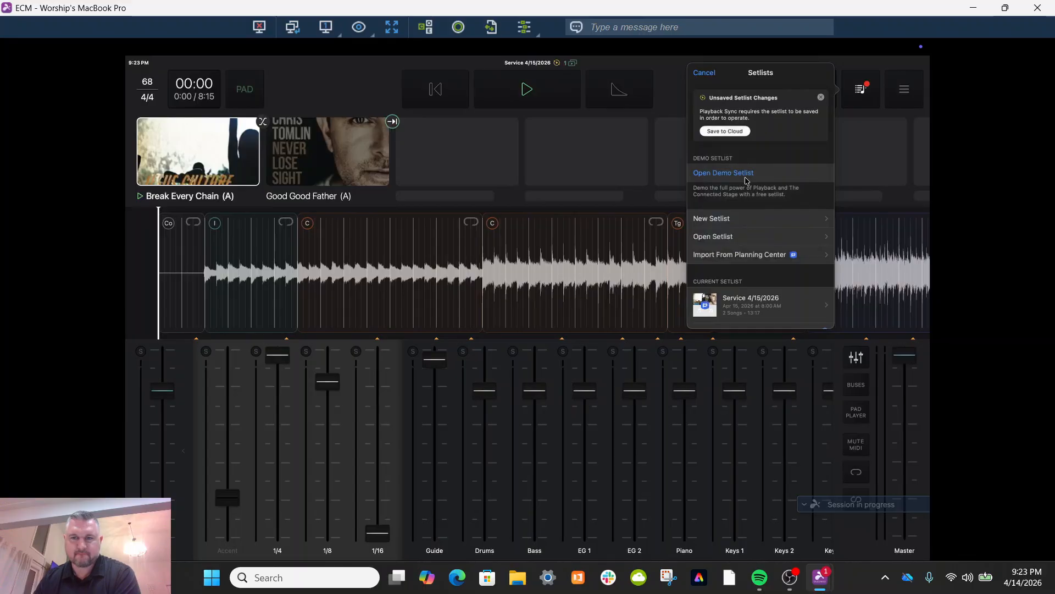
pyautogui.click(725, 132)
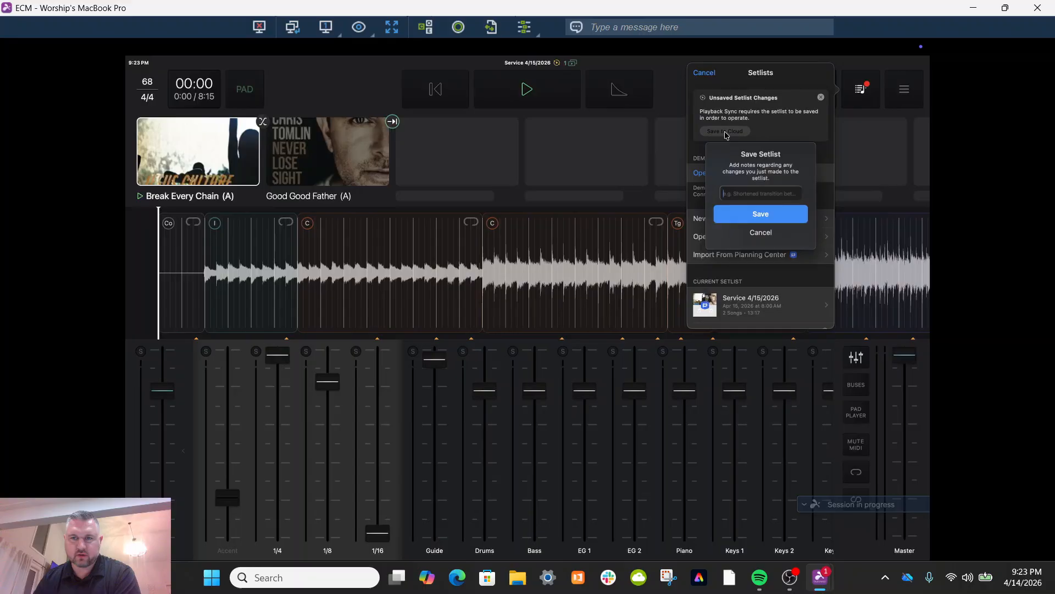
pyautogui.click(768, 213)
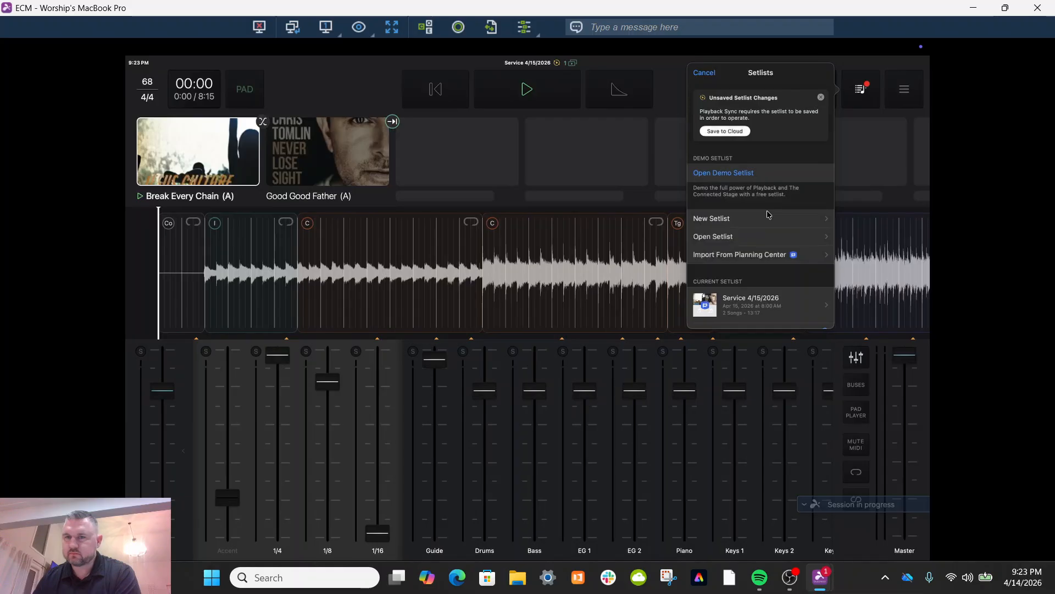
pyautogui.click(699, 75)
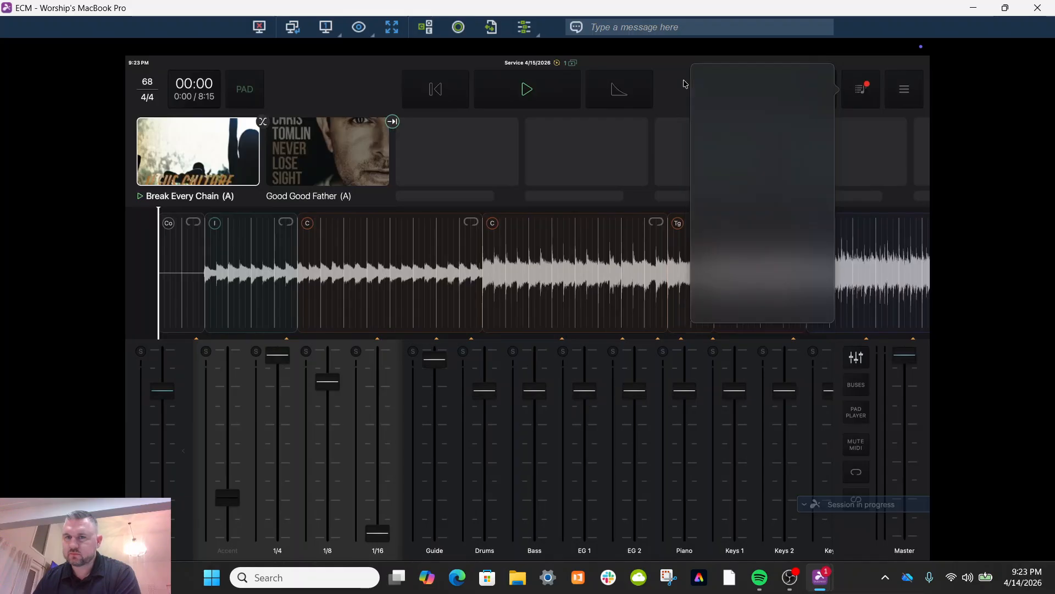
# Reopen the setlist options and retry the cloud save of Service 4/15/2026
pyautogui.click(860, 89)
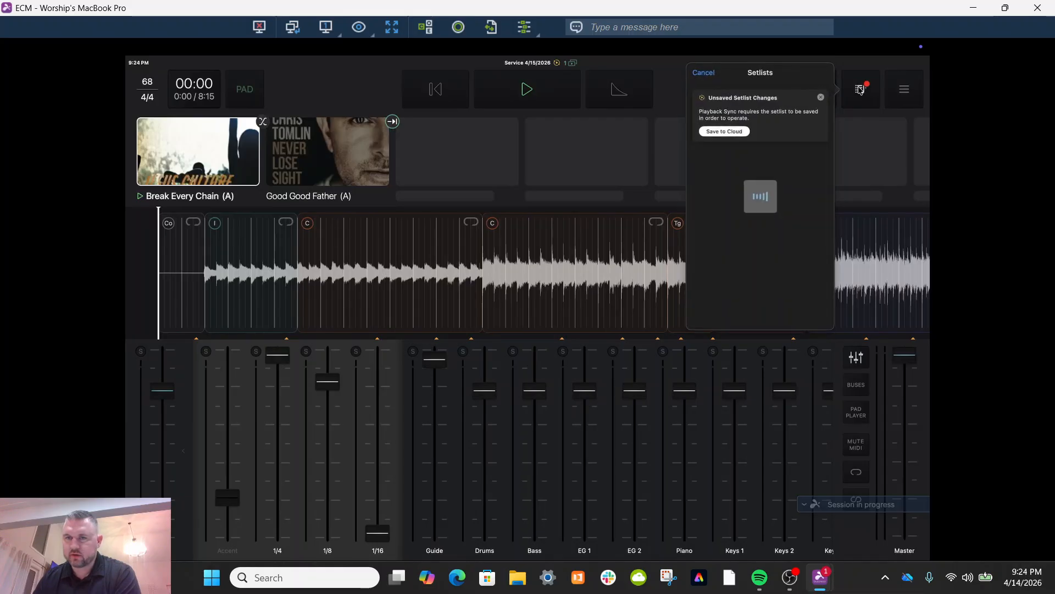
pyautogui.click(726, 131)
pyautogui.click(766, 216)
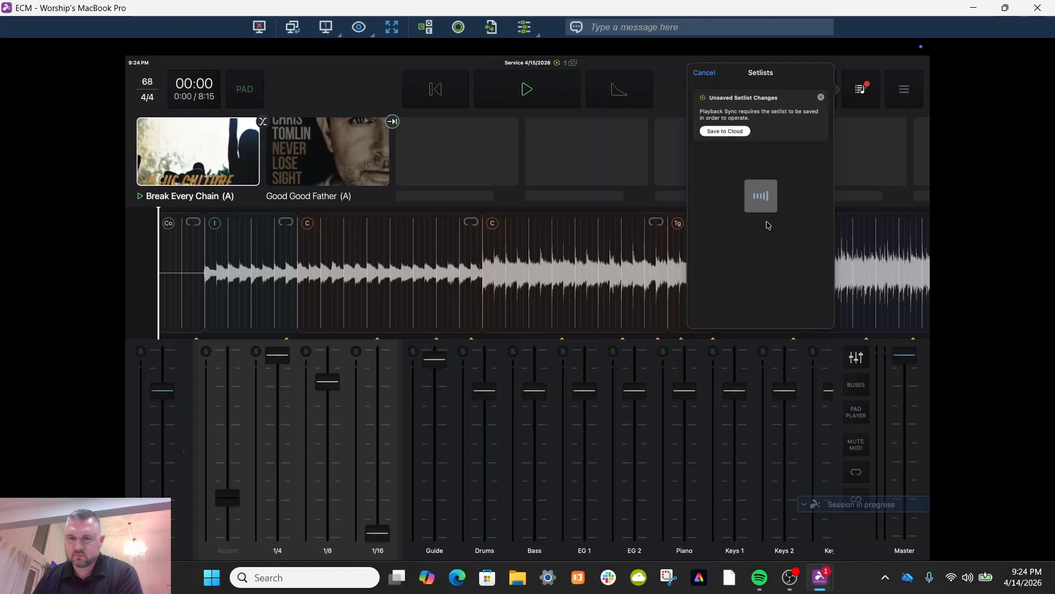
pyautogui.click(704, 73)
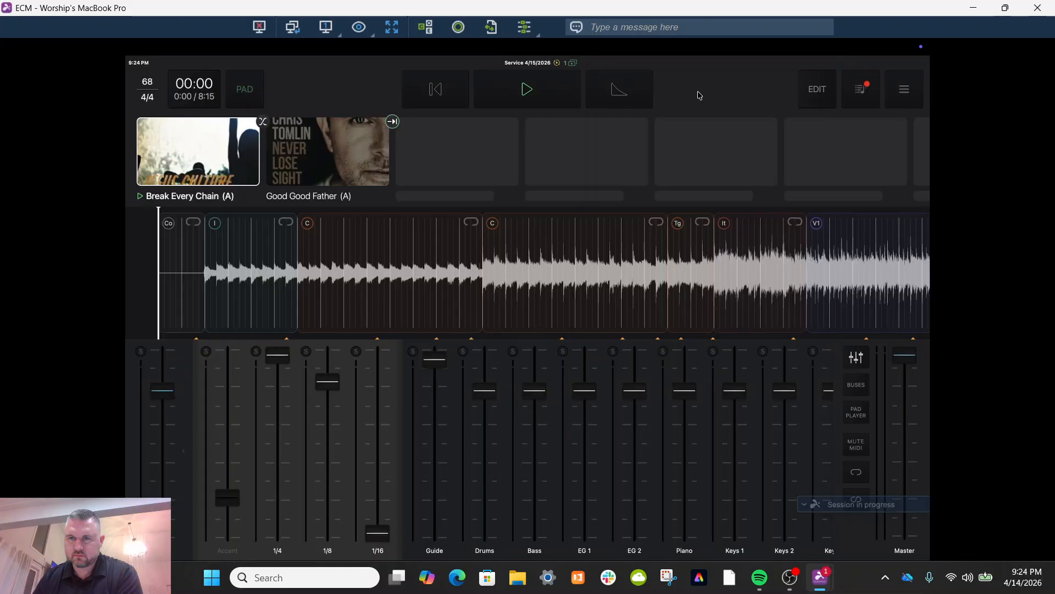
# Save the Service 4/15/2026 setlist changes to the cloud without notes and close the setlist options
pyautogui.click(867, 92)
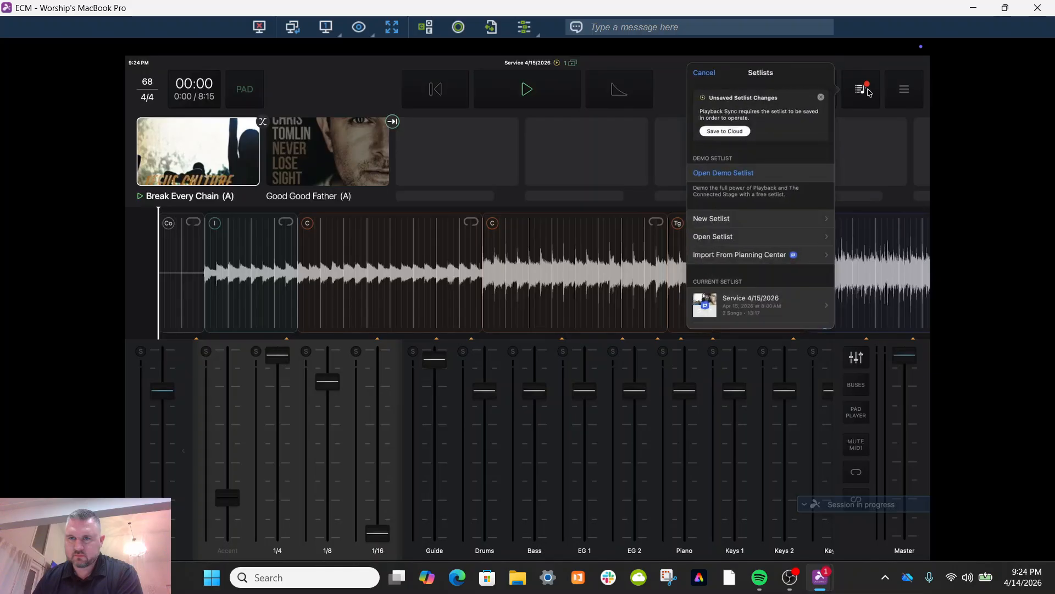
pyautogui.click(726, 134)
pyautogui.click(761, 214)
pyautogui.click(673, 88)
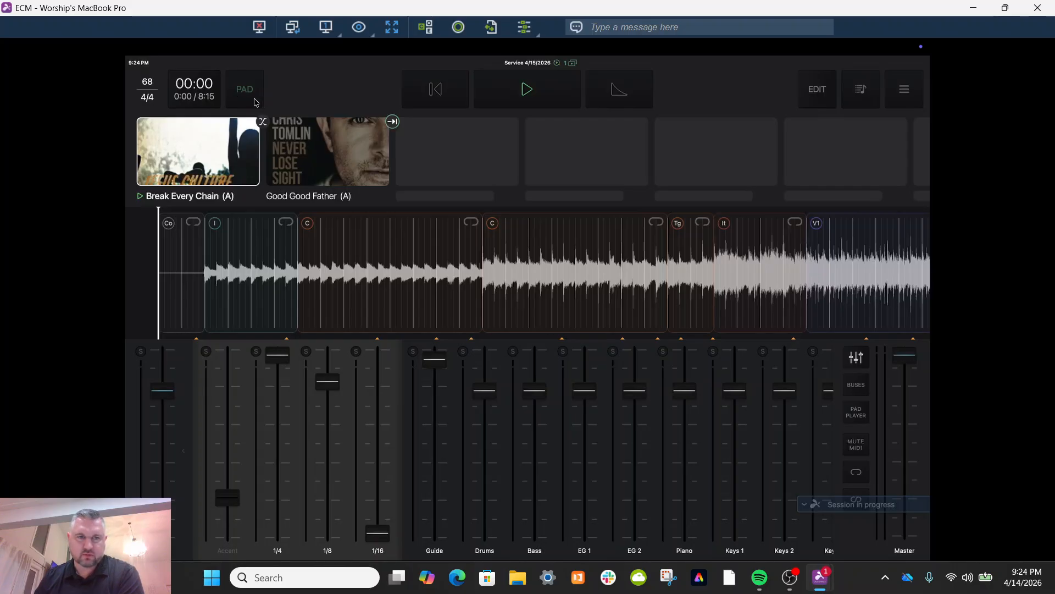
# End the remote session with the worship MacBook Pro and connect to the Media-Room computer
pyautogui.click(262, 30)
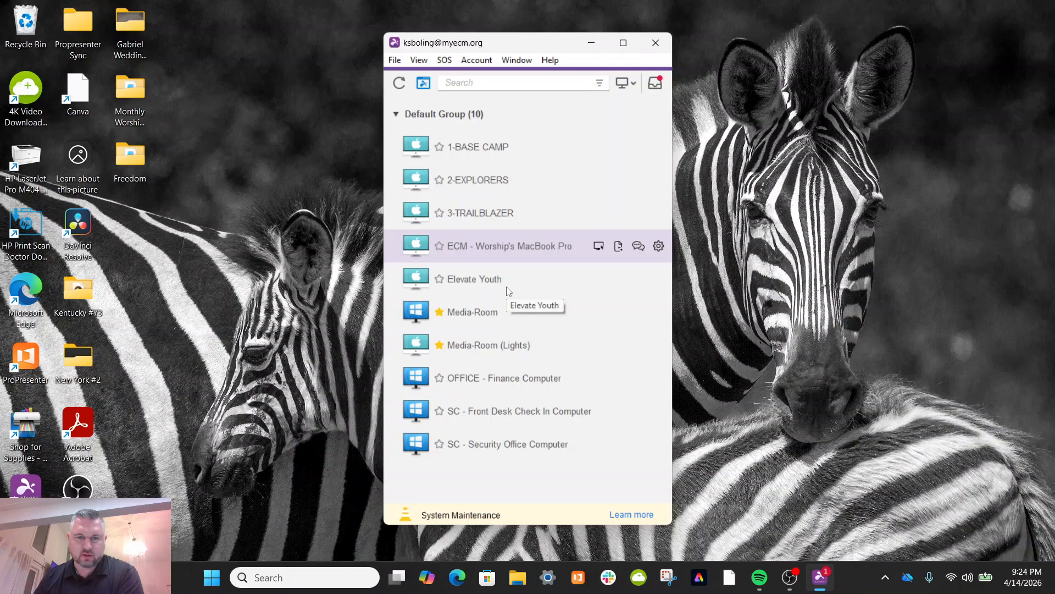
pyautogui.doubleClick(485, 311)
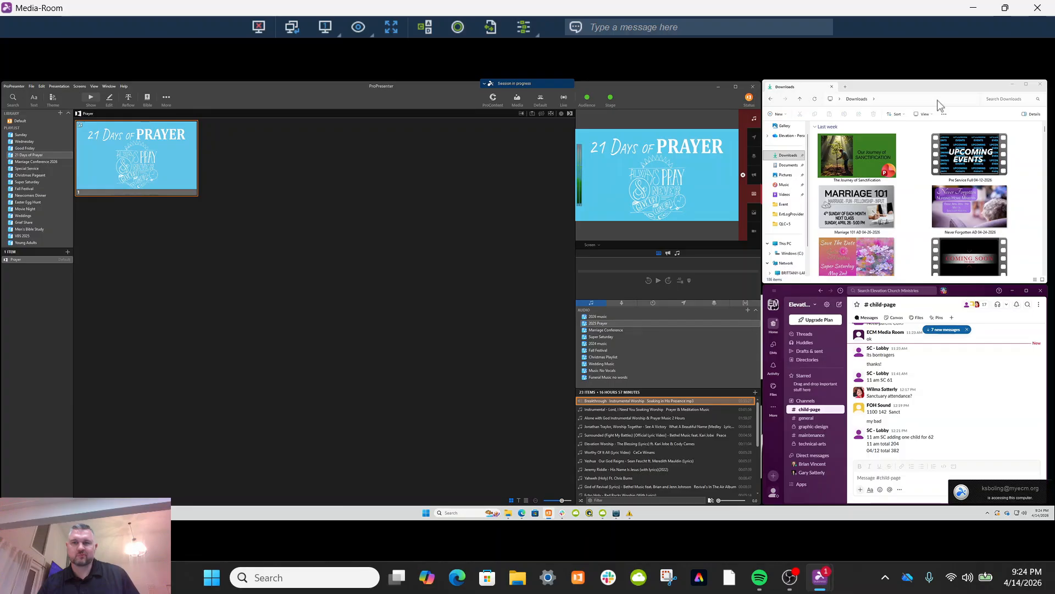
pyautogui.click(1005, 8)
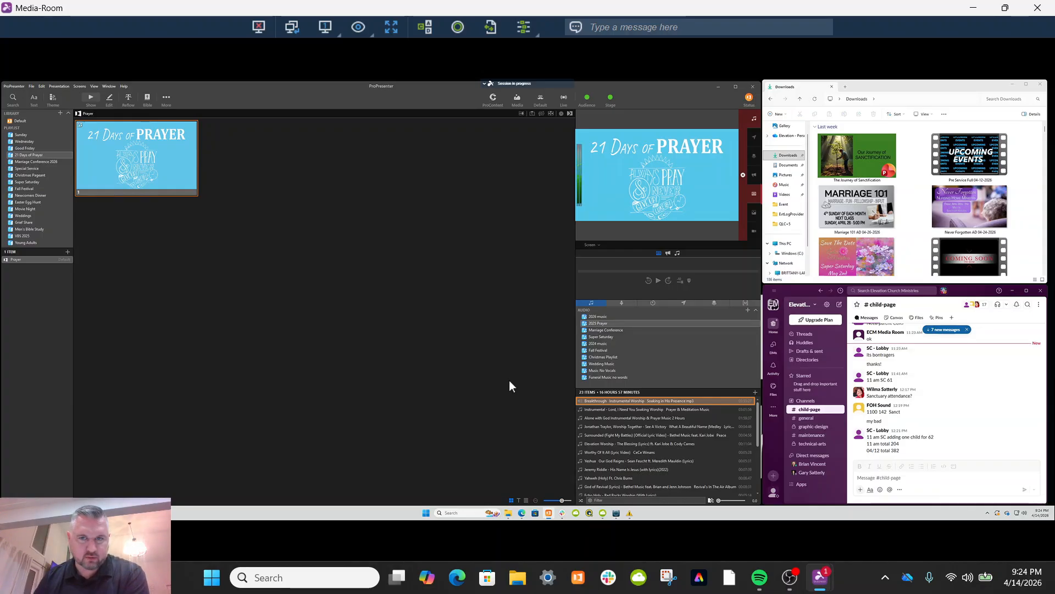
# Maximize ProPresenter and delete Goodness of God, The Journey of Sanctification, Holy Forever and Reckless Love from the Sunday playlist
pyautogui.click(736, 86)
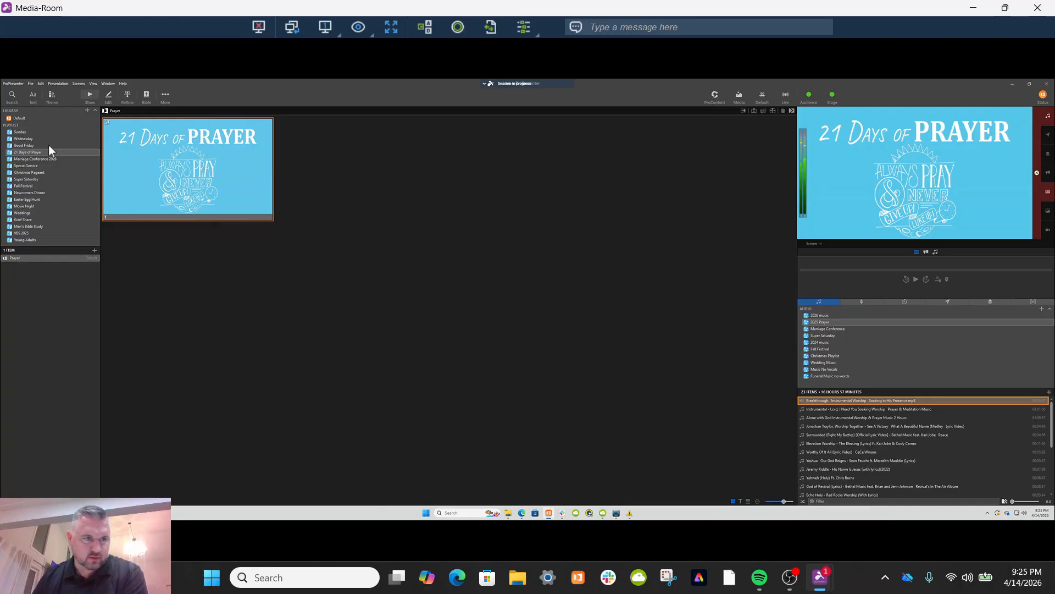
pyautogui.click(17, 133)
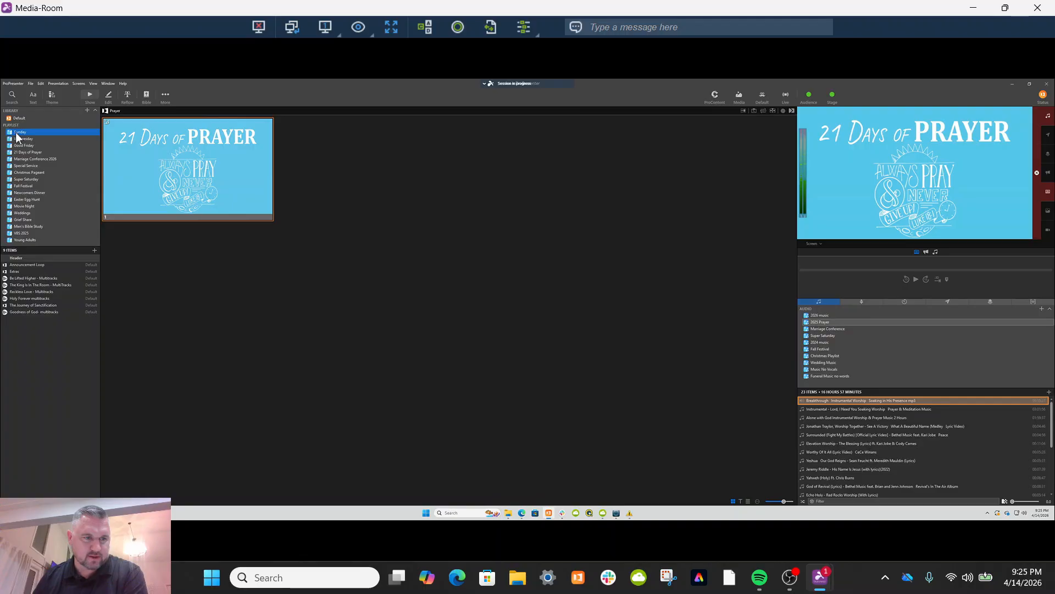
pyautogui.click(15, 312)
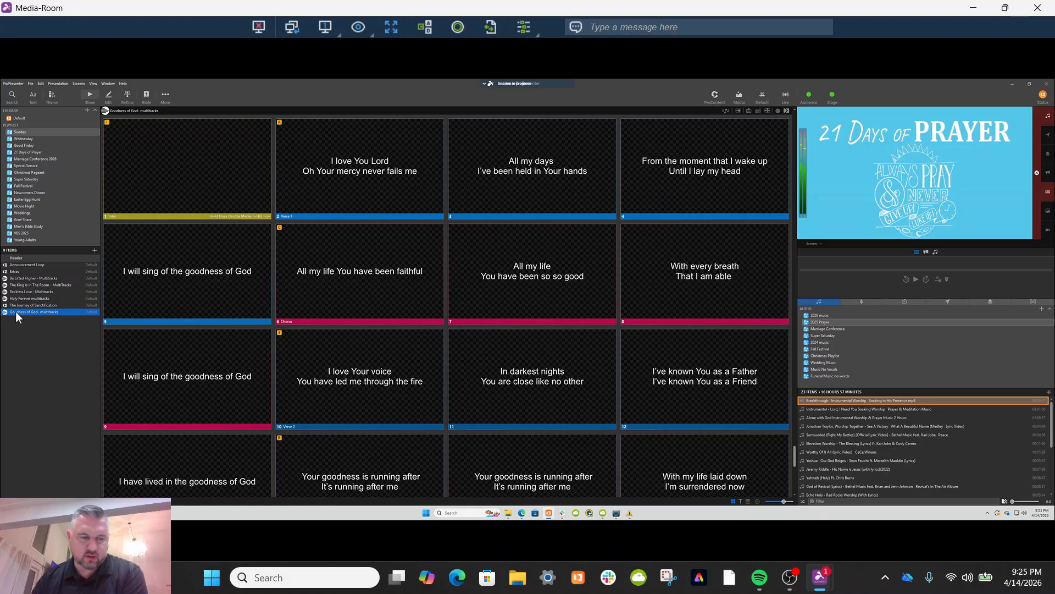
pyautogui.press('Delete')
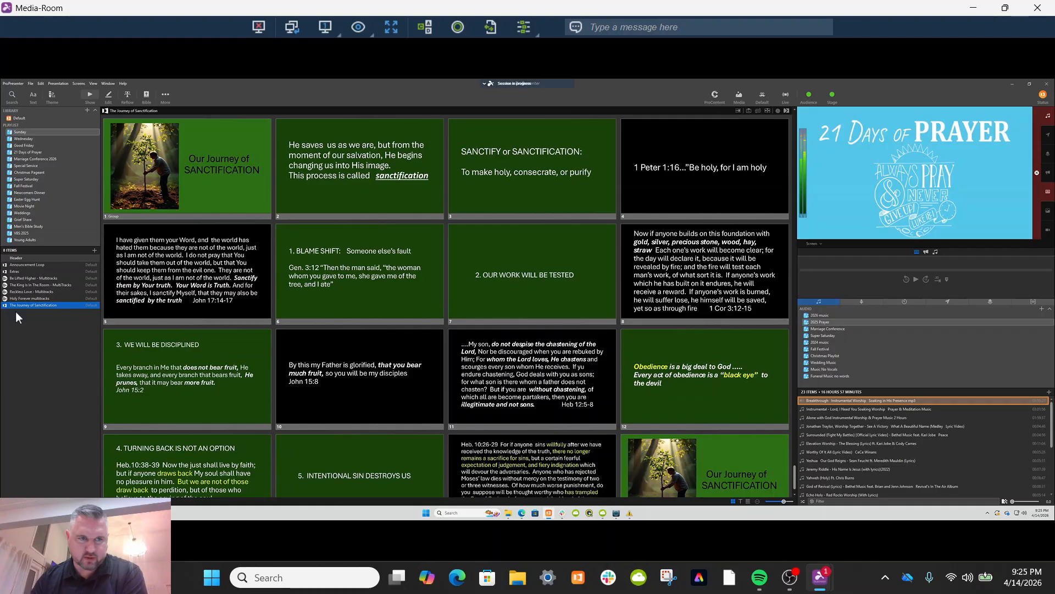
pyautogui.press('Delete')
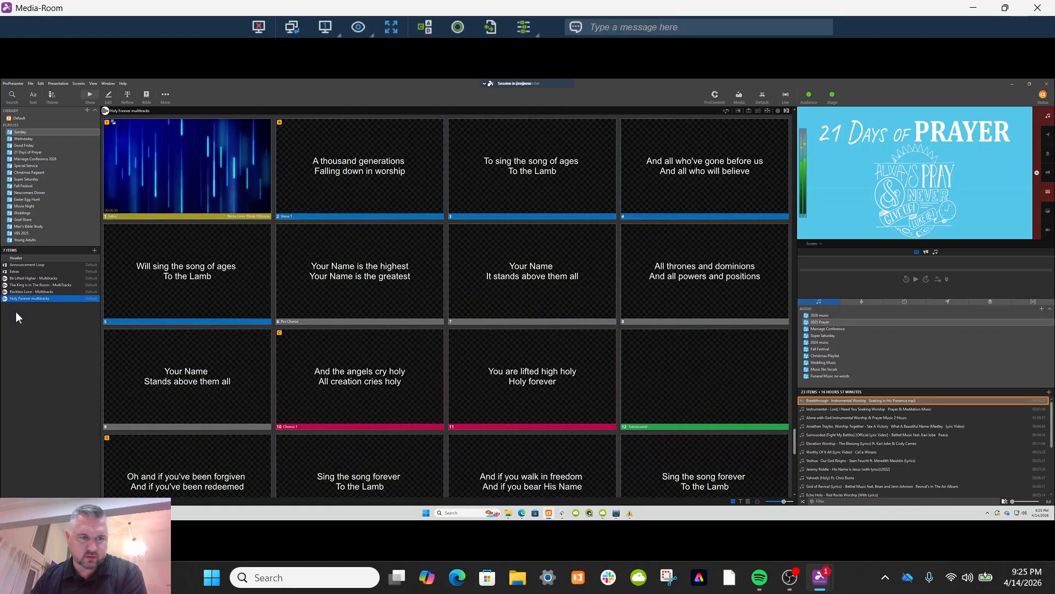
pyautogui.press('Delete')
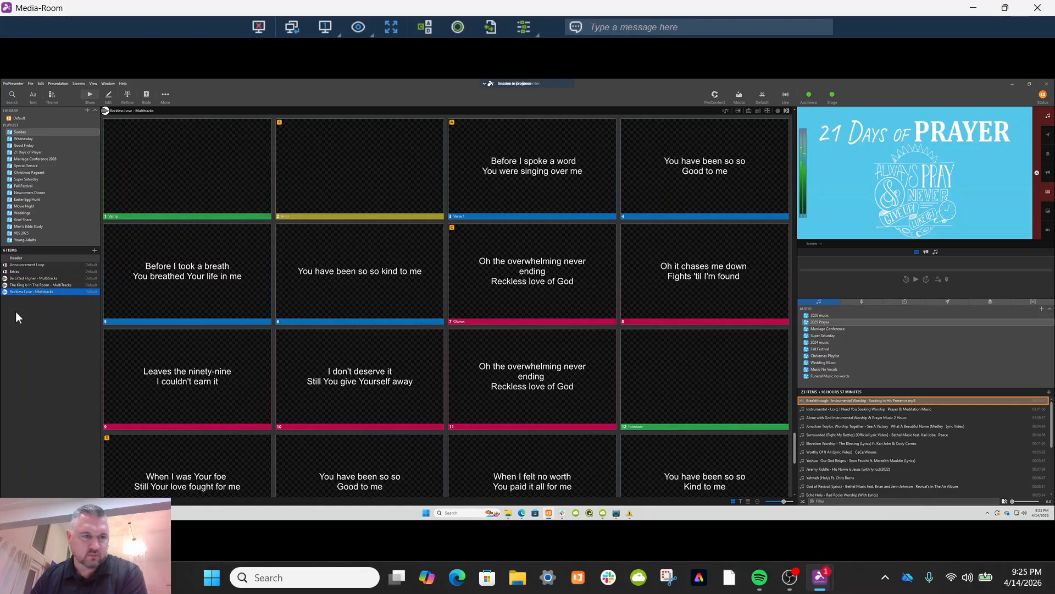
pyautogui.press('Delete')
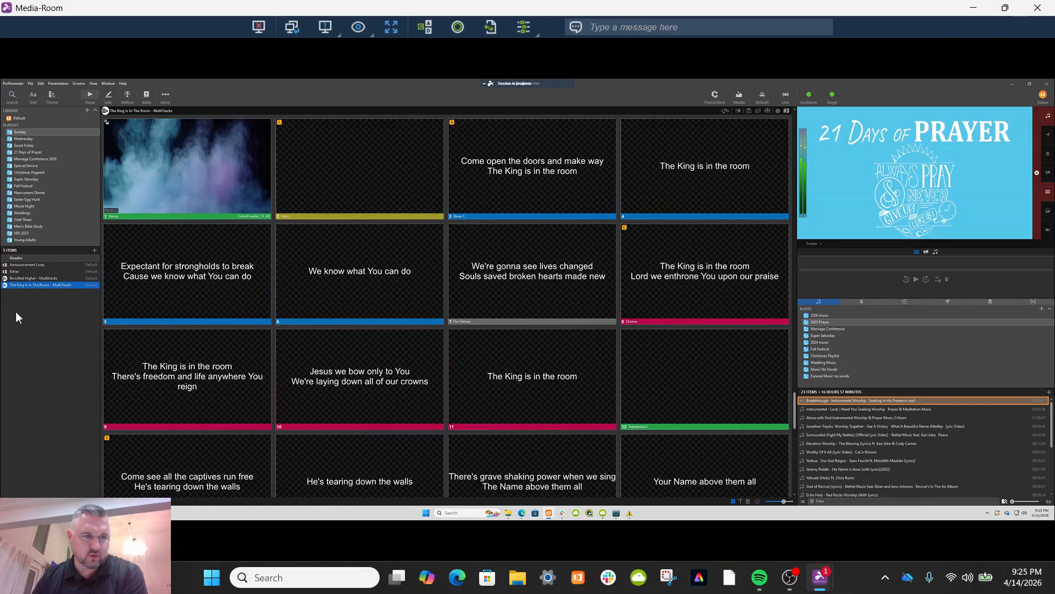
# Delete The King Is In The Room and Be Lifted Higher from the Sunday playlist
pyautogui.rightClick(39, 282)
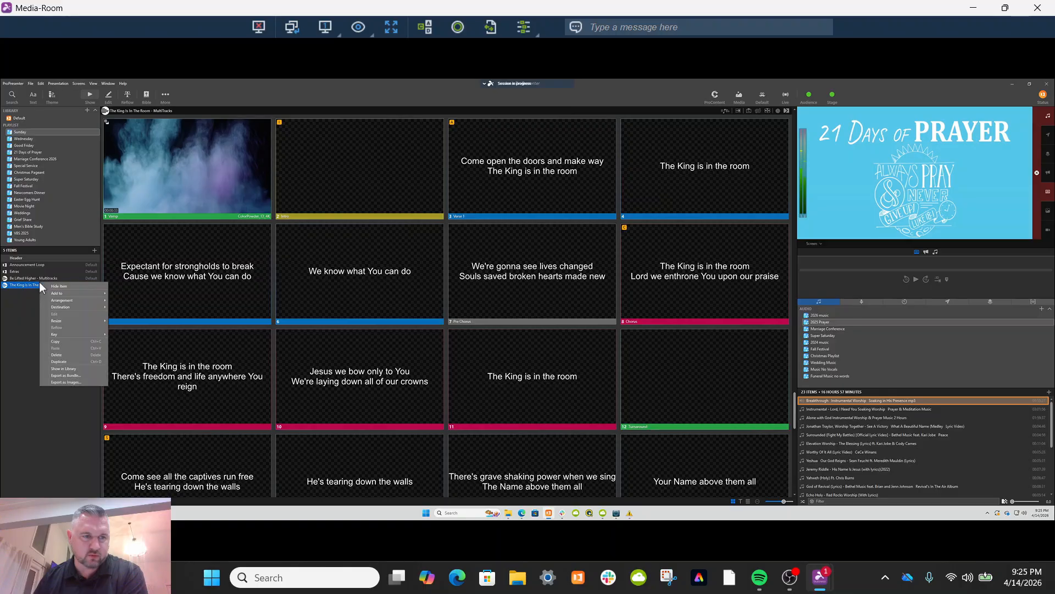
pyautogui.click(62, 355)
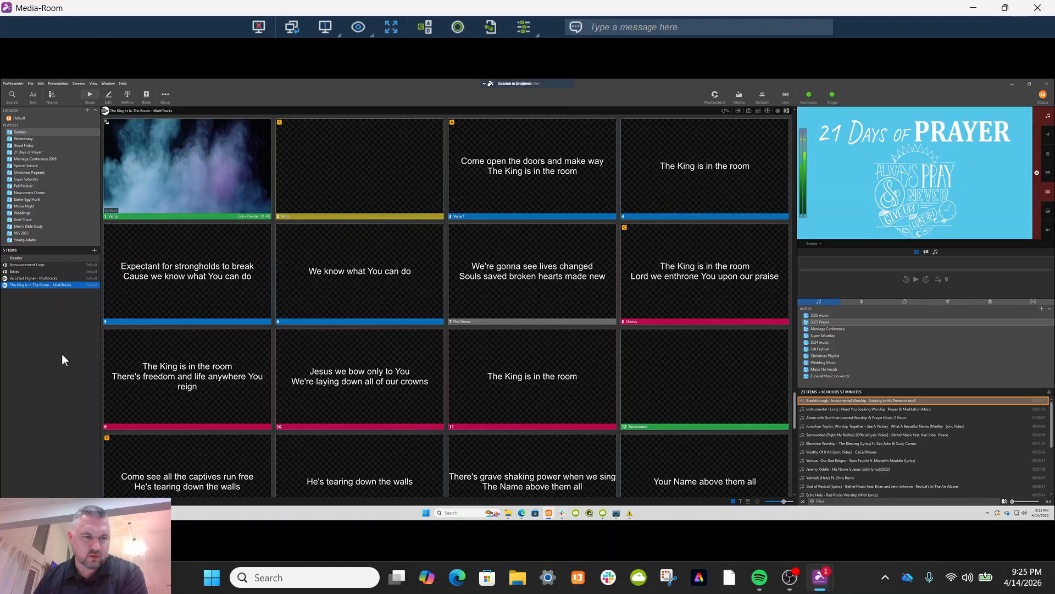
pyautogui.rightClick(25, 278)
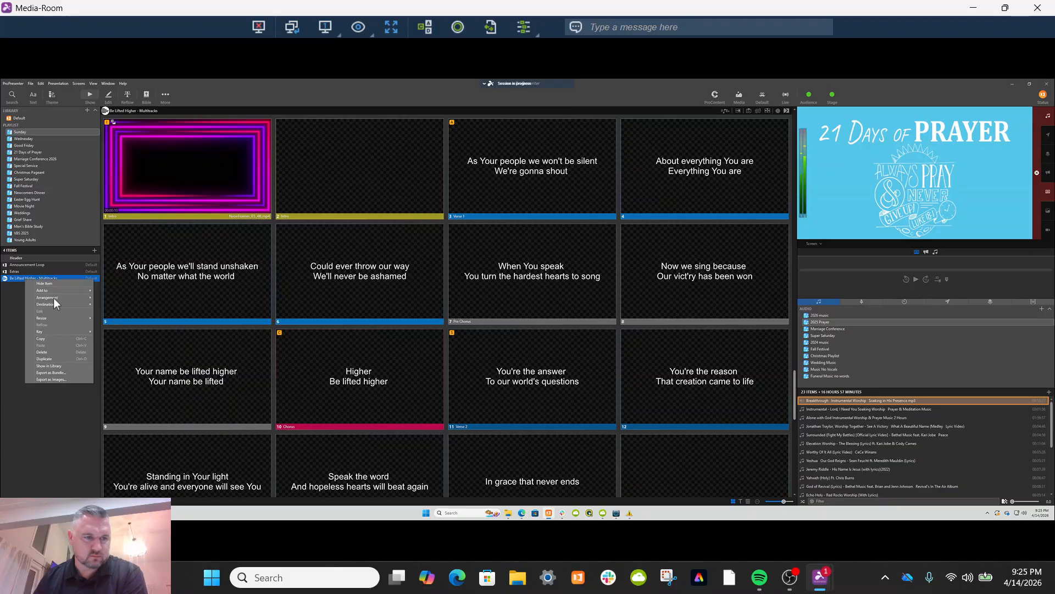
pyautogui.click(51, 353)
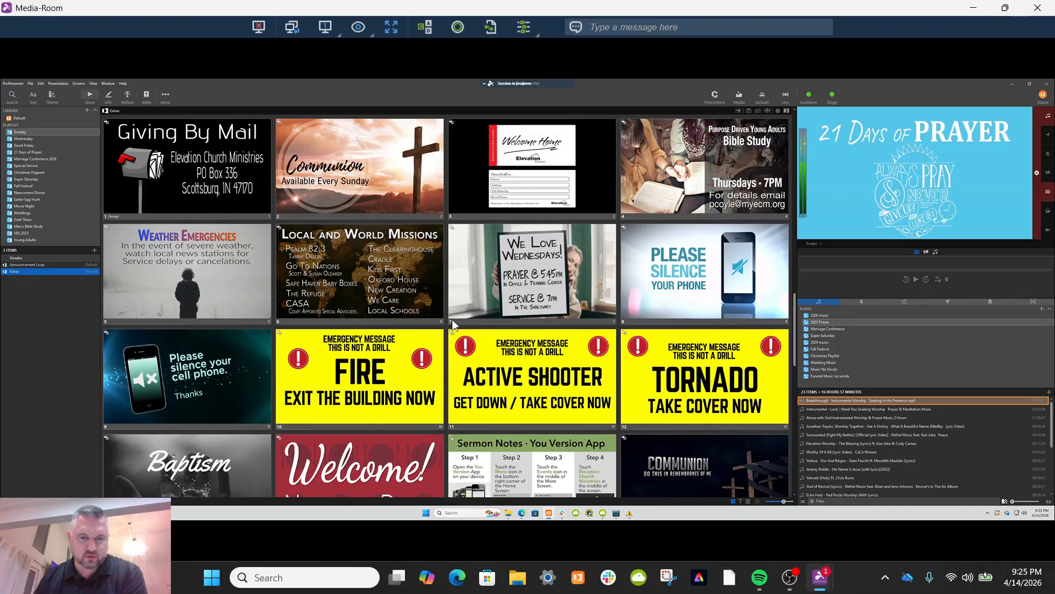
pyautogui.scroll(-2, 437, 358)
pyautogui.scroll(10, 437, 359)
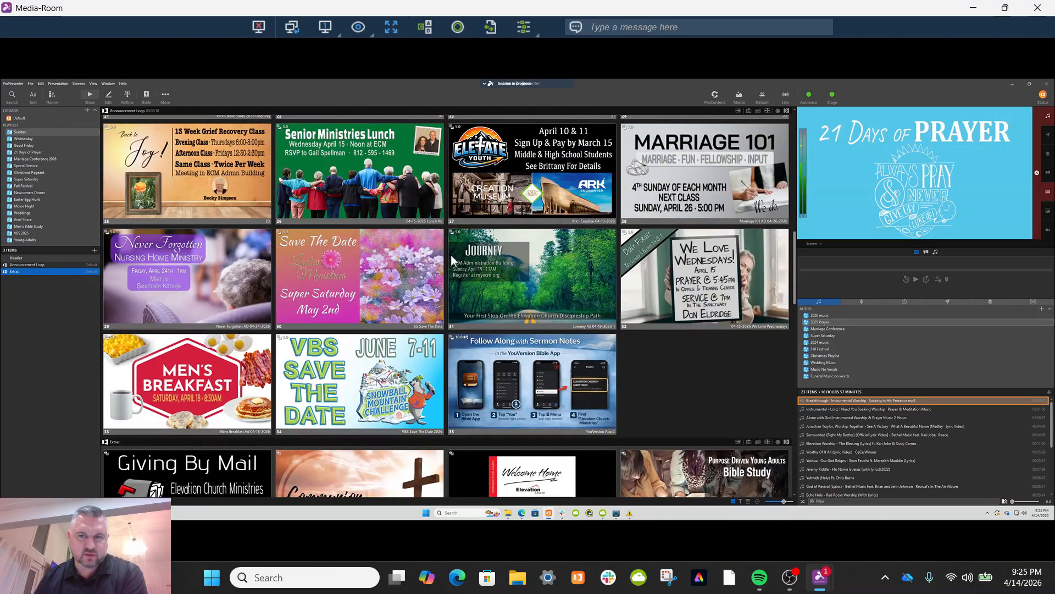
pyautogui.scroll(-7, 451, 255)
pyautogui.scroll(-8, 457, 265)
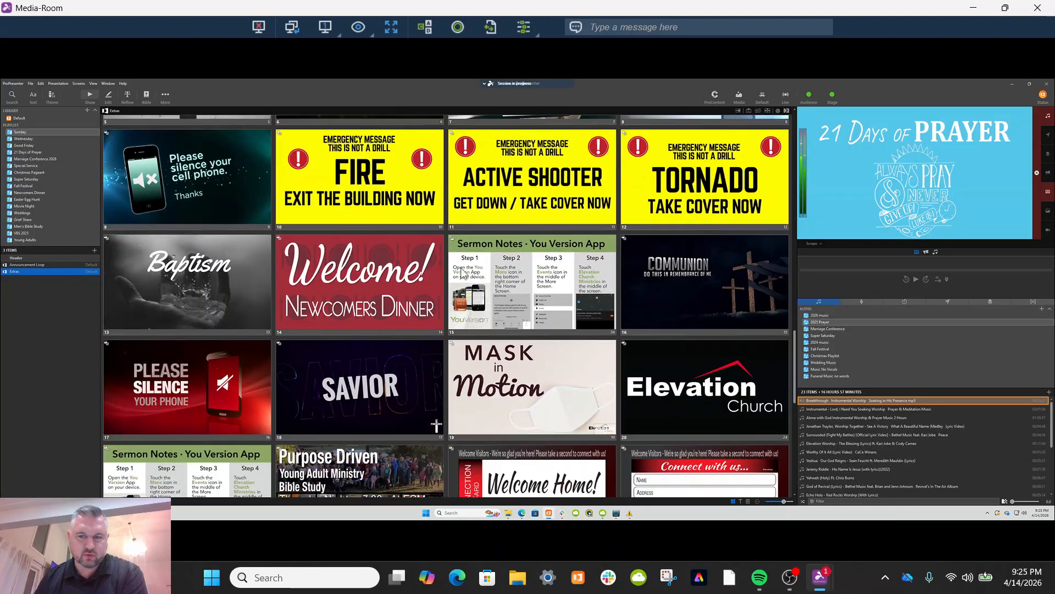
pyautogui.scroll(6, 466, 274)
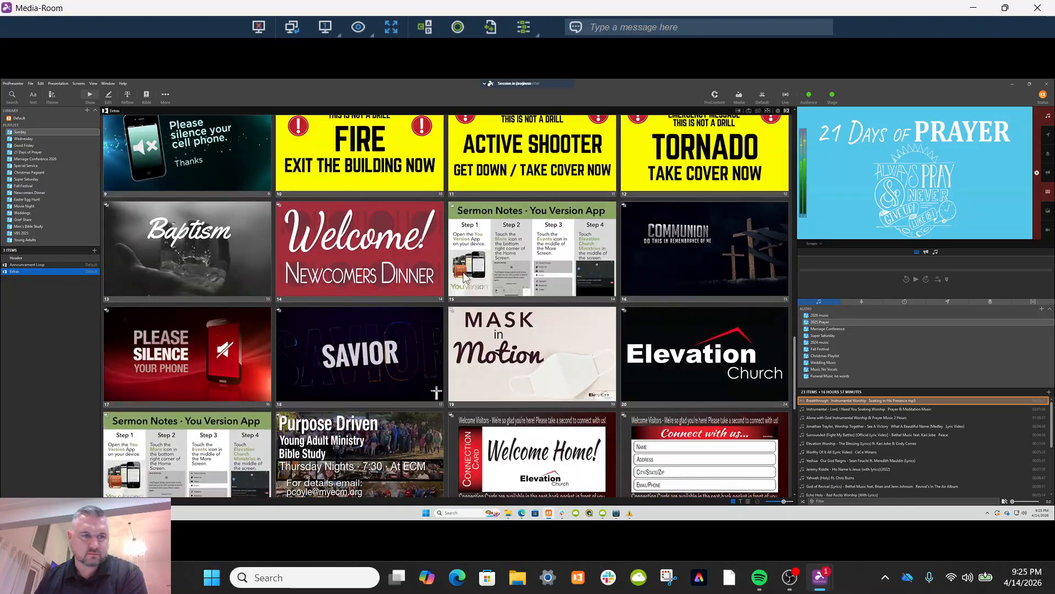
# Delete the last sermon presentation, Holy Forever and The King Is In The Room from the Wednesday playlist
pyautogui.click(23, 139)
pyautogui.click(21, 292)
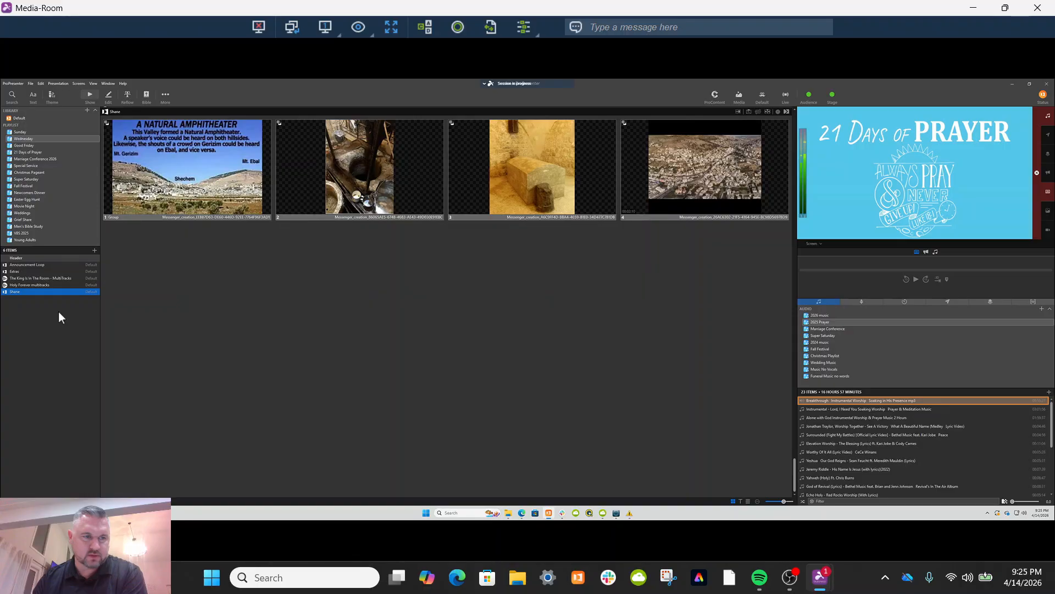
pyautogui.press('Delete')
pyautogui.press('Delete')
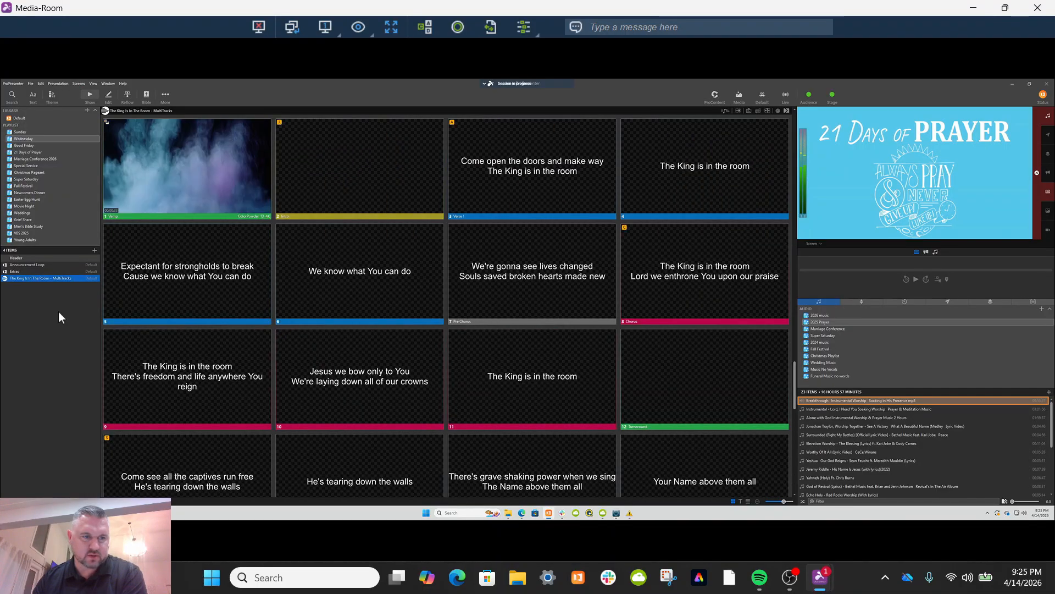
pyautogui.press('Delete')
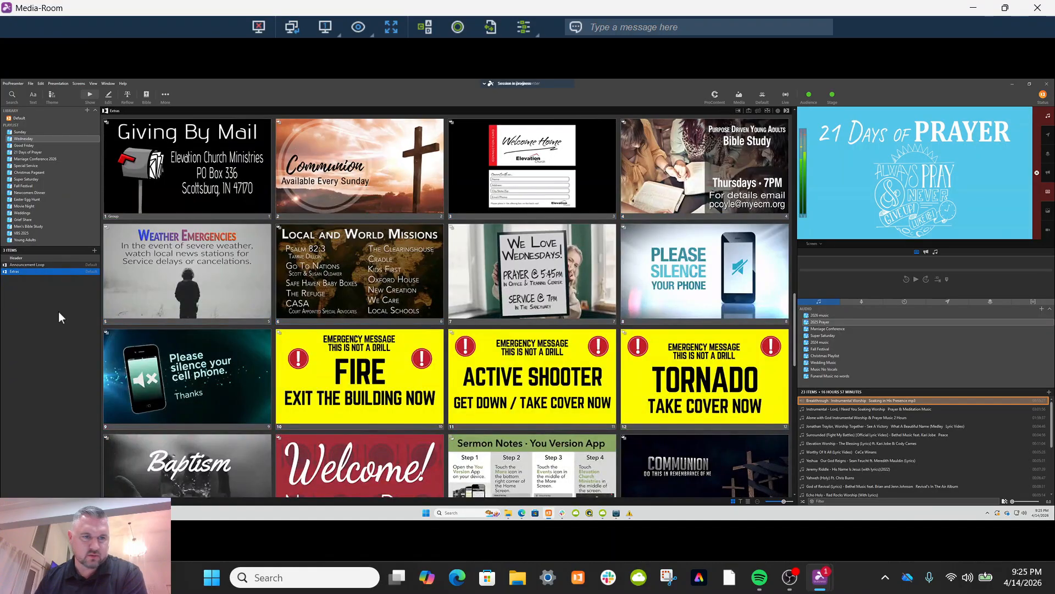
# With the Sunday playlist selected, search the library for "praise" and renew the MultiTracks authorization for Praise - MultiTracks
pyautogui.click(22, 131)
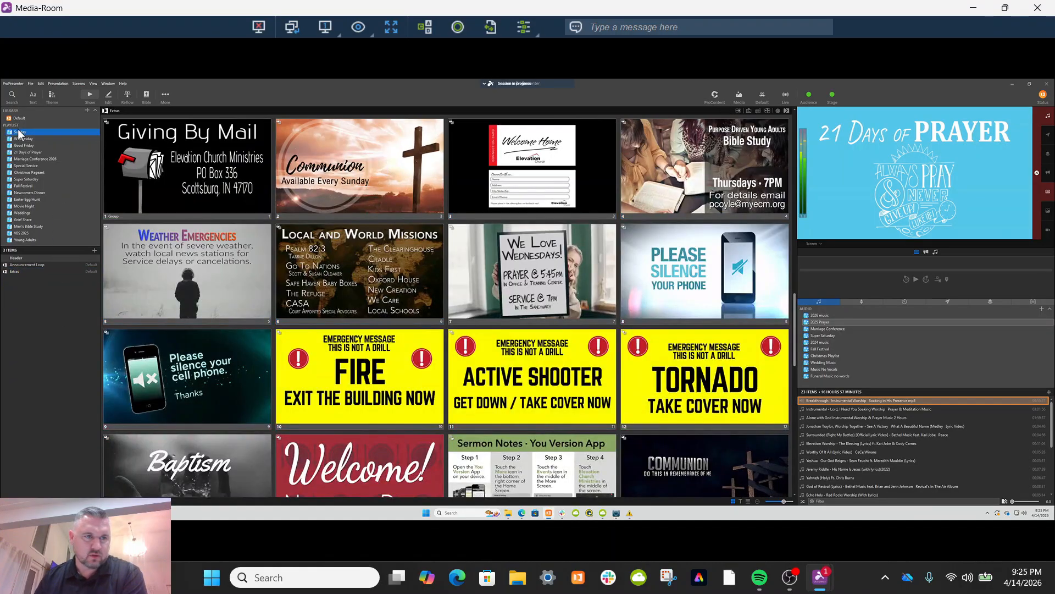
pyautogui.click(13, 95)
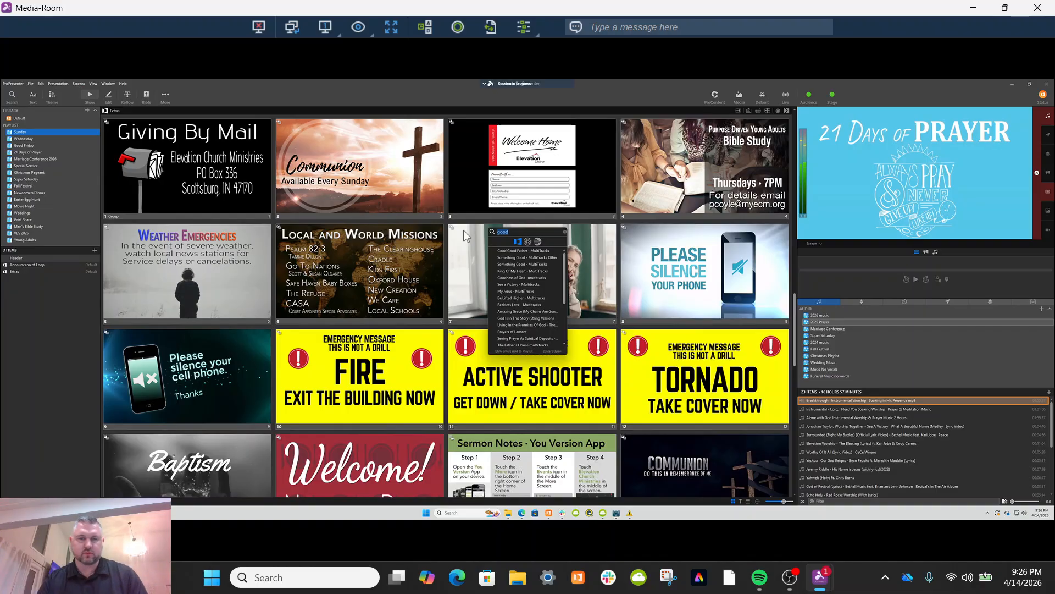
pyautogui.press('BackSpace')
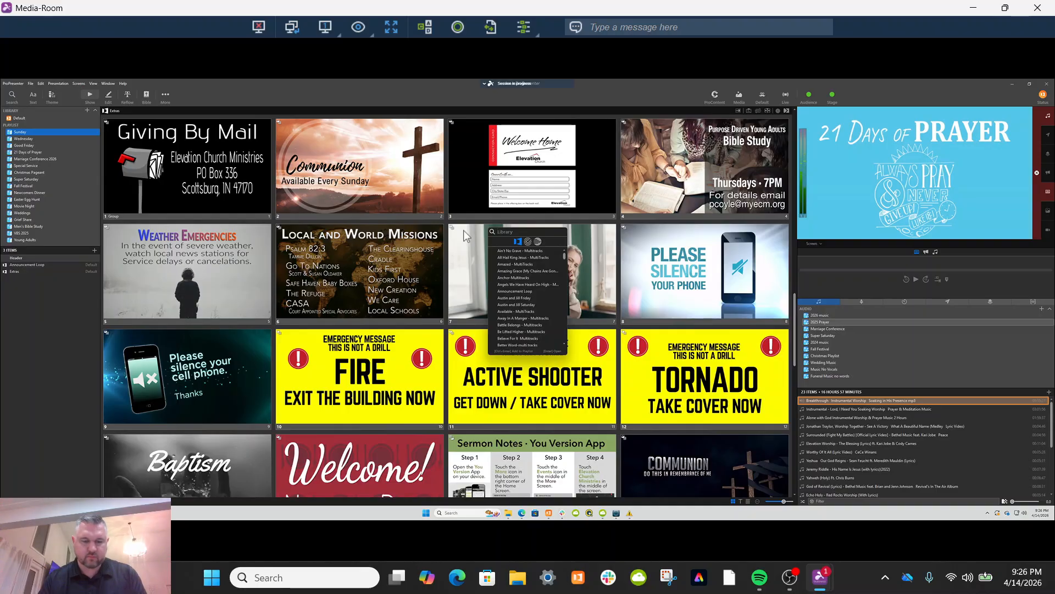
pyautogui.write('praise')
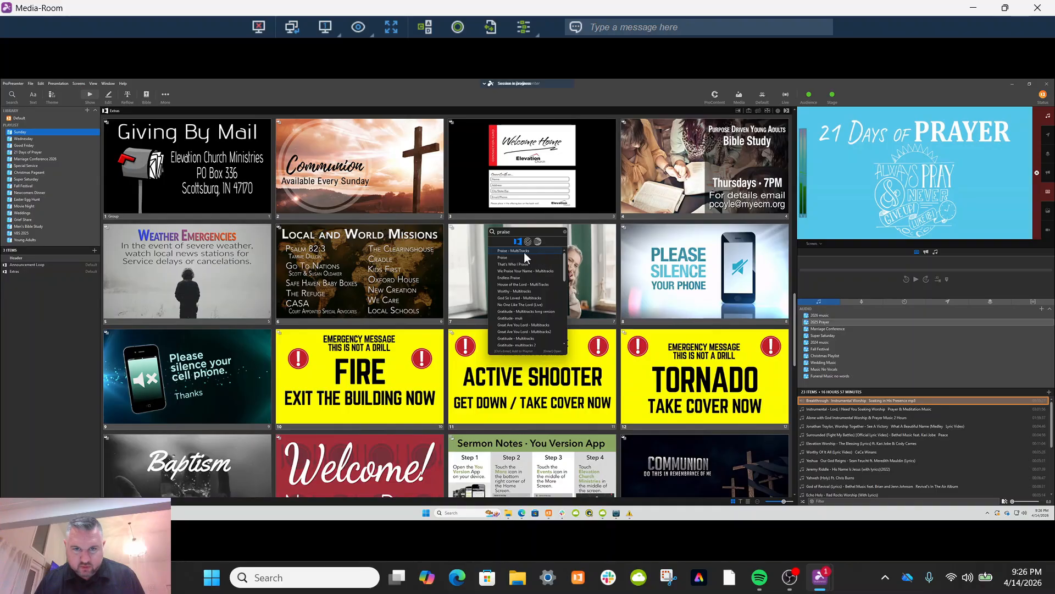
pyautogui.click(507, 251)
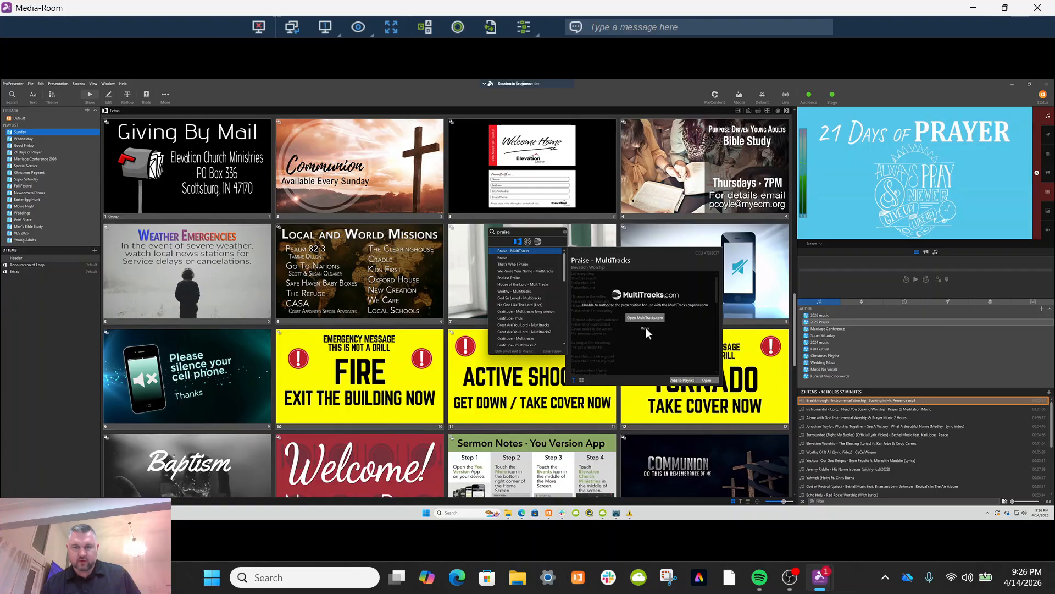
pyautogui.click(645, 328)
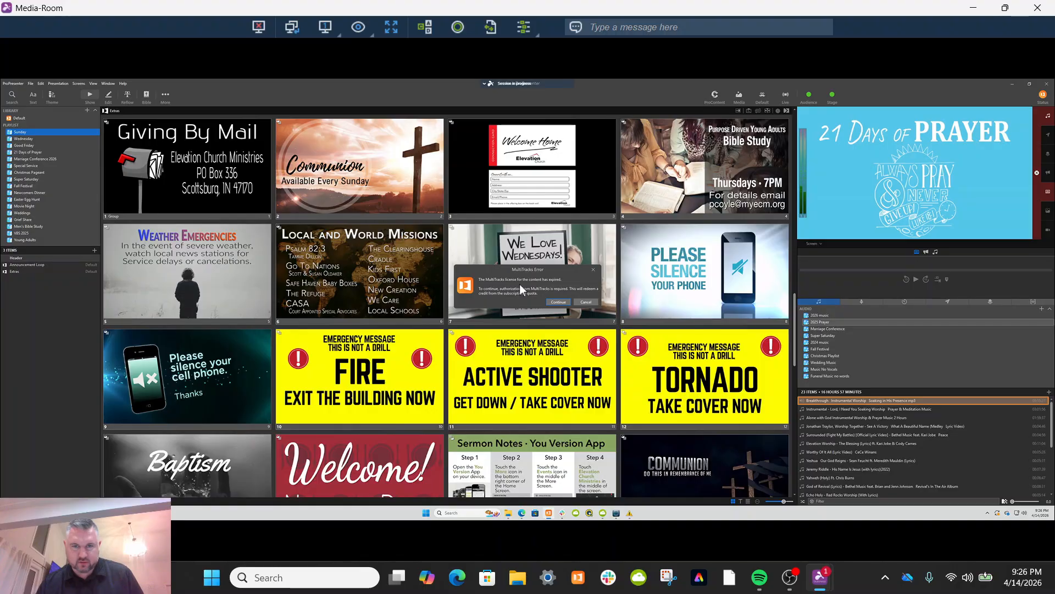
pyautogui.click(558, 302)
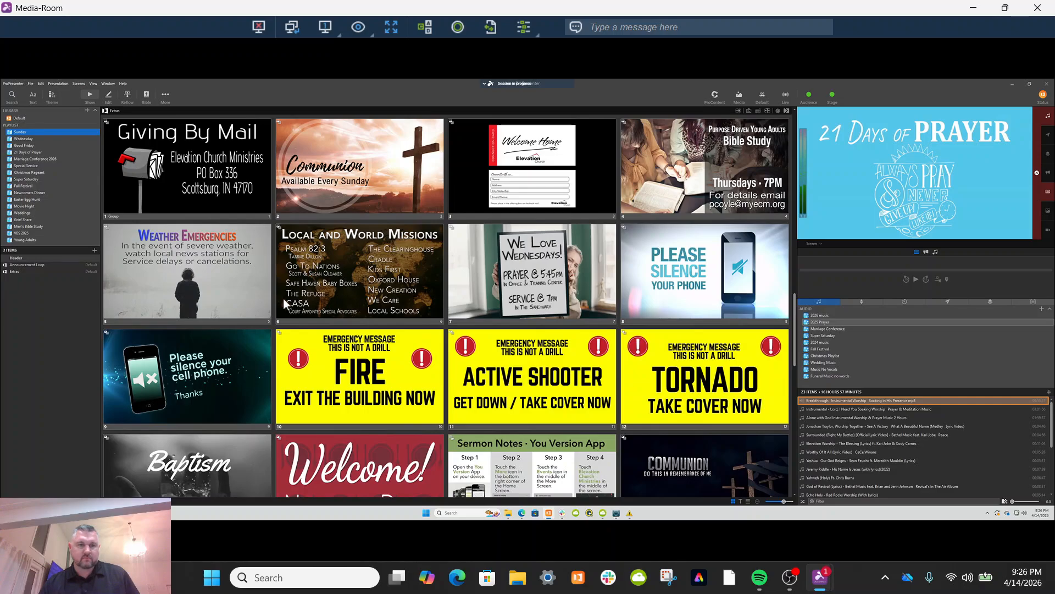
# Add Praise - MultiTracks from the library search to the Sunday playlist and delete its duplicate entry
pyautogui.click(10, 94)
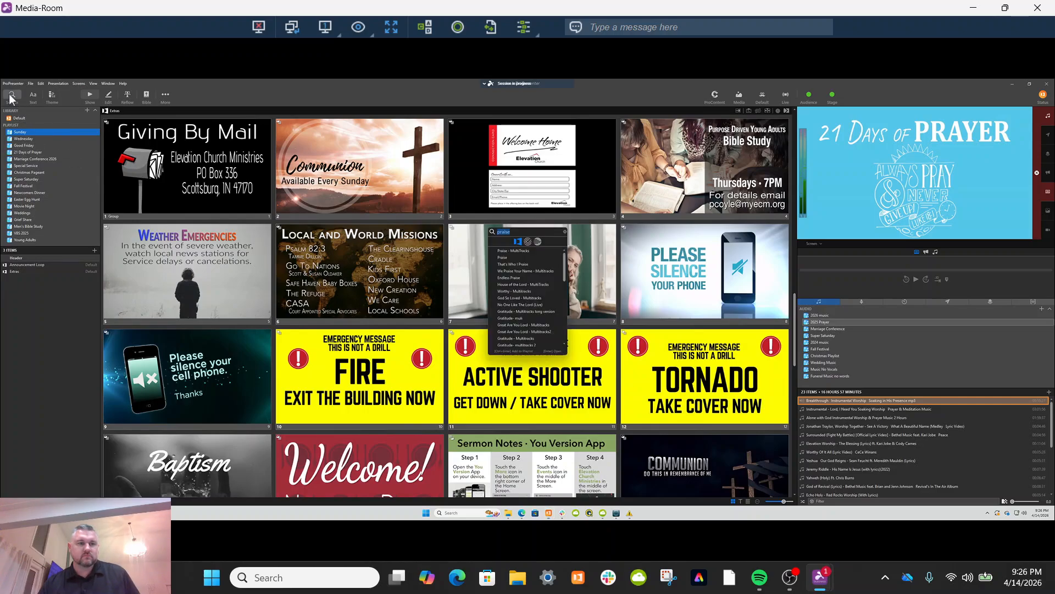
pyautogui.click(523, 252)
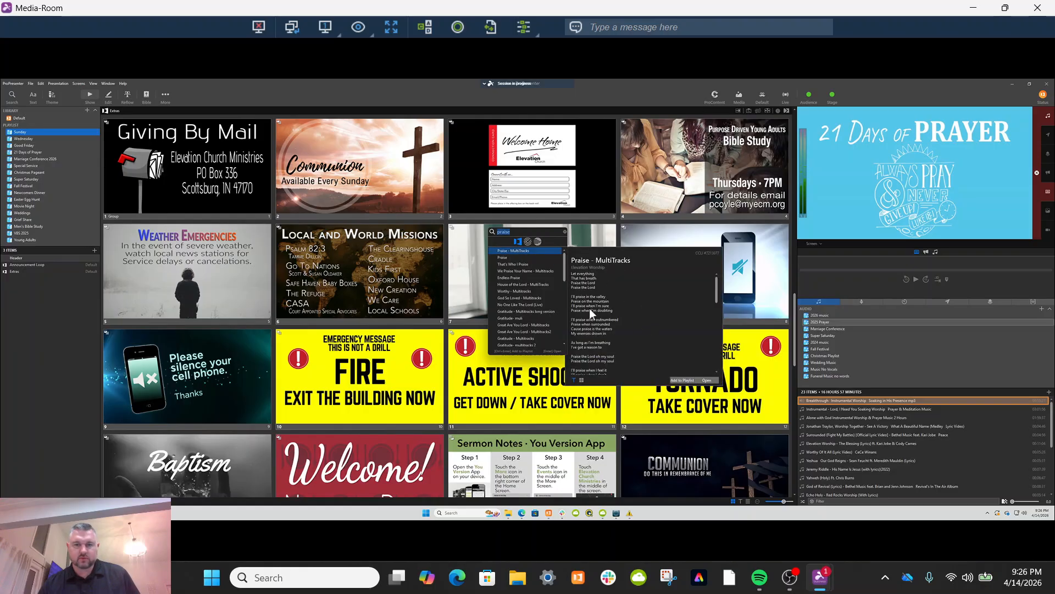
pyautogui.click(682, 380)
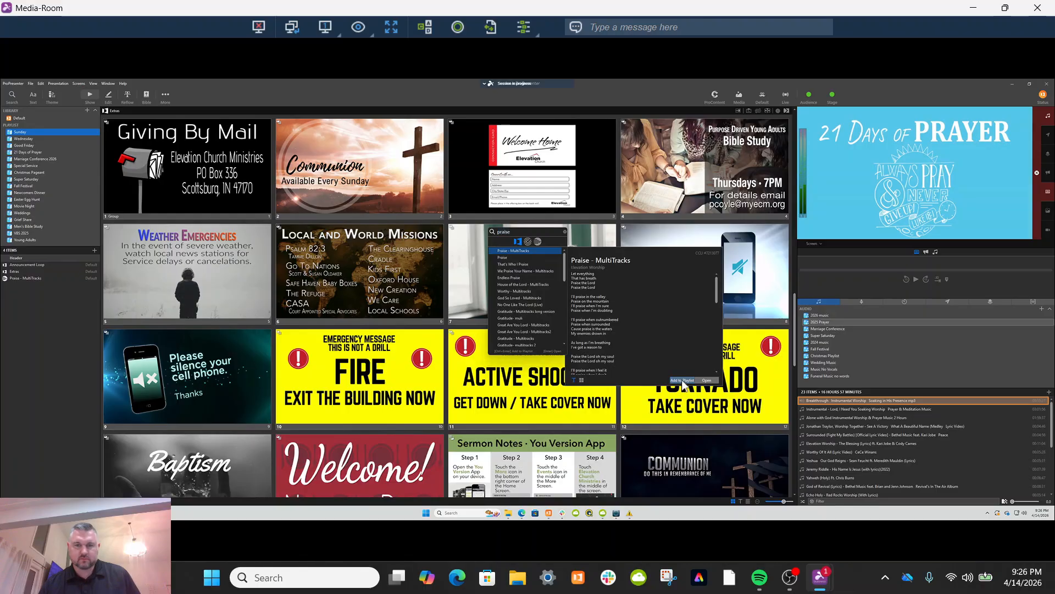
pyautogui.click(683, 380)
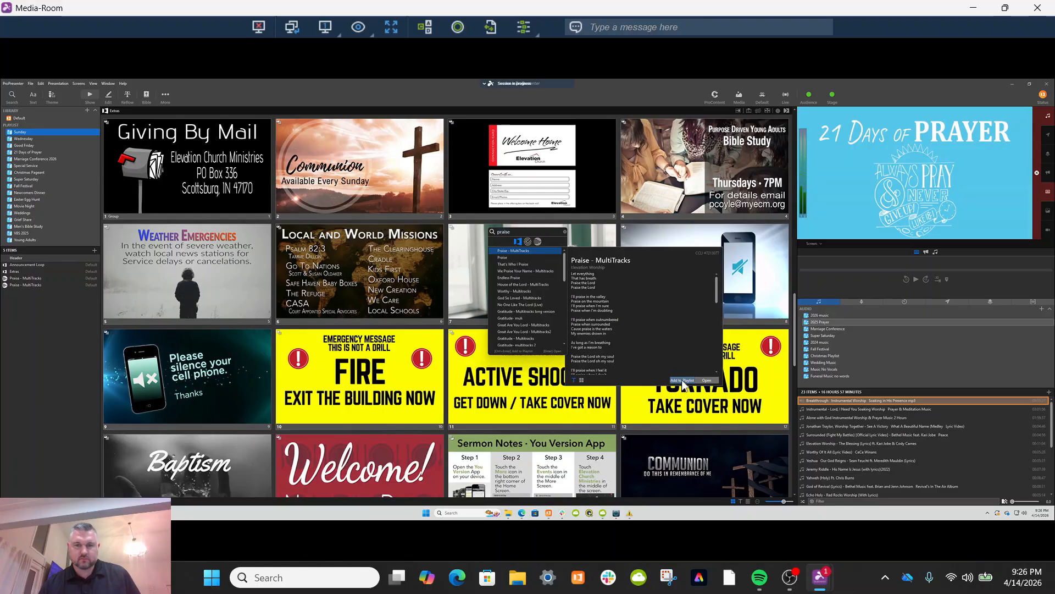
pyautogui.click(23, 296)
pyautogui.rightClick(16, 285)
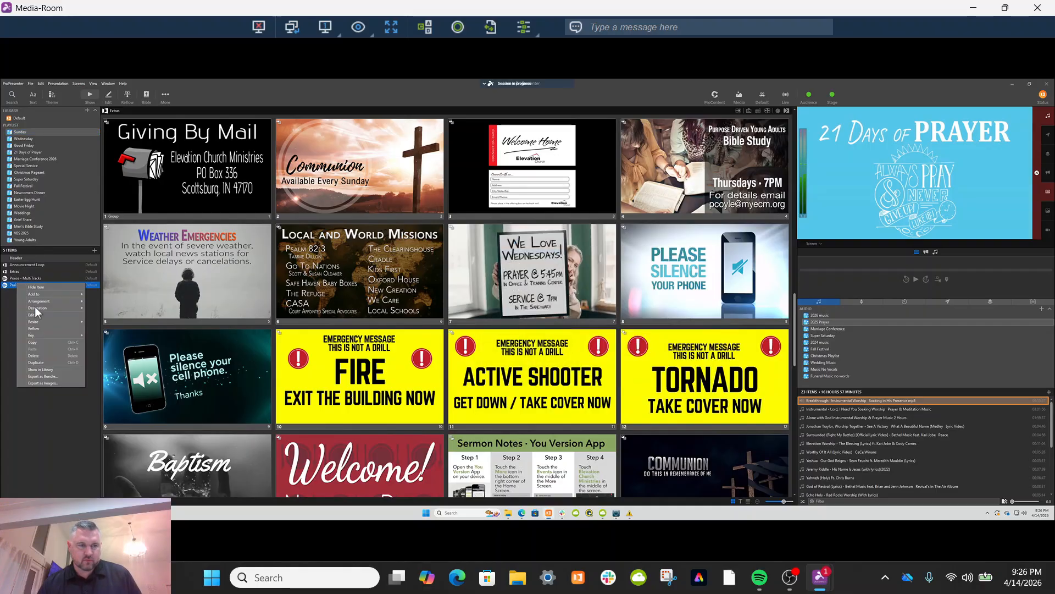
pyautogui.click(48, 355)
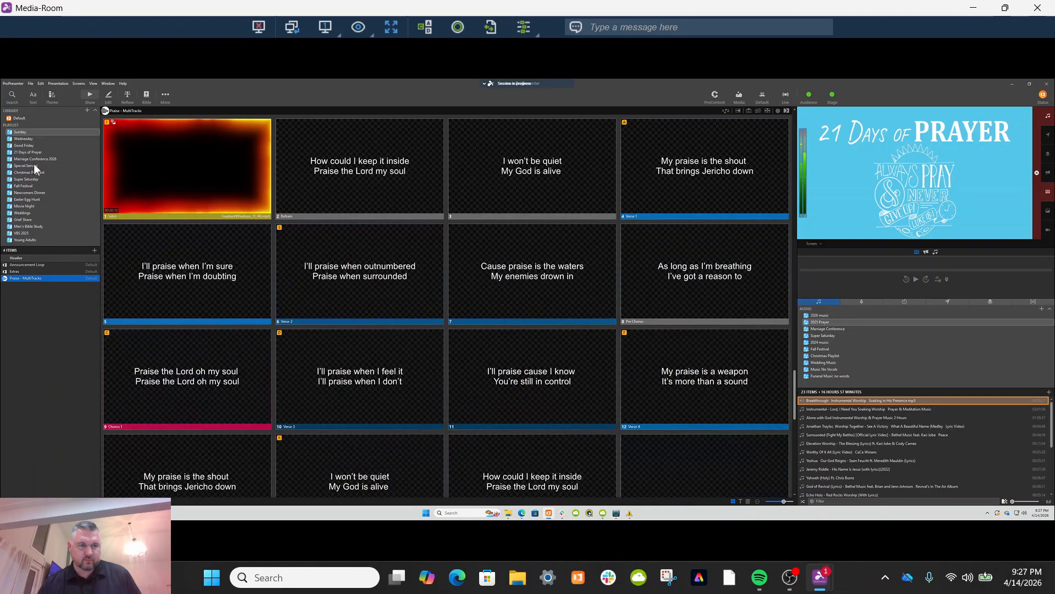
# Search the library for "break every c", retry the MultiTracks authorization for Break Every Chain - Multitracks and add it to the Sunday playlist
pyautogui.click(11, 94)
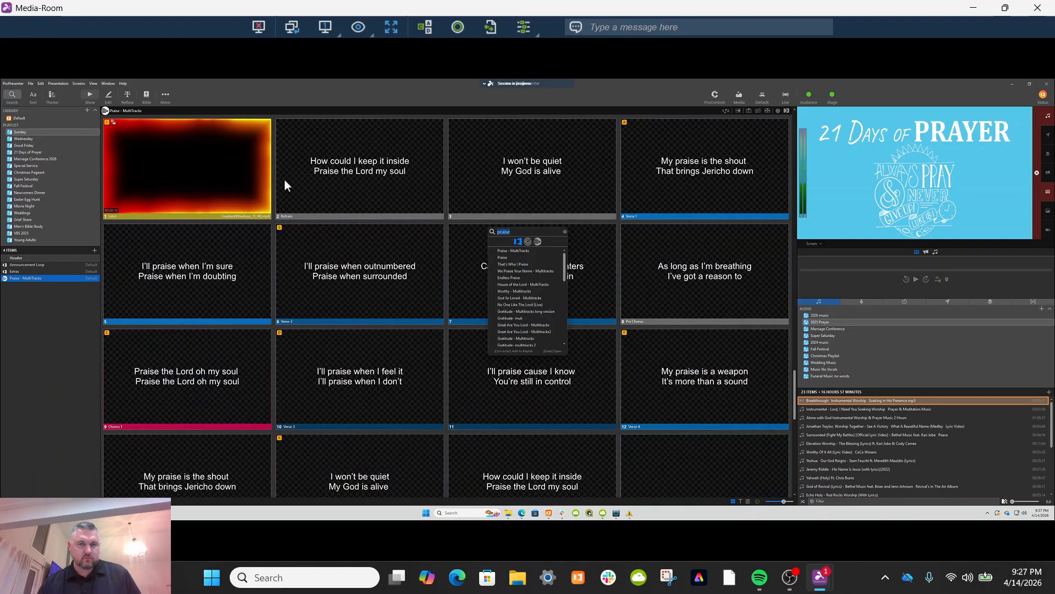
pyautogui.press('BackSpace')
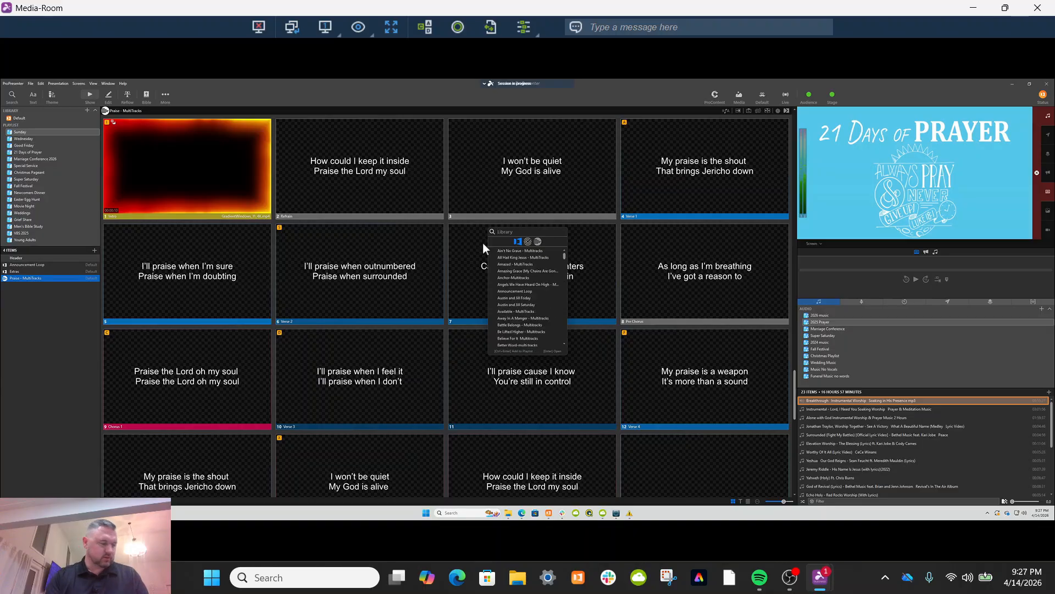
pyautogui.write('break every c')
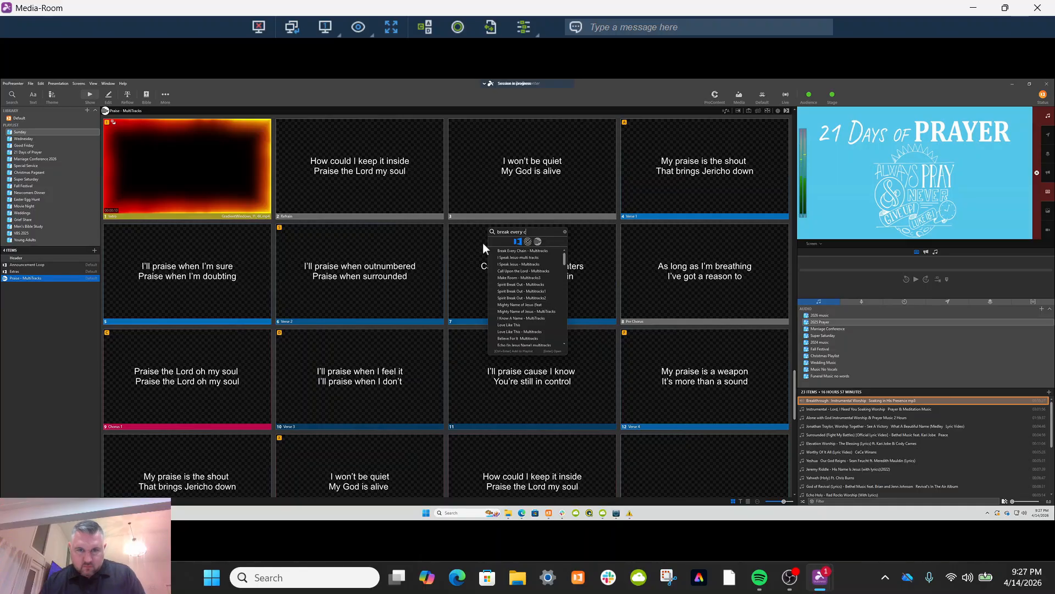
pyautogui.click(518, 253)
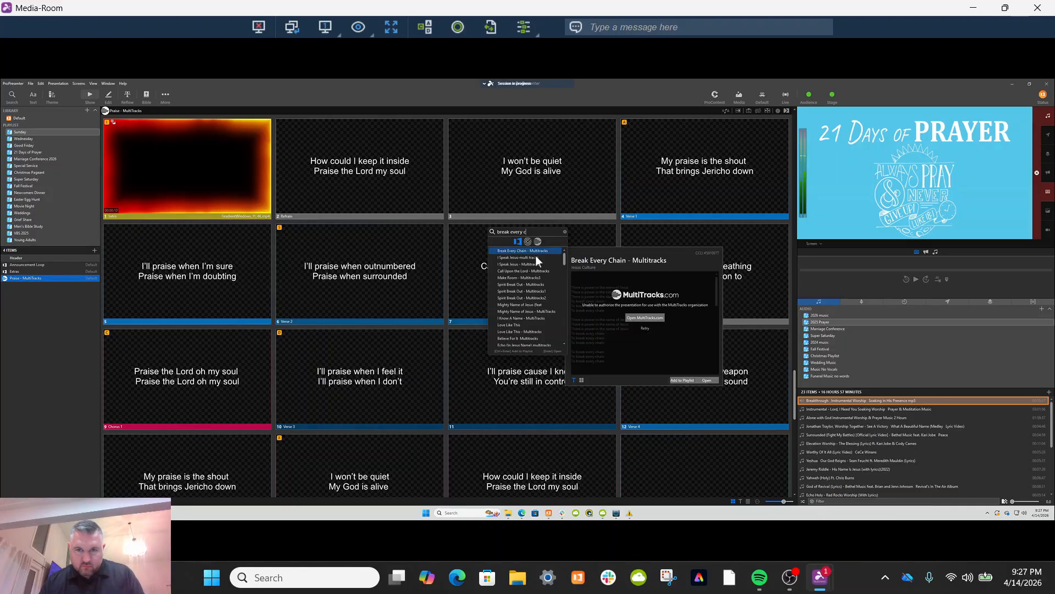
pyautogui.click(644, 327)
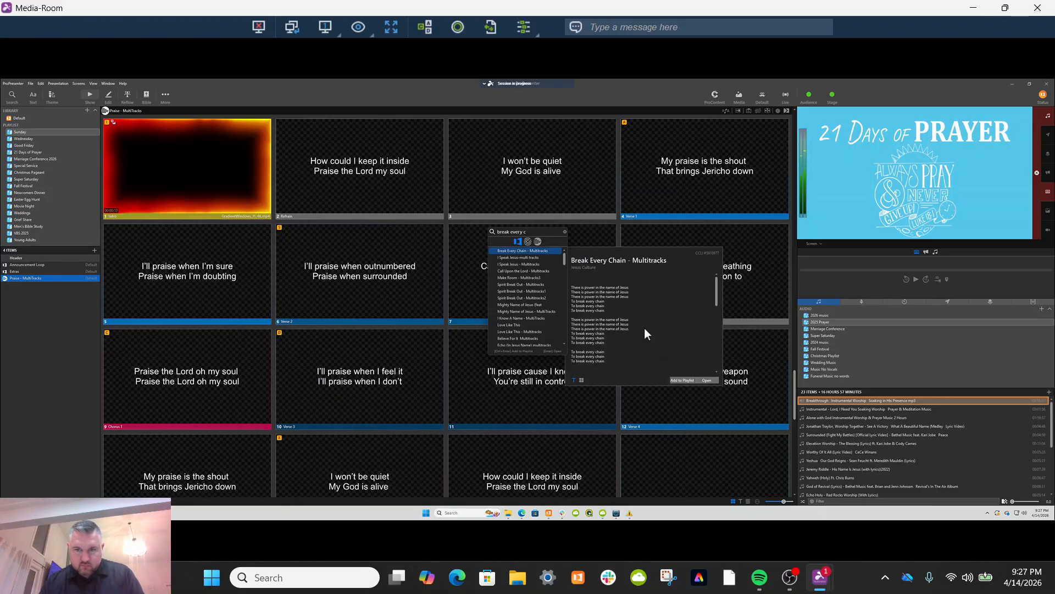
pyautogui.click(690, 378)
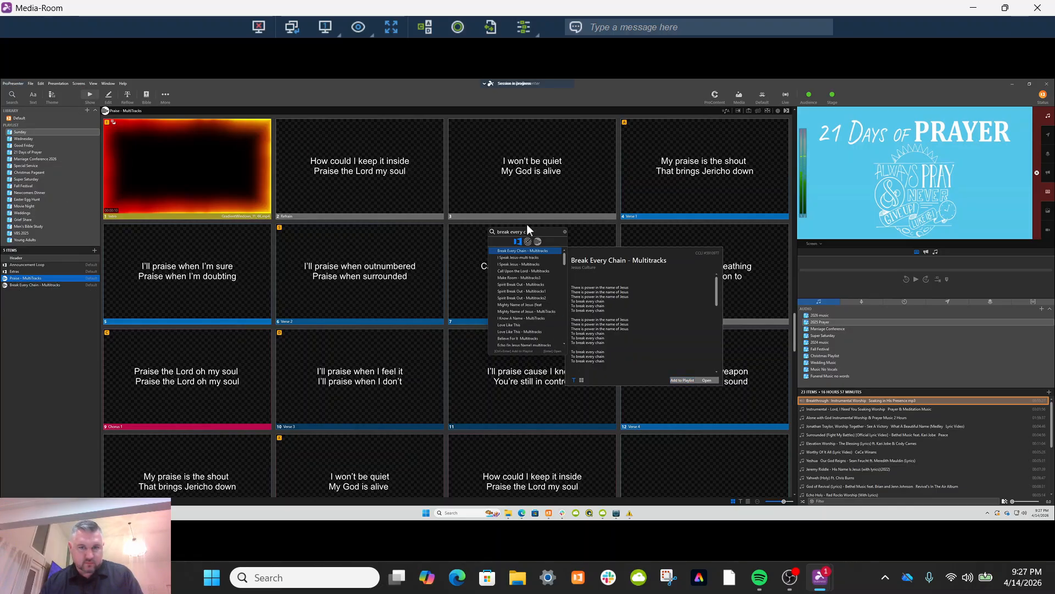
# Search the library for "good", retry the authorization for Good Good Father - MultiTracks and add it to the Sunday playlist
pyautogui.moveTo(533, 232); pyautogui.dragTo(488, 233)
pyautogui.press('BackSpace')
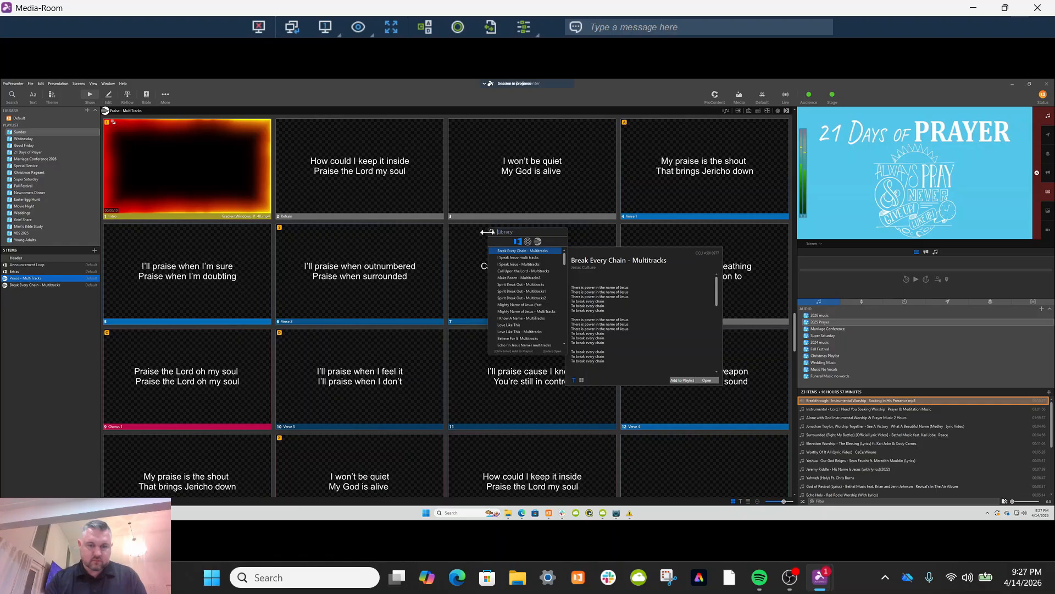
pyautogui.write('good')
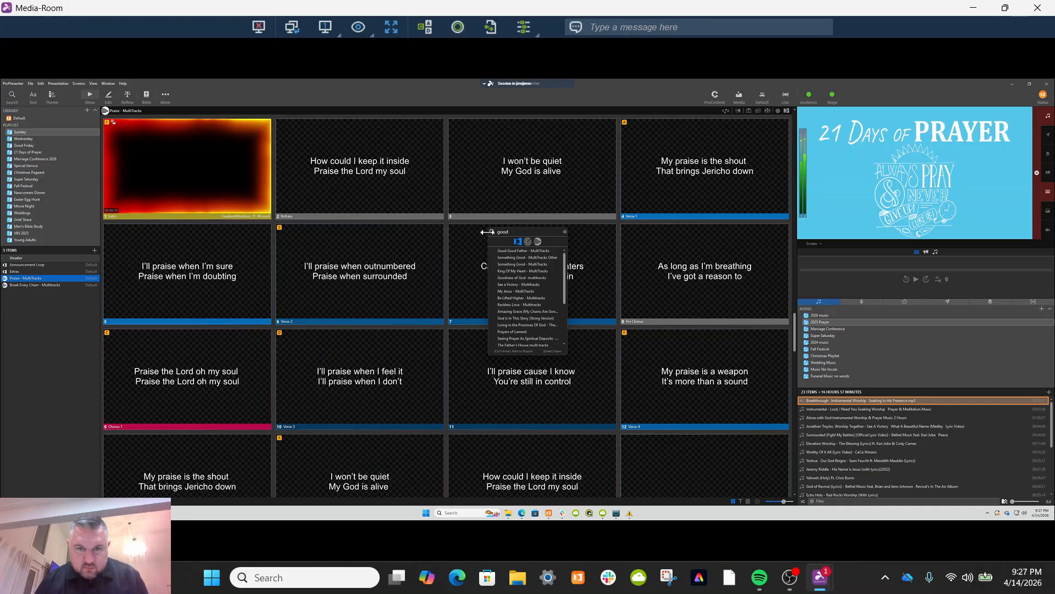
pyautogui.click(537, 249)
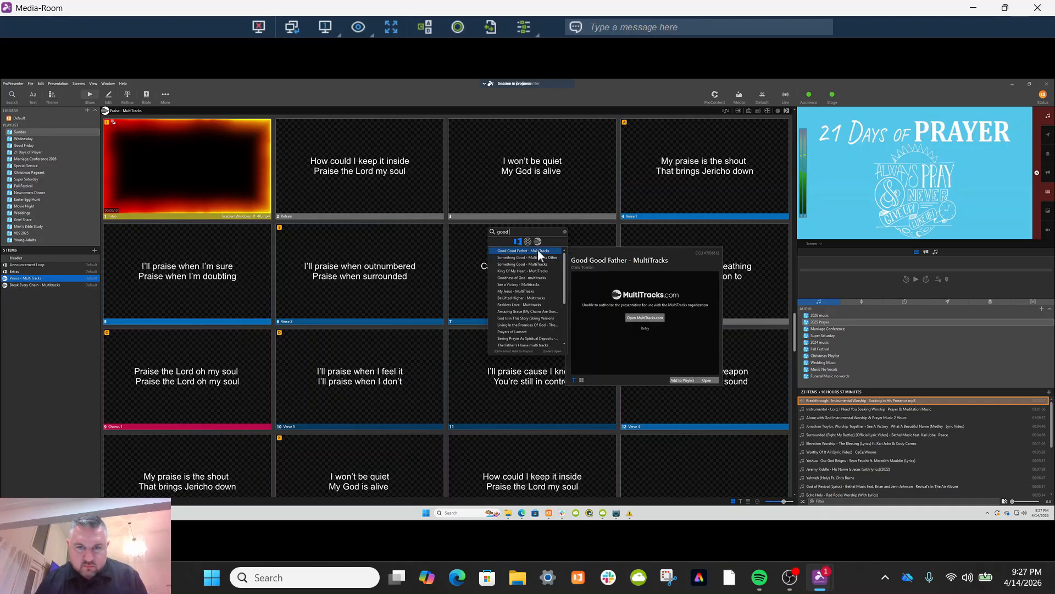
pyautogui.click(646, 328)
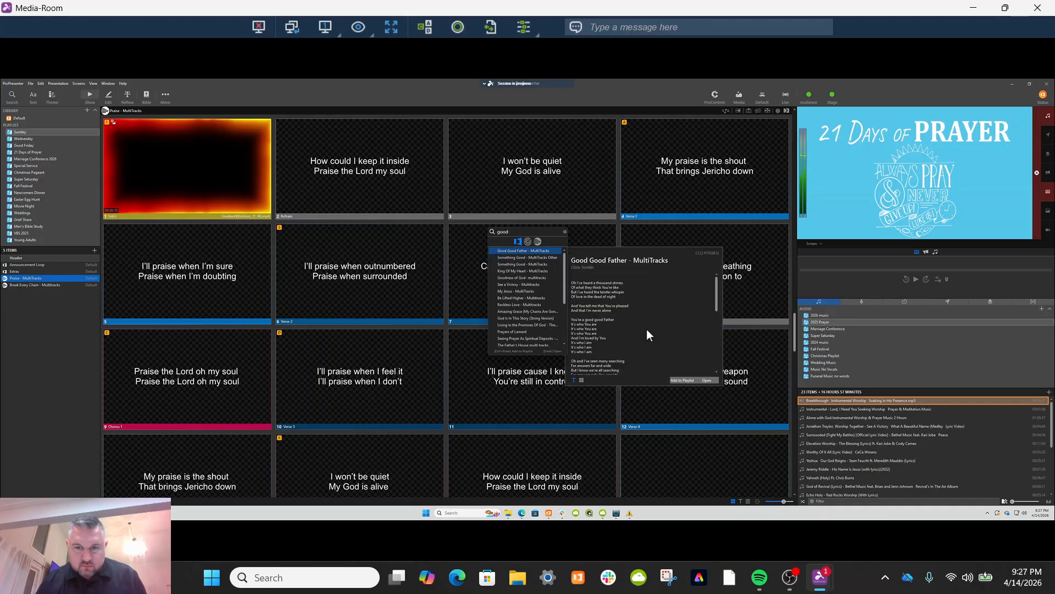
pyautogui.click(681, 379)
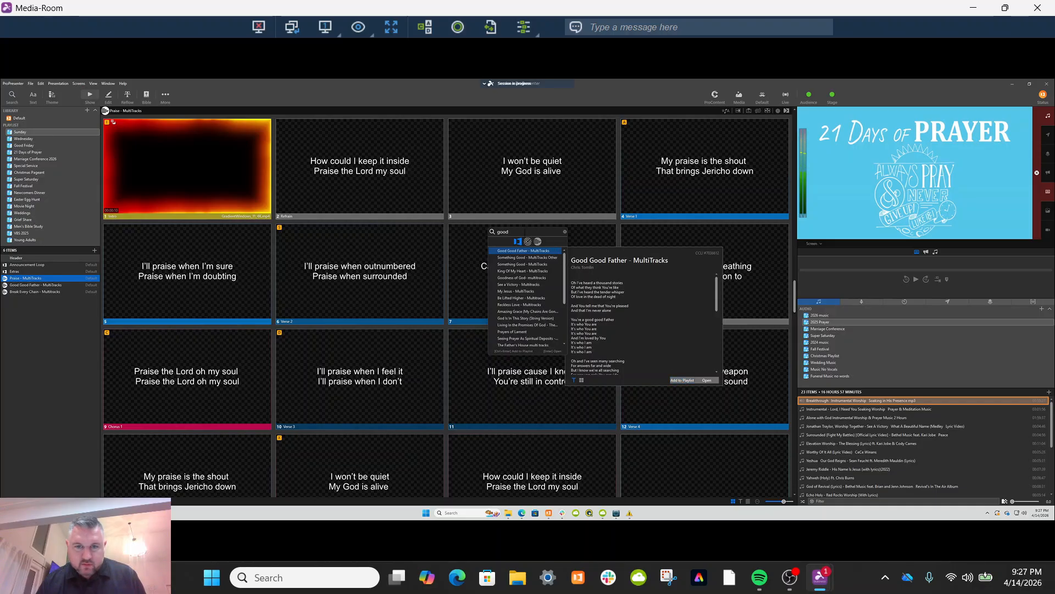
# Search the library for "grati", retry the authorization for Gratitude - Multitracks and add it to the Sunday playlist
pyautogui.press('BackSpace')
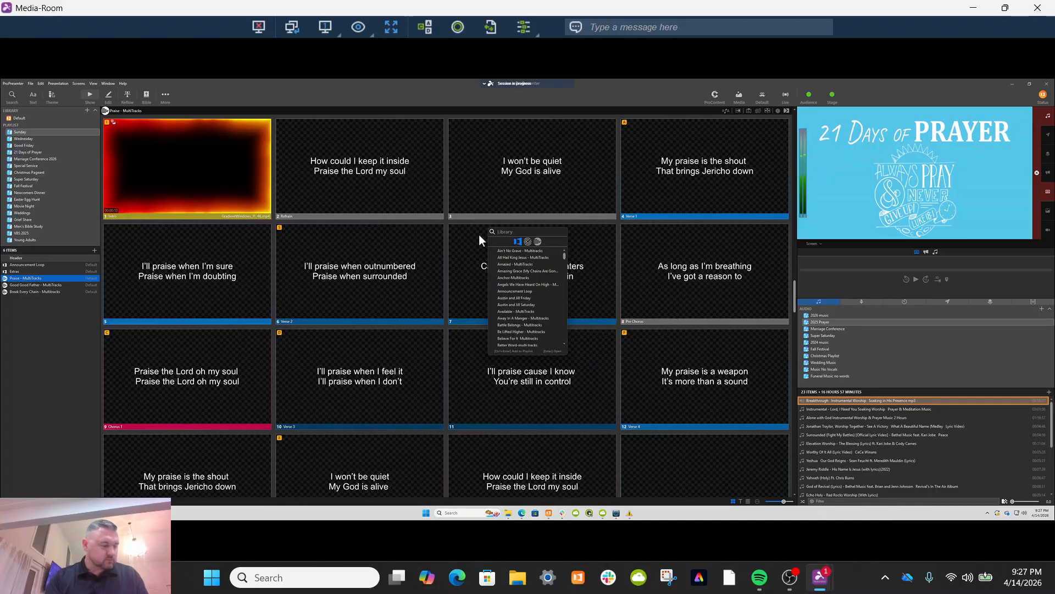
pyautogui.write('g')
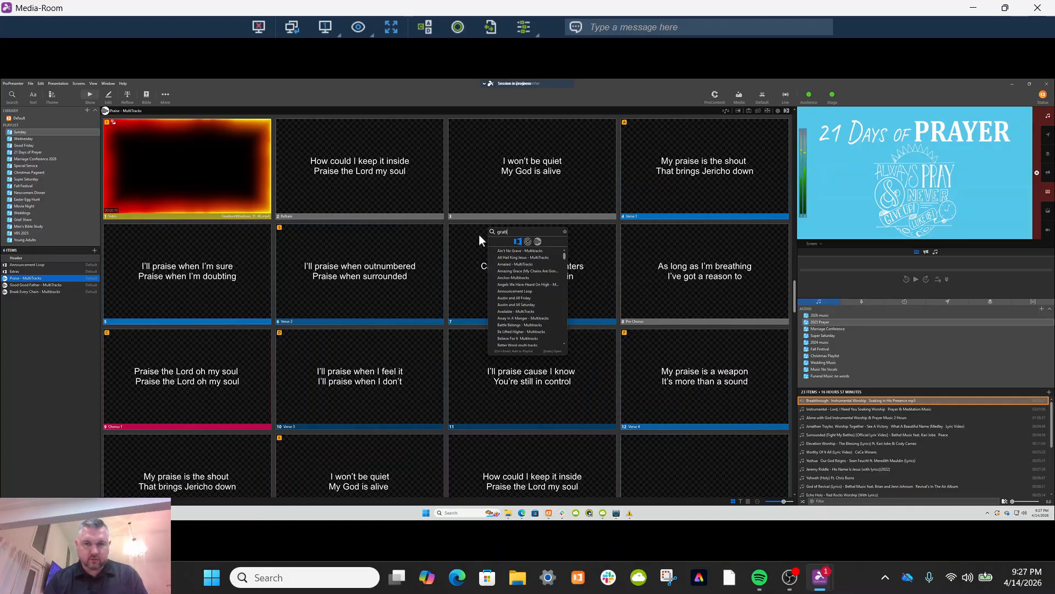
pyautogui.write('rati')
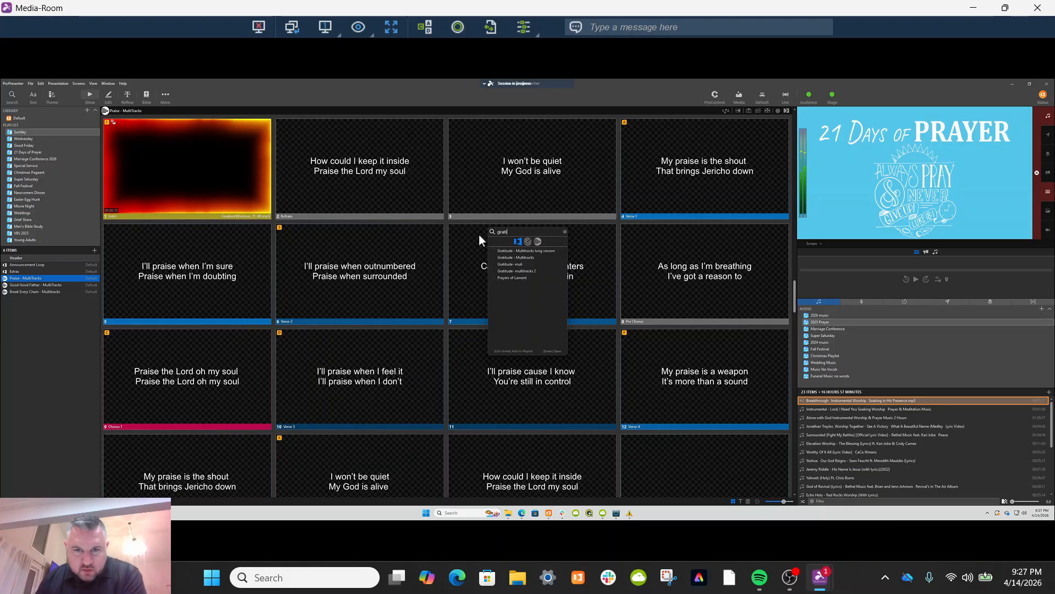
pyautogui.click(514, 259)
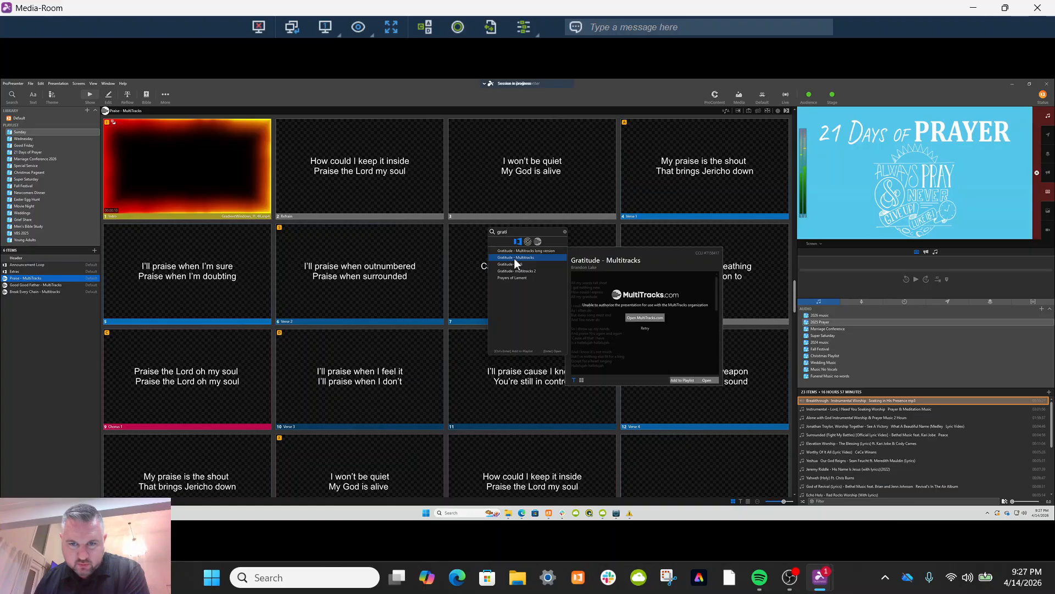
pyautogui.click(648, 329)
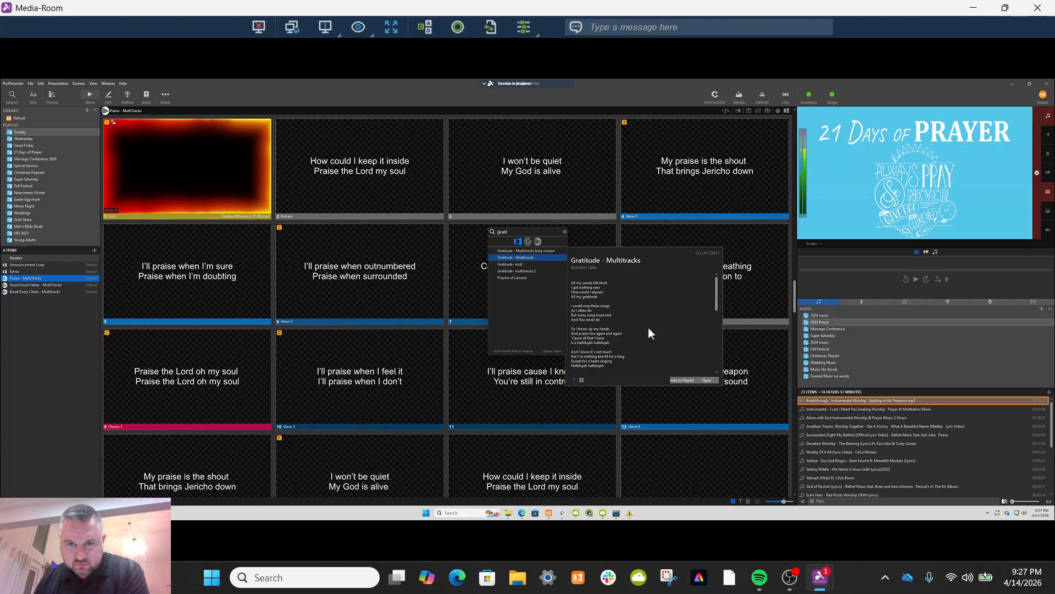
pyautogui.click(684, 380)
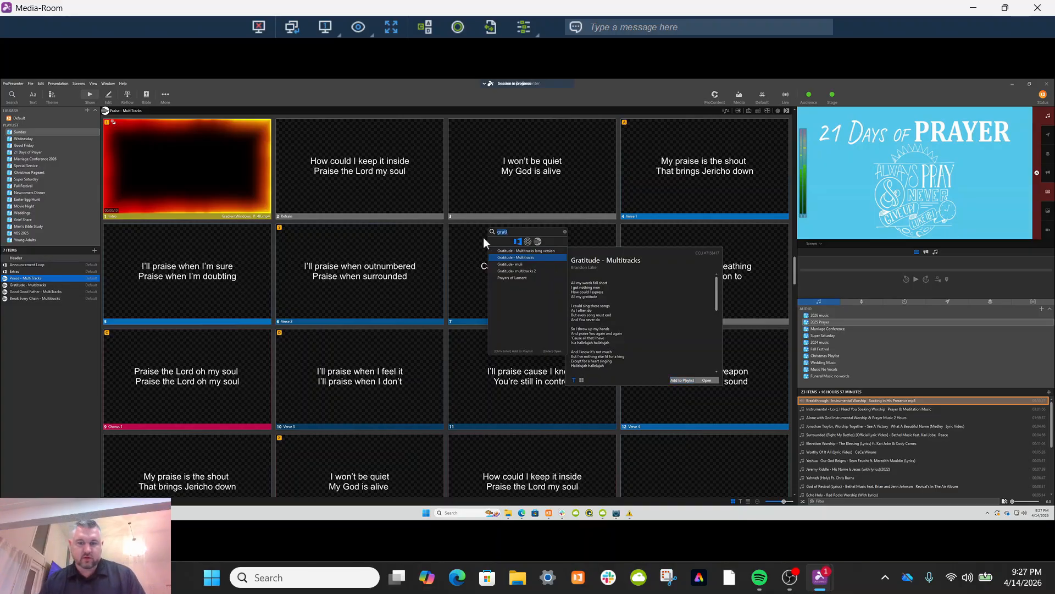
# Search the library for "no one l" and add No One Like The Lord (Live) to the Sunday playlist
pyautogui.press('BackSpace')
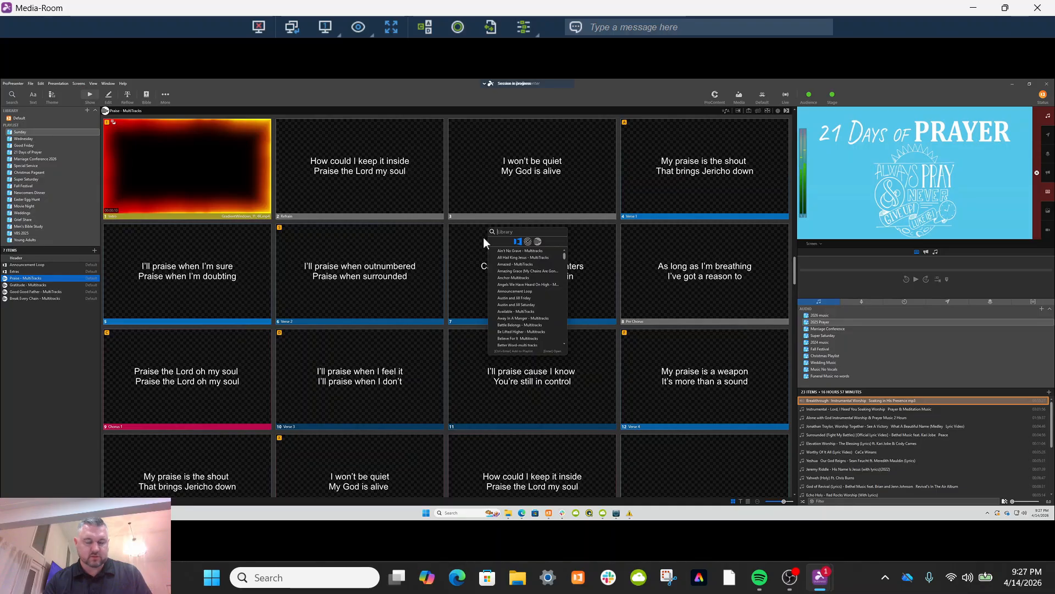
pyautogui.write('no one')
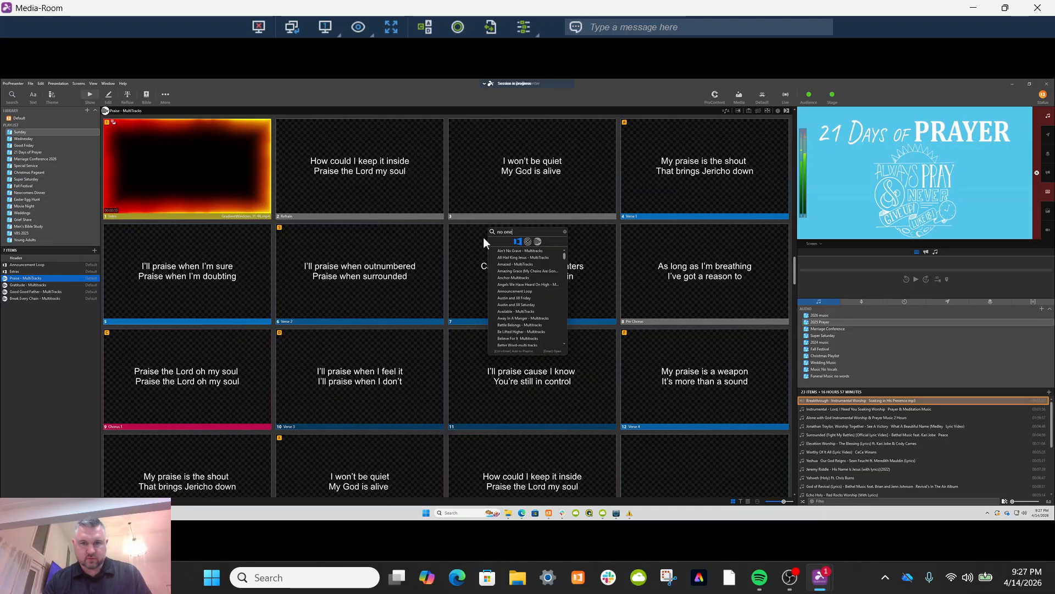
pyautogui.write(' l')
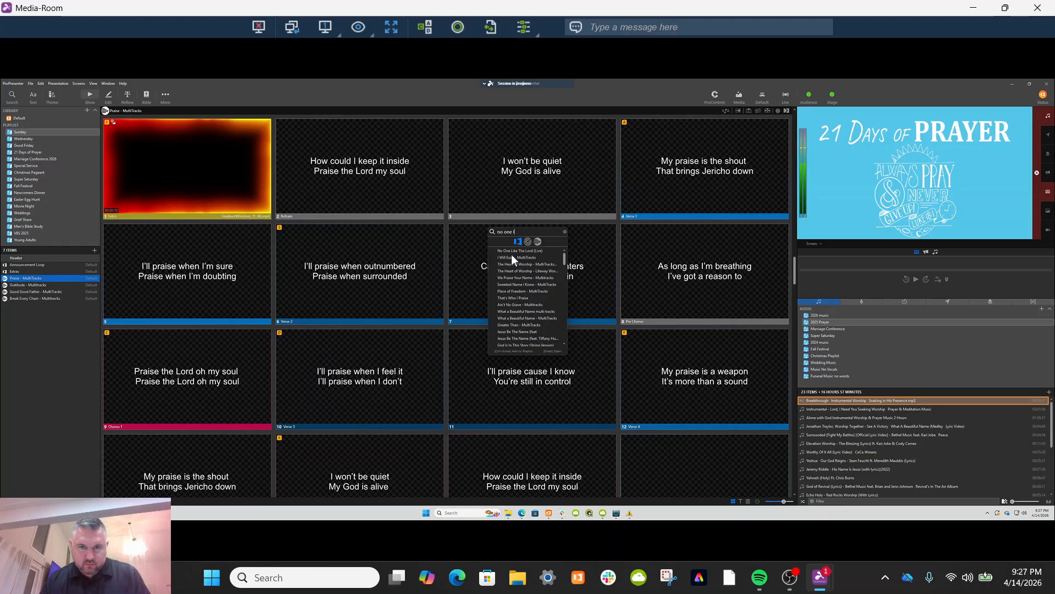
pyautogui.moveTo(516, 250)
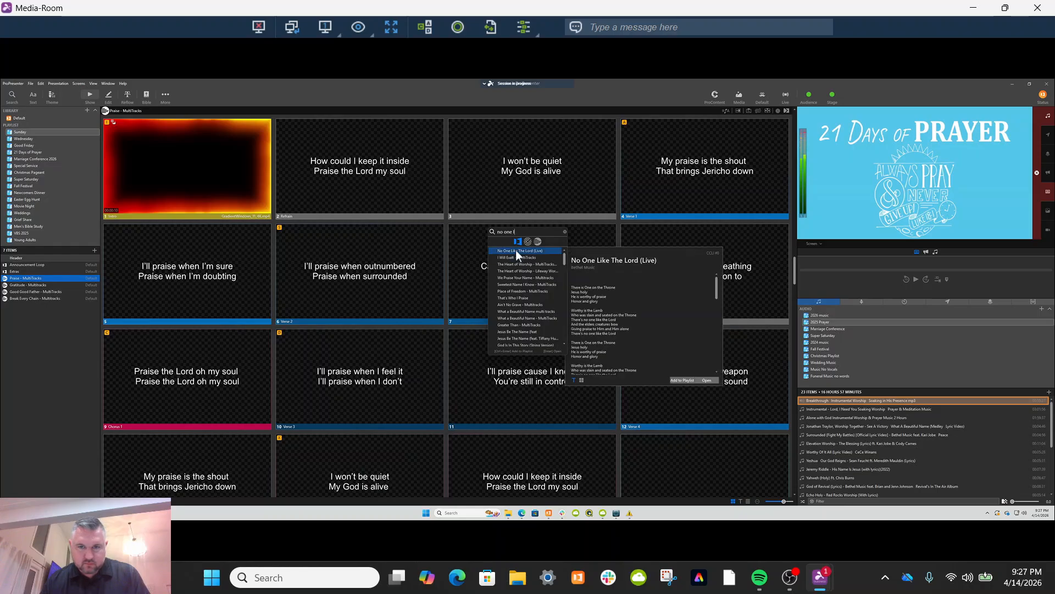
pyautogui.click(677, 380)
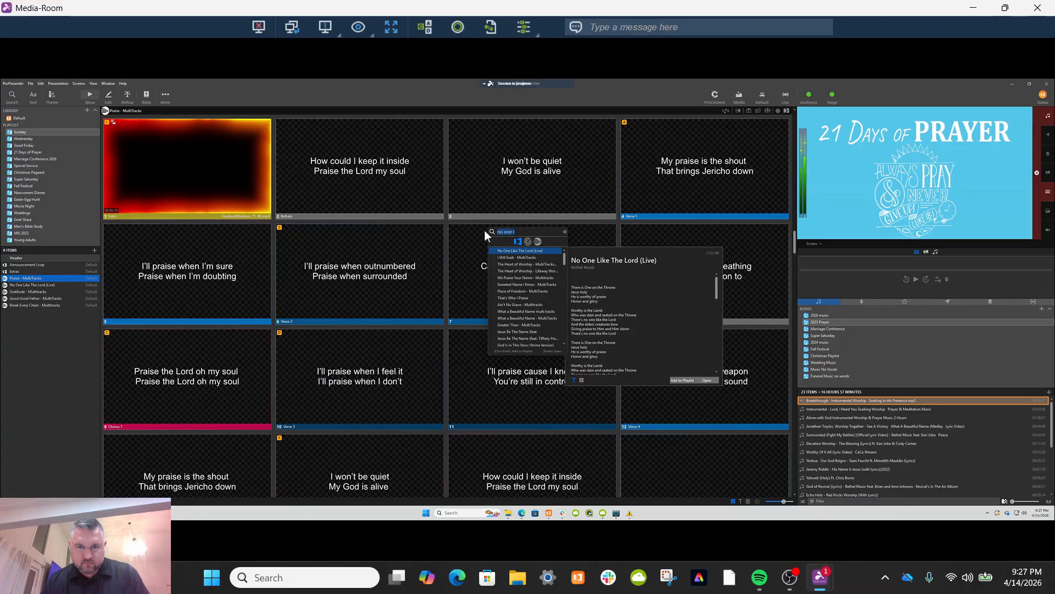
# Search the library for "rejo" and clear the search
pyautogui.press('BackSpace')
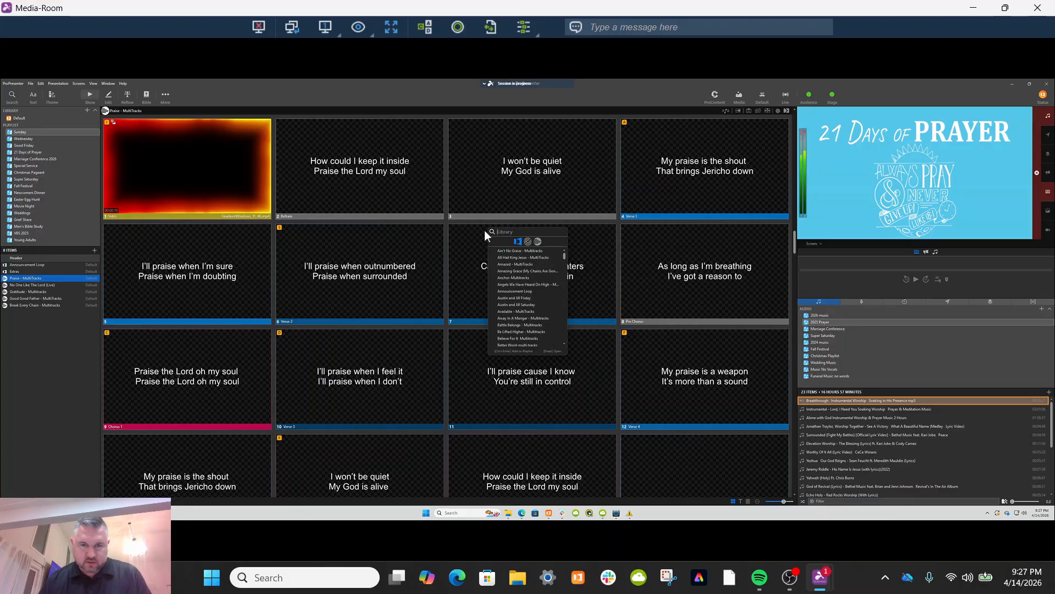
pyautogui.write('rejo')
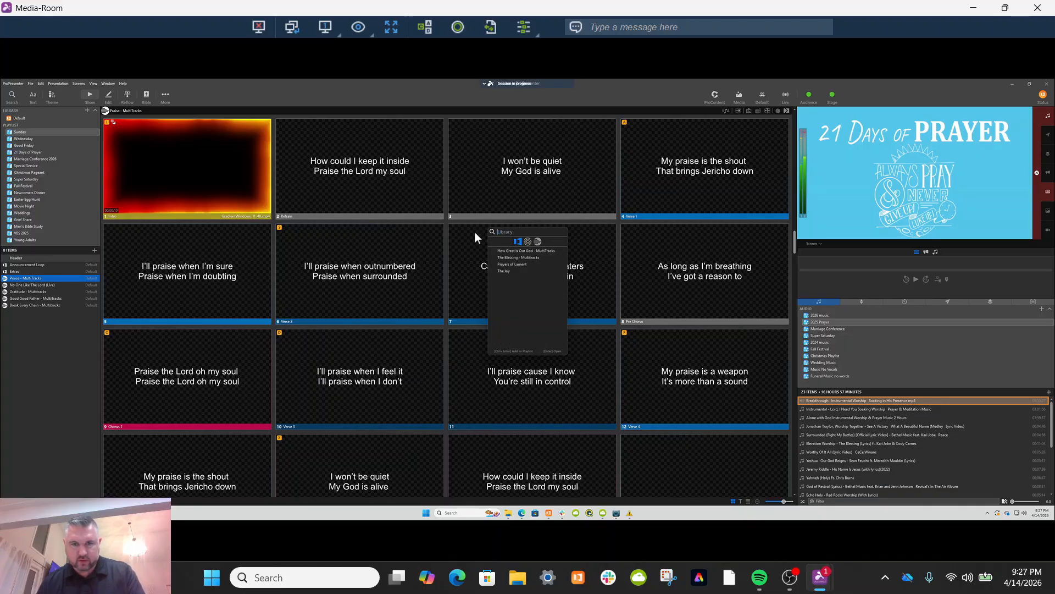
pyautogui.press('BackSpace')
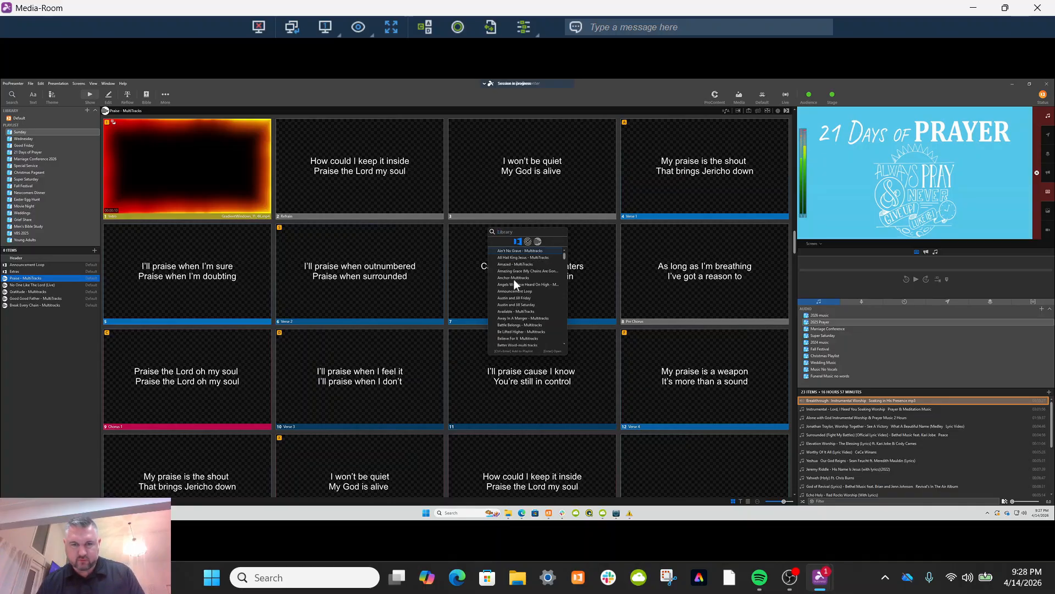
# Switch the search source to MultiTracks, search for "rejoice" and look through the results for the song
pyautogui.click(537, 242)
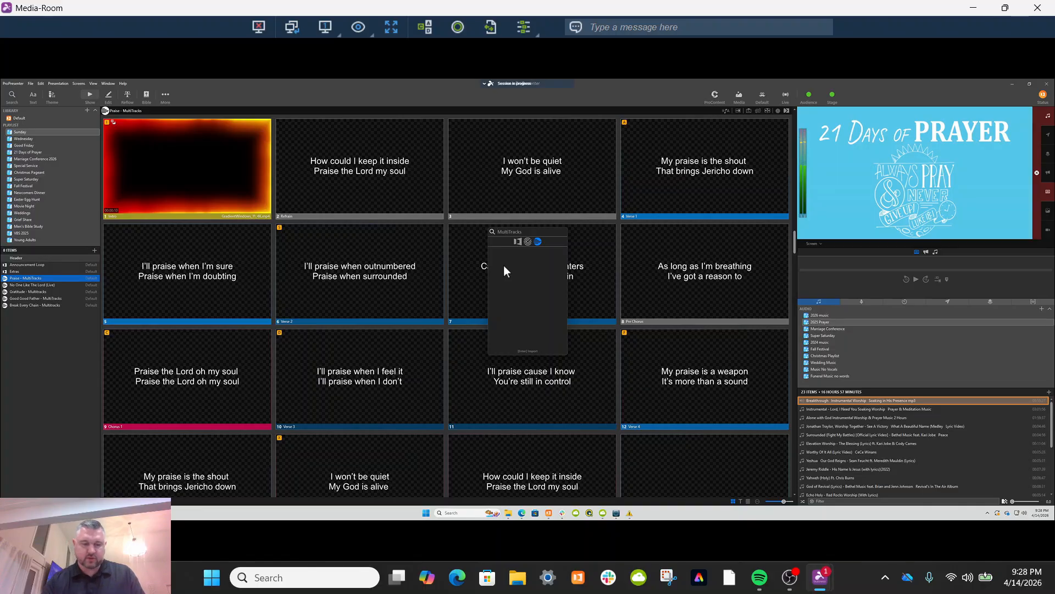
pyautogui.write('rejoice')
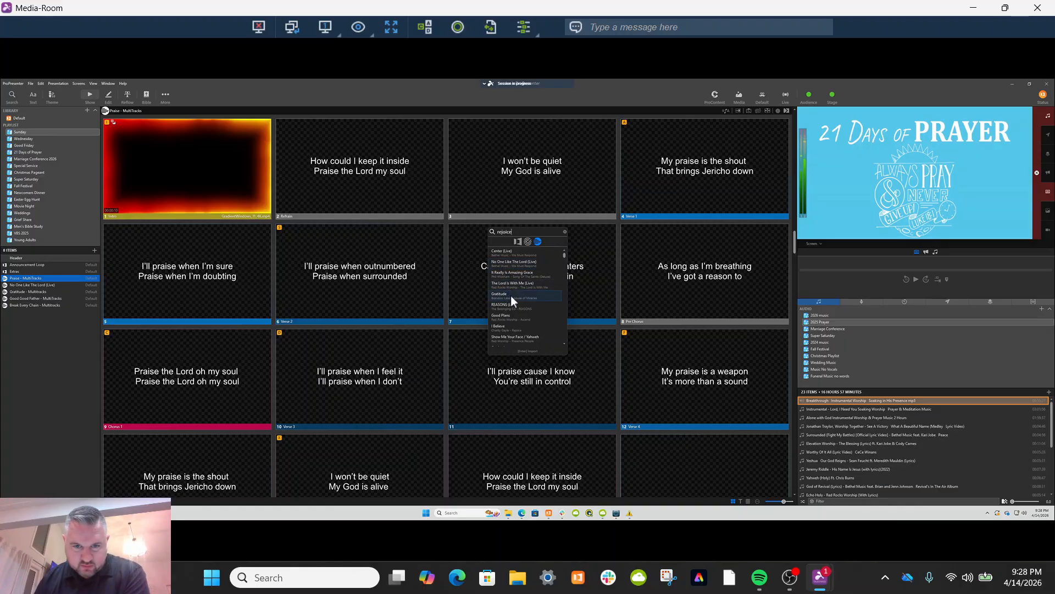
pyautogui.scroll(-1, 528, 281)
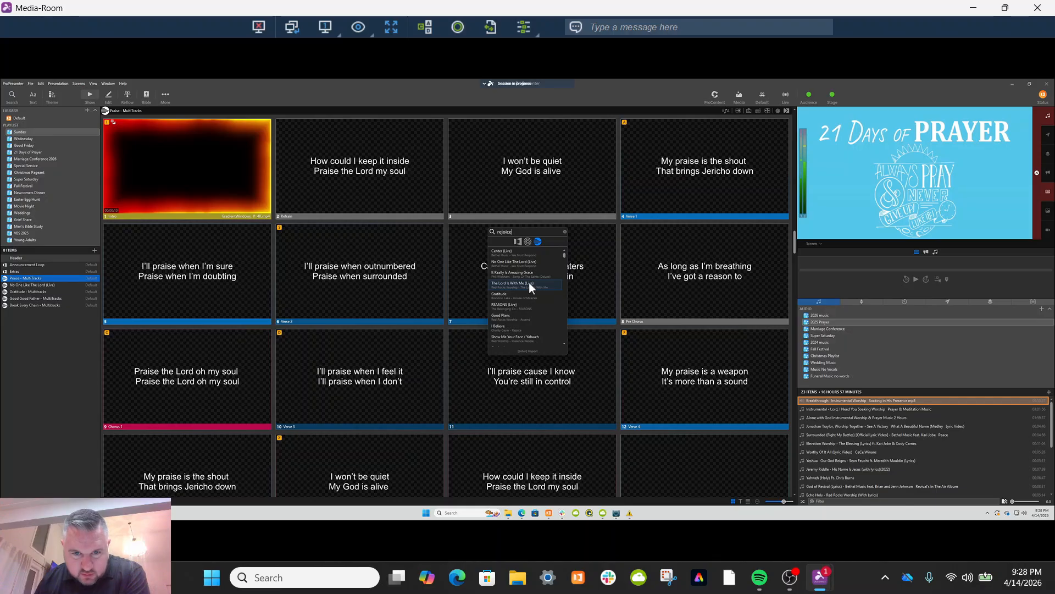
pyautogui.scroll(-2, 528, 282)
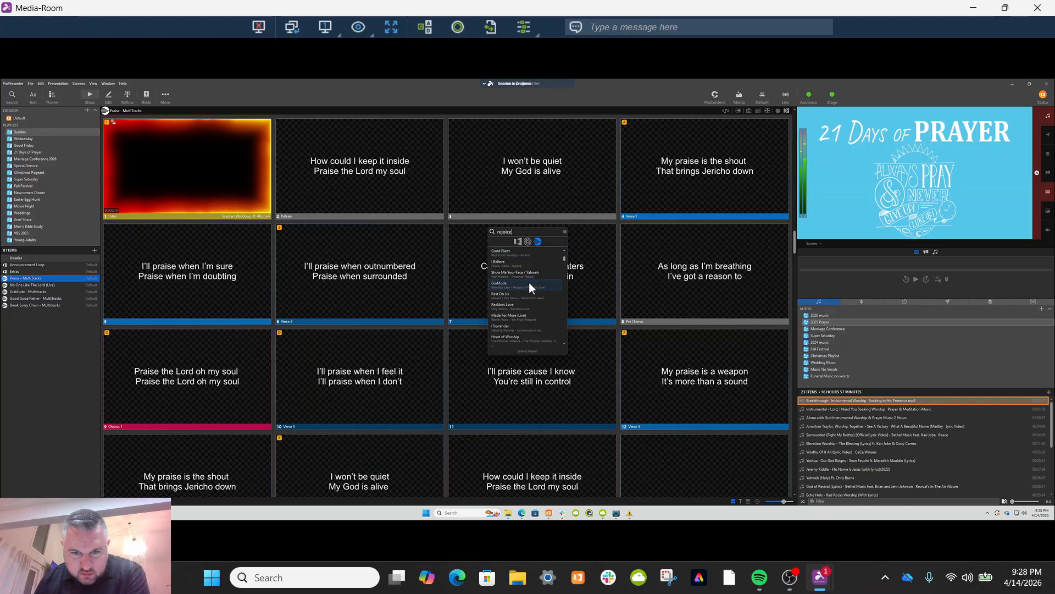
pyautogui.scroll(-3, 529, 282)
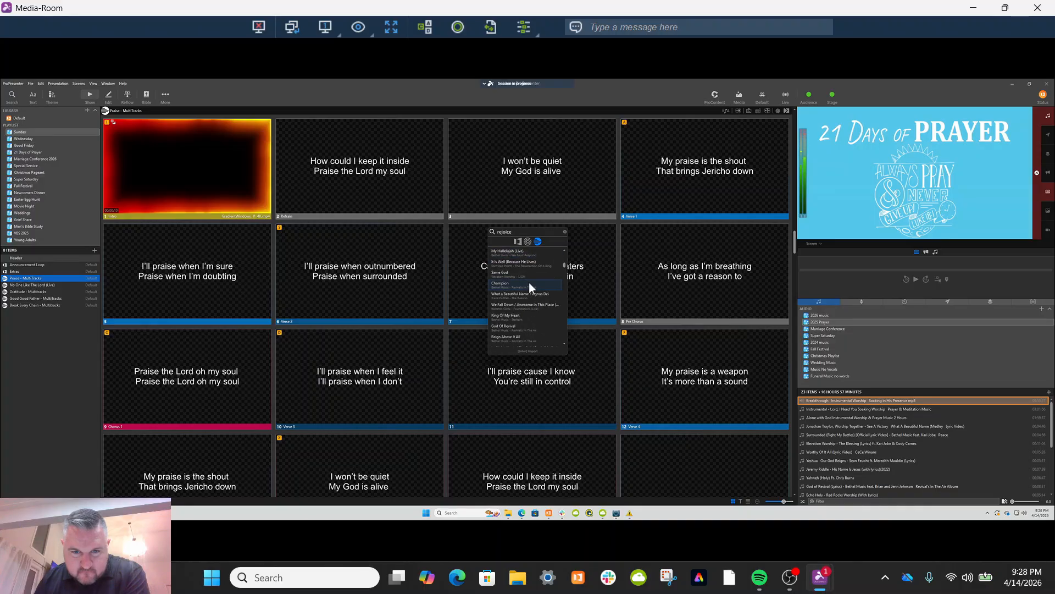
pyautogui.scroll(5, 528, 282)
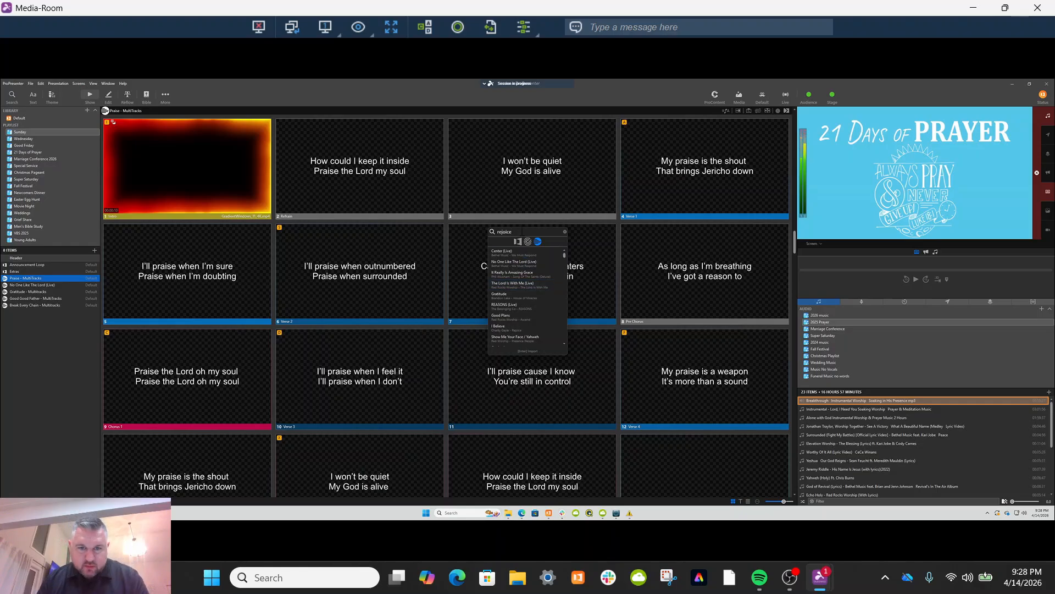
# Search MultiTracks for "rejoice charity" and import Rejoice with lyrics and chords into the Default library and Sunday playlist
pyautogui.write('cha')
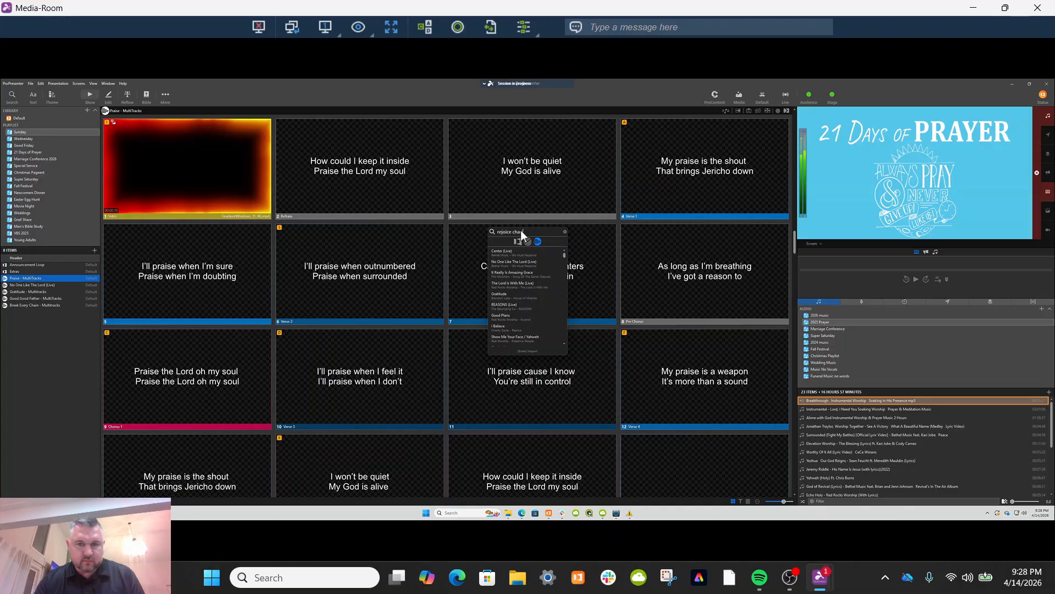
pyautogui.write('rity')
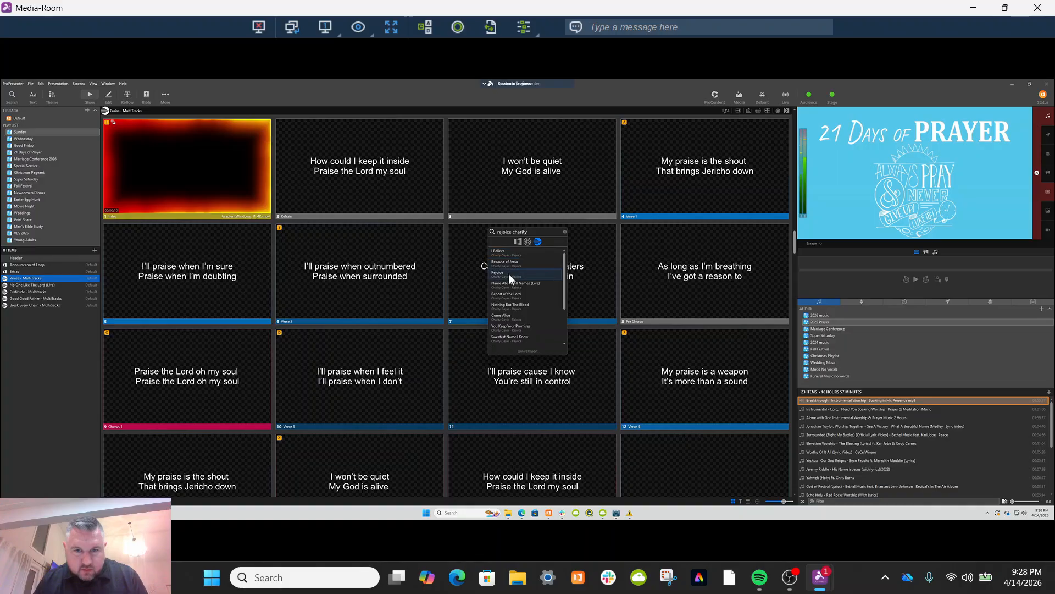
pyautogui.click(509, 273)
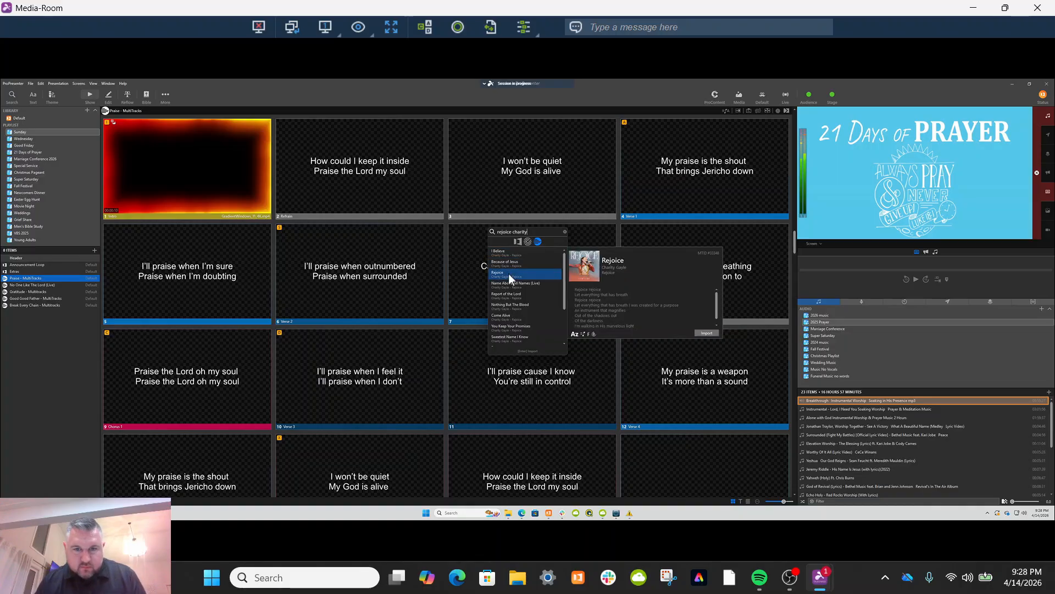
pyautogui.click(708, 333)
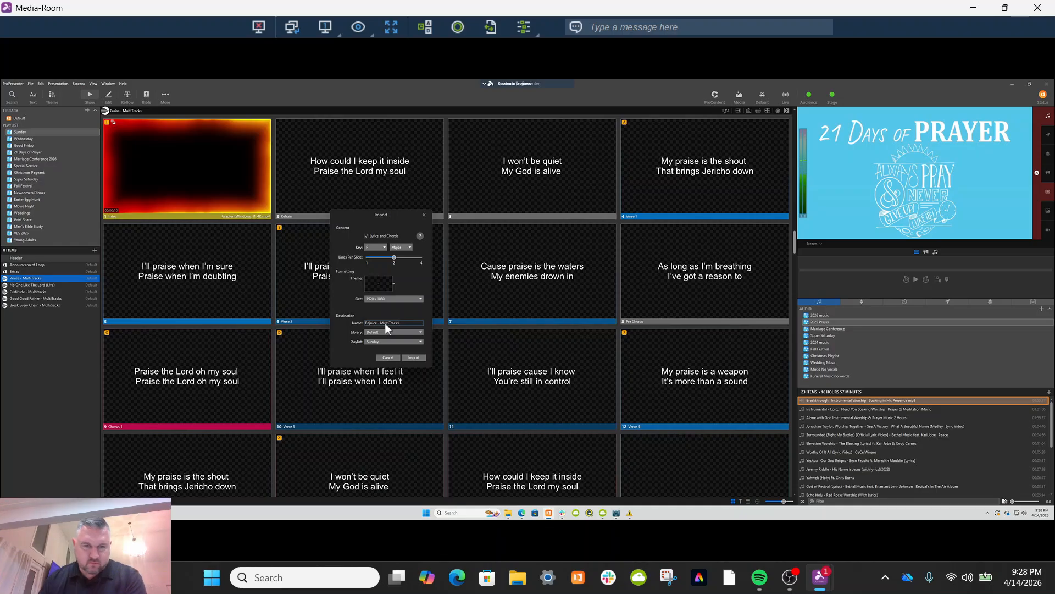
pyautogui.click(415, 357)
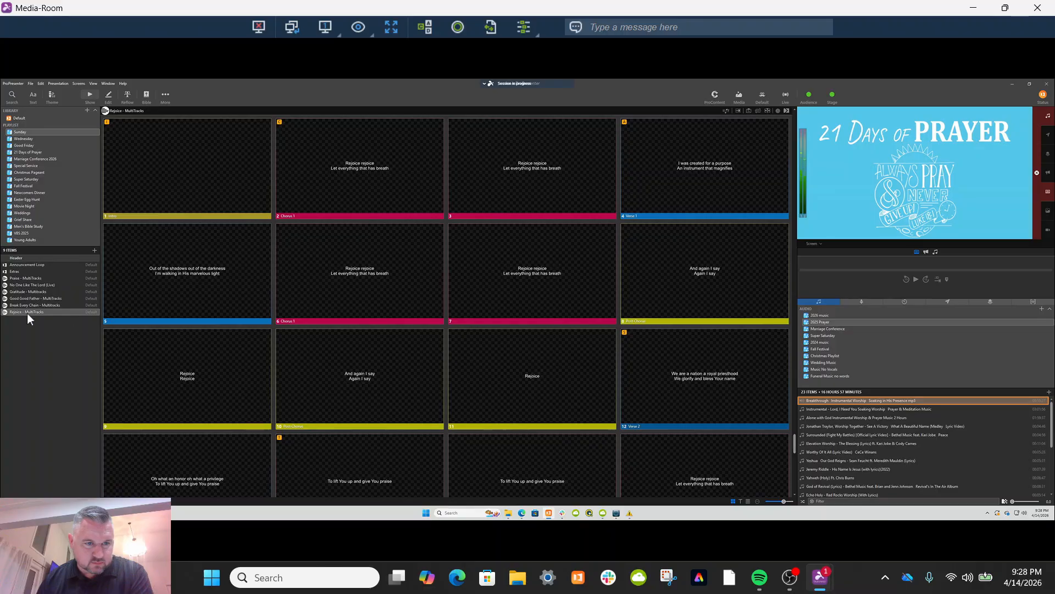
# Copy the text style from a "To break every chain" slide at the end of Break Every Chain
pyautogui.click(352, 169)
pyautogui.scroll(5, 352, 166)
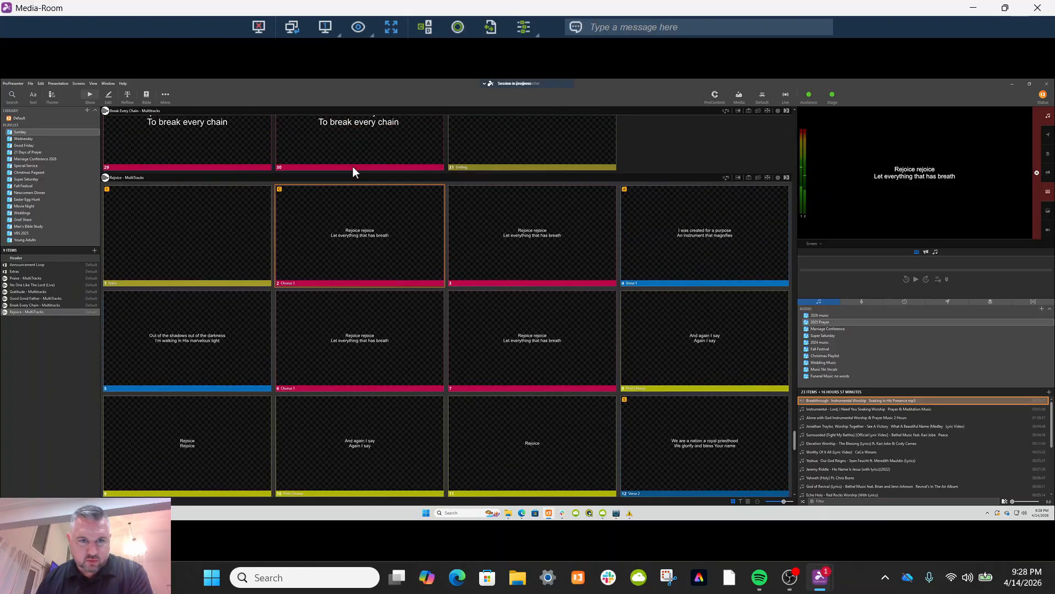
pyautogui.click(346, 180)
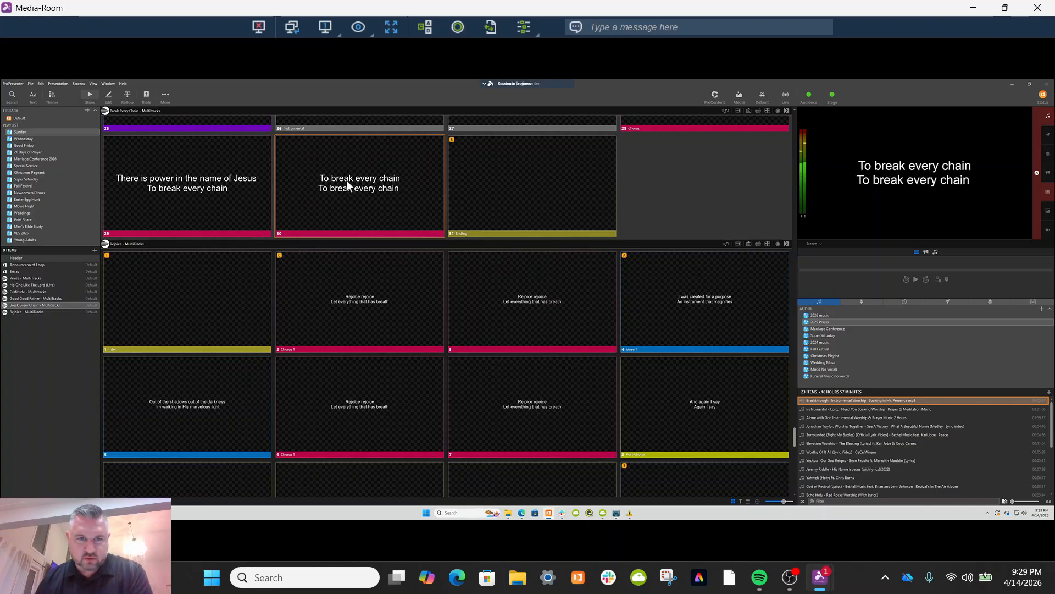
pyautogui.rightClick(347, 180)
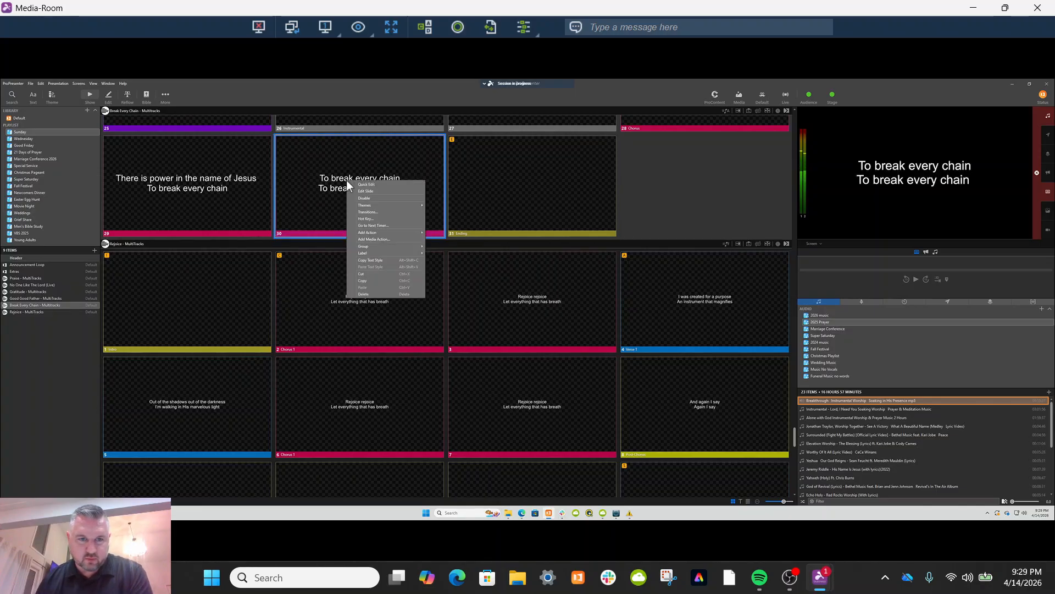
pyautogui.click(376, 260)
# Paste the copied text style onto all slides of Rejoice, from the intro to the ending, and look over the slides
pyautogui.click(206, 295)
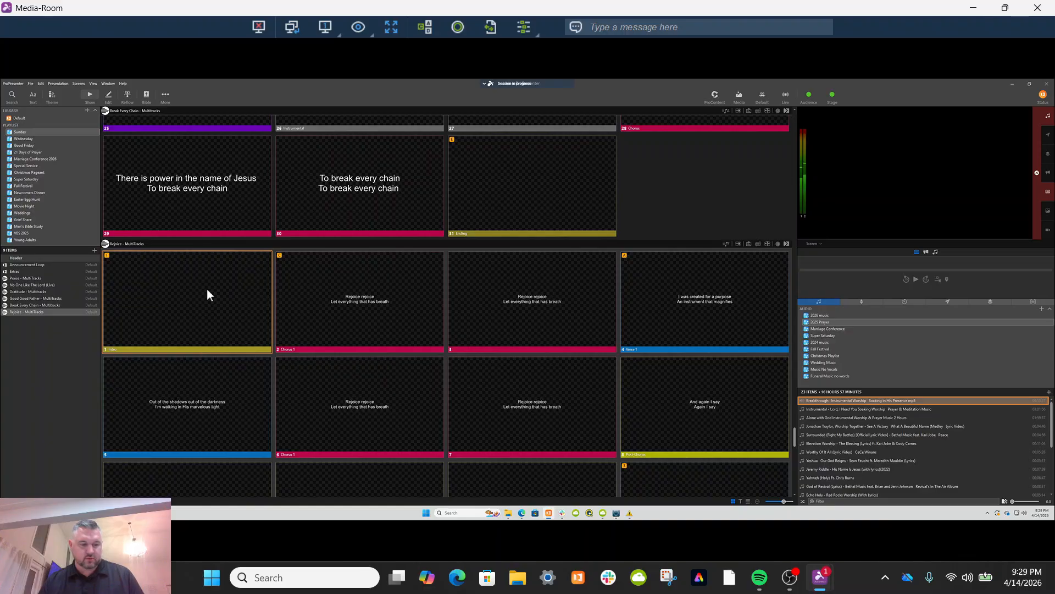
pyautogui.scroll(-7, 476, 374)
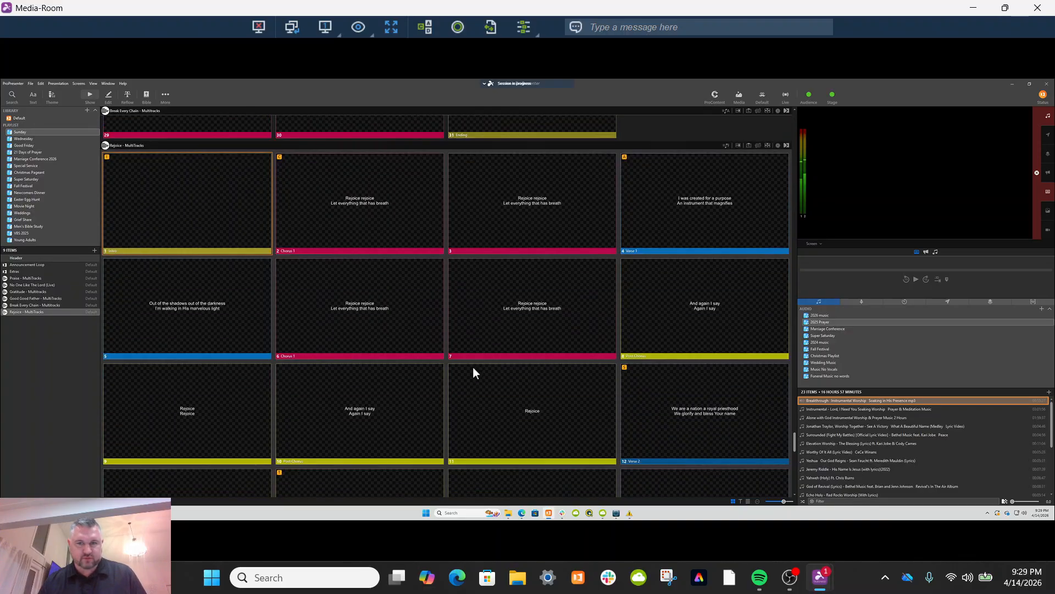
pyautogui.scroll(-10, 473, 374)
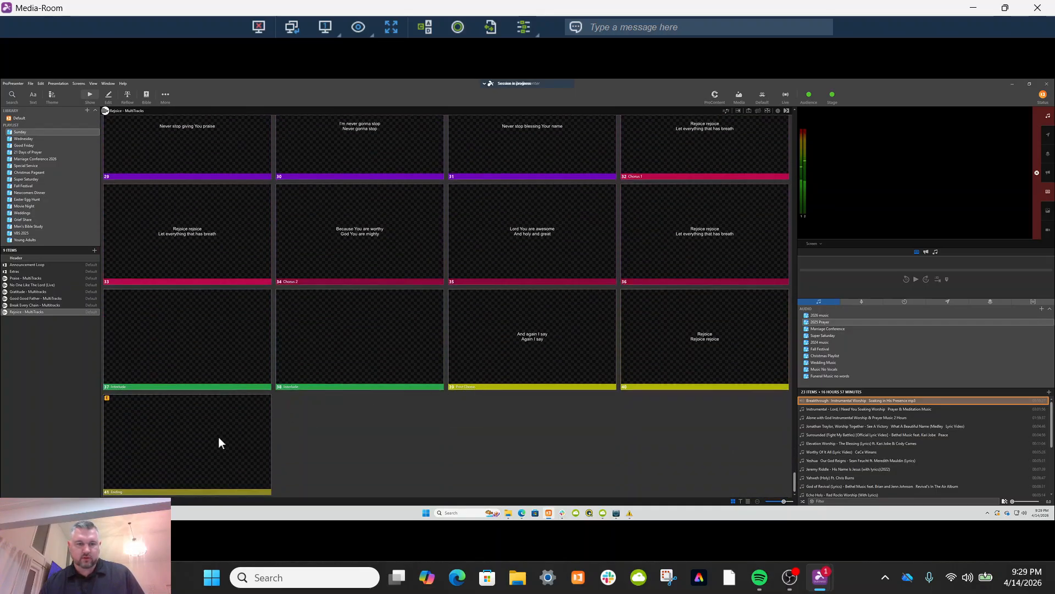
pyautogui.keyDown('shift'); pyautogui.click(219, 436); pyautogui.keyUp('shift')
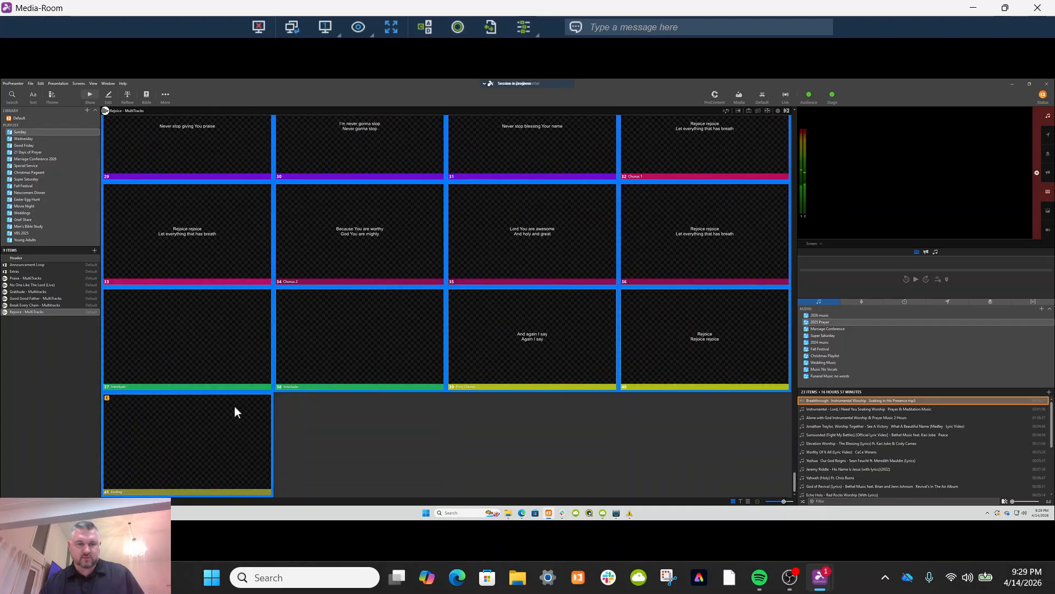
pyautogui.rightClick(355, 238)
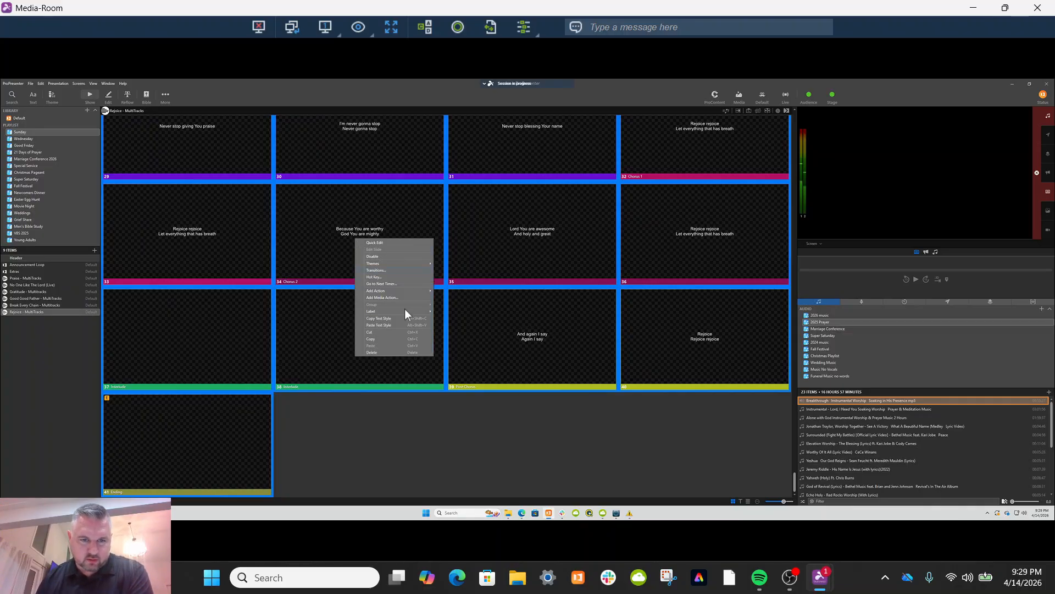
pyautogui.click(387, 325)
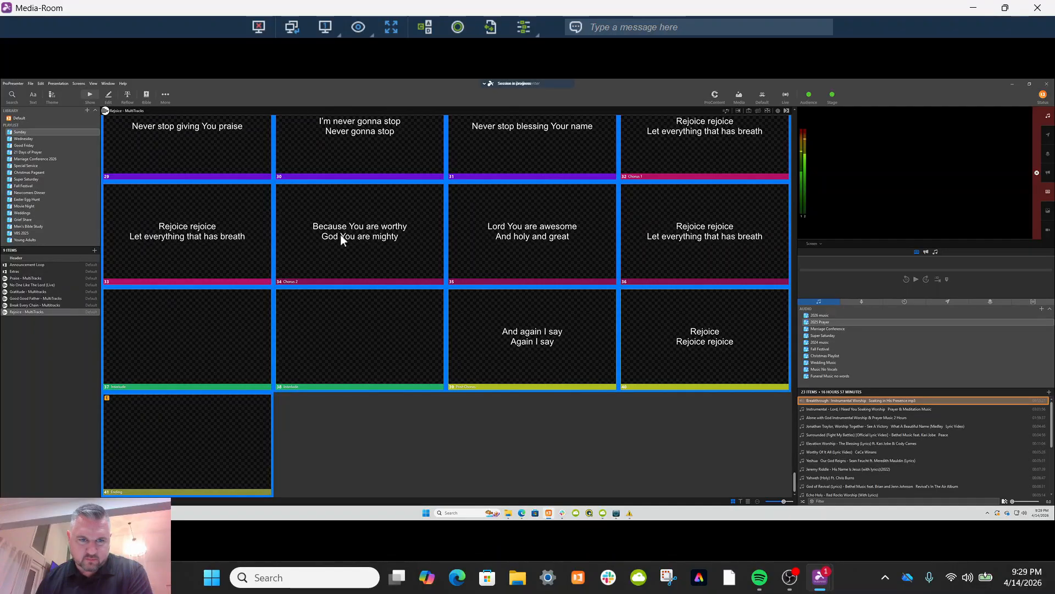
pyautogui.click(440, 453)
pyautogui.scroll(10, 368, 302)
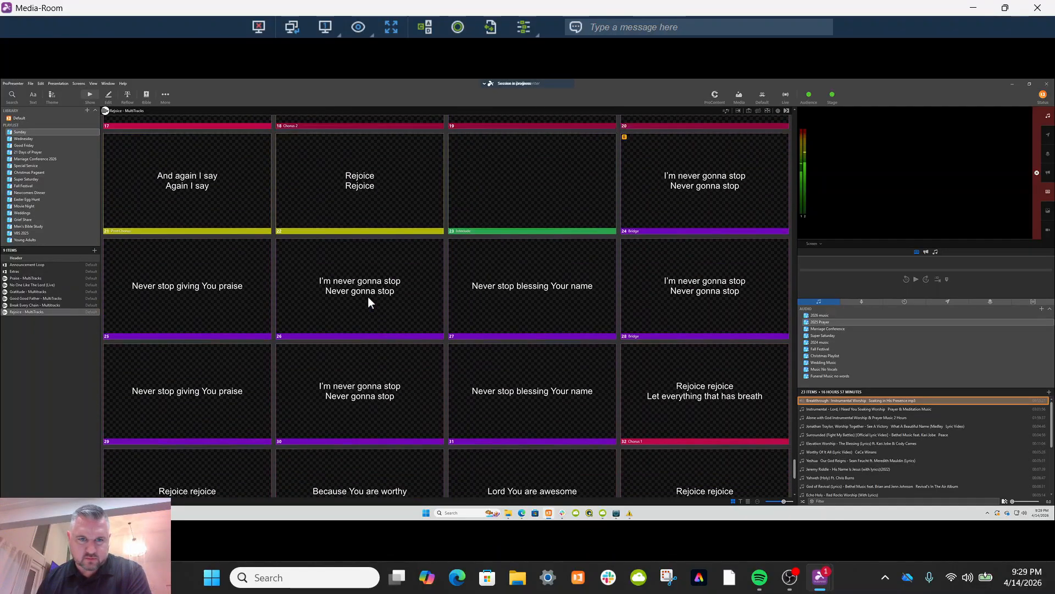
pyautogui.scroll(2, 369, 298)
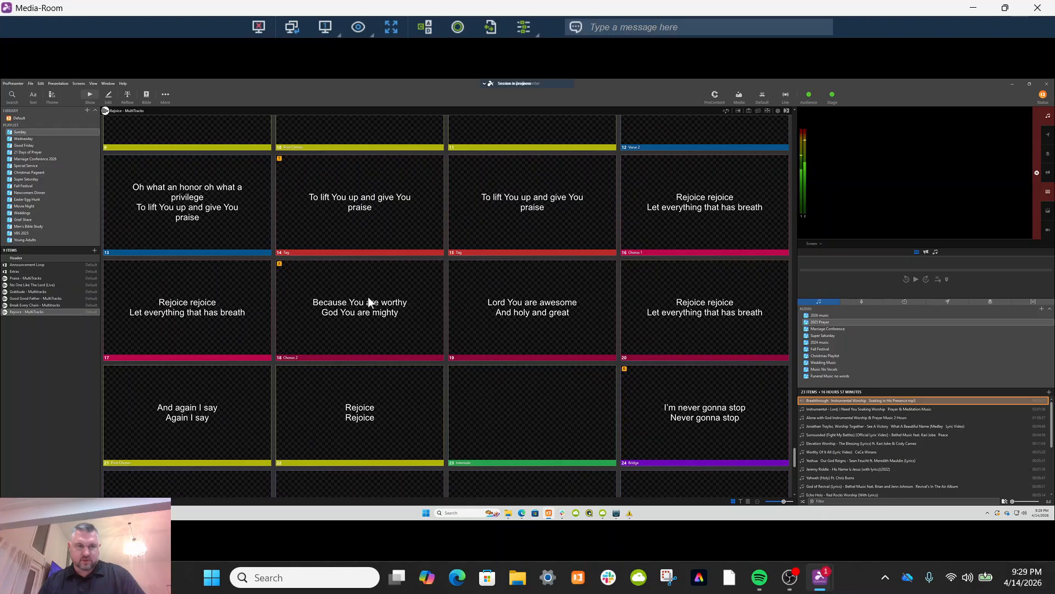
pyautogui.scroll(8, 368, 298)
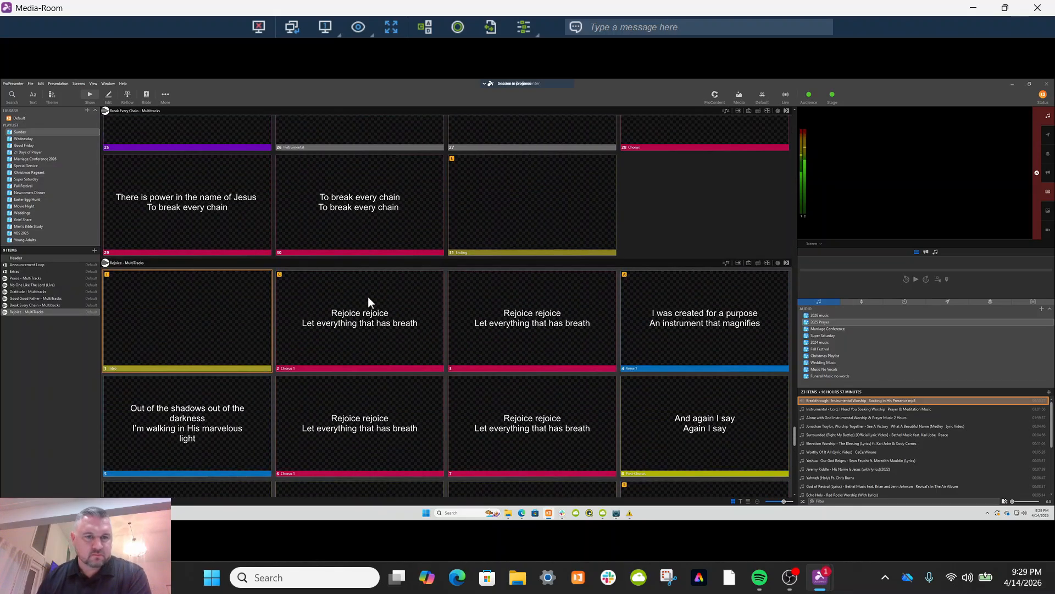
pyautogui.scroll(1, 367, 296)
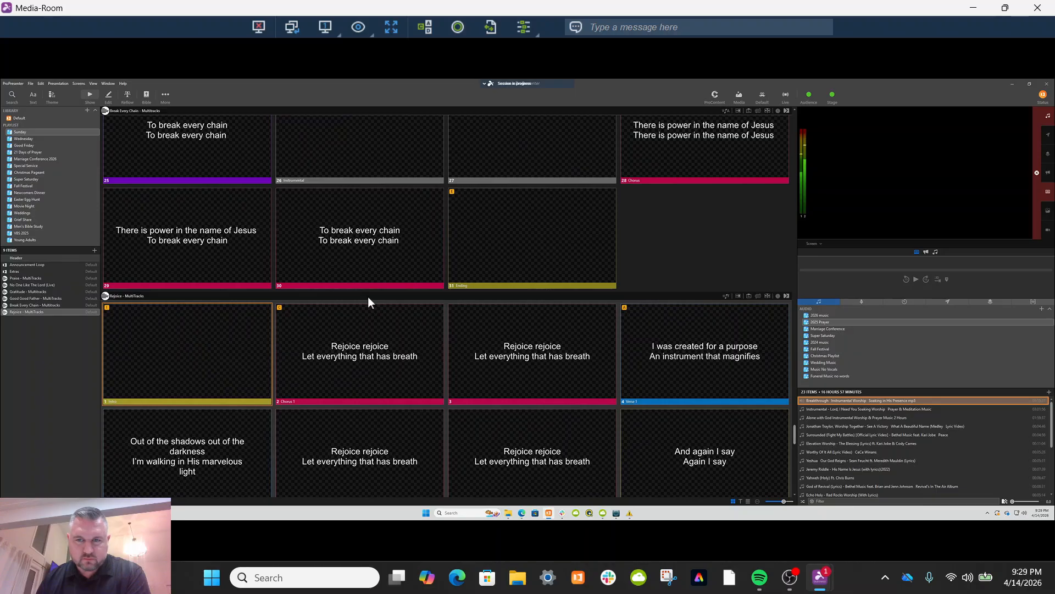
pyautogui.scroll(3, 368, 296)
pyautogui.scroll(5, 368, 296)
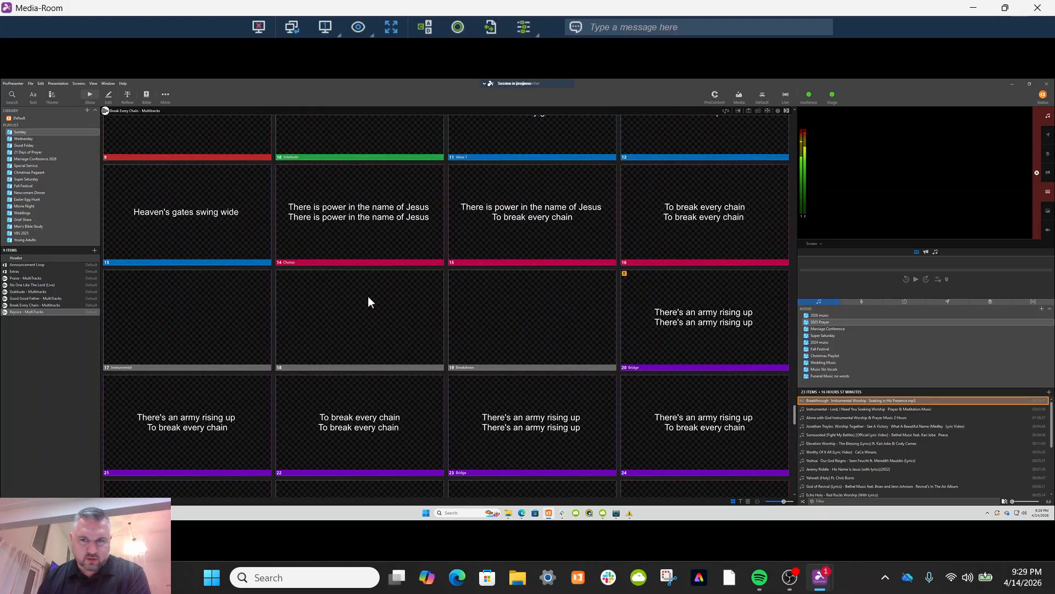
# Open Praise in the Sunday playlist and check which musical key it is set to
pyautogui.click(45, 274)
pyautogui.click(45, 277)
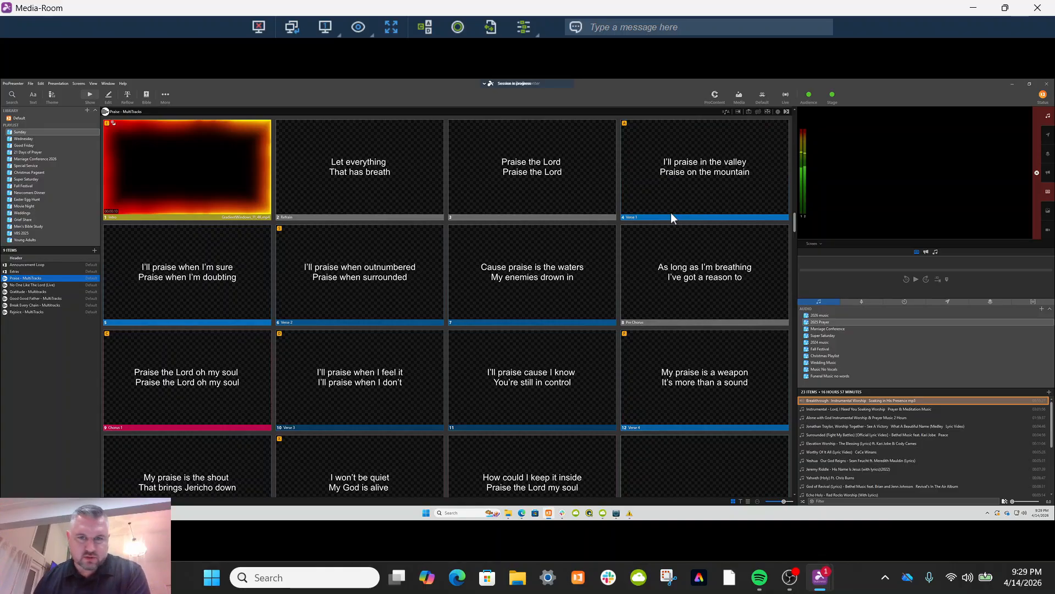
pyautogui.click(729, 111)
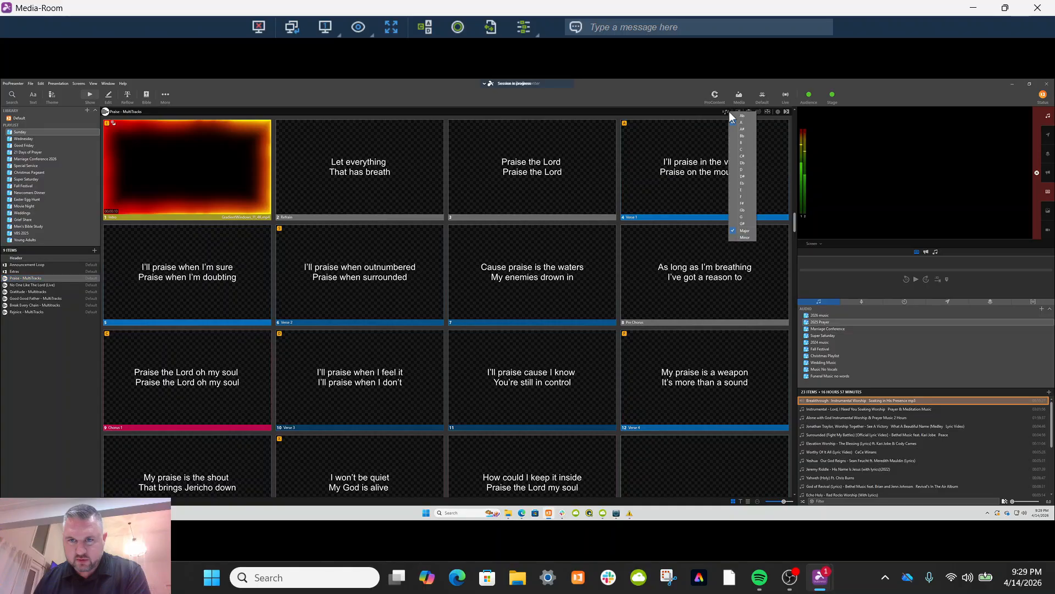
pyautogui.click(743, 121)
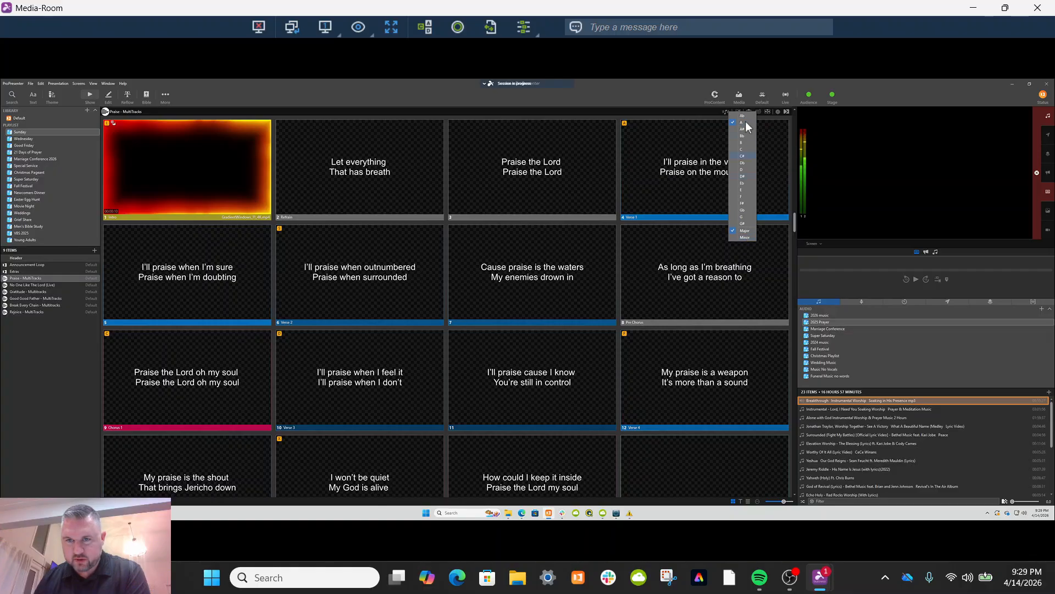
pyautogui.click(675, 105)
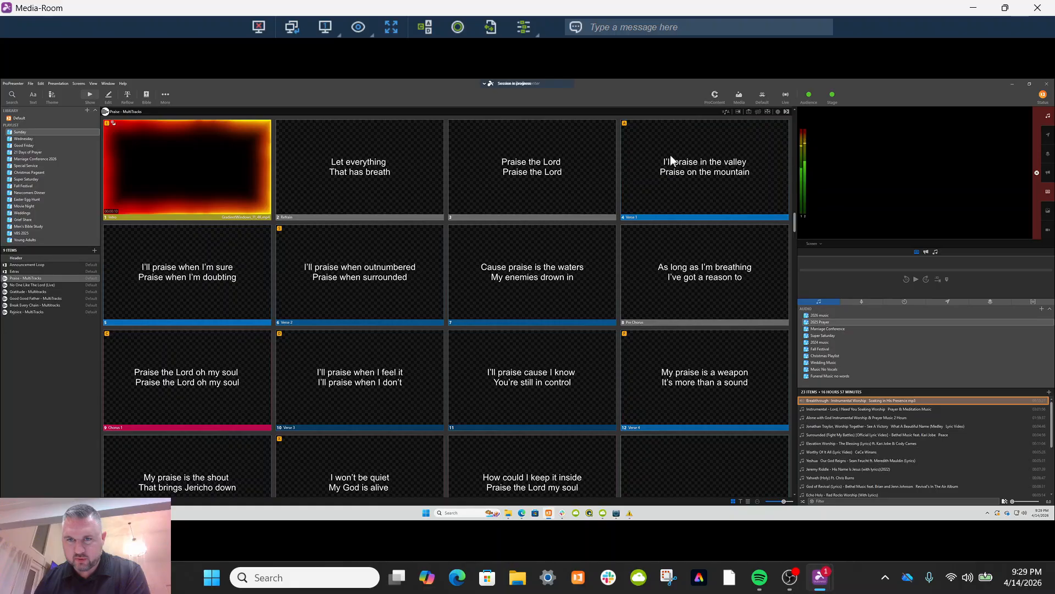
# Reorder the Sunday songs to Praise, Break Every Chain, Good Good Father, Gratitude, No One Like The Lord, Rejoice
pyautogui.click(24, 285)
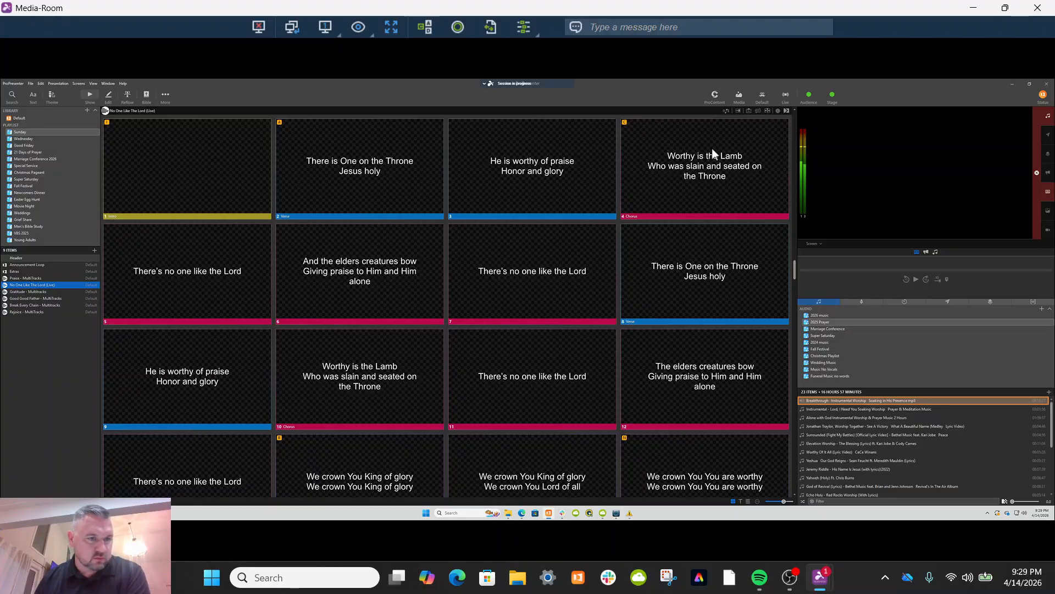
pyautogui.moveTo(26, 286); pyautogui.dragTo(29, 308)
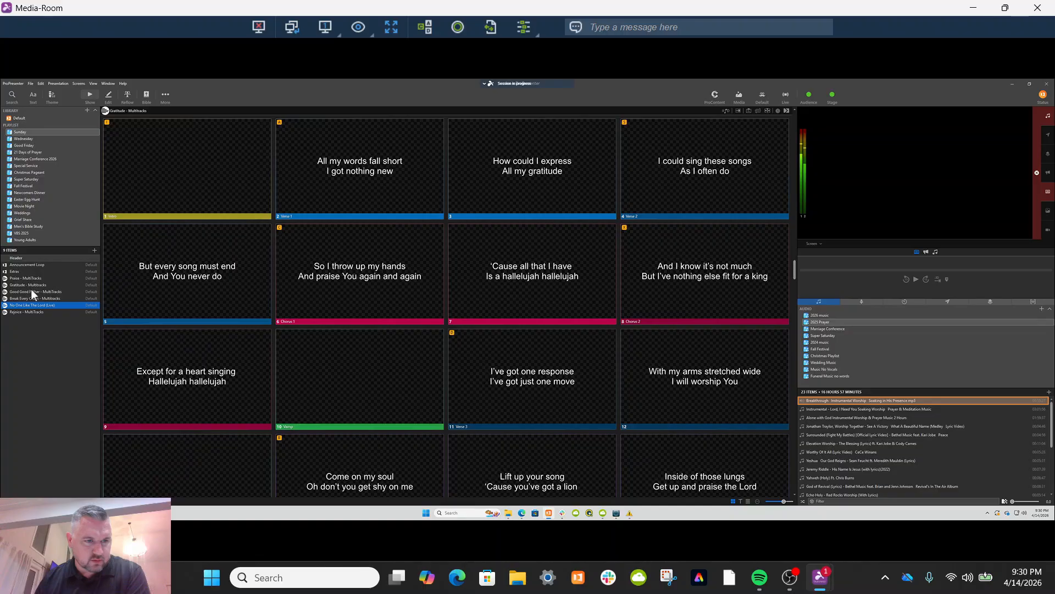
pyautogui.moveTo(29, 296)
pyautogui.mouseDown()
pyautogui.moveTo(28, 281)
pyautogui.moveTo(29, 291)
pyautogui.mouseUp()
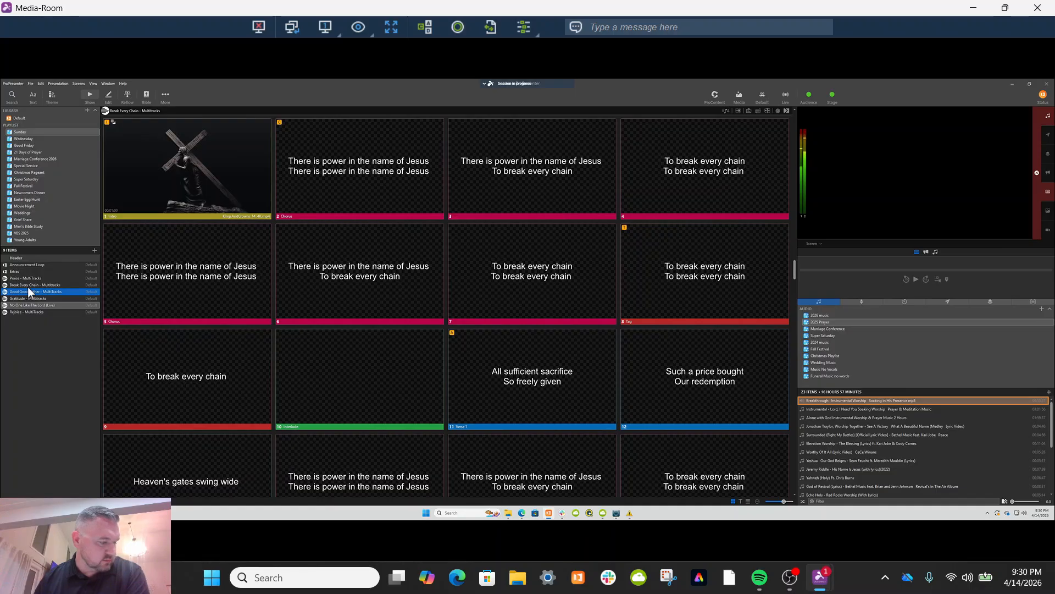
# Go through the reordered Sunday songs from Break Every Chain to Rejoice and check the key setting of Gratitude
pyautogui.click(29, 286)
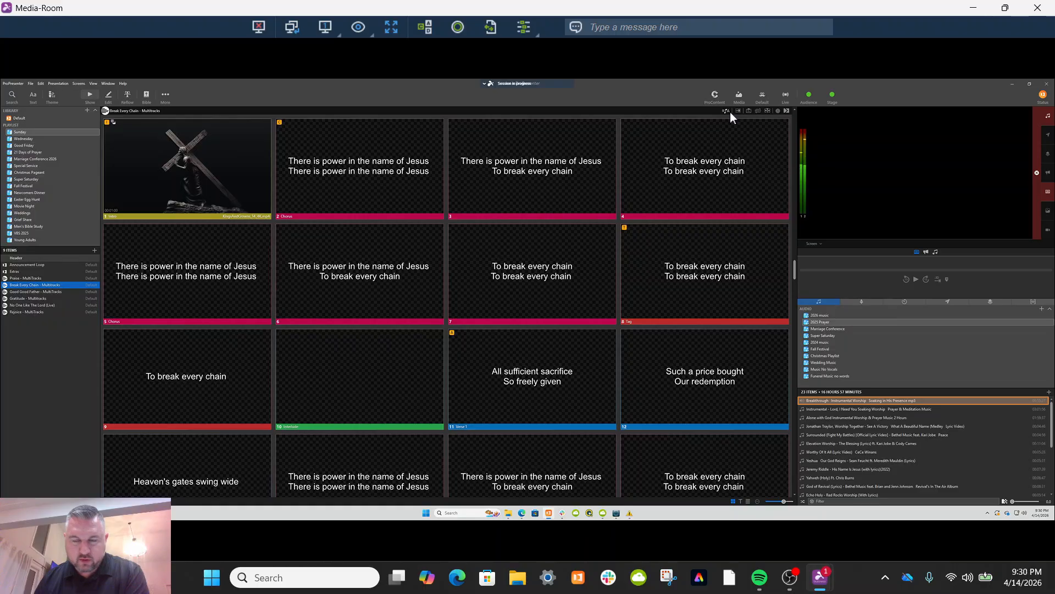
pyautogui.click(54, 292)
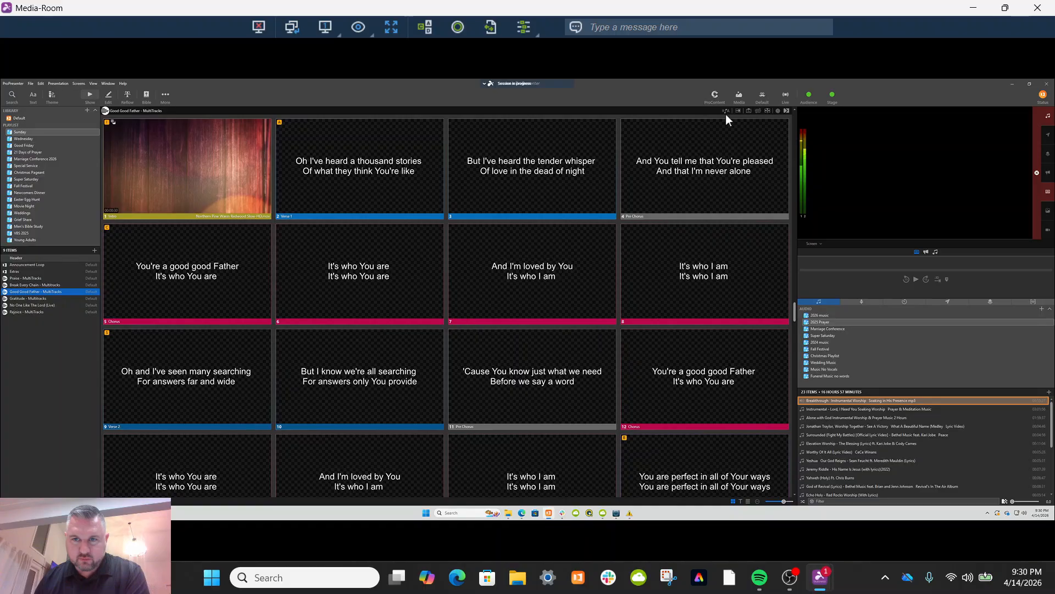
pyautogui.click(31, 298)
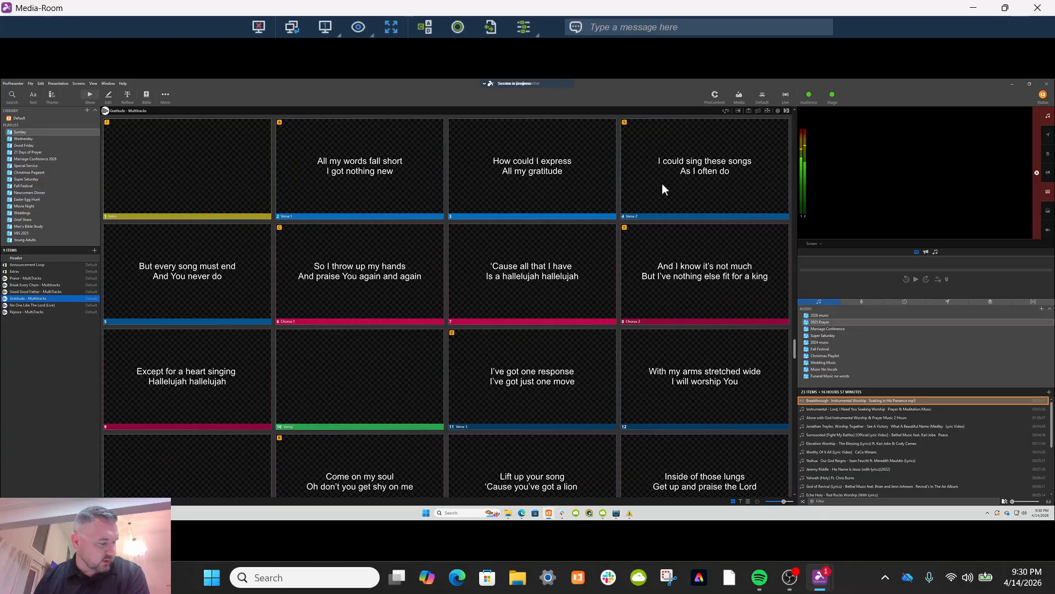
pyautogui.click(726, 111)
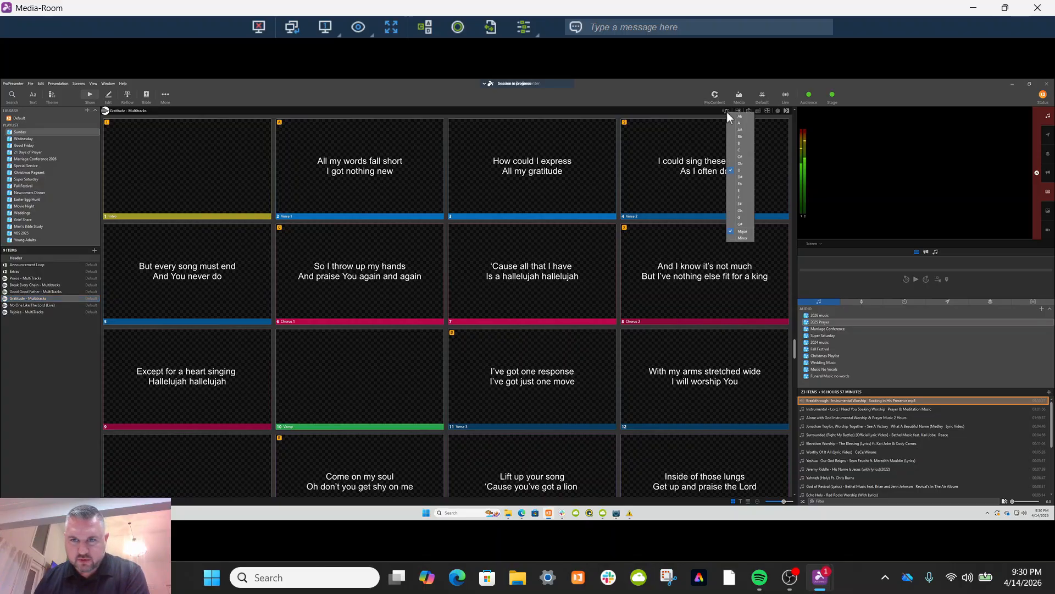
pyautogui.click(656, 100)
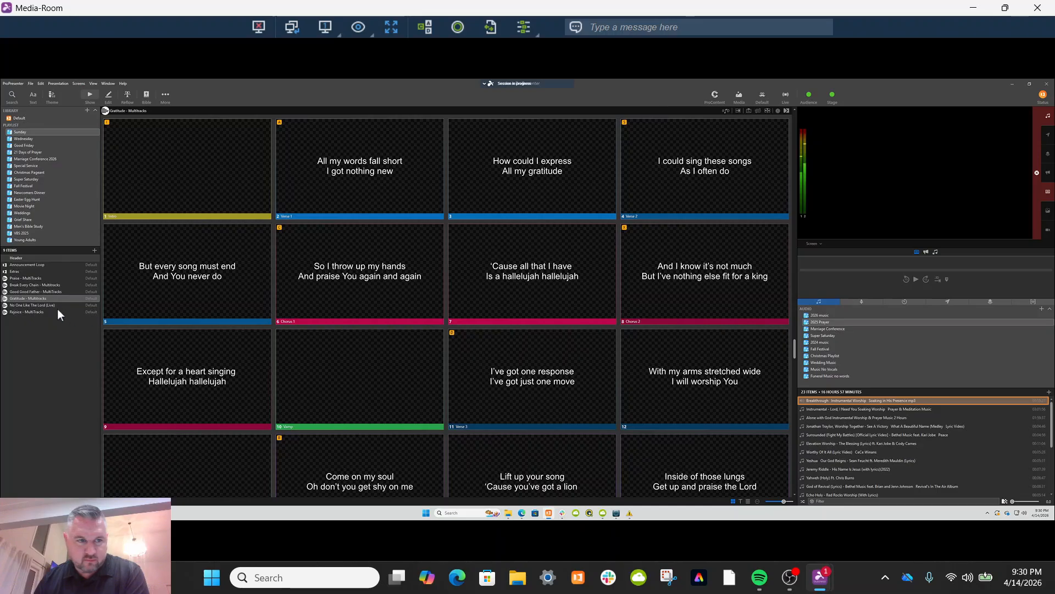
pyautogui.click(37, 304)
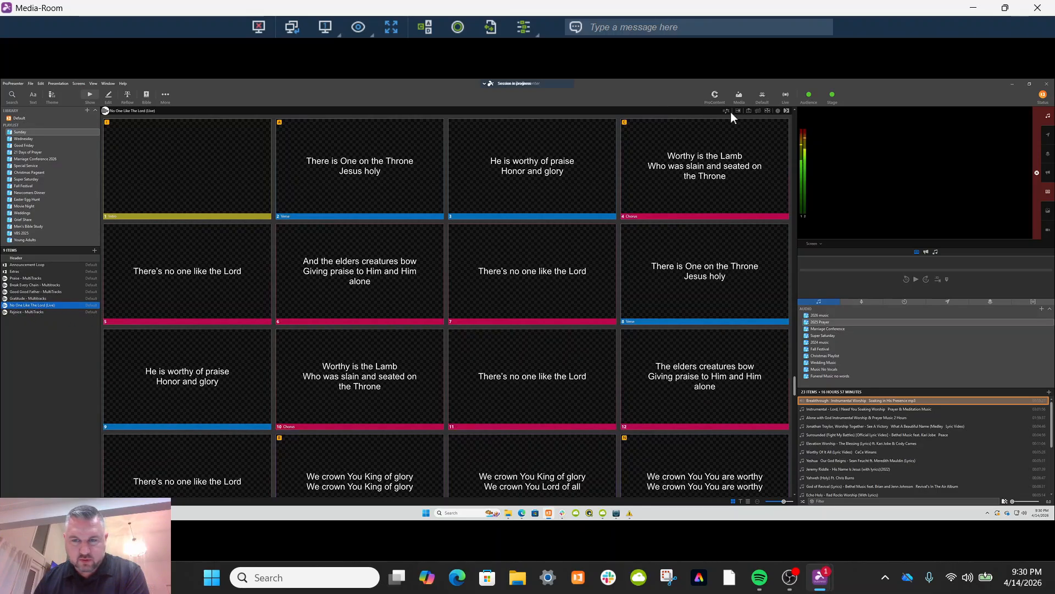
pyautogui.click(27, 312)
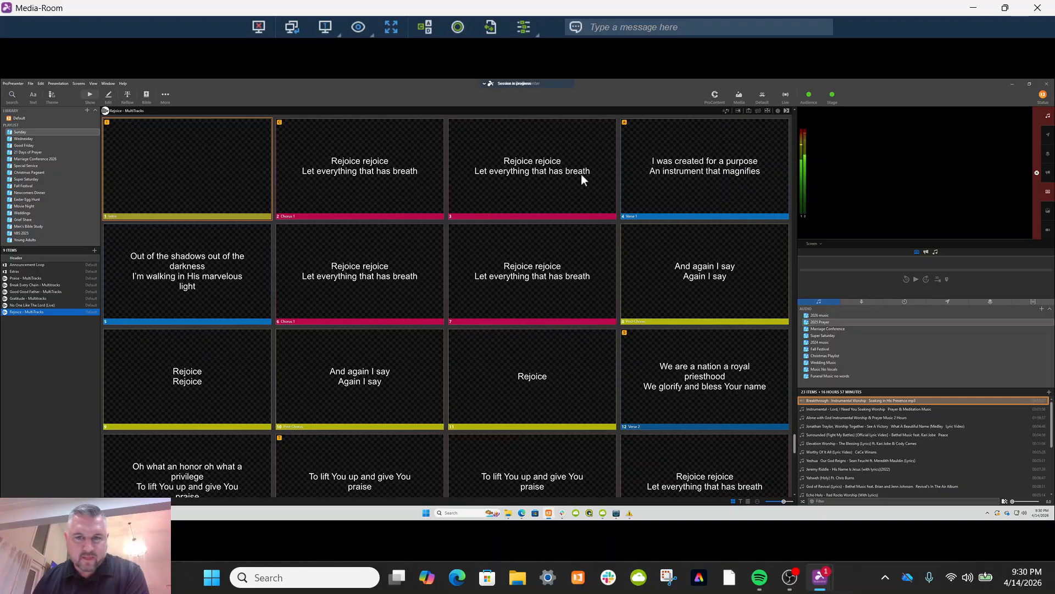
pyautogui.click(40, 277)
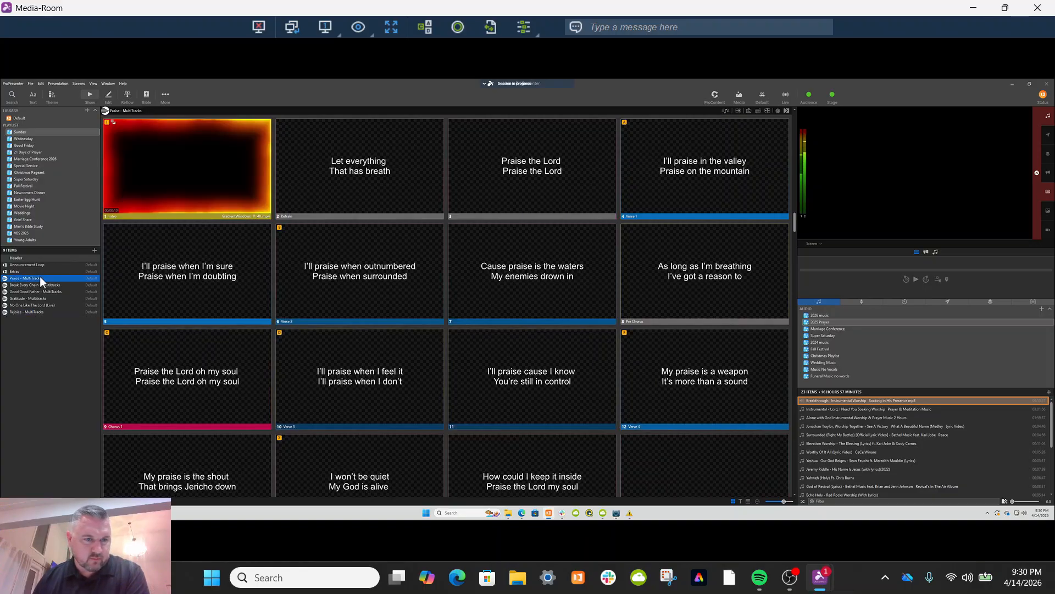
# Add Break Every Chain from the Sunday playlist to the Wednesday playlist and check it there
pyautogui.click(25, 138)
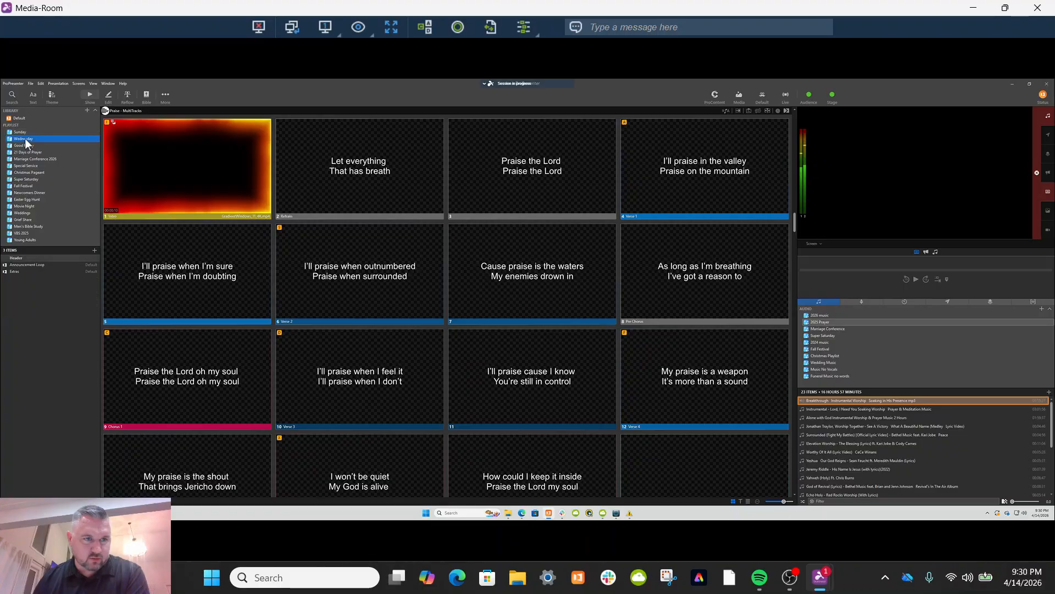
pyautogui.click(24, 132)
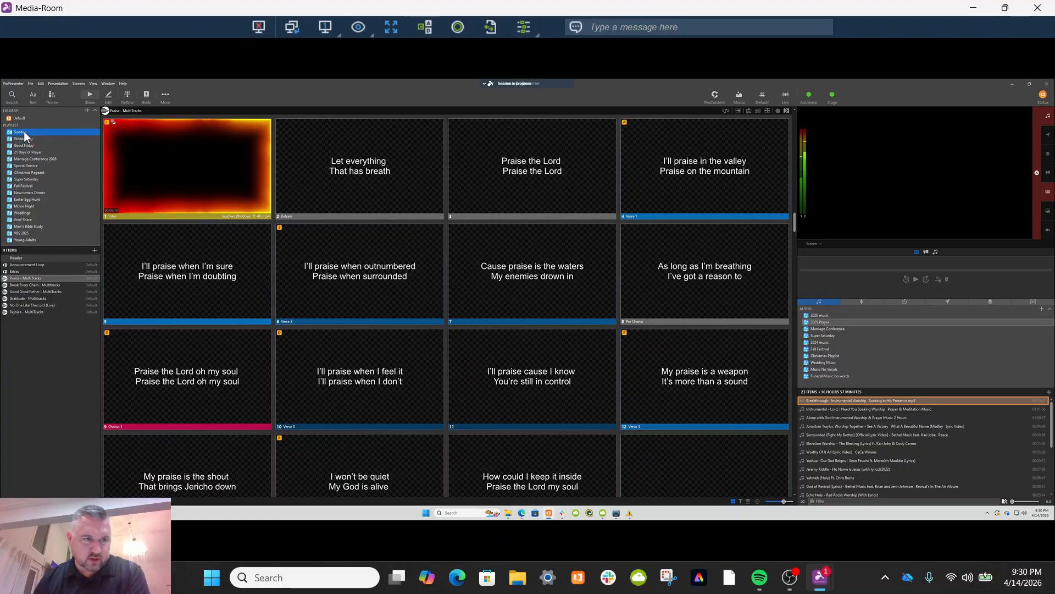
pyautogui.click(35, 285)
pyautogui.rightClick(35, 285)
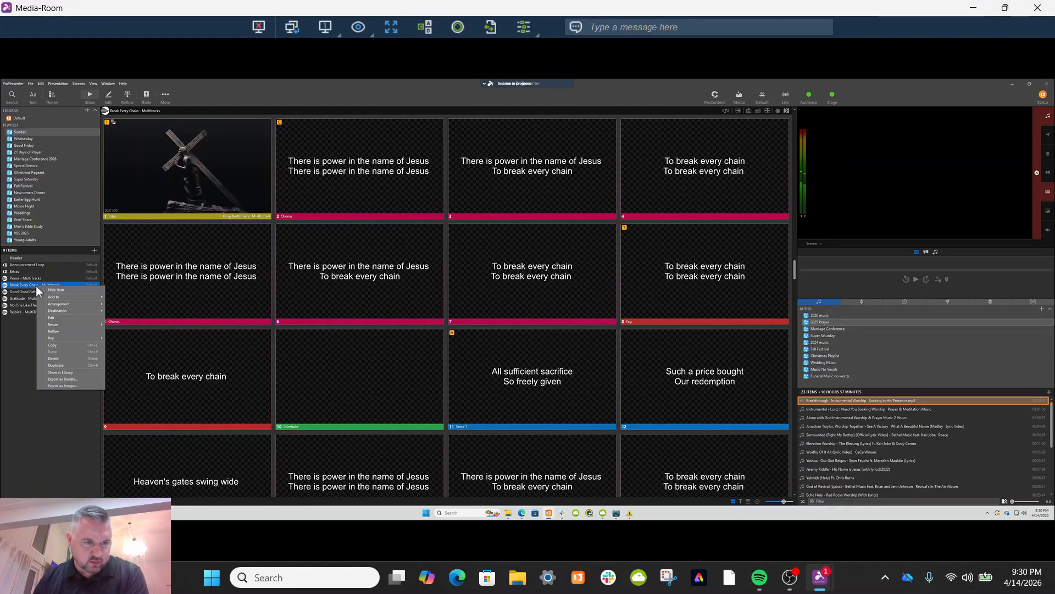
pyautogui.moveTo(55, 297)
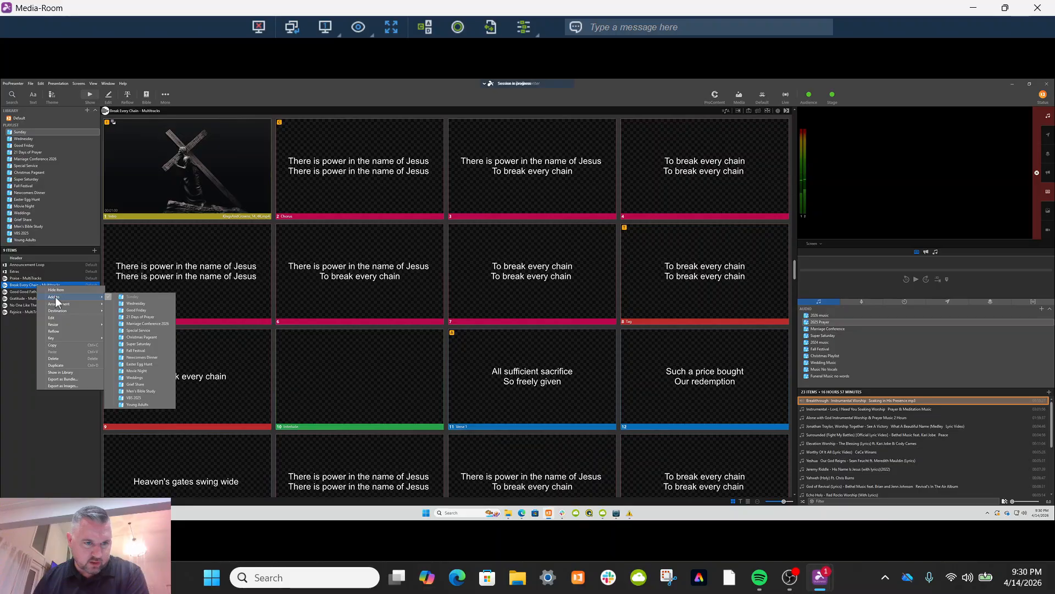
pyautogui.click(132, 303)
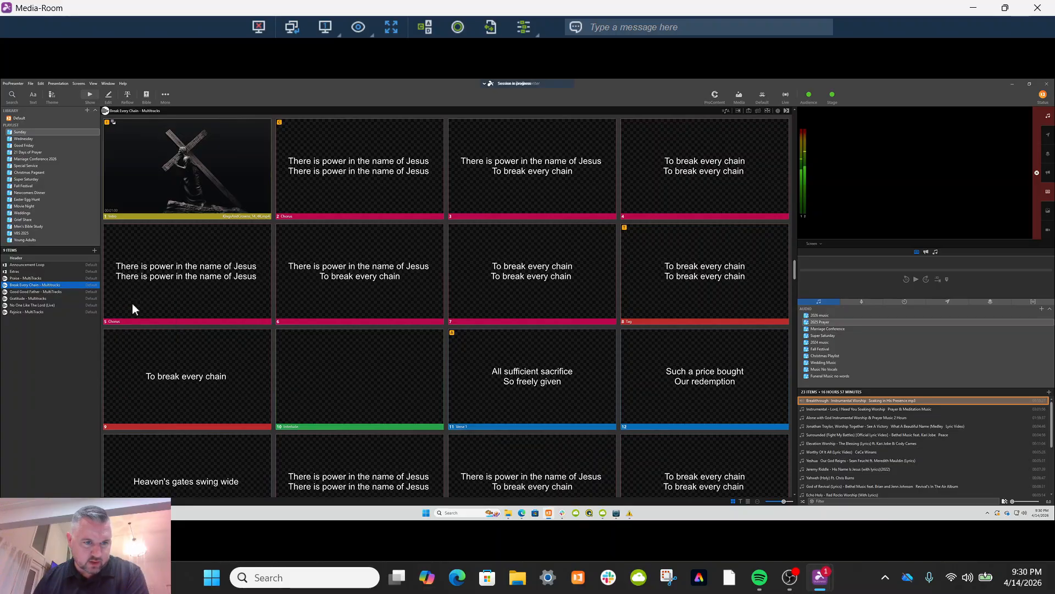
pyautogui.click(26, 139)
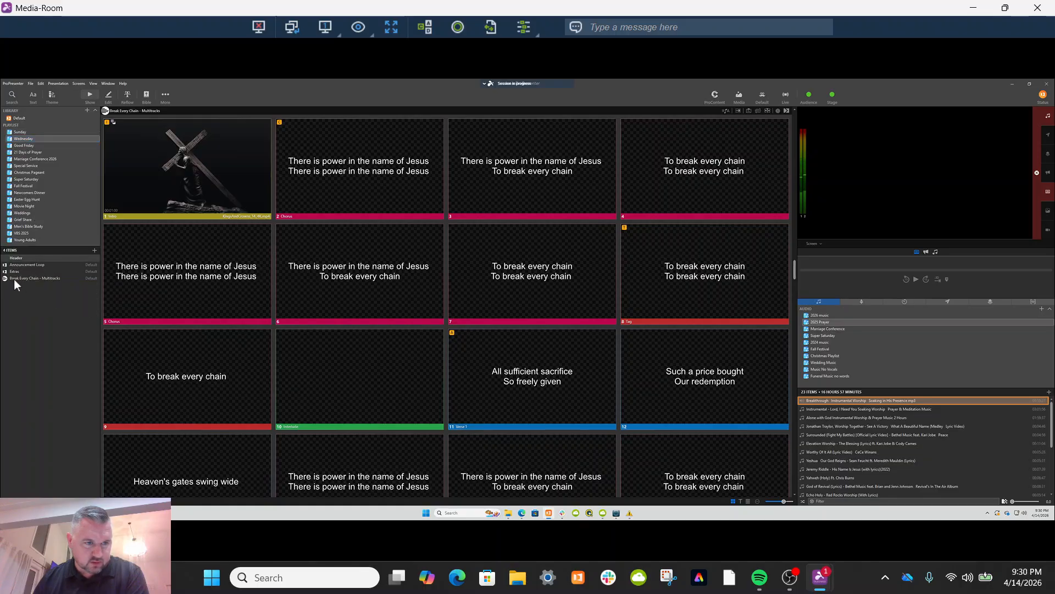
pyautogui.click(15, 279)
# Add Good Good Father from the Sunday playlist to the Wednesday playlist and check the Wednesday song order
pyautogui.click(25, 132)
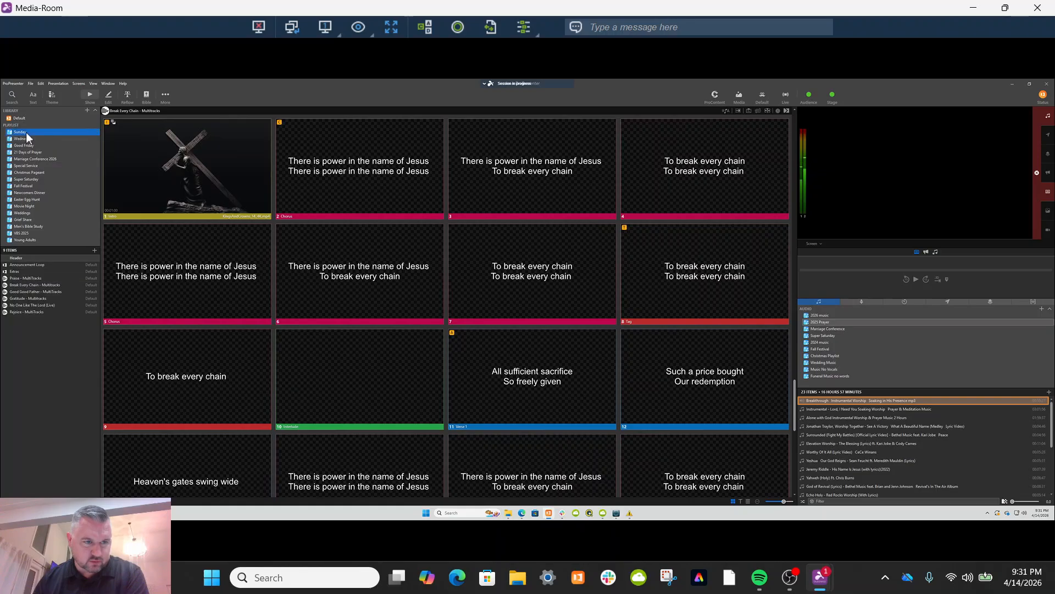
pyautogui.click(26, 291)
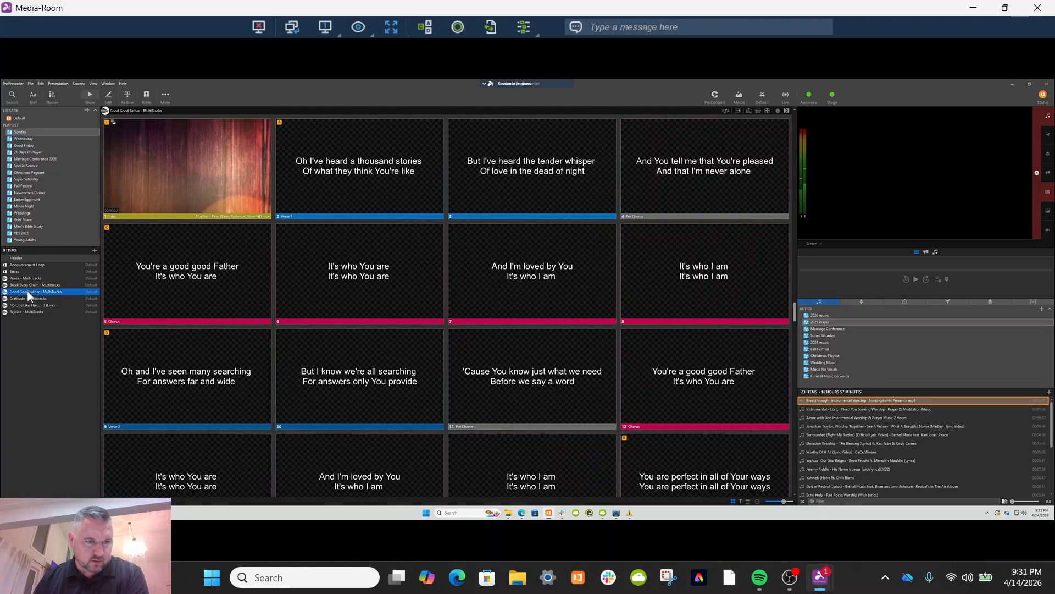
pyautogui.rightClick(27, 290)
pyautogui.moveTo(57, 302)
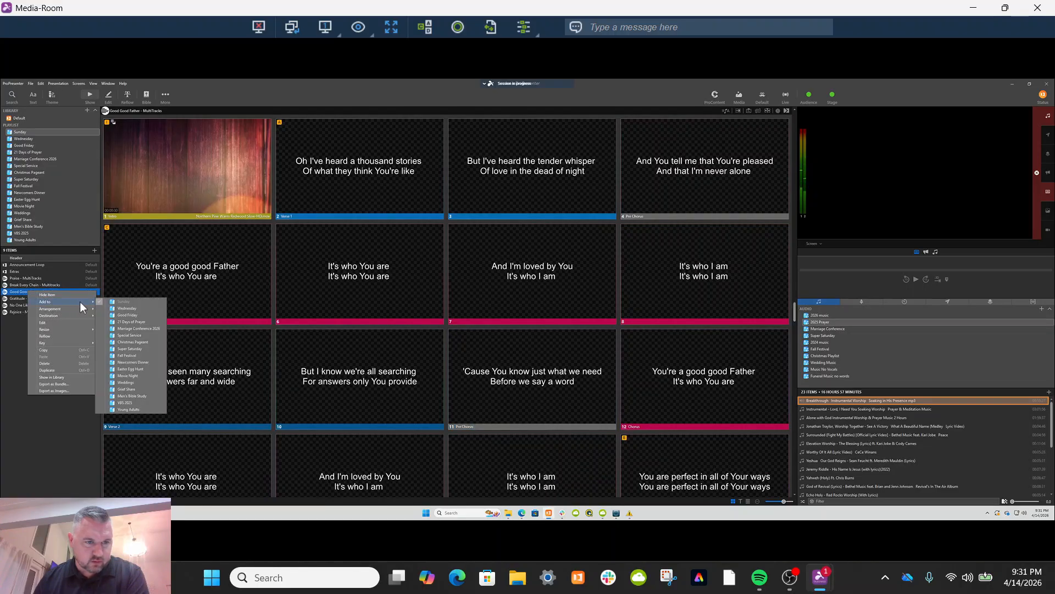
pyautogui.click(123, 308)
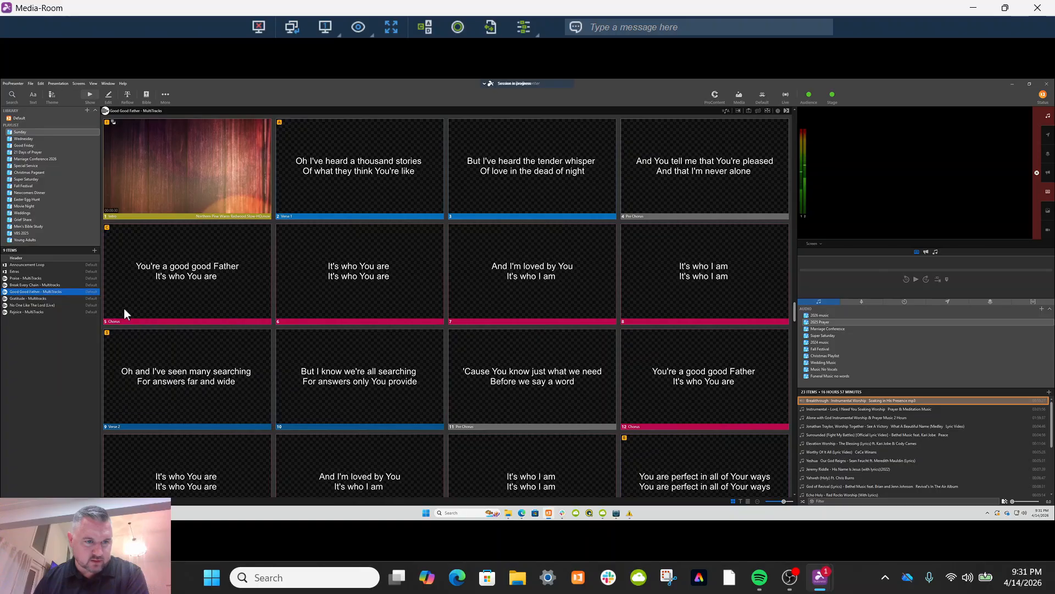
pyautogui.click(23, 139)
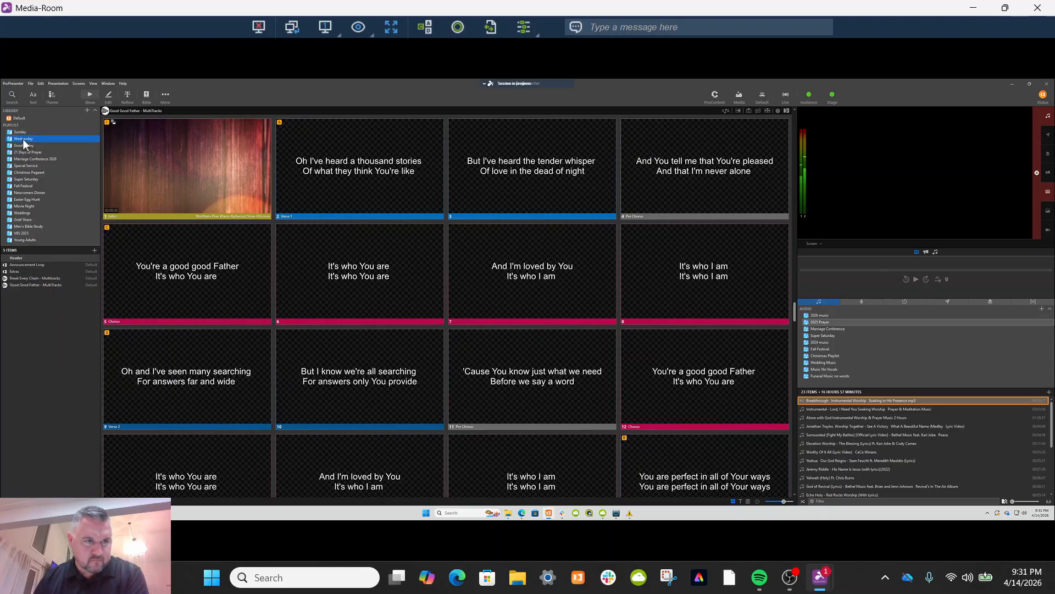
pyautogui.click(31, 278)
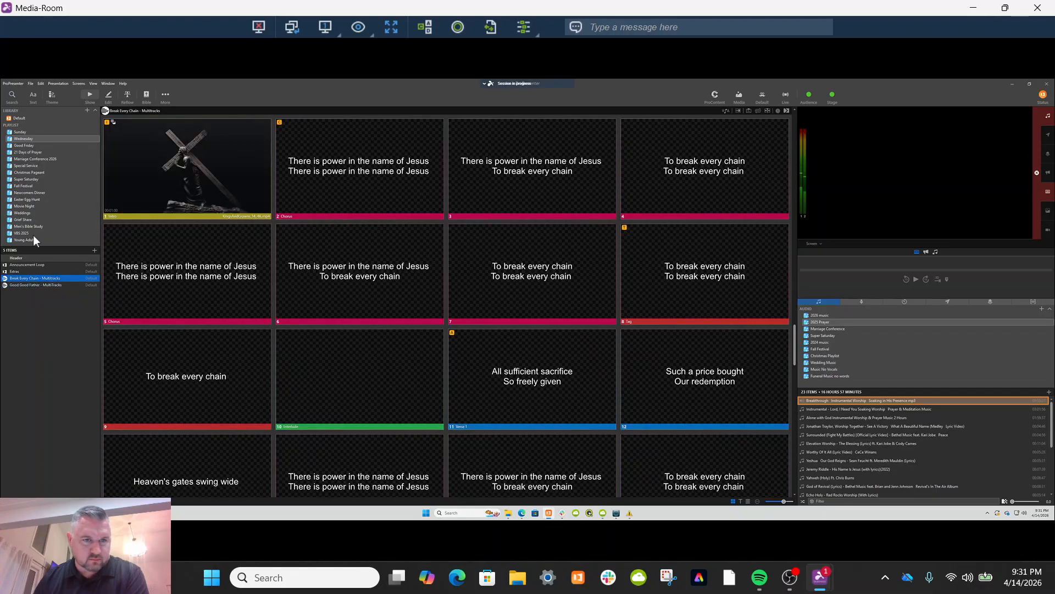
# Open the Announcement Loop in the Sunday playlist and end the remote session with Media-Room
pyautogui.click(26, 133)
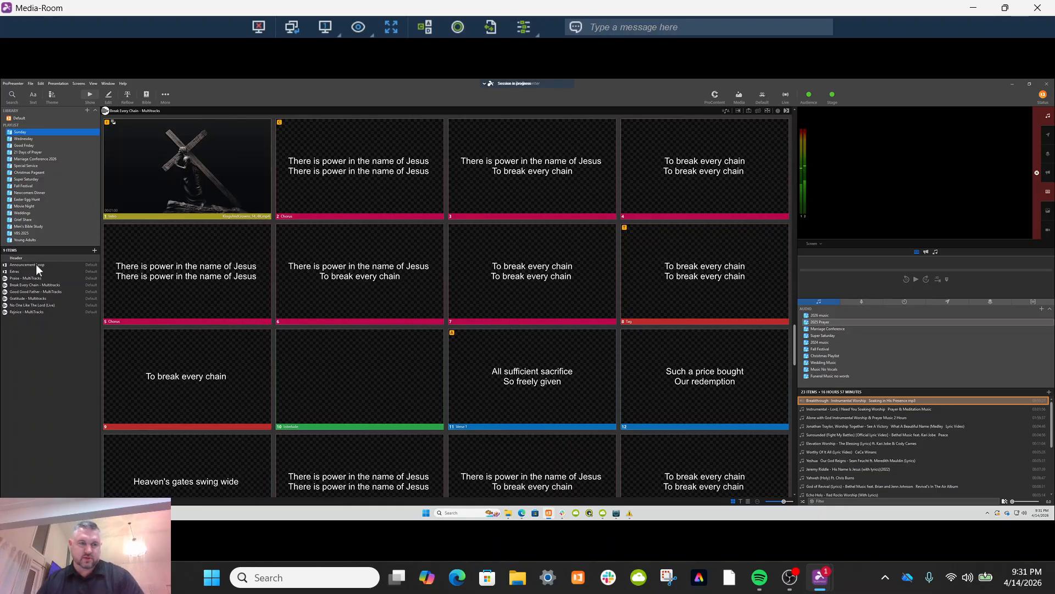
pyautogui.click(21, 265)
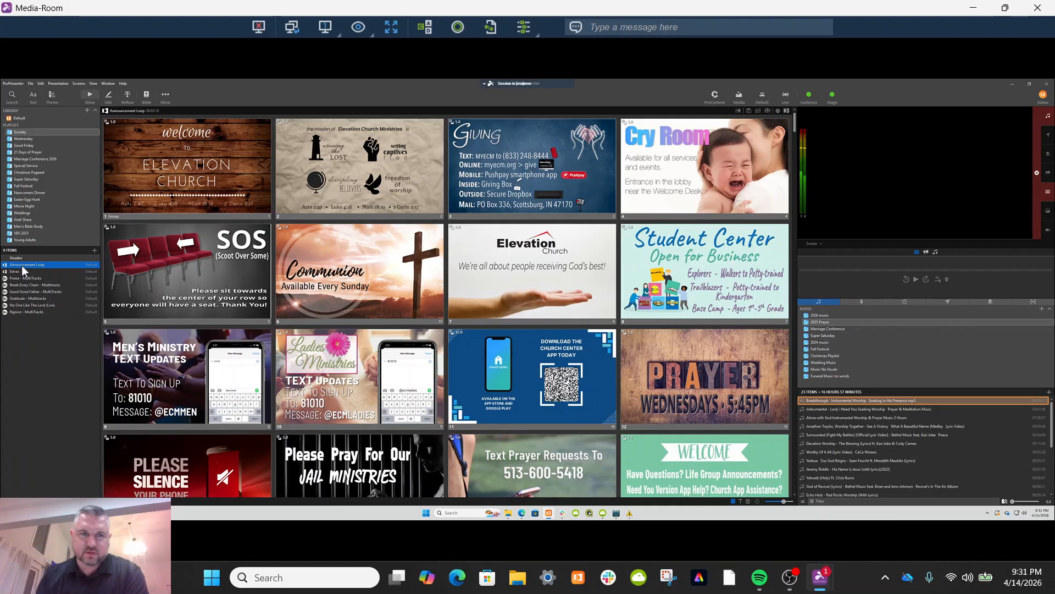
pyautogui.click(266, 28)
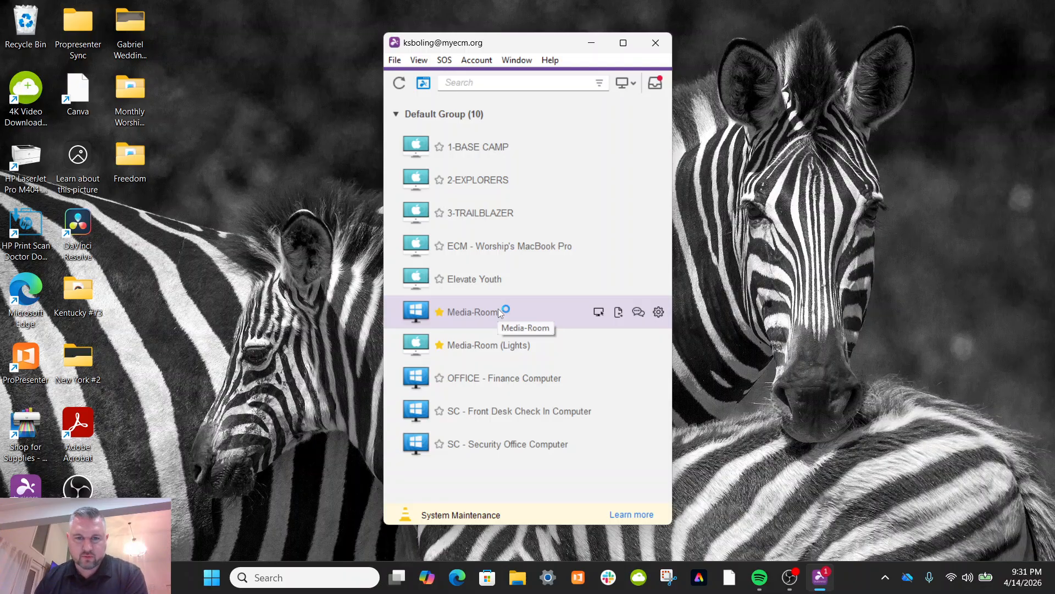
pyautogui.doubleClick(497, 246)
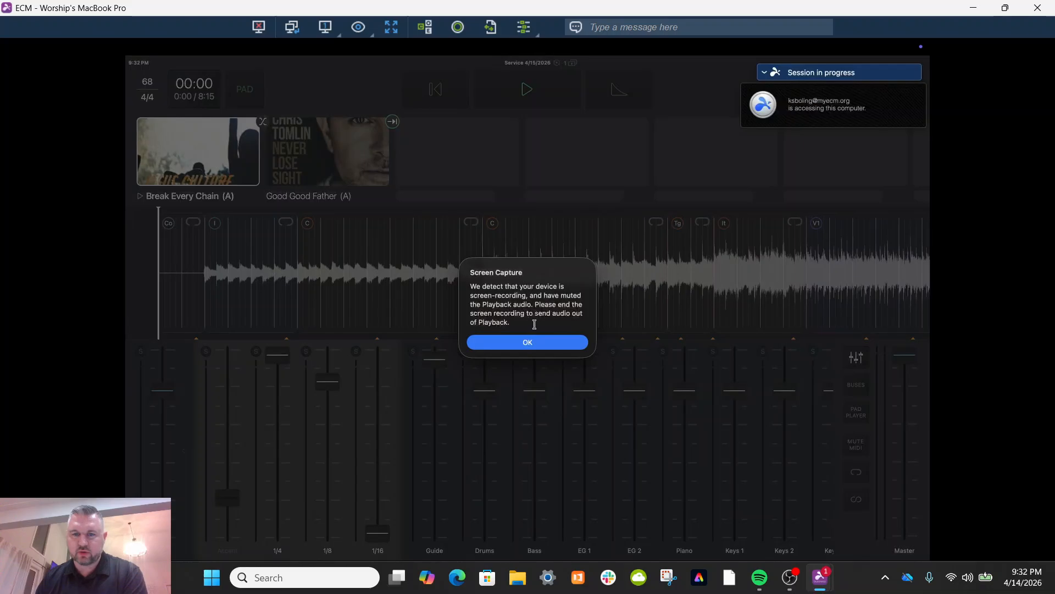
pyautogui.click(528, 346)
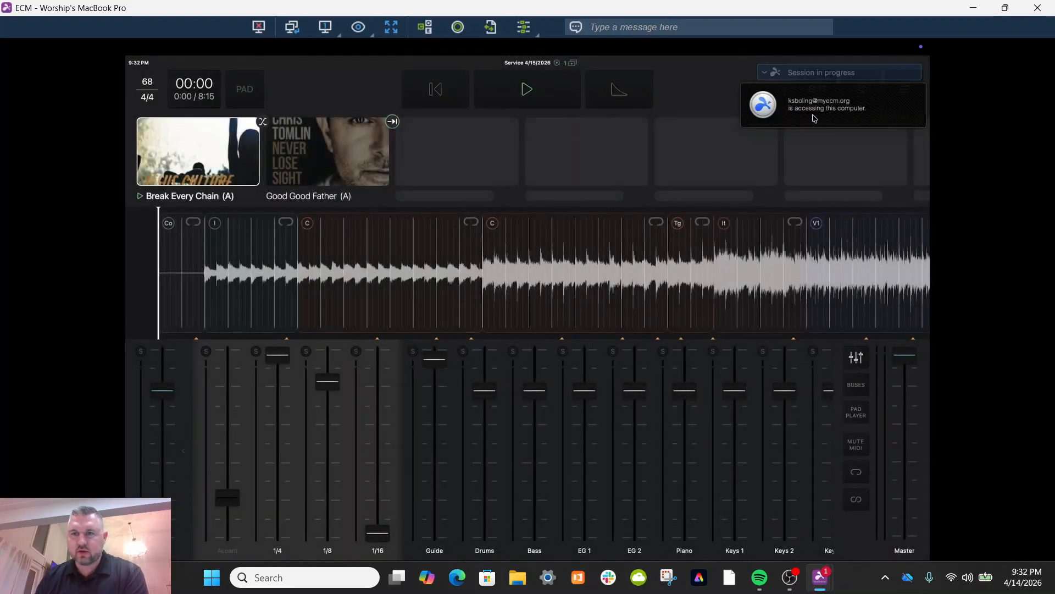
pyautogui.moveTo(806, 208); pyautogui.dragTo(816, 522)
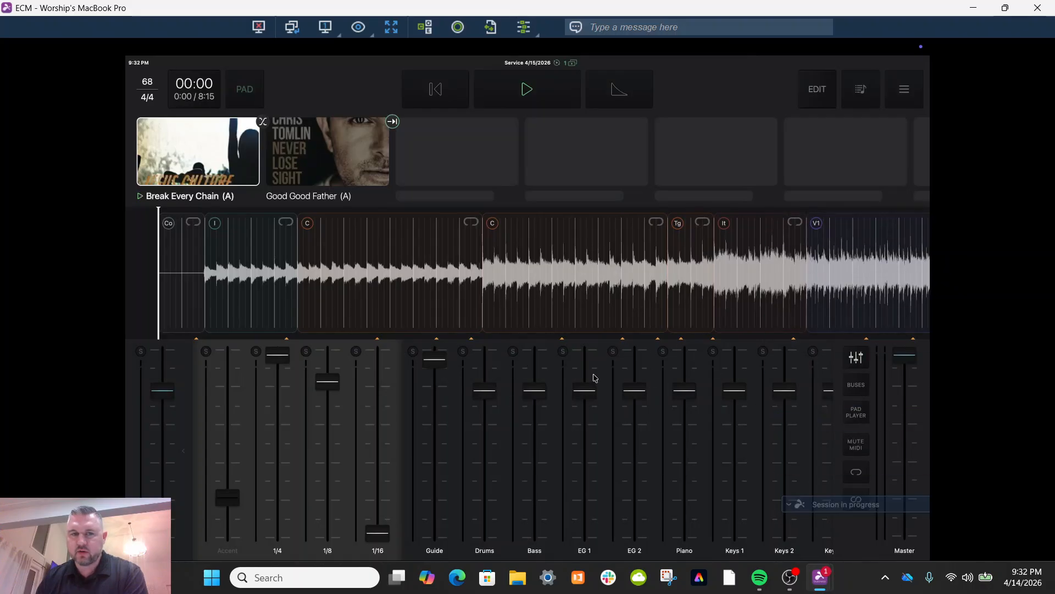
# Turn Playback Sync off and back on in Playback
pyautogui.click(912, 95)
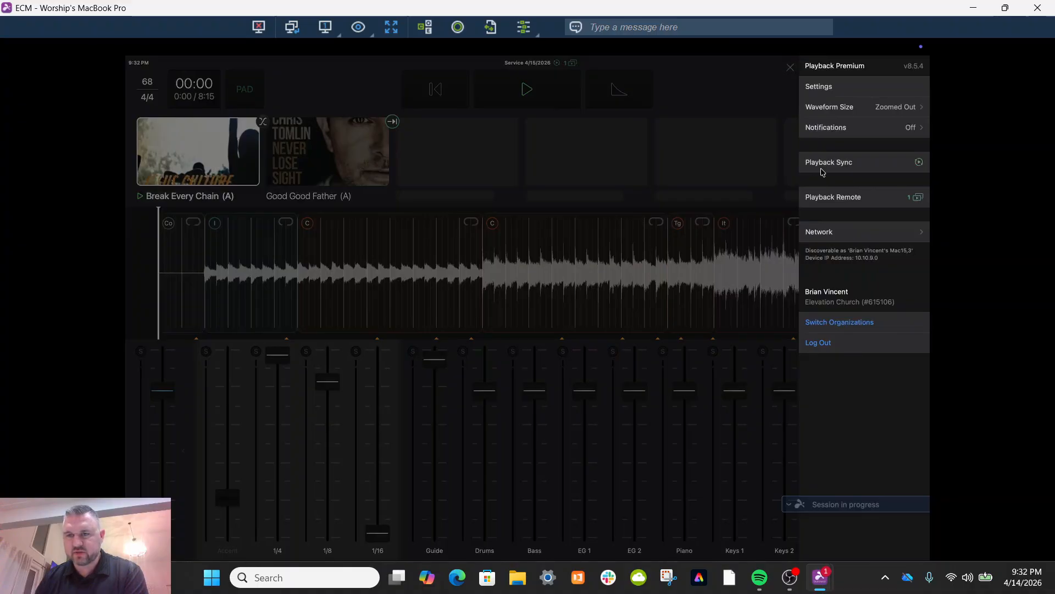
pyautogui.click(919, 162)
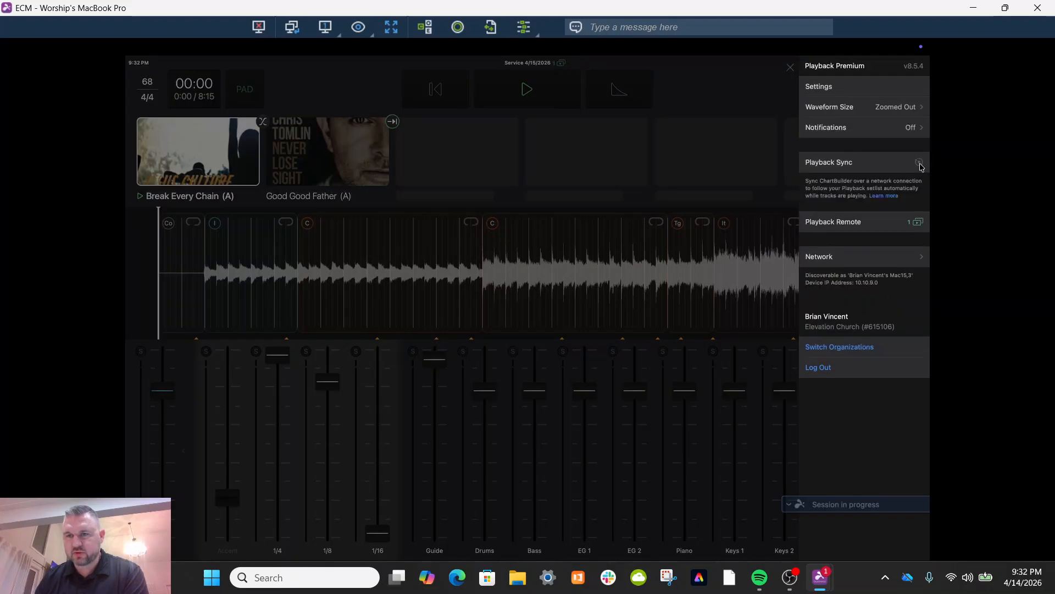
pyautogui.click(920, 166)
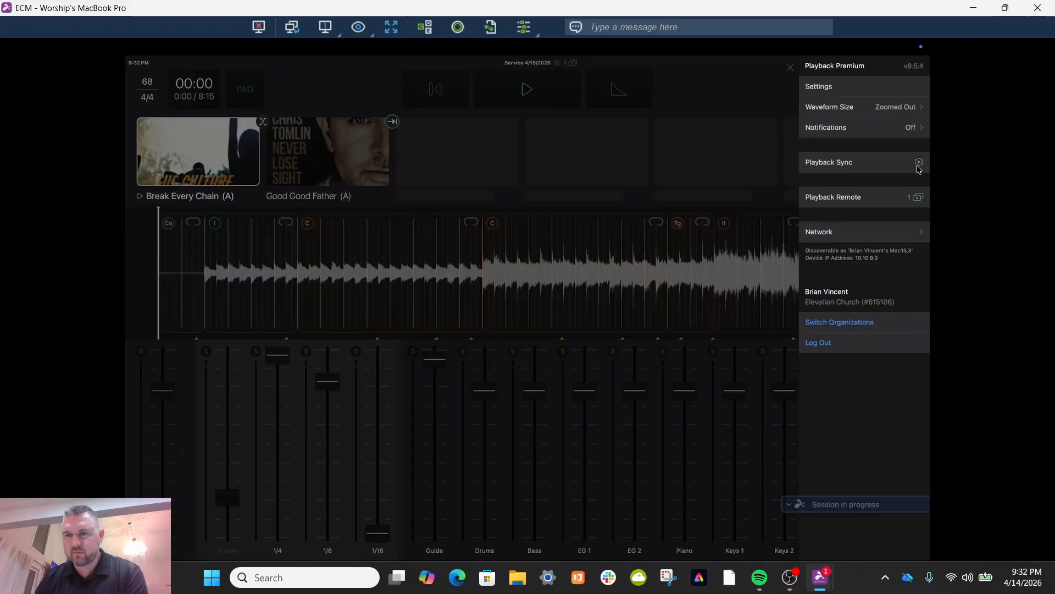
# Switch Allow Remote Connections off and on again for the Playback host, view the Remote device options and return to the main settings
pyautogui.click(842, 199)
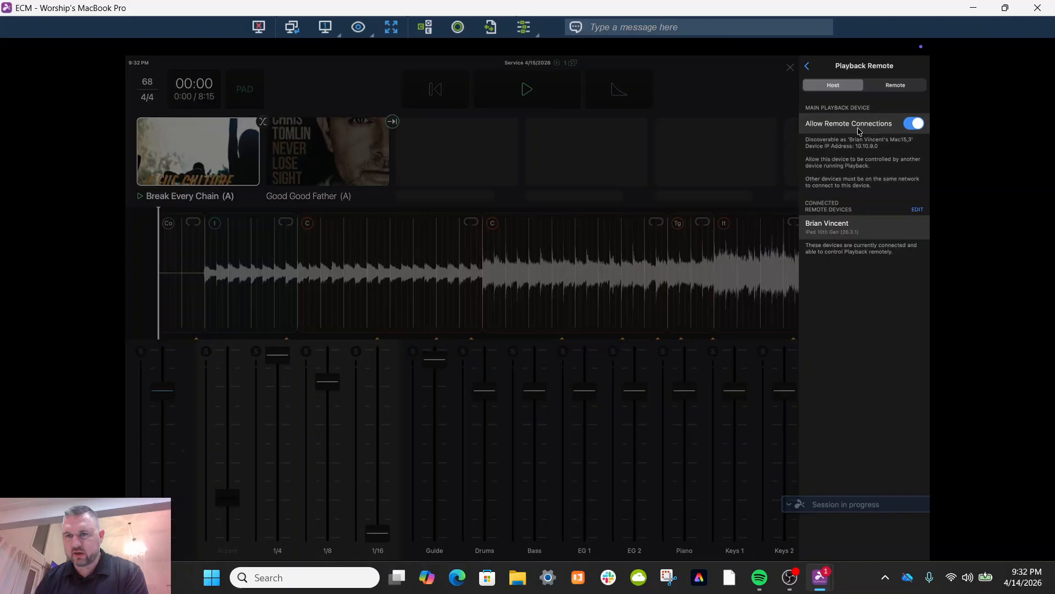
pyautogui.click(911, 125)
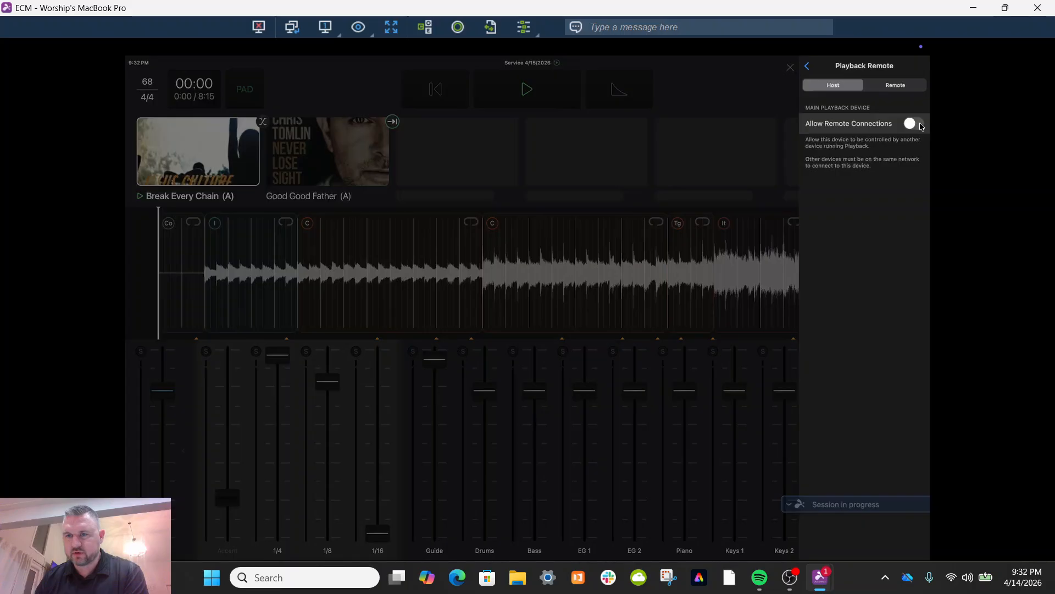
pyautogui.click(920, 126)
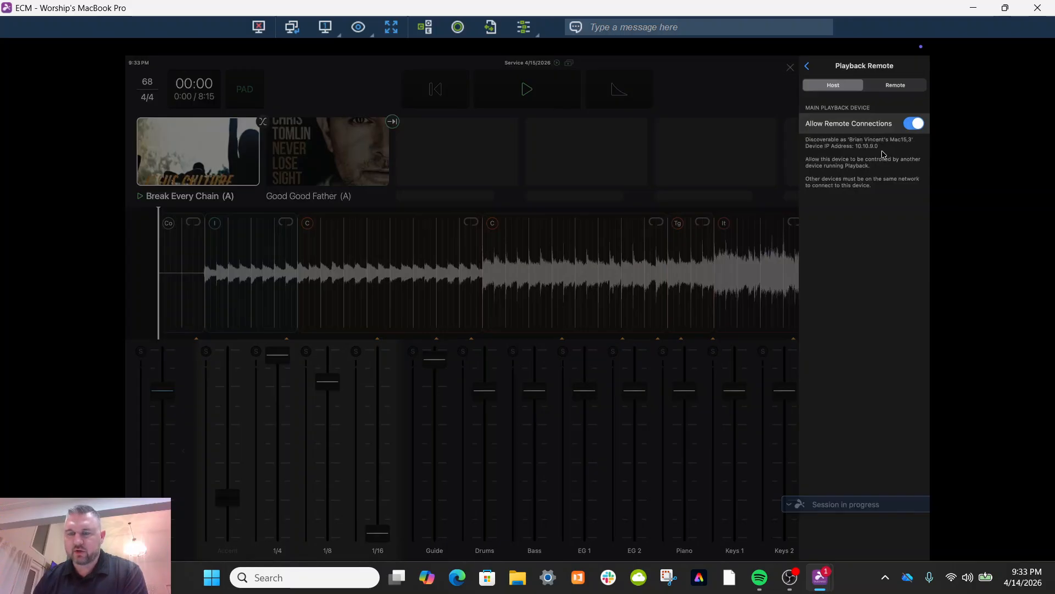
pyautogui.click(895, 88)
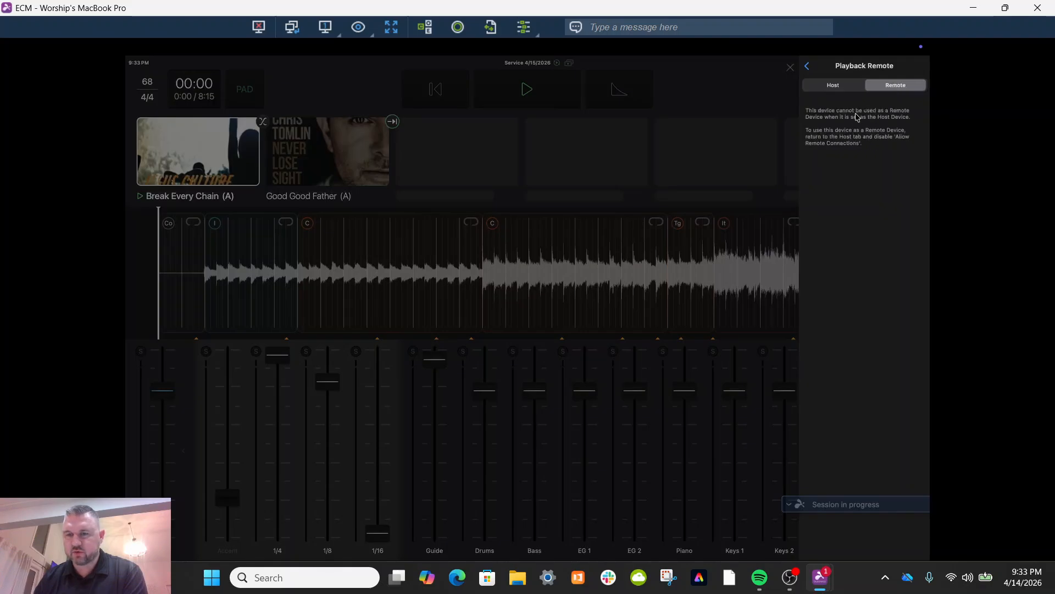
pyautogui.click(841, 87)
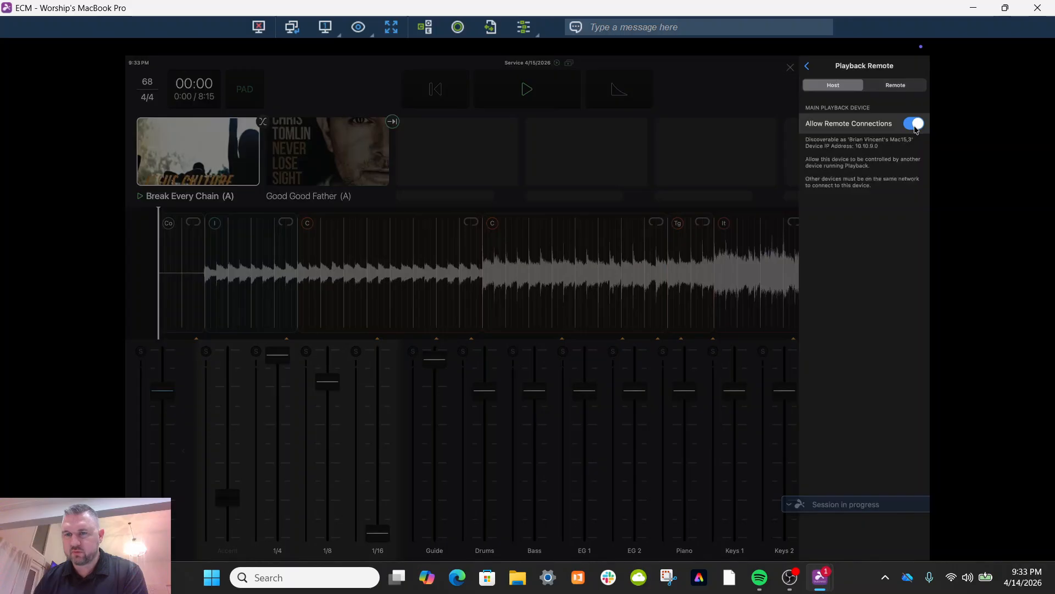
pyautogui.click(808, 66)
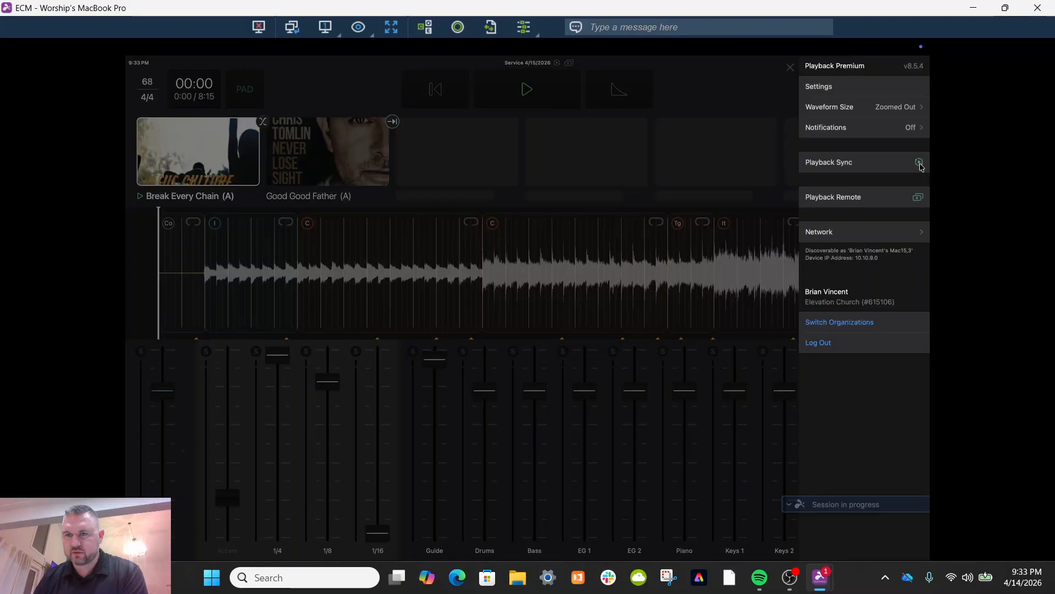
# End the remote session with the worship MacBook and minimize the remote computer list
pyautogui.click(791, 69)
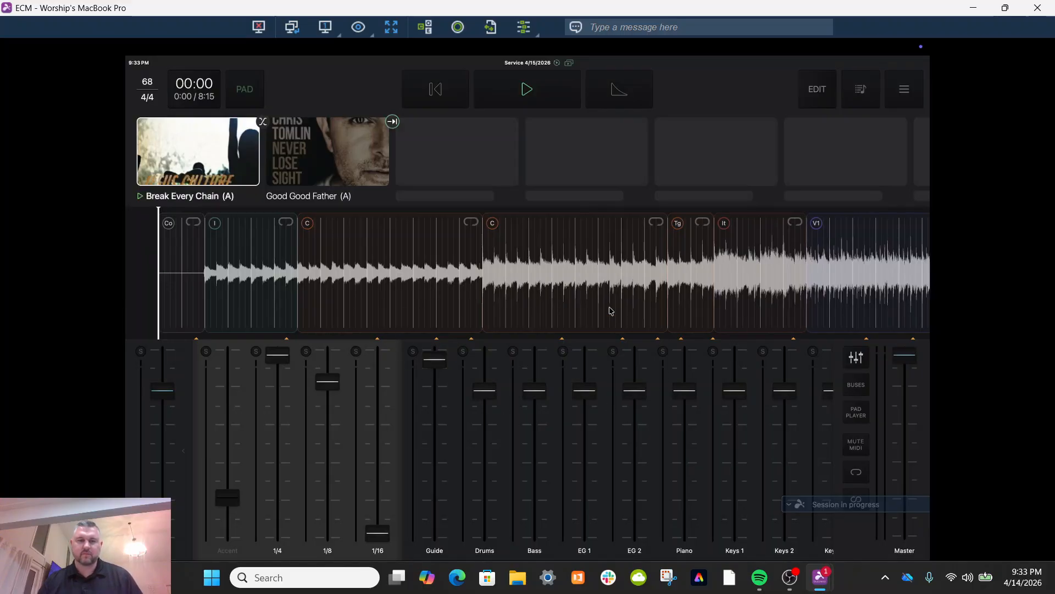
pyautogui.click(260, 29)
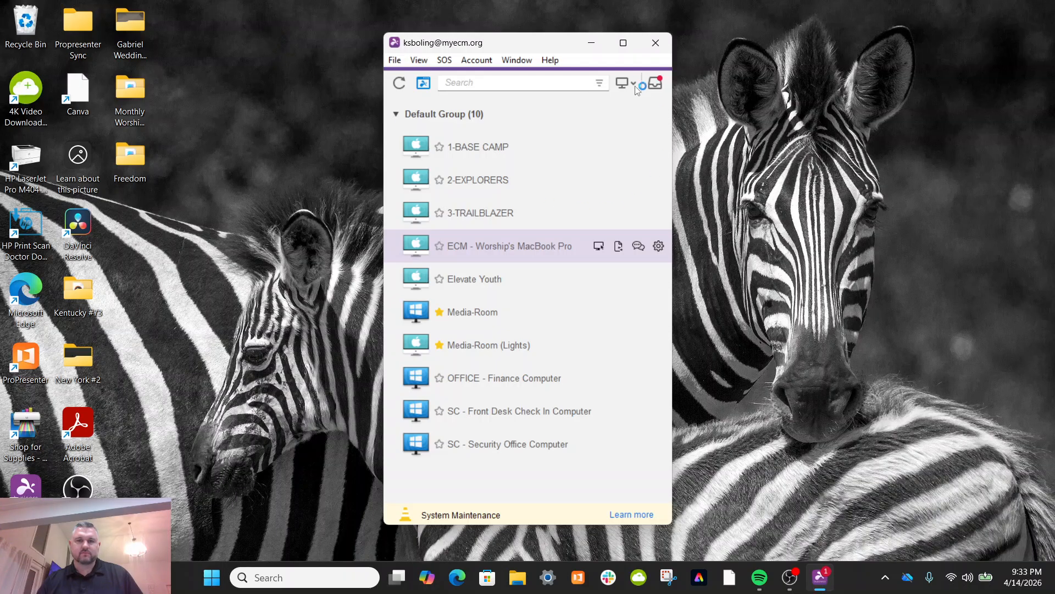
pyautogui.click(591, 43)
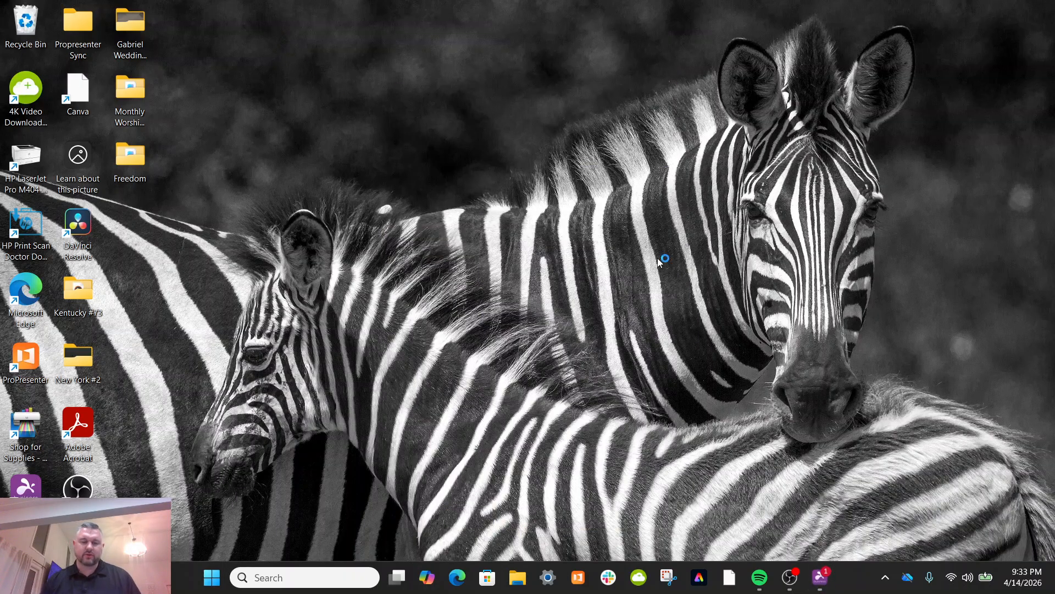